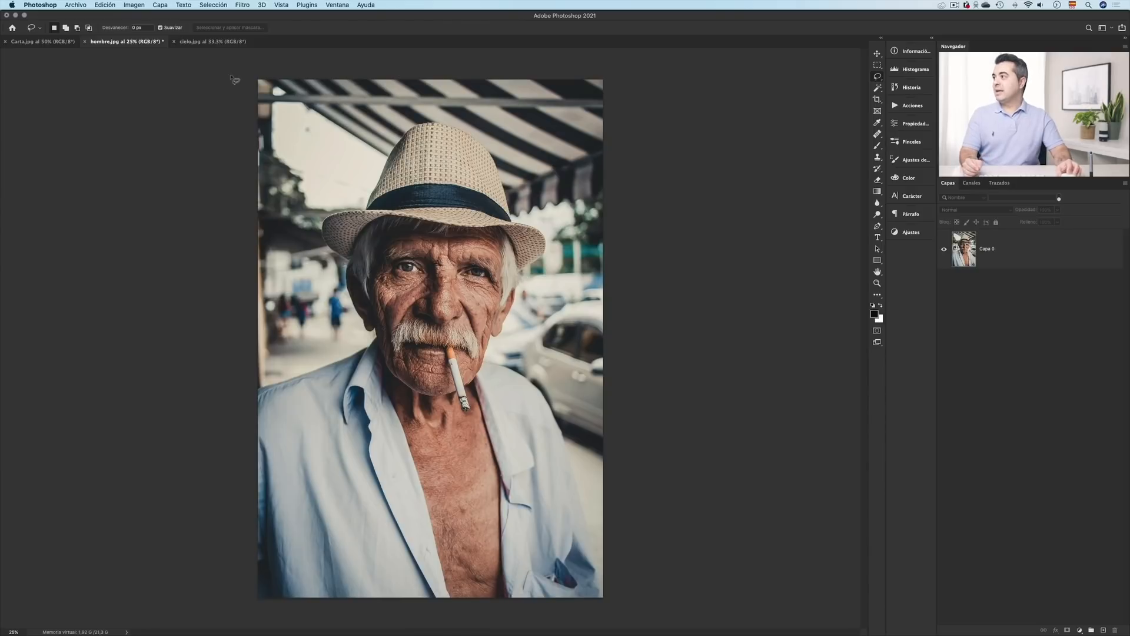
Step: Select the man on Capa 0 with automatic subject selection and add a layer mask that hides the background
left_click(210, 5)
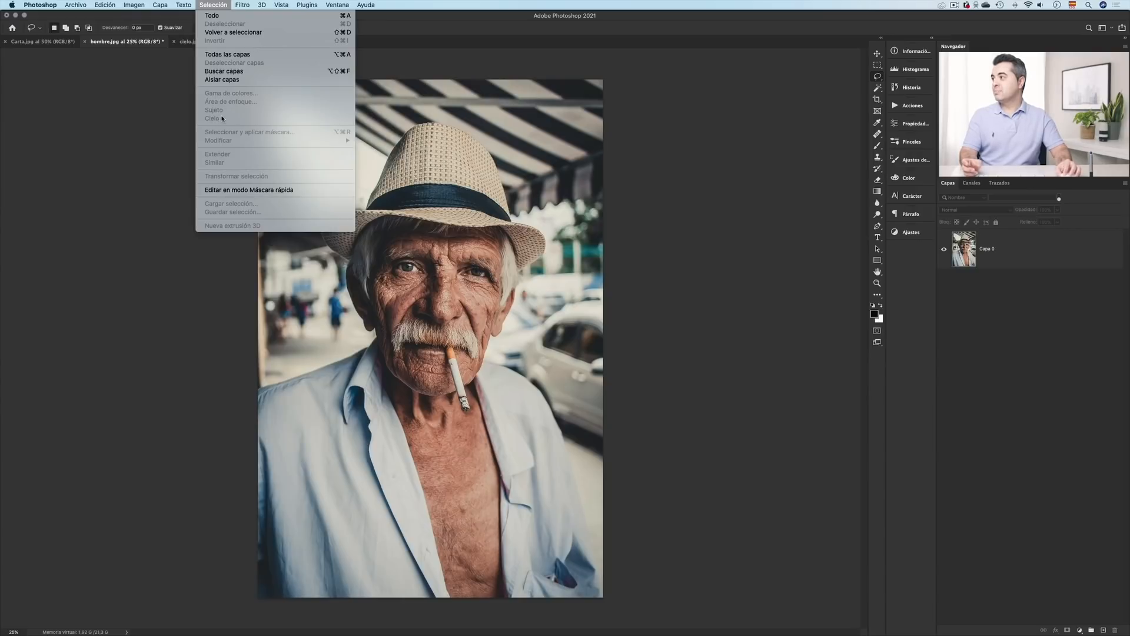
left_click(998, 256)
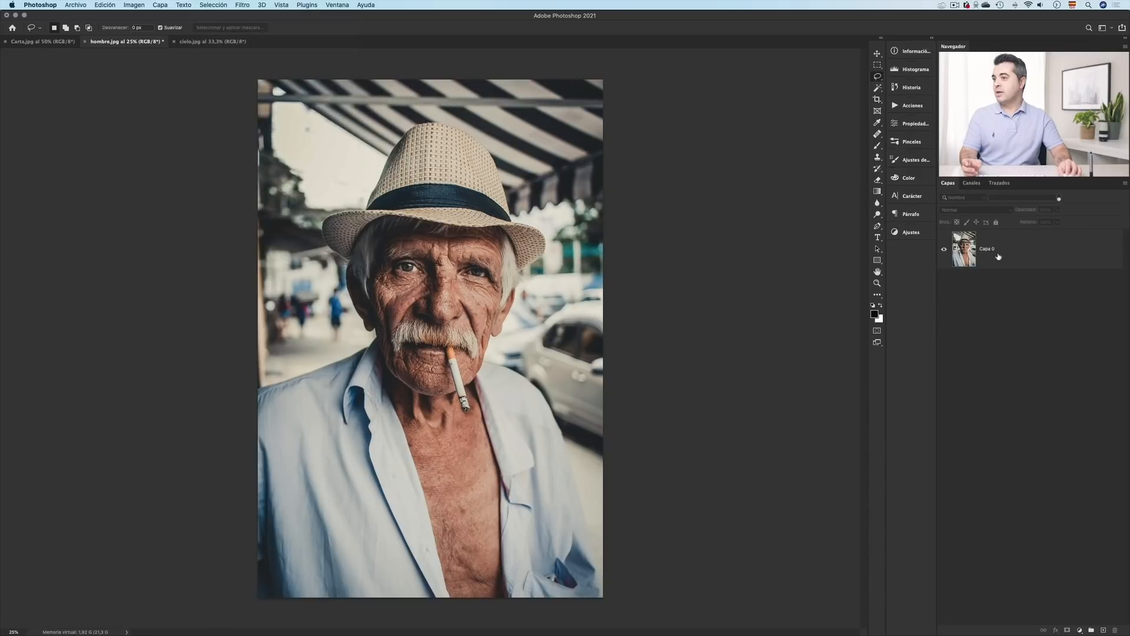
left_click(998, 256)
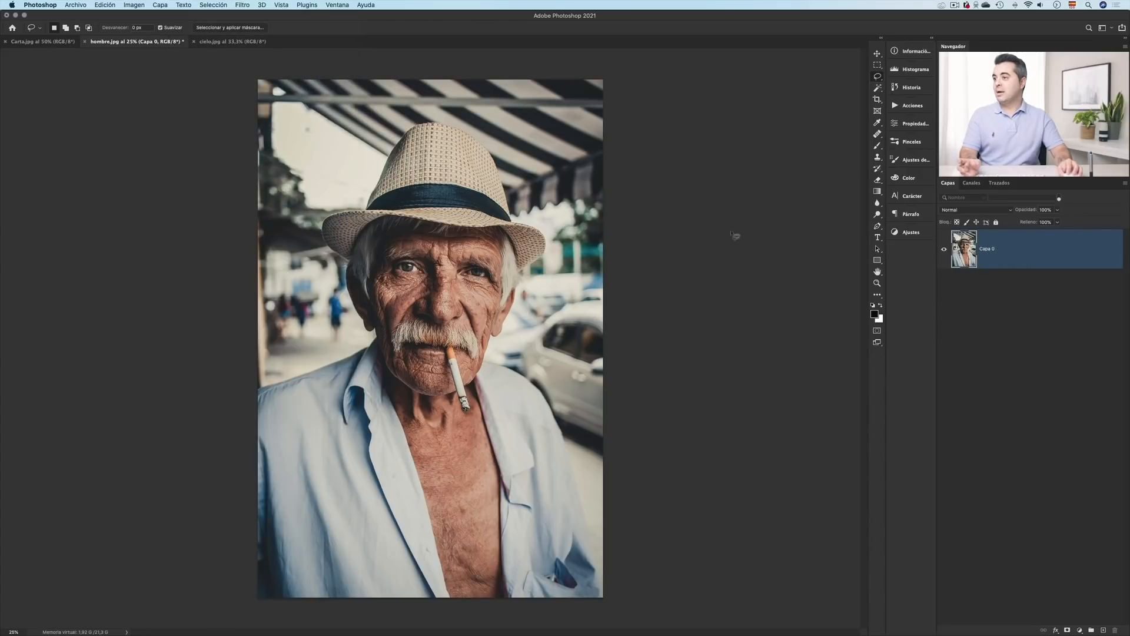
left_click(221, 7)
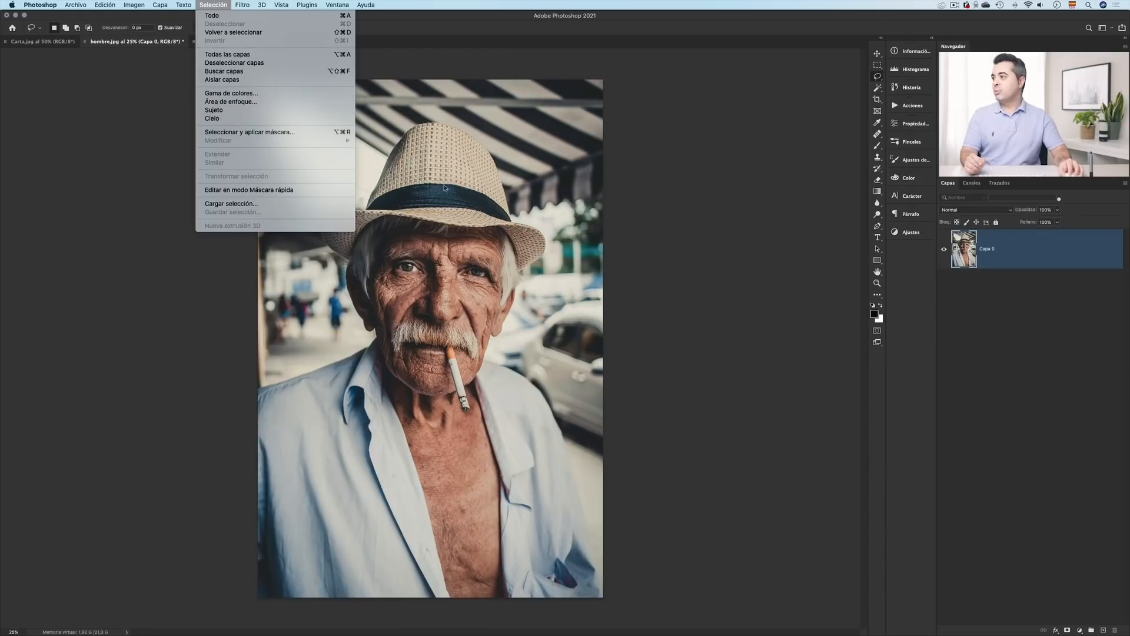
left_click(214, 111)
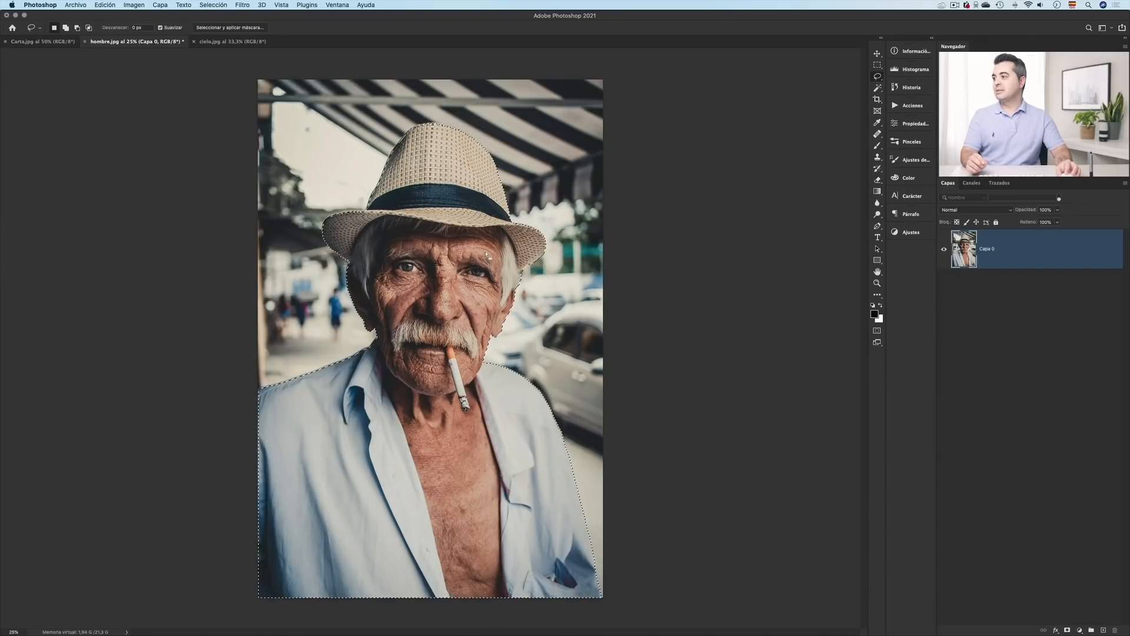
left_click(1068, 630)
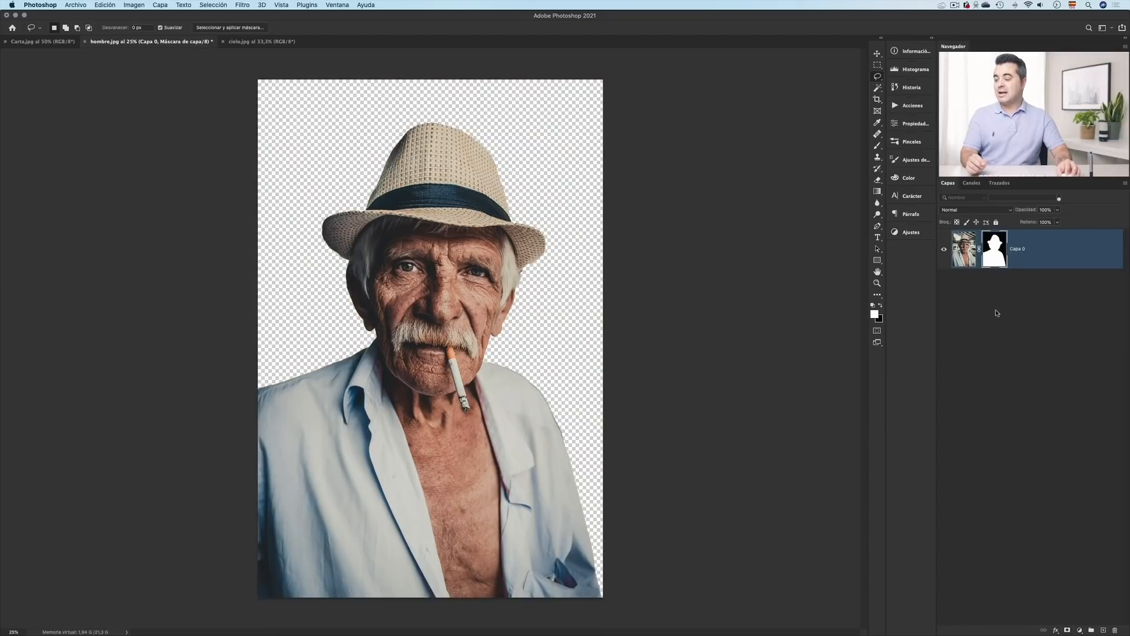
Step: Display Capa 0's layer mask on its own to inspect the silhouette and return to the normal image view
left_click(994, 255, "alt")
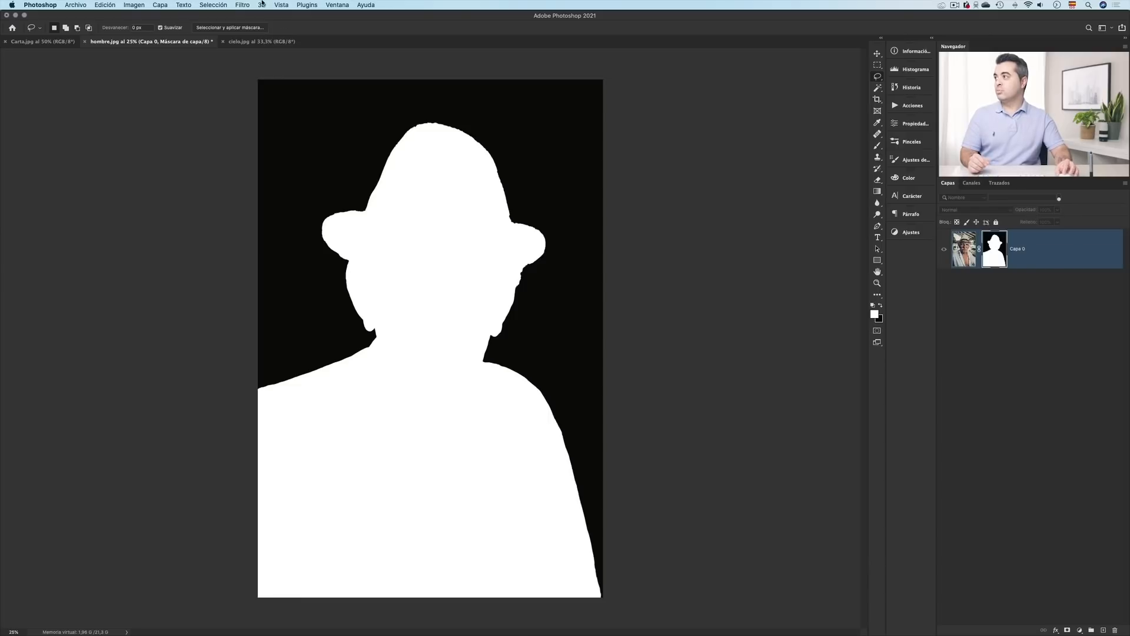
left_click(212, 6)
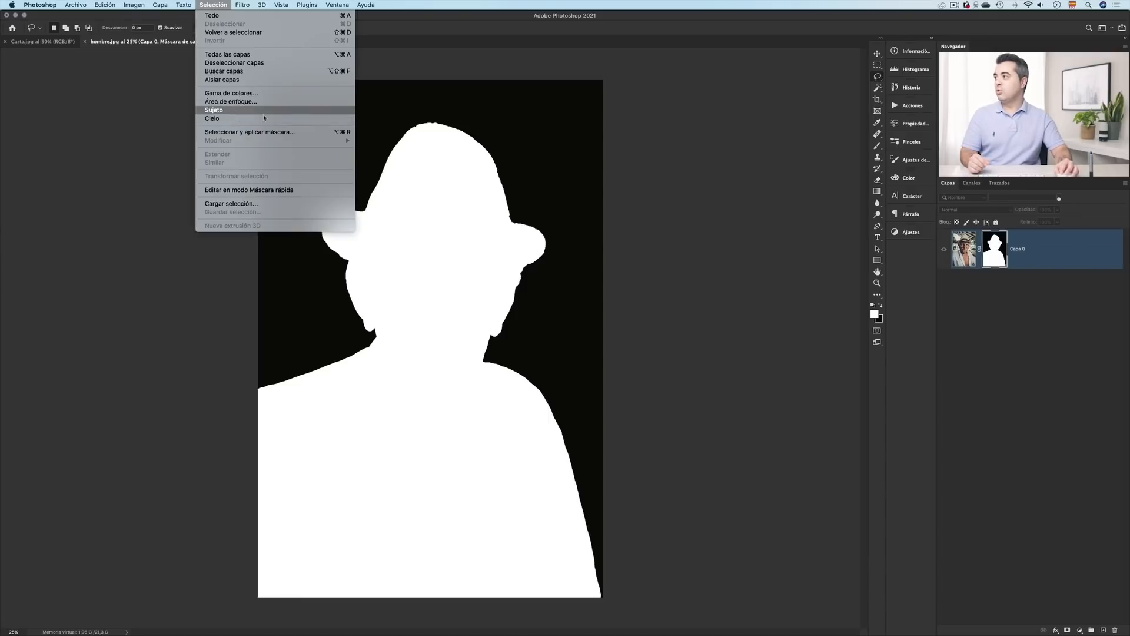
left_click(986, 342)
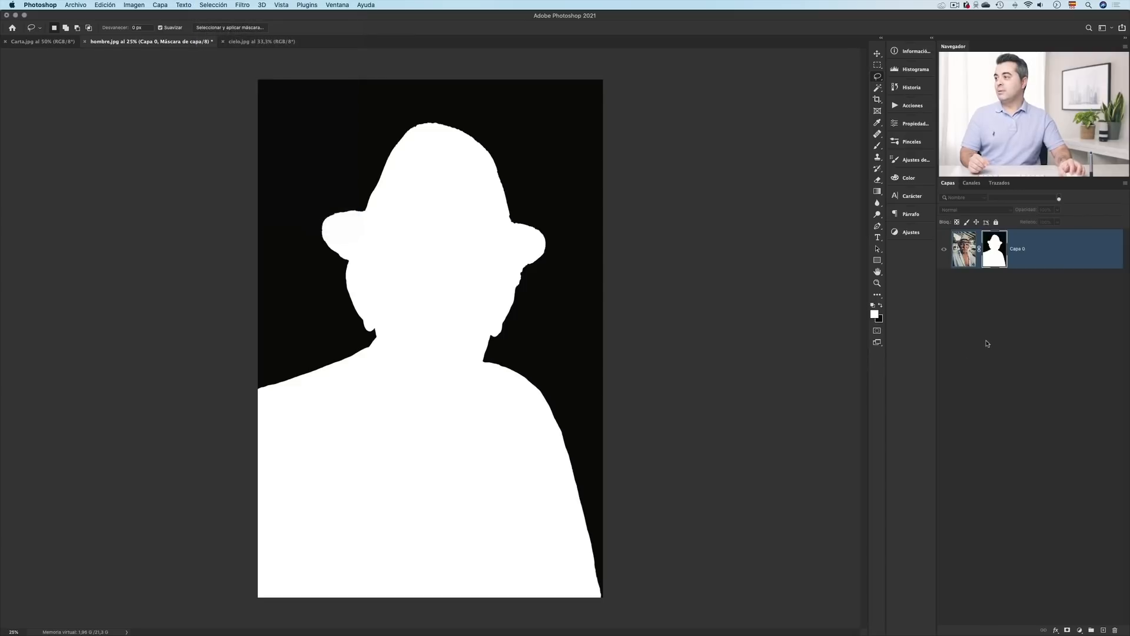
left_click(962, 262)
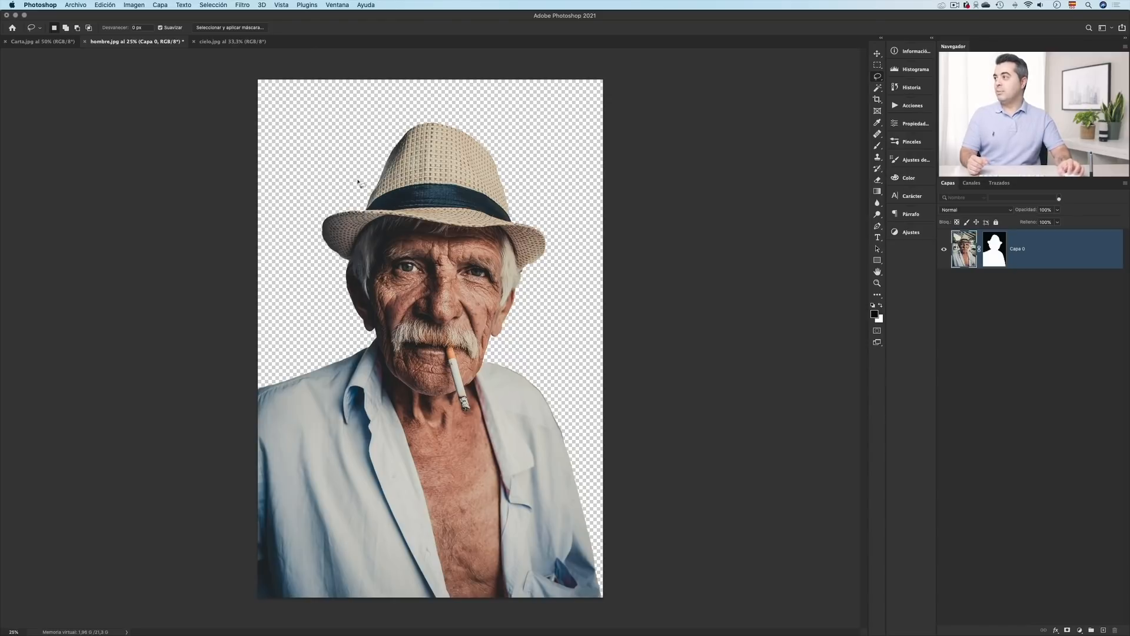
Step: Reload the previous selection of the man and add a Curves adjustment layer masked by it
left_click(225, 5)
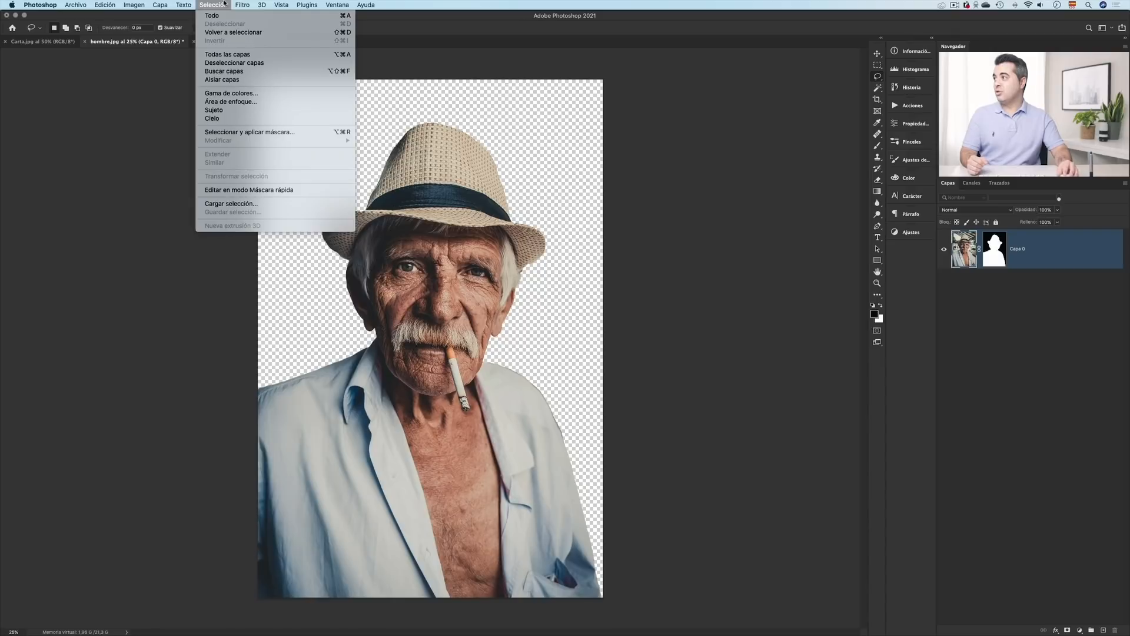
left_click(230, 33)
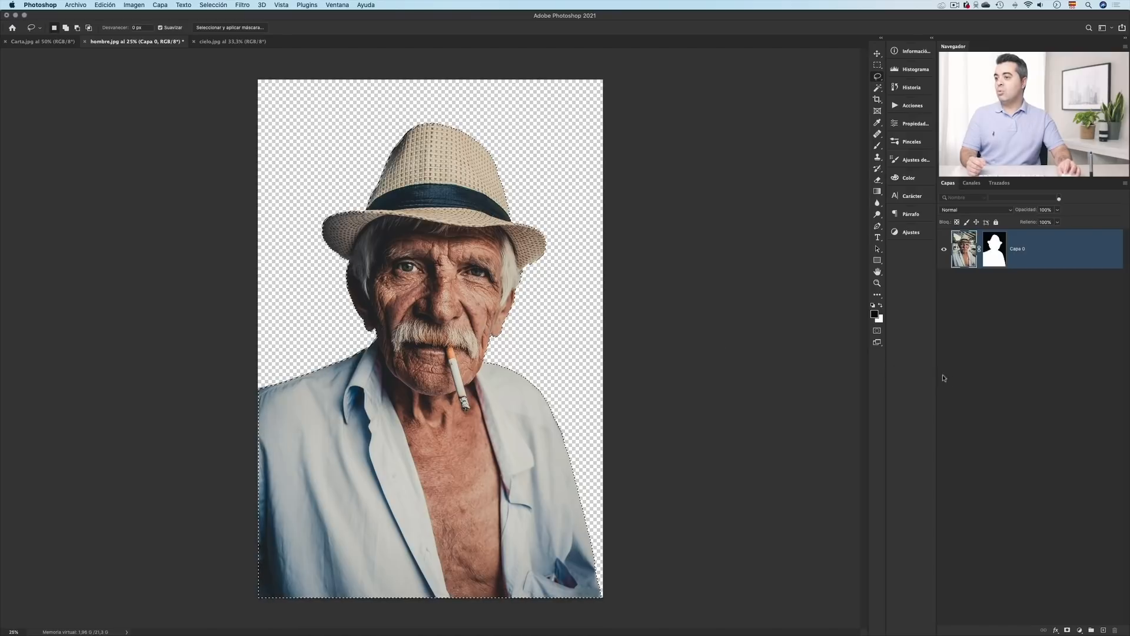
left_click(1080, 630)
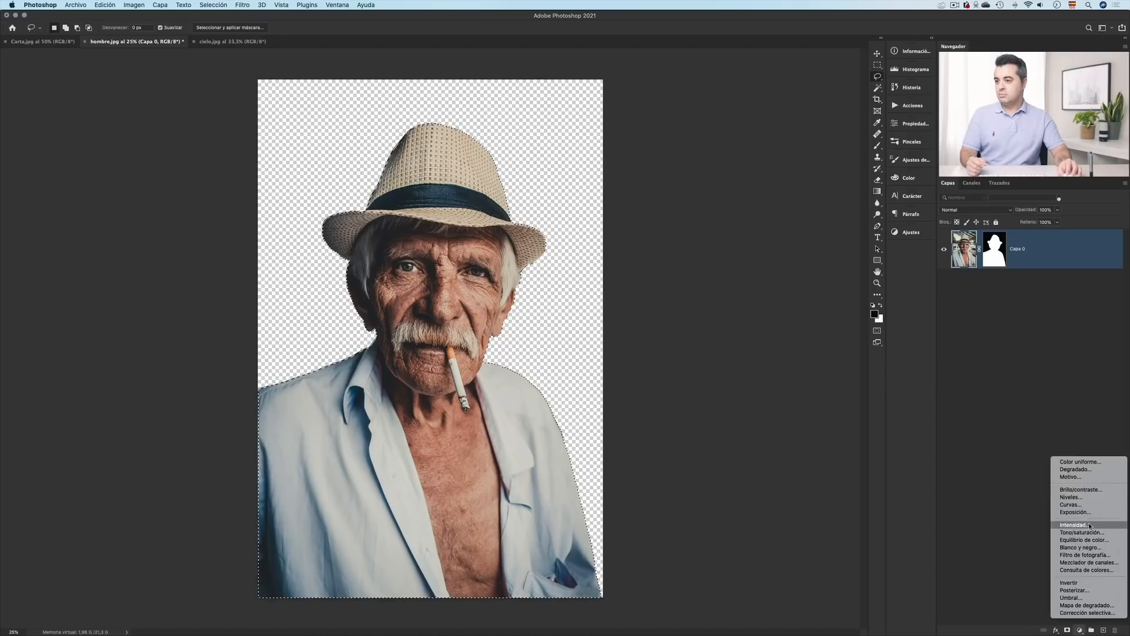
left_click(1086, 504)
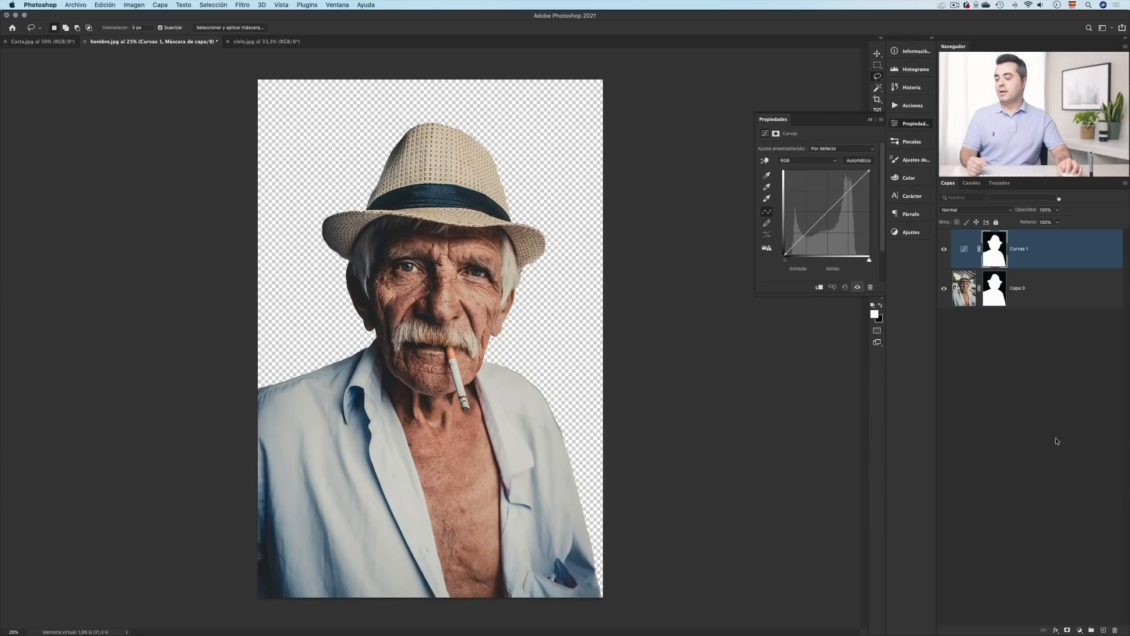
left_click(963, 250)
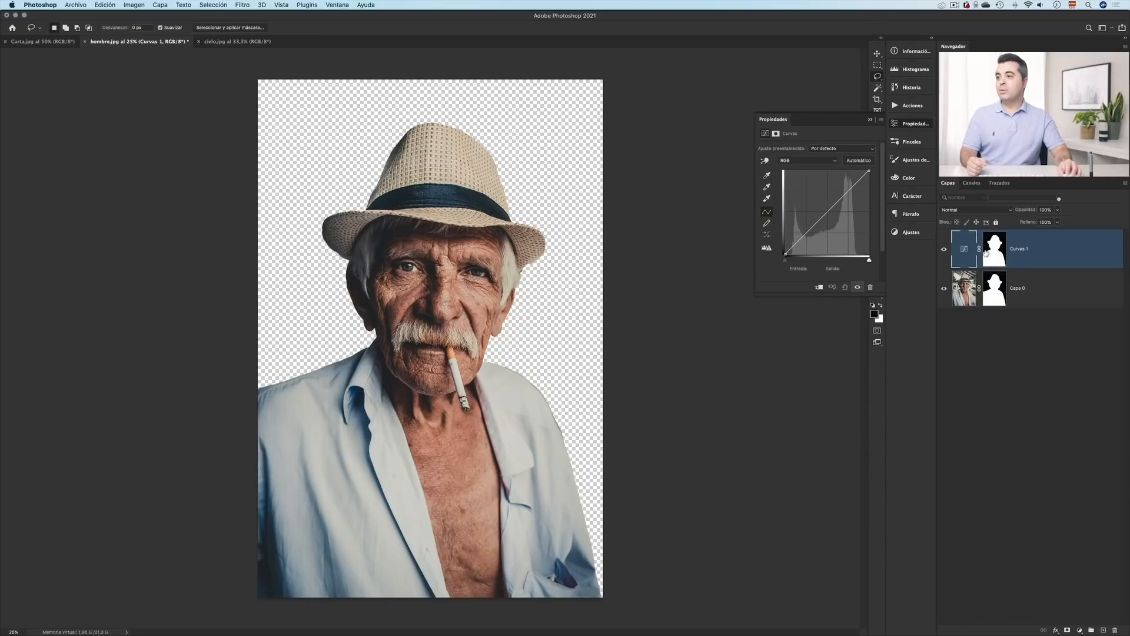
left_click(989, 253)
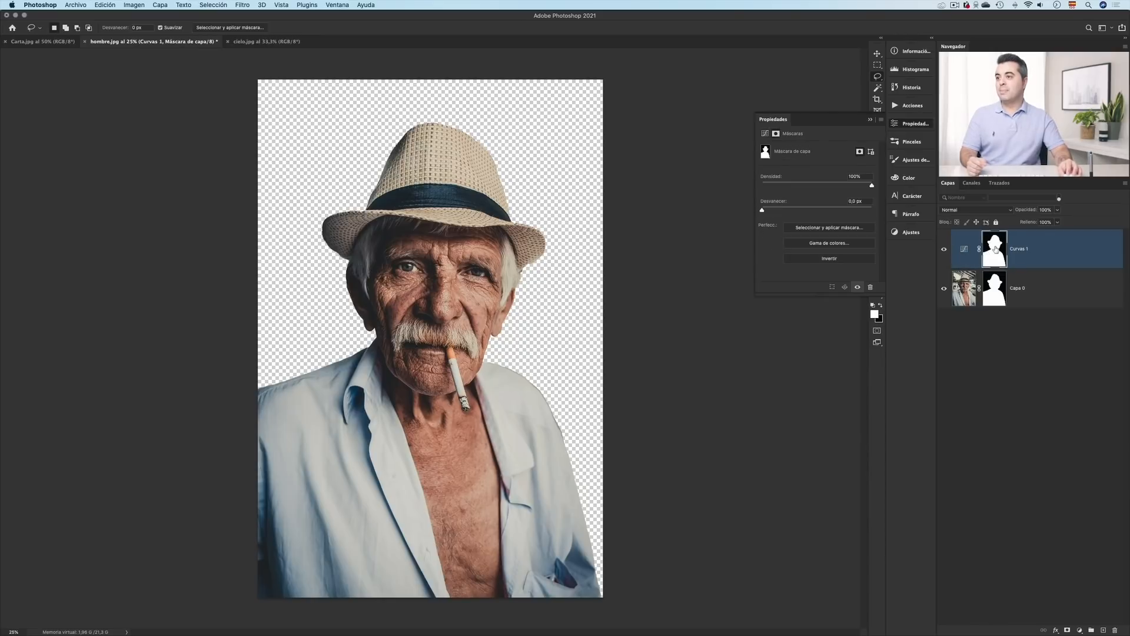
Step: Delete the layer mask from Capa 0 and slightly raise the midpoint of the RGB curve to brighten the man
left_click(993, 301)
left_click_drag(993, 301, 1116, 629)
left_click(968, 252)
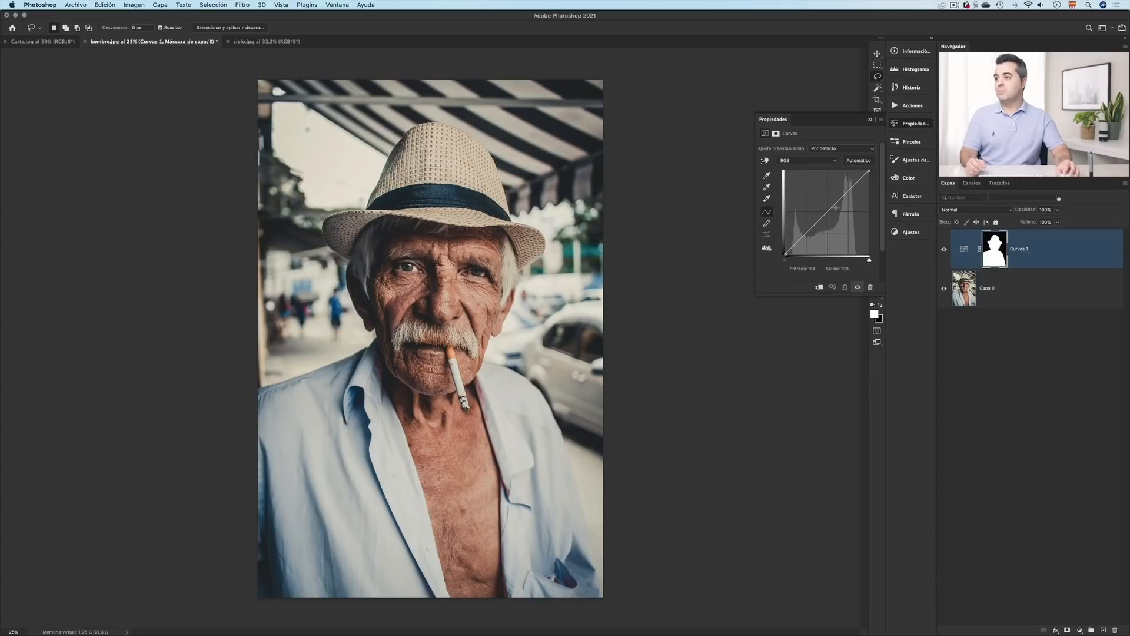
mouse_move(828, 210)
left_mouse_down()
mouse_move(826, 195)
mouse_move(828, 208)
left_mouse_up()
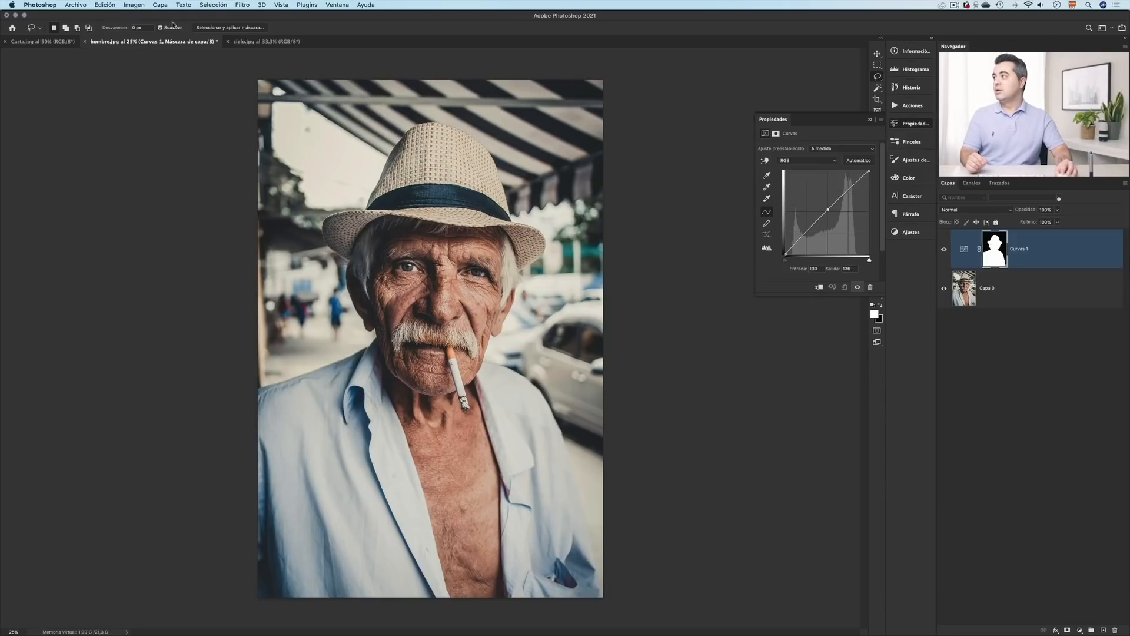
left_click(213, 4)
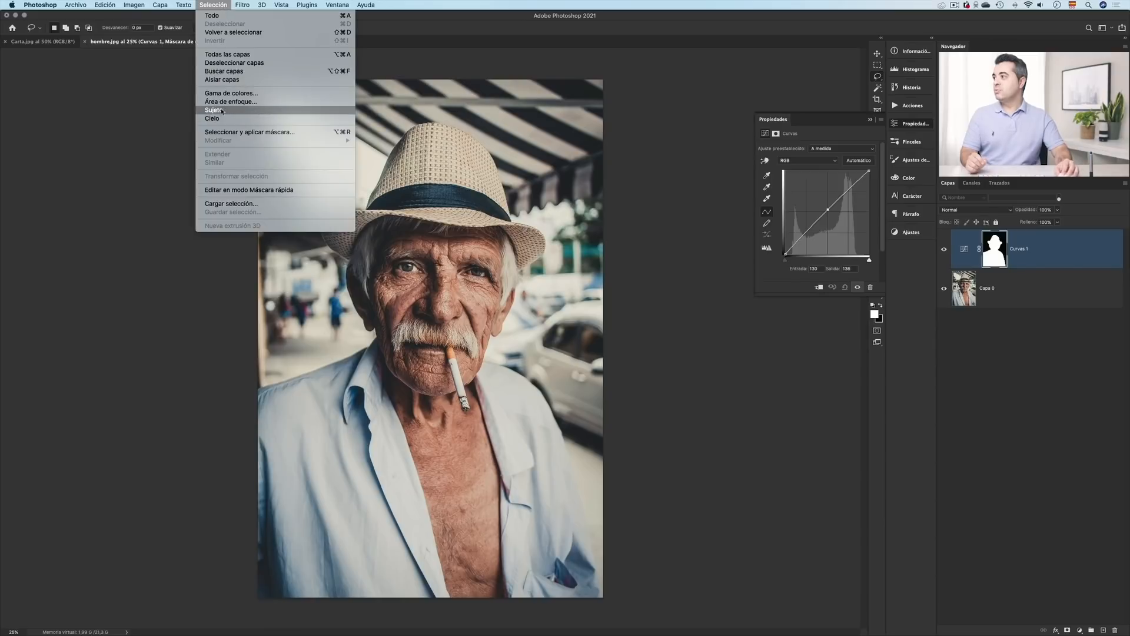
left_click(402, 29)
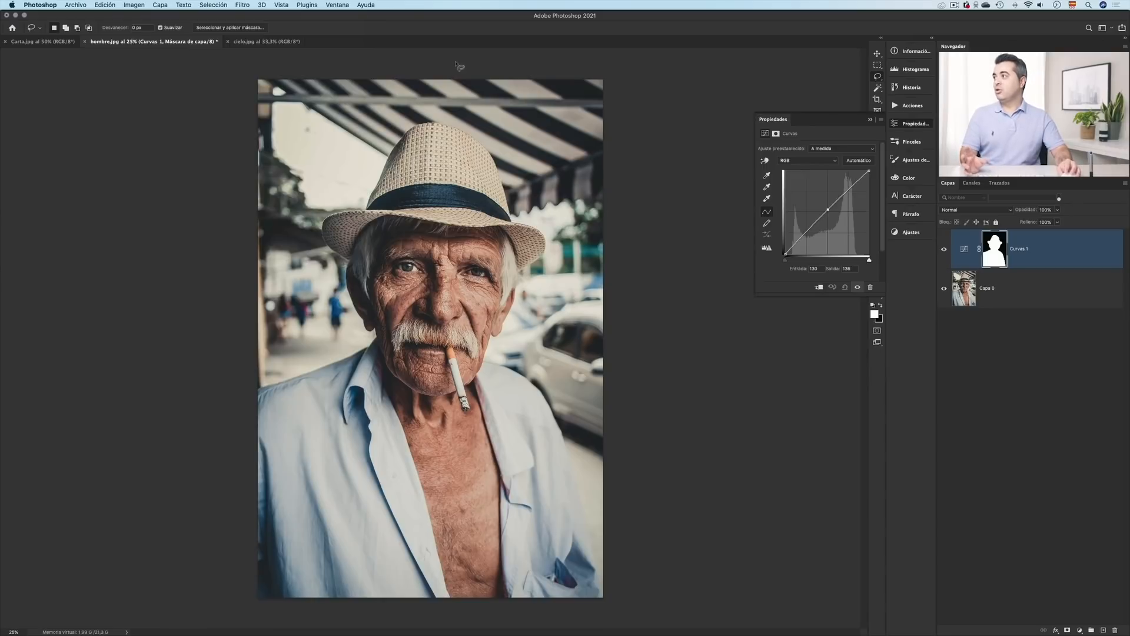
Step: Collapse the curve properties and automatically select the sky in cielo.jpg
left_click(870, 121)
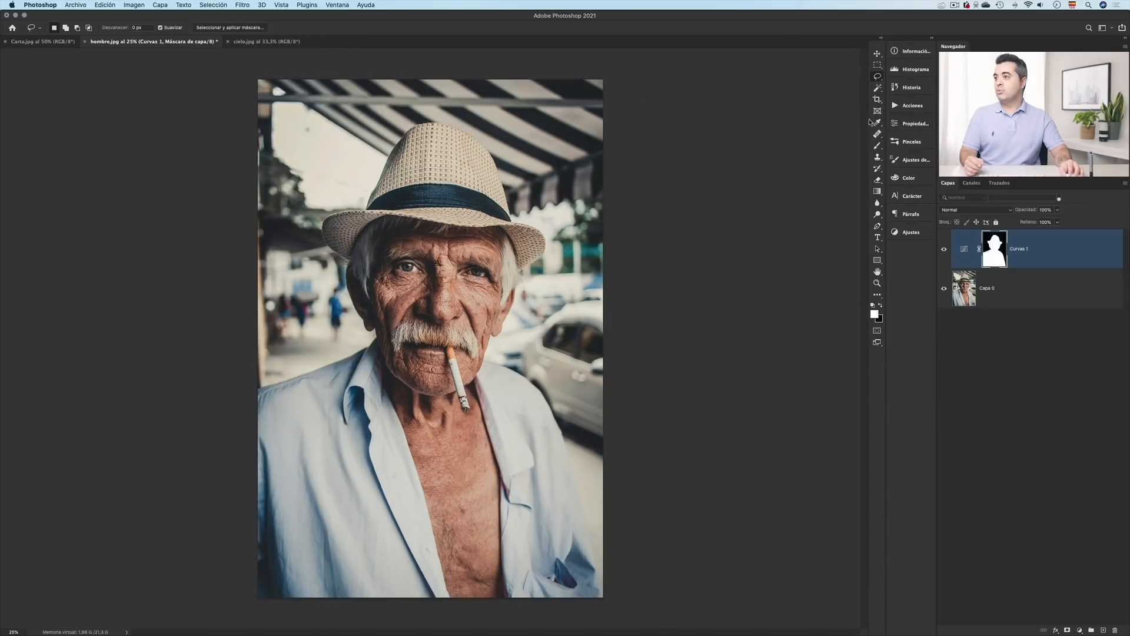
left_click(270, 43)
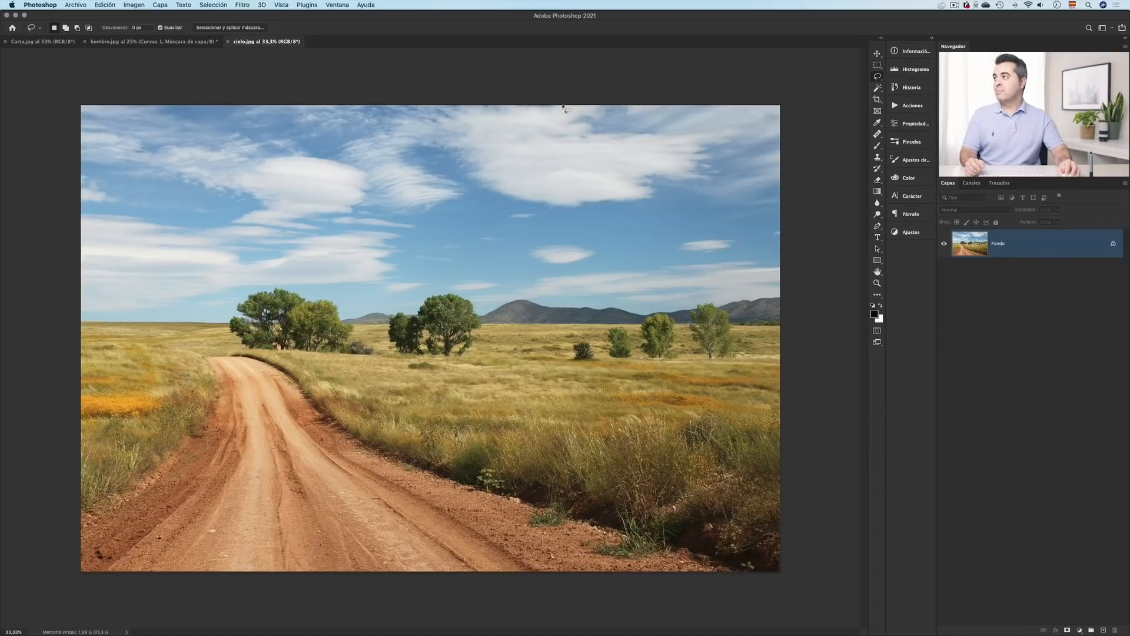
left_click(203, 6)
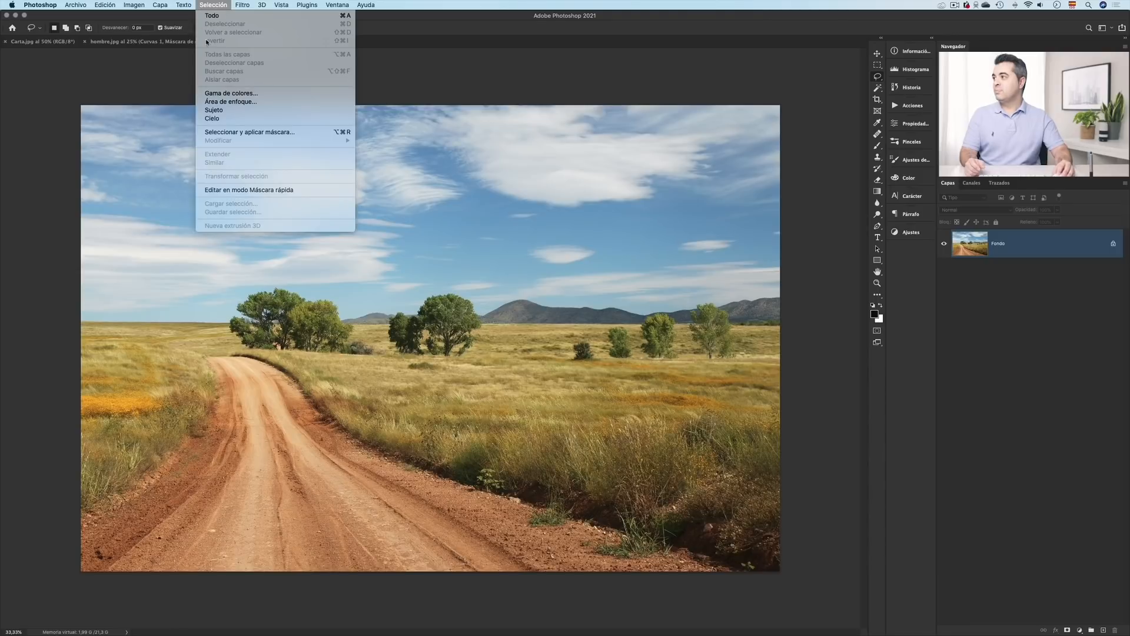
left_click(250, 119)
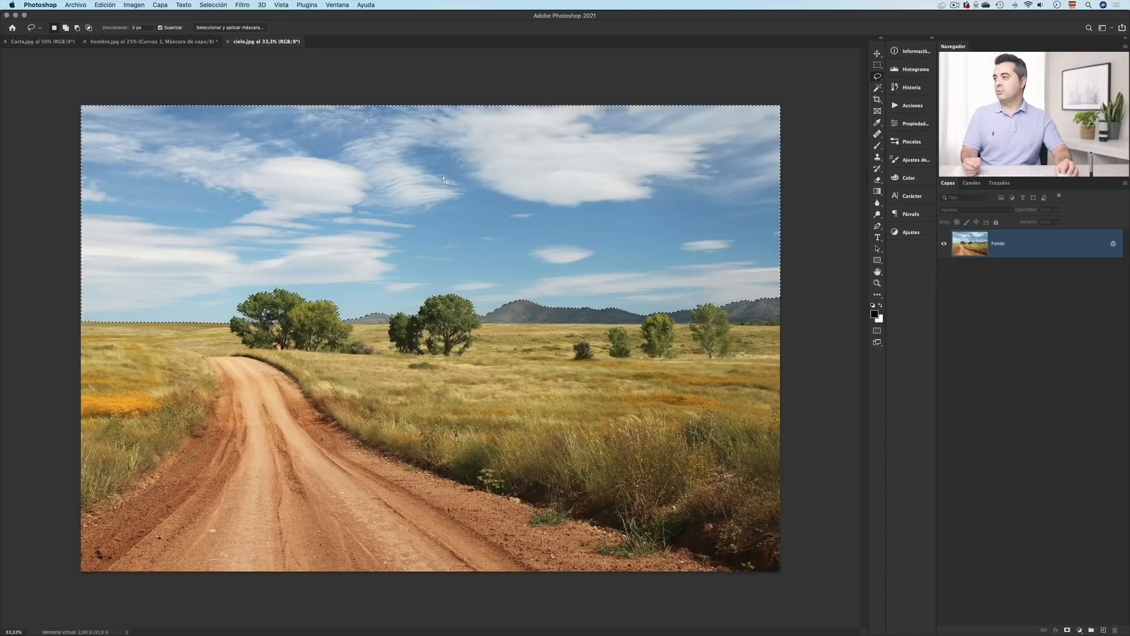
Step: Add a solid color fill layer with blue 005aff over the selected sky and set its blend mode to Color
left_click(1079, 630)
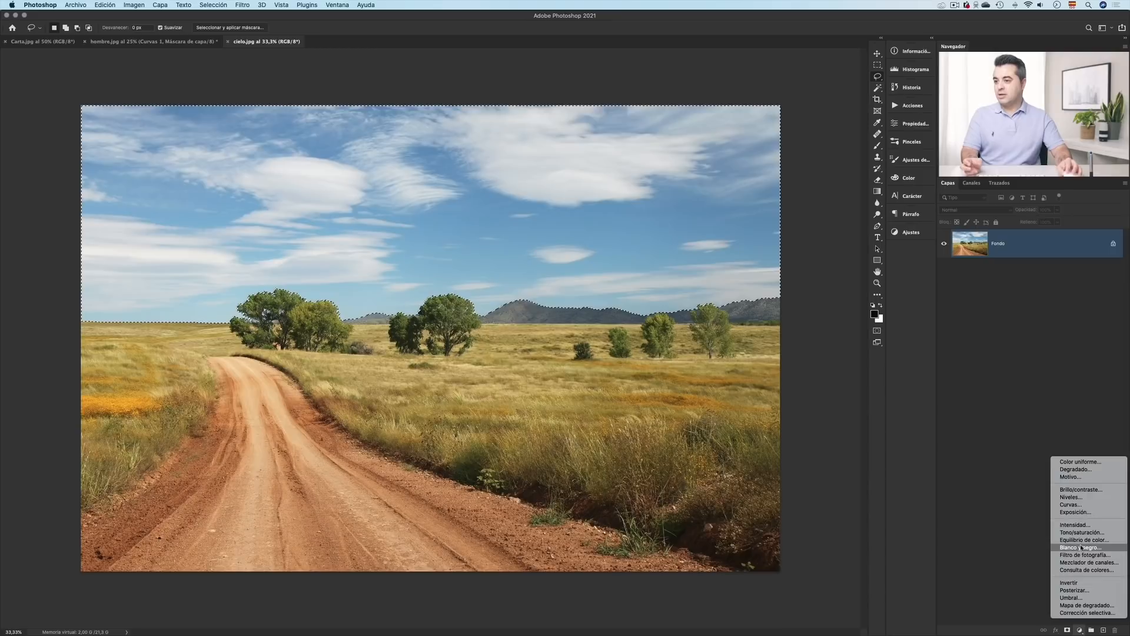
left_click(1089, 462)
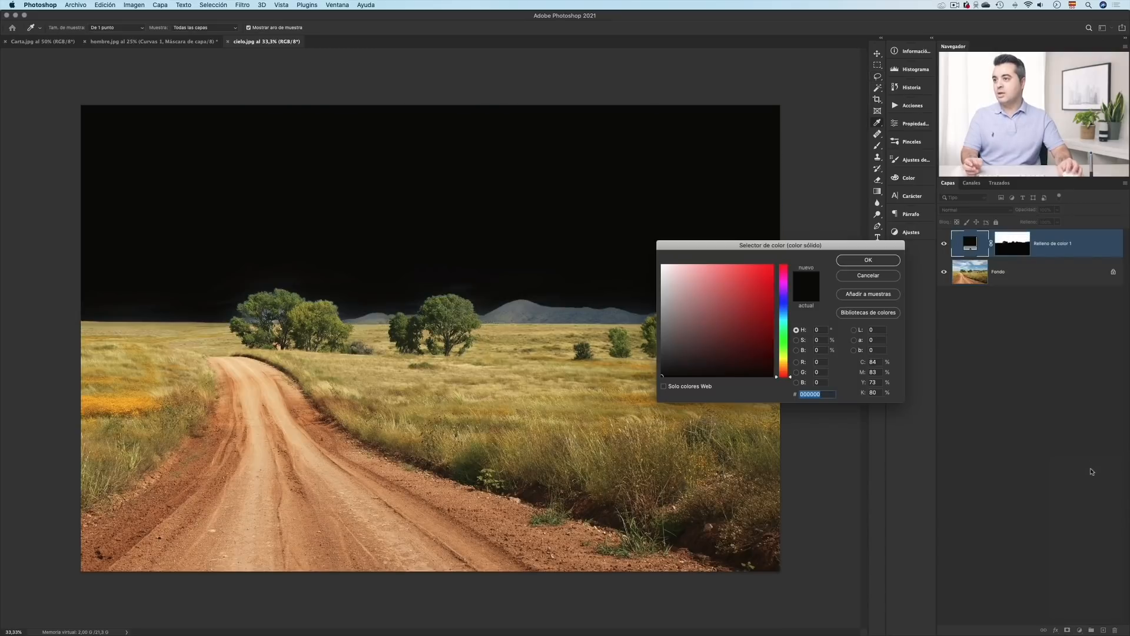
left_click_drag(782, 317, 782, 309)
left_click_drag(760, 272, 774, 258)
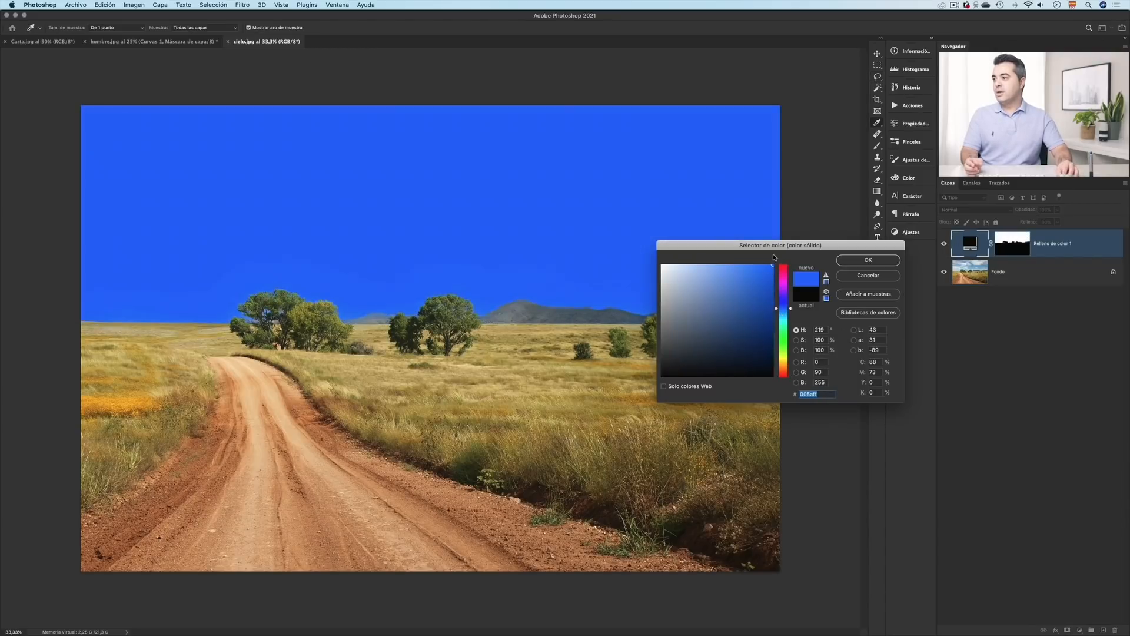
left_click(871, 261)
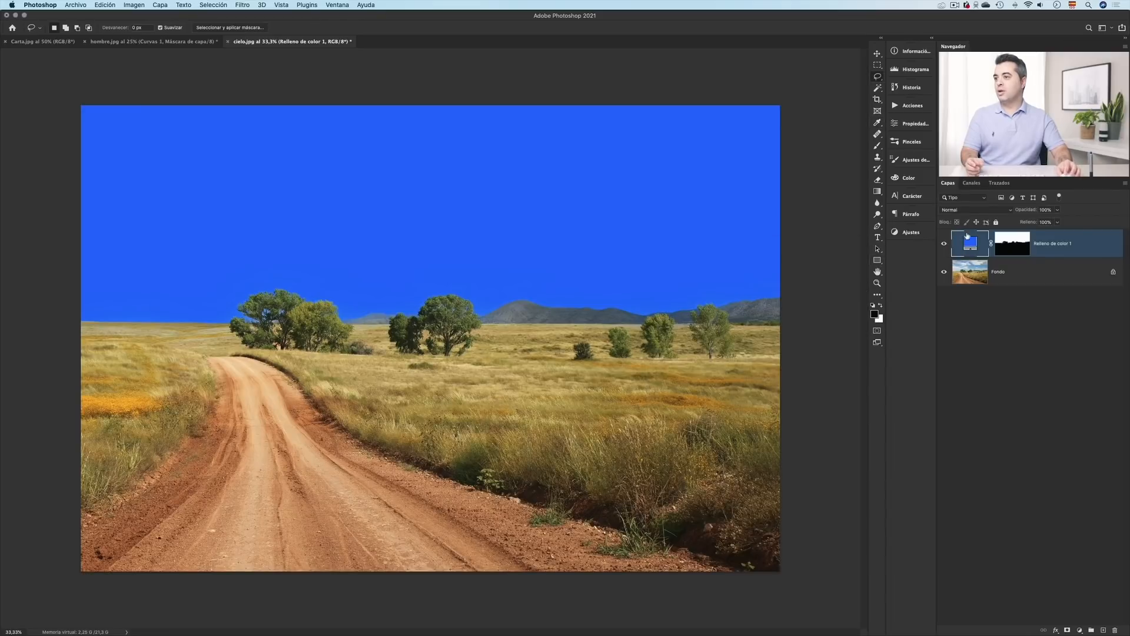
left_click(977, 209)
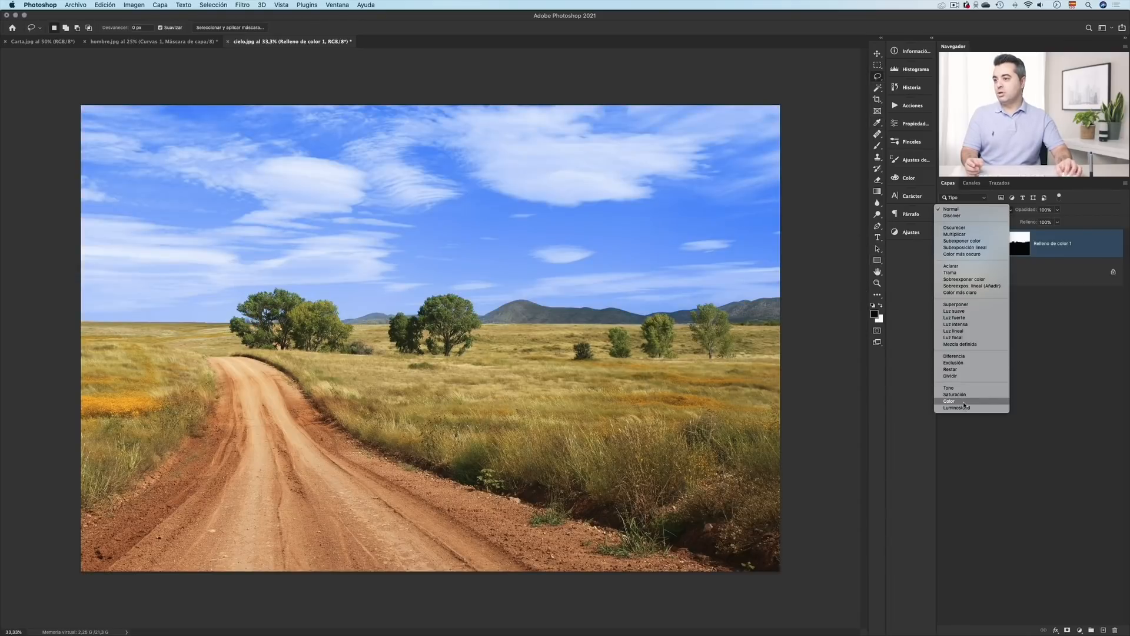
left_click(964, 403)
Step: Preview purple and olive-yellow as the sky's fill color and cancel the color change
double_click(965, 244)
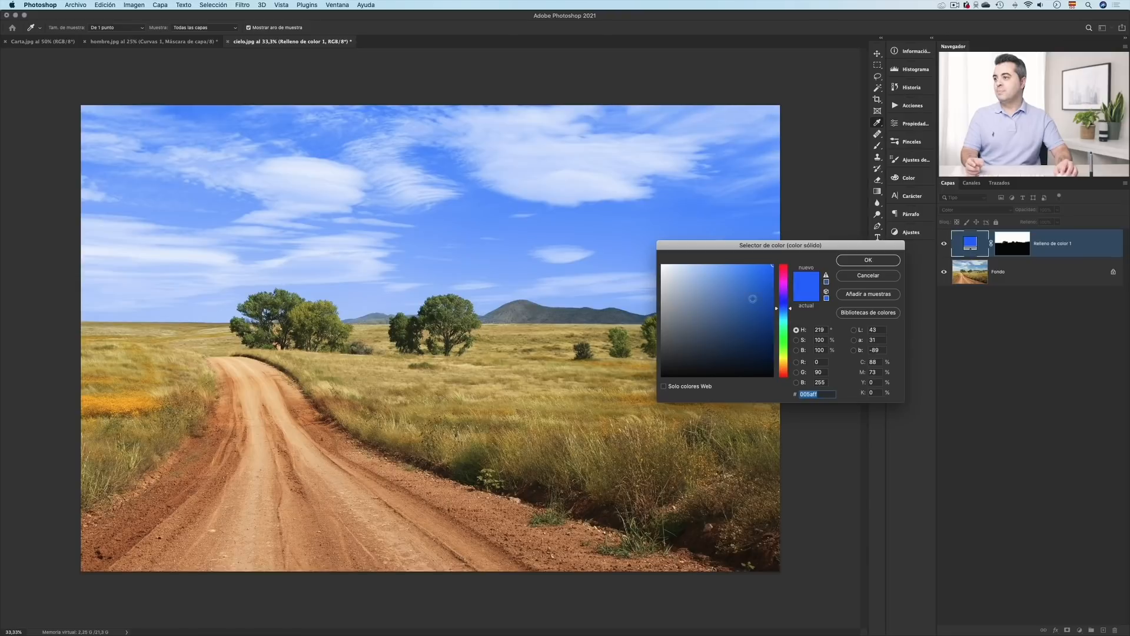
mouse_move(753, 300)
left_mouse_down()
mouse_move(766, 325)
mouse_move(671, 269)
mouse_move(733, 313)
mouse_move(789, 284)
left_mouse_up()
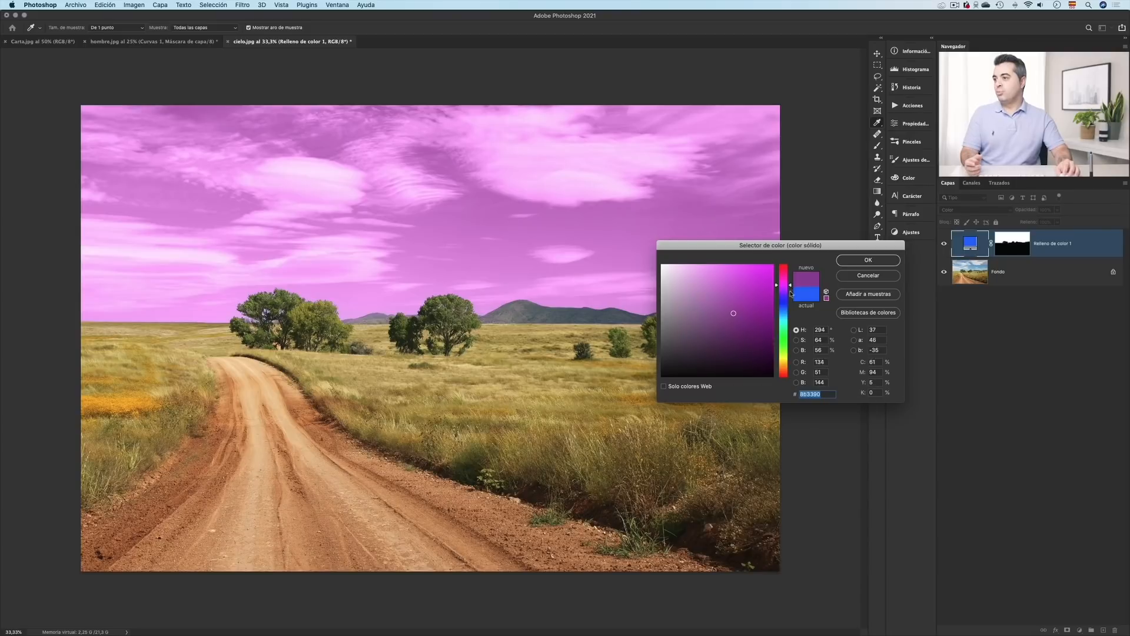
left_click_drag(790, 292, 782, 359)
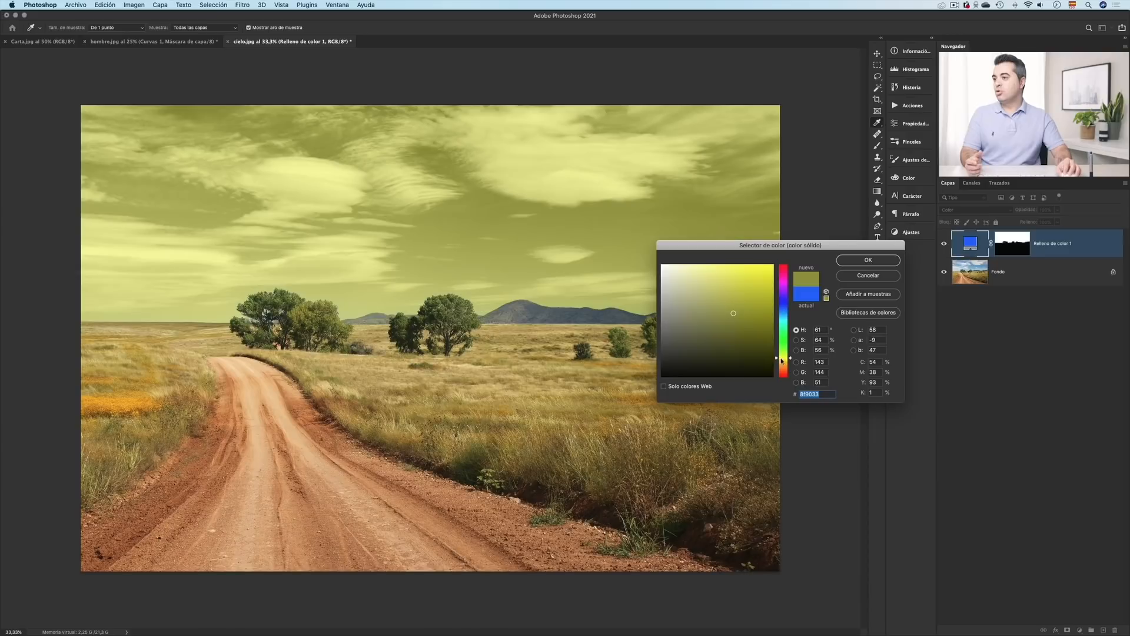
left_click(856, 277)
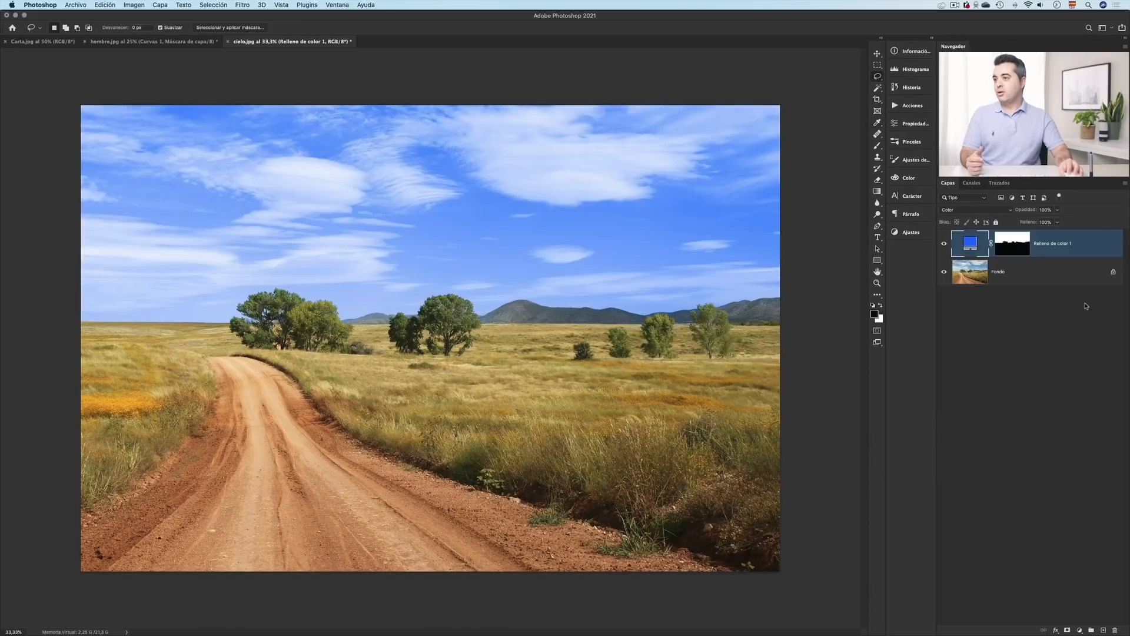
Step: Compare the sky with and without the blue fill layer, and display that layer's mask on its own
left_click(944, 244)
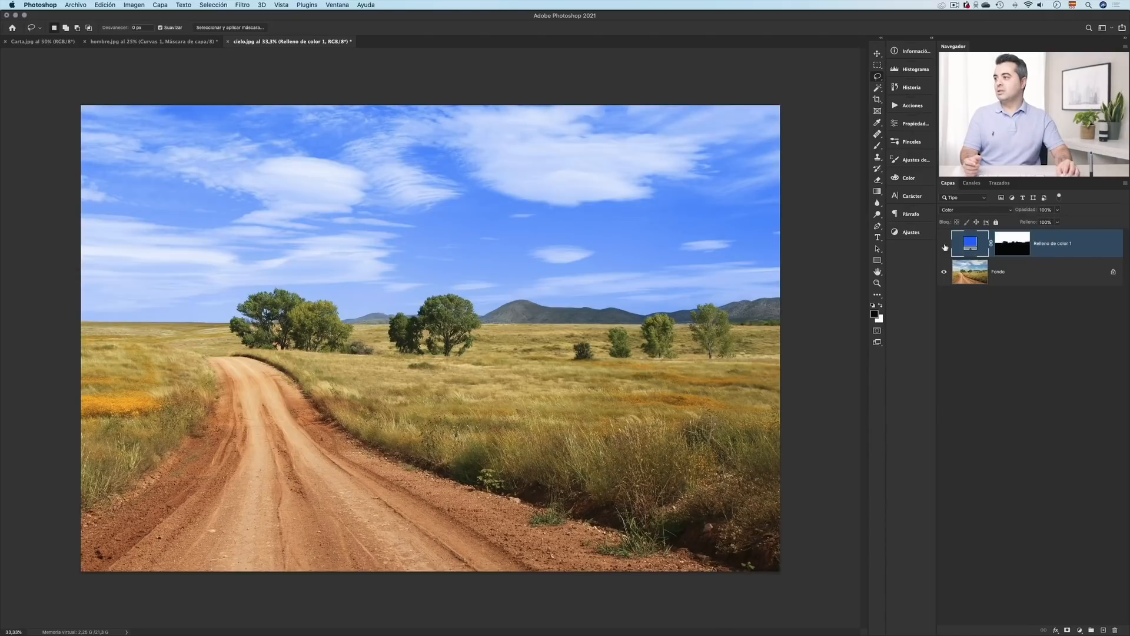
left_click(944, 245)
left_click(945, 245)
left_click(945, 245)
left_click(1015, 246, "alt")
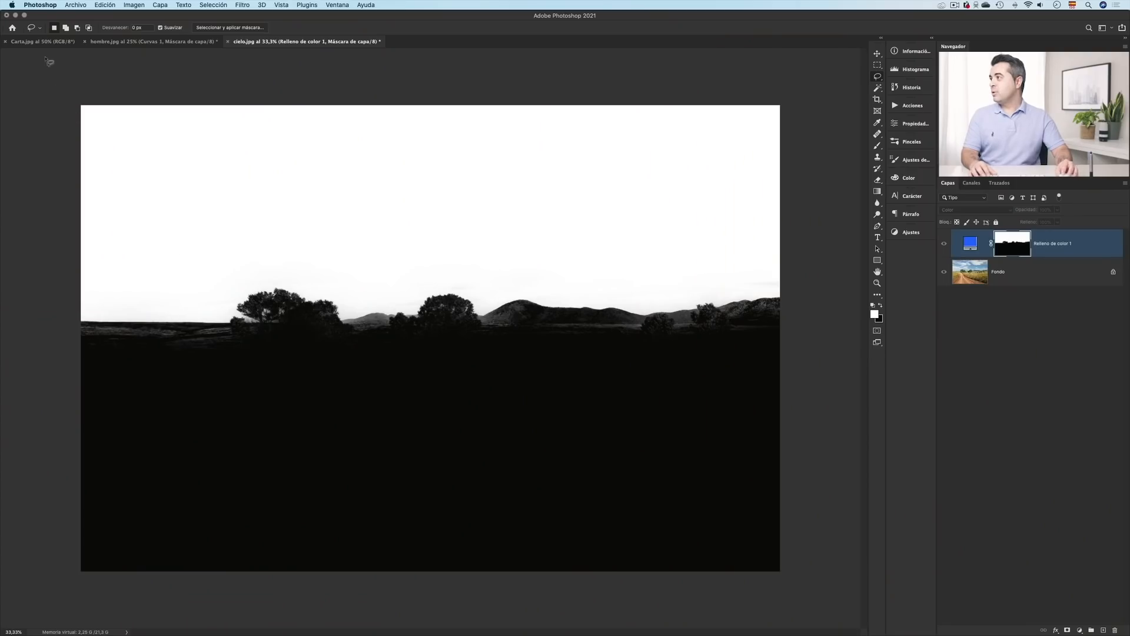
Step: Switch to Carta.jpg, choose the standard Lasso tool and cycle through its polygonal and magnetic variants
left_click(42, 41)
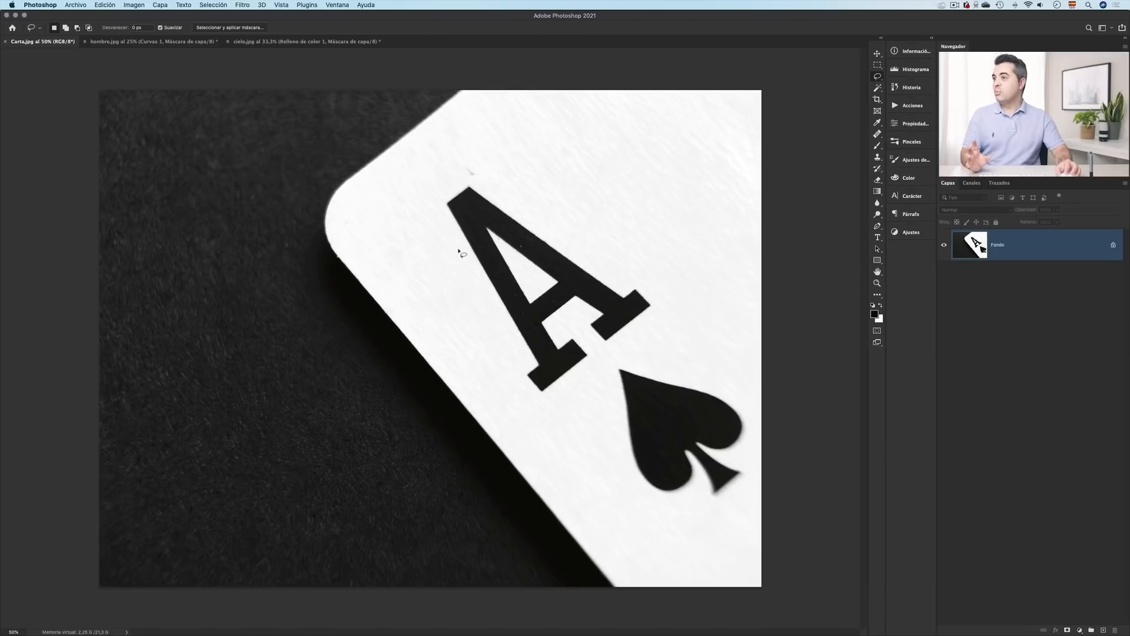
left_click(878, 77)
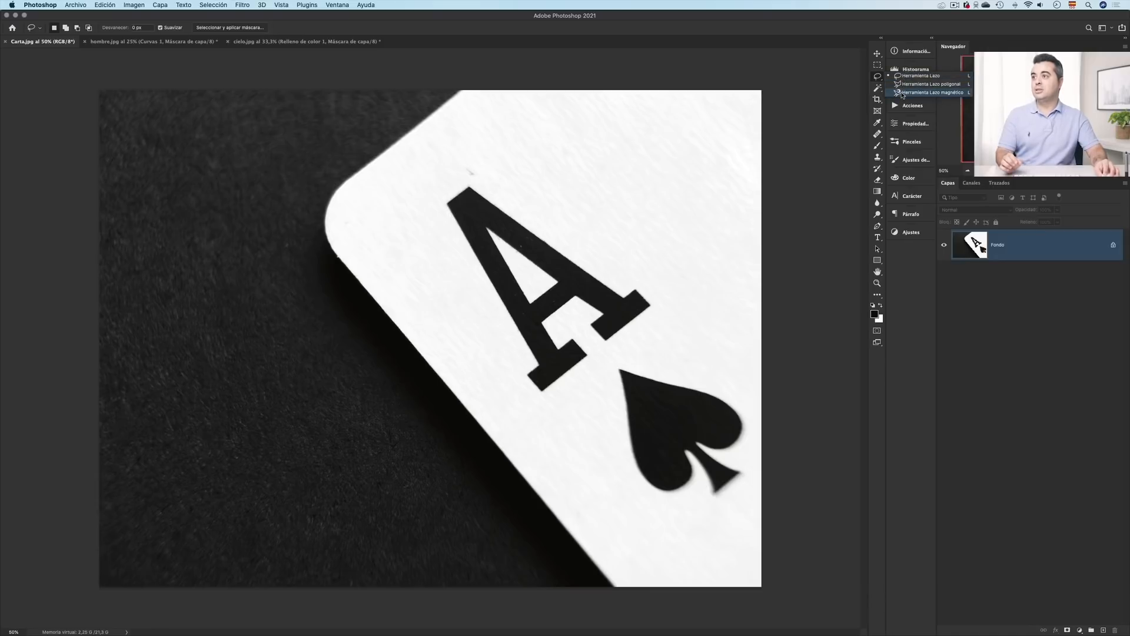
left_click(905, 75)
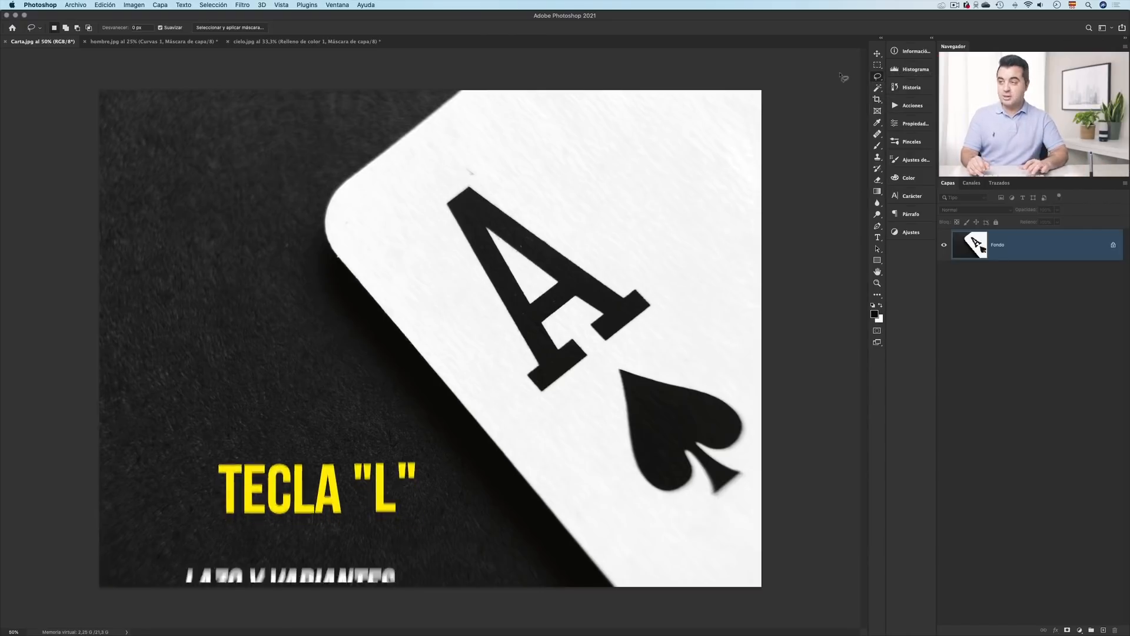
key("shift+l")
key("shift+l")
key("shift+l")
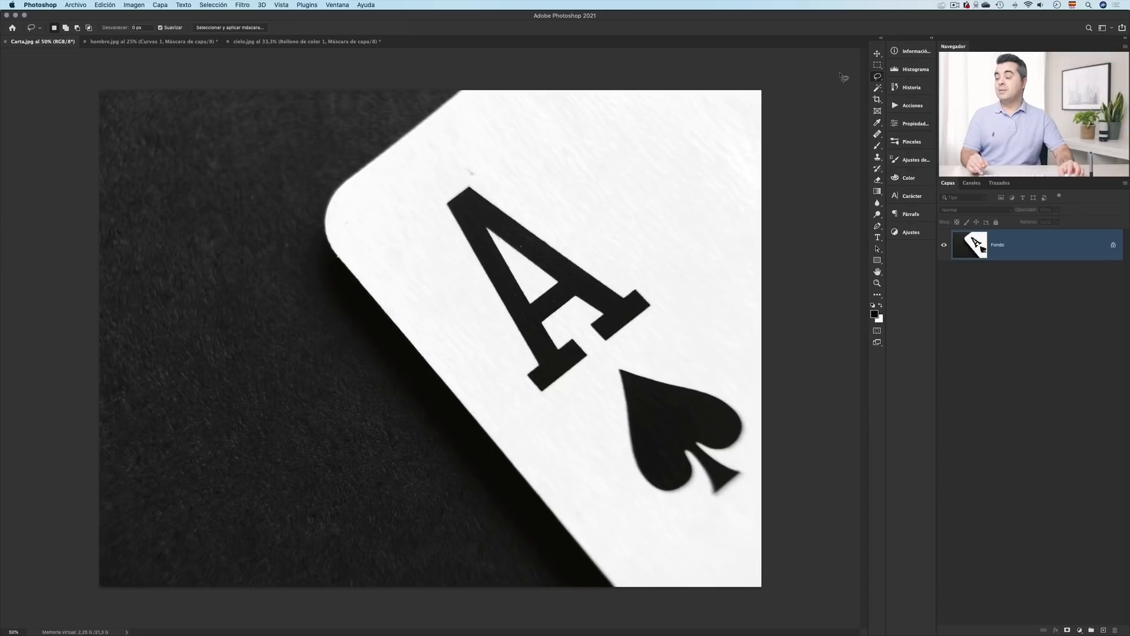
Step: Draw a rectangular marquee selection around the letter A, reaching down over part of the spade symbol
left_click(879, 67)
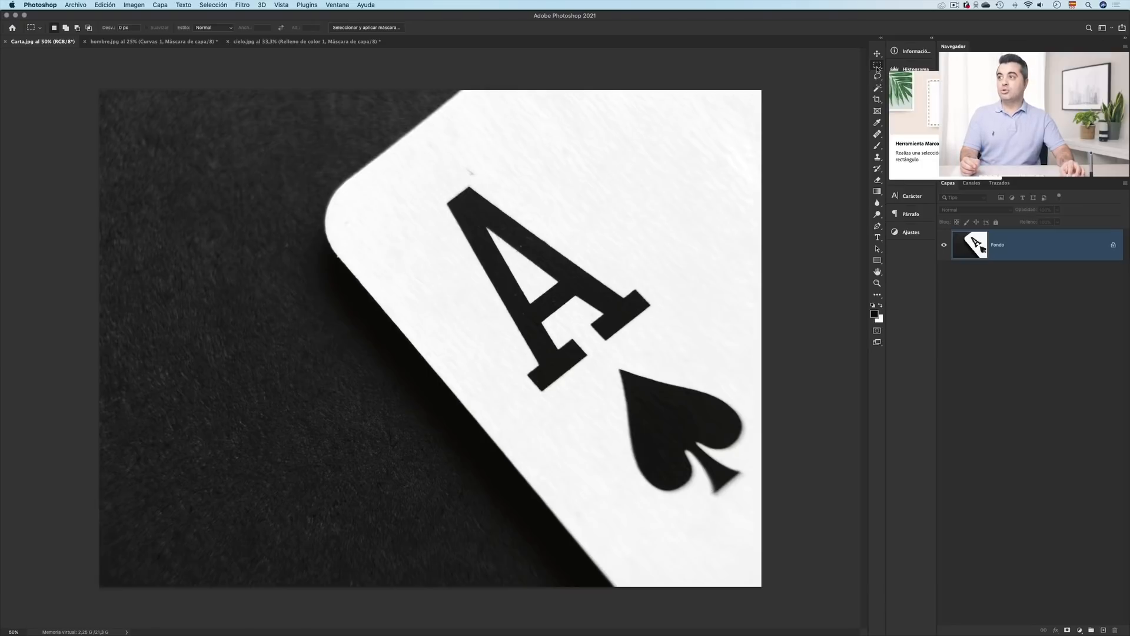
left_click(877, 67)
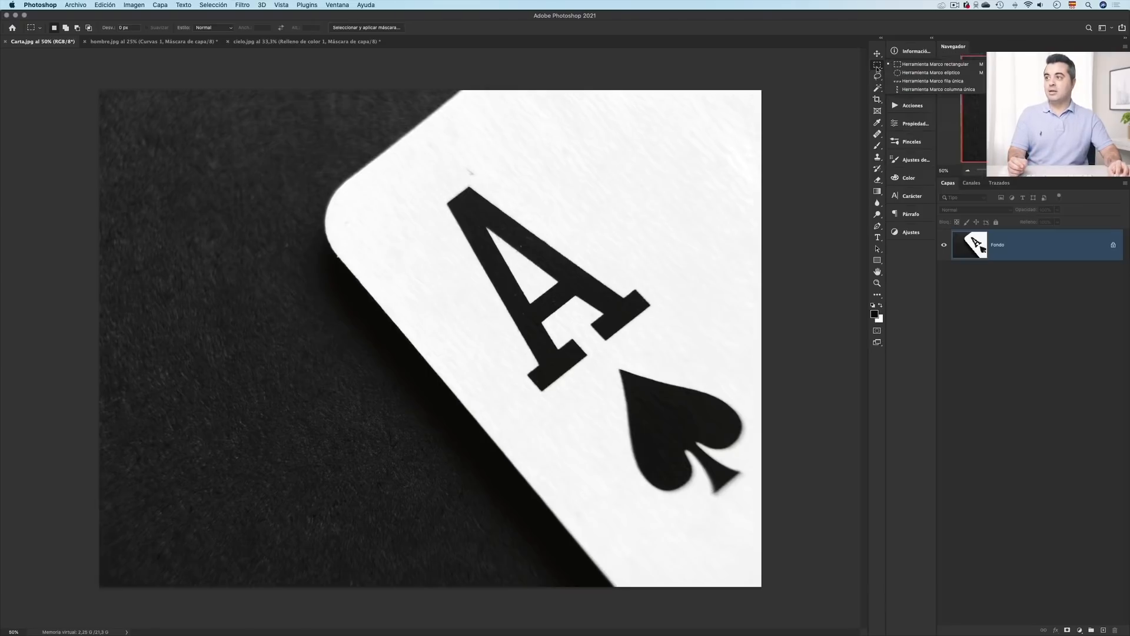
left_click(919, 66)
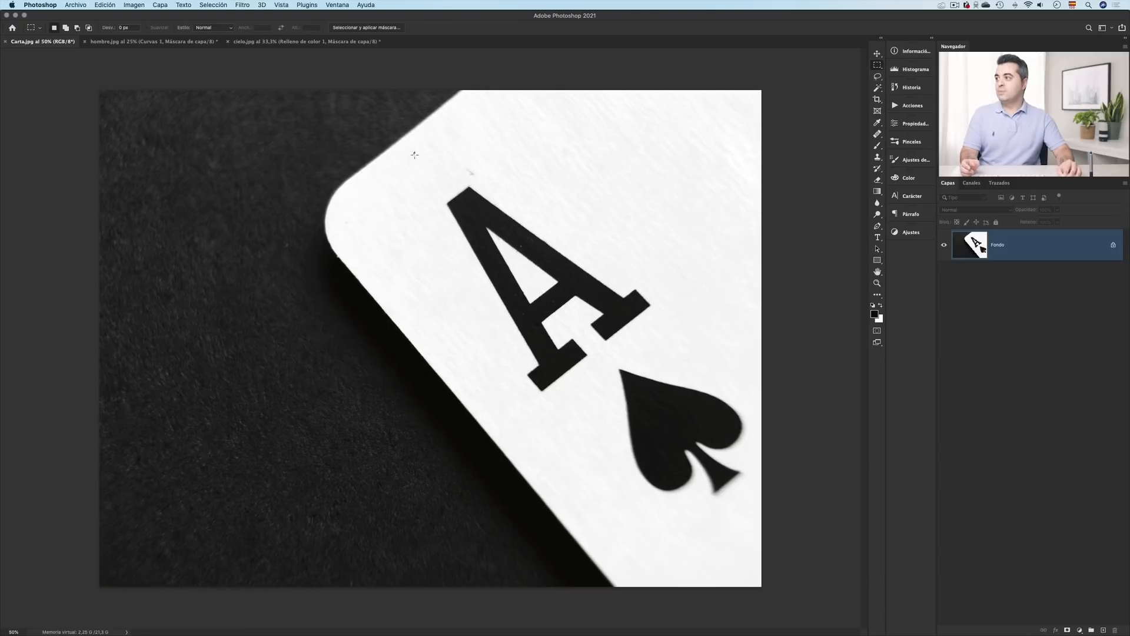
left_click_drag(414, 154, 688, 412)
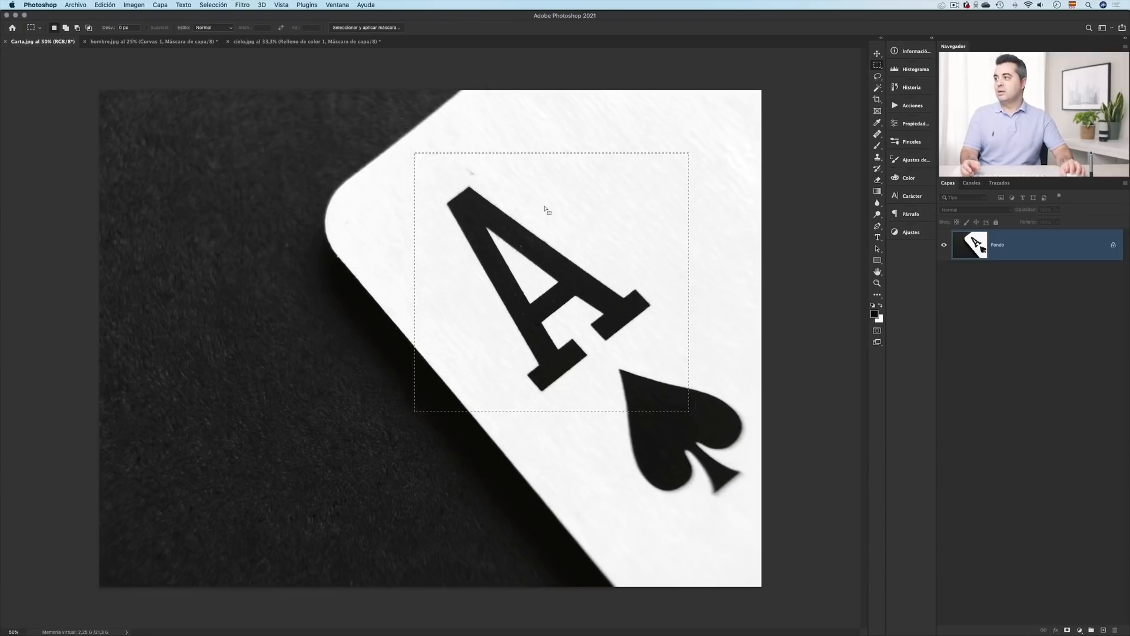
Step: Add a Curves adjustment layer limited to the rectangular selection and raise the curve's midtones to brighten the area
left_click(1080, 629)
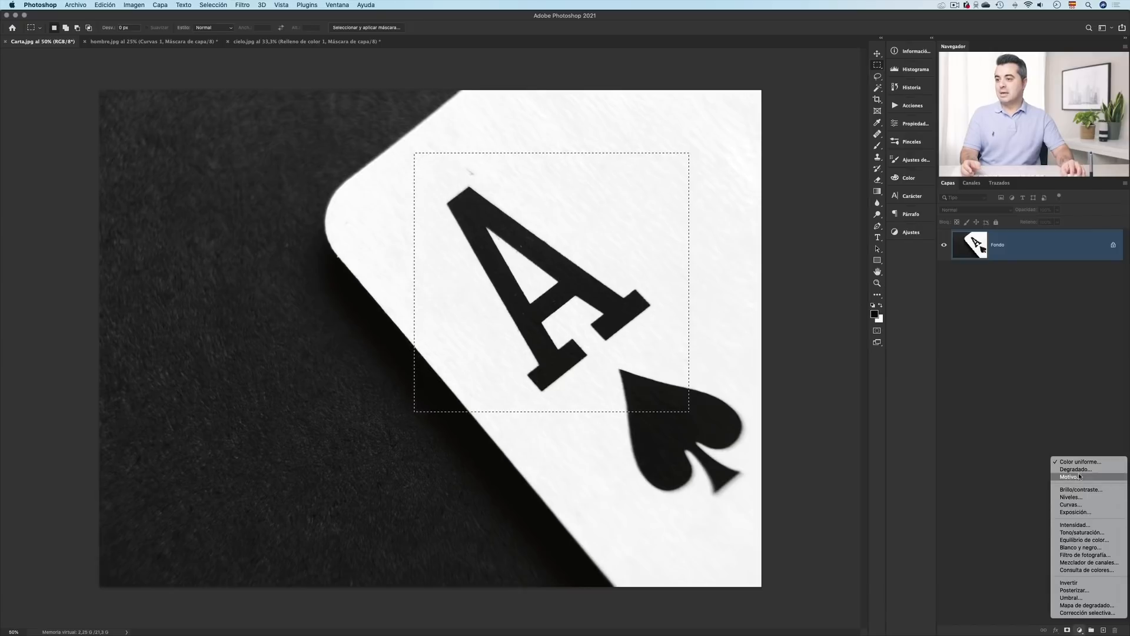
left_click(1070, 504)
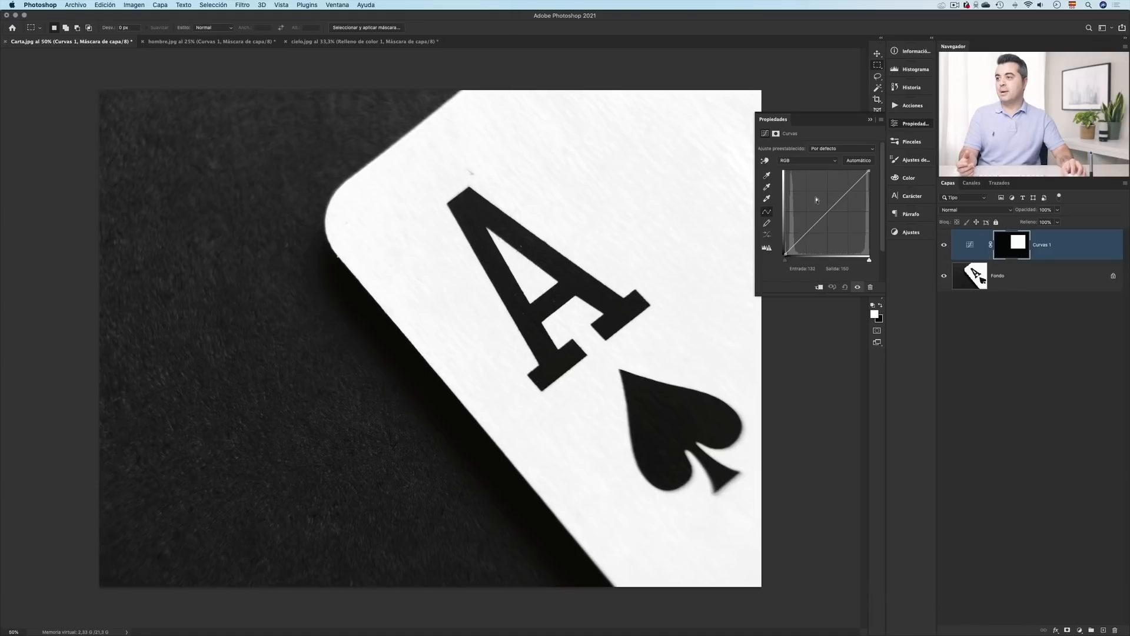
mouse_move(827, 211)
left_mouse_down()
mouse_move(824, 188)
mouse_move(830, 237)
mouse_move(819, 190)
left_mouse_up()
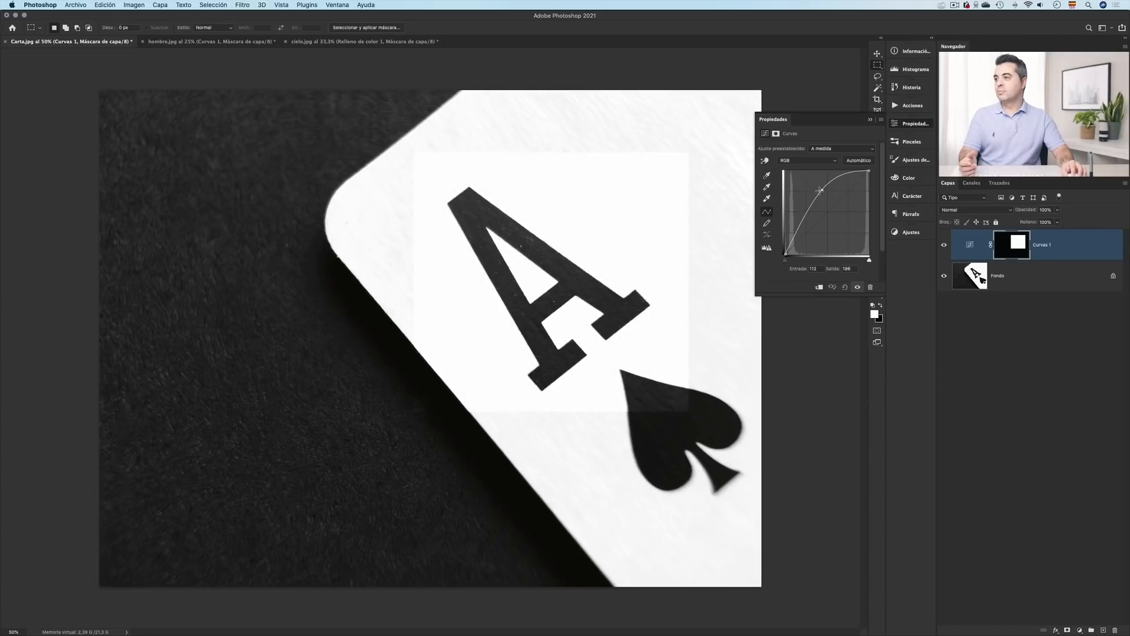
Step: Draw trial ellipses over the card with the Elliptical Marquee tool, deselecting the first one that spans the A and the spade
right_click(877, 66)
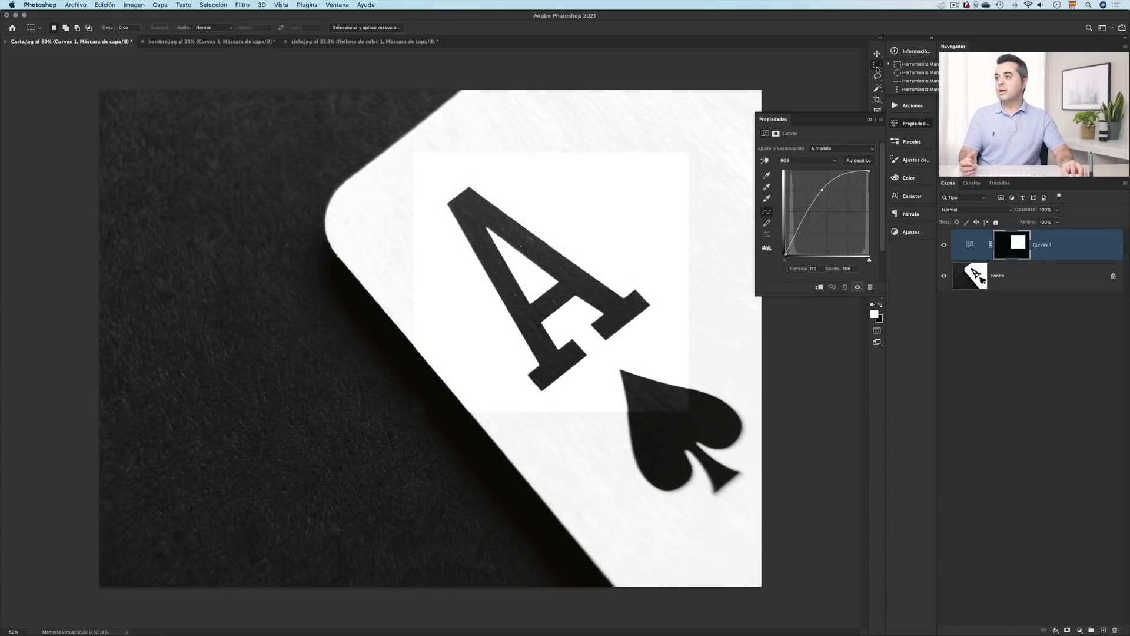
left_click(915, 73)
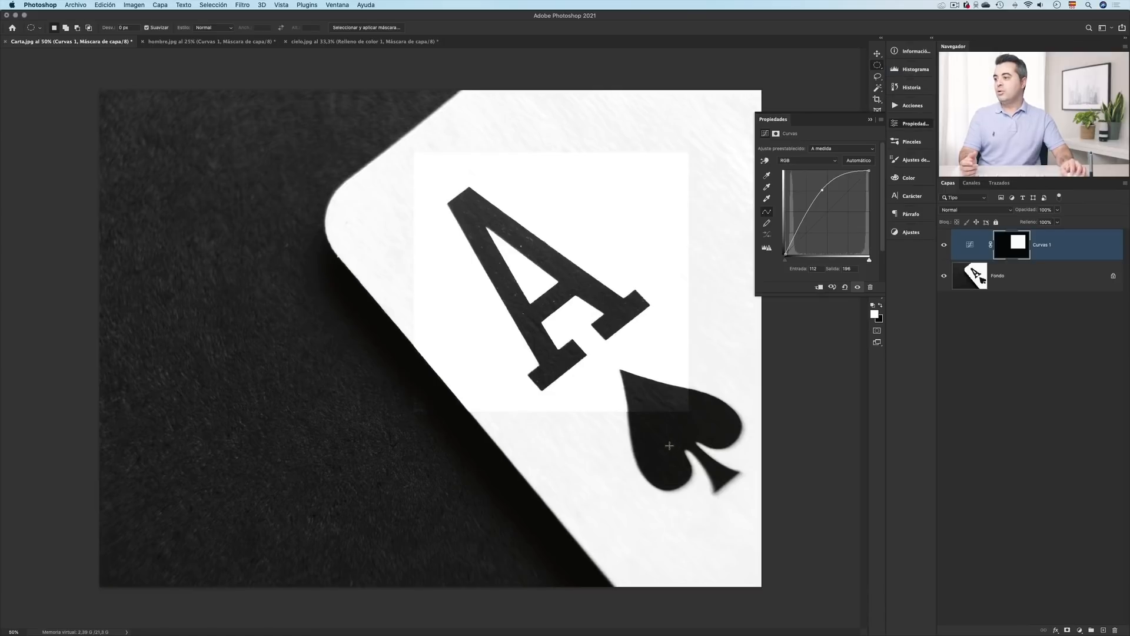
left_click_drag(669, 446, 479, 267)
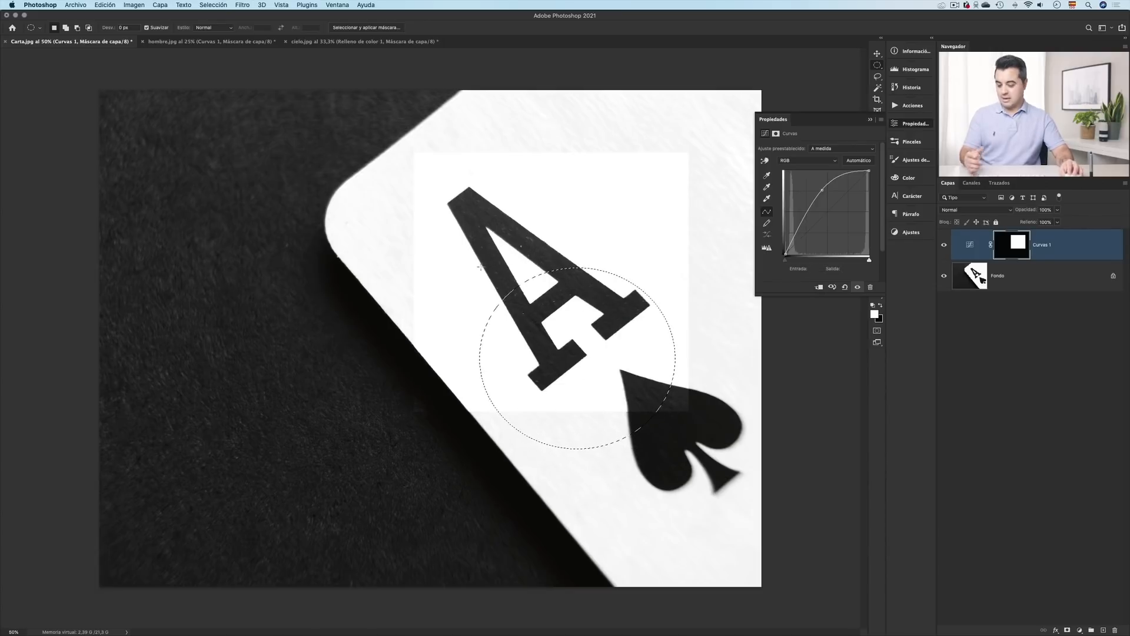
key("super+d")
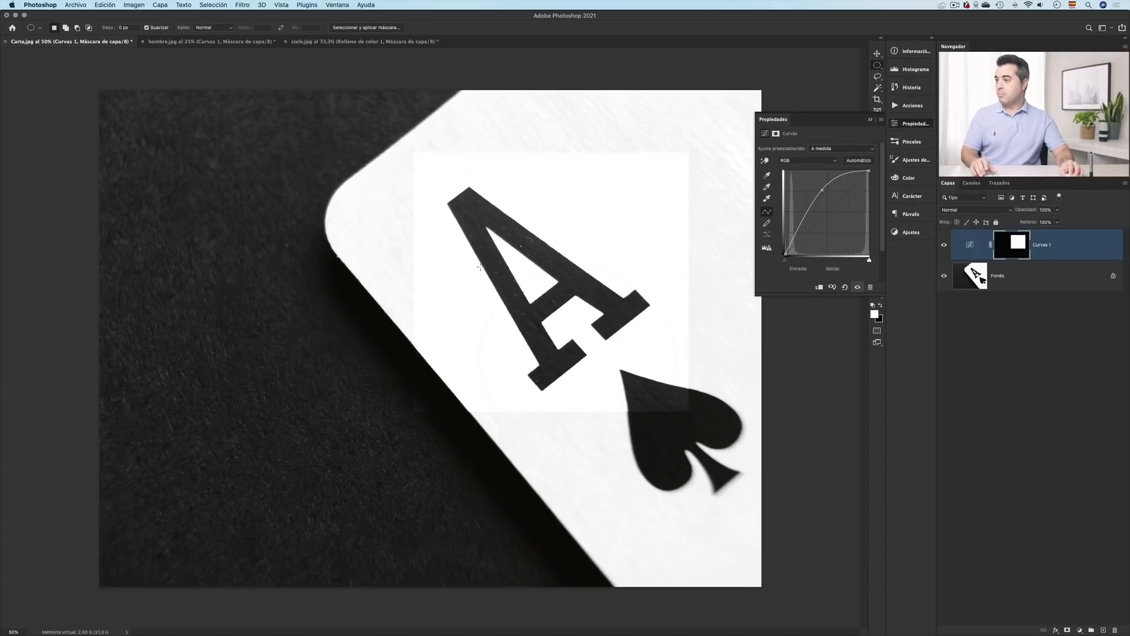
left_click_drag(489, 335, 560, 379)
left_click_drag(447, 288, 215, 265)
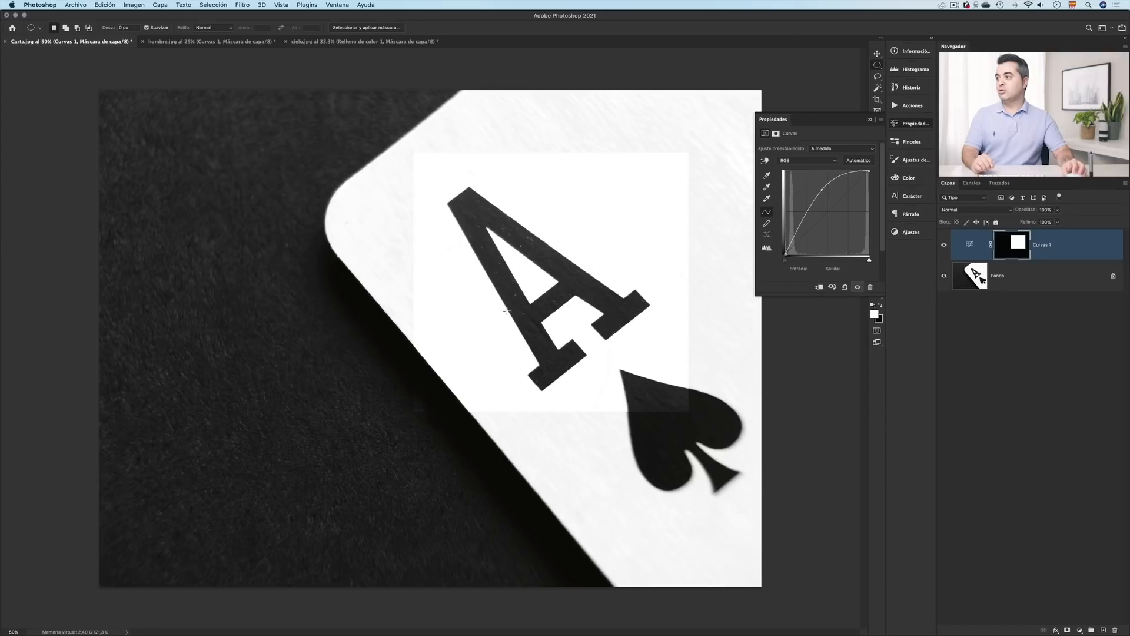
Step: Restore the last circular selection with the Reselect command and deselect it again
left_click(208, 6)
left_click(241, 32)
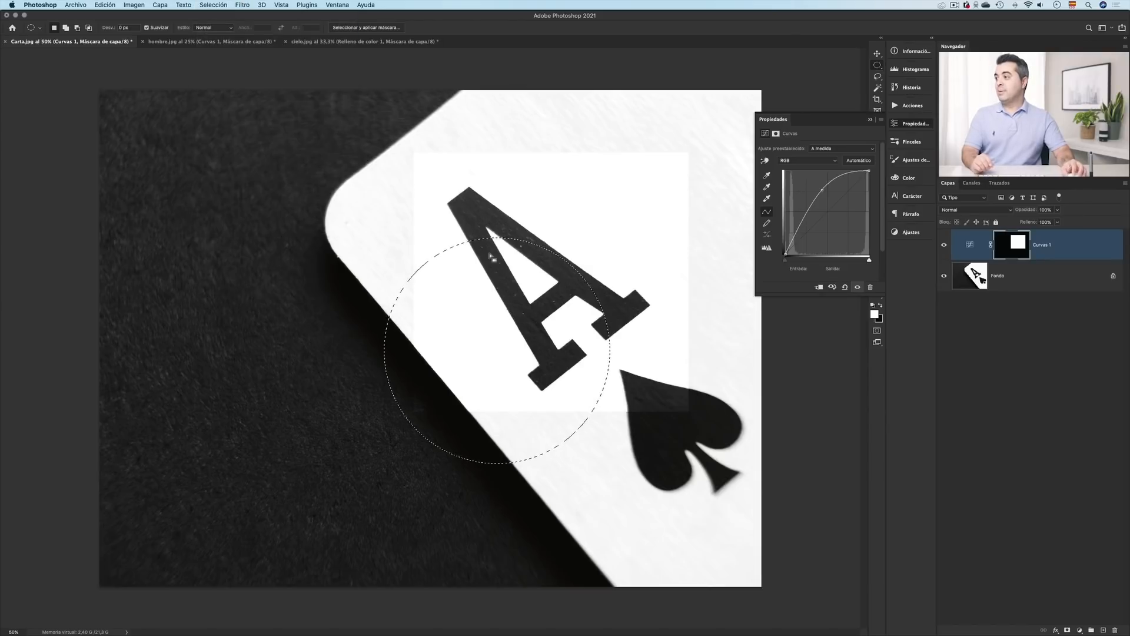
left_click(213, 6)
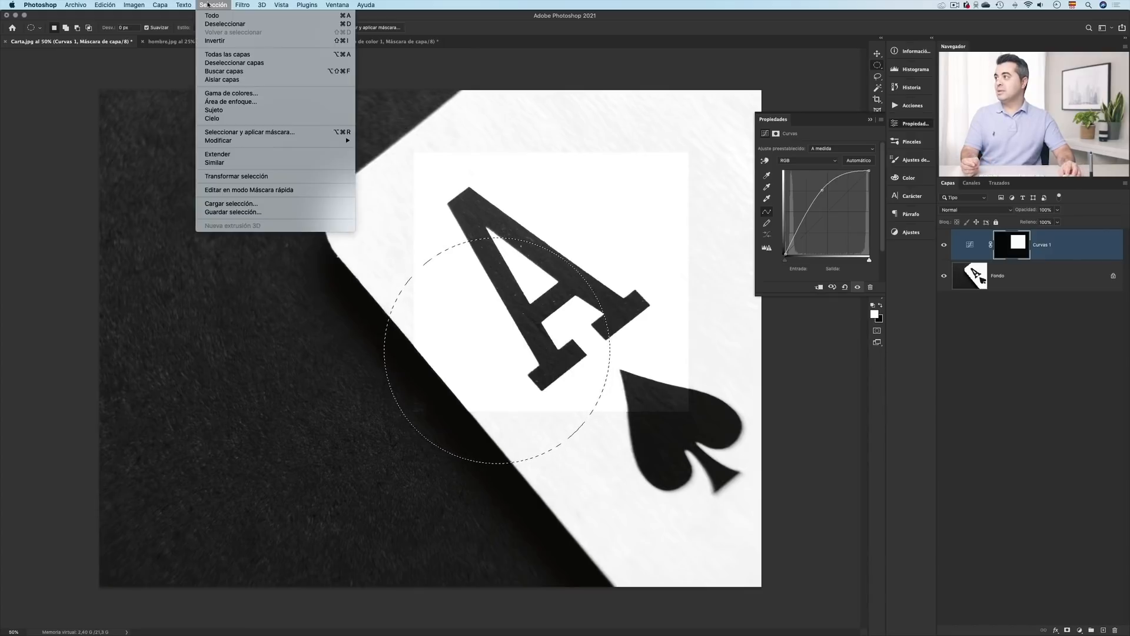
left_click(280, 25)
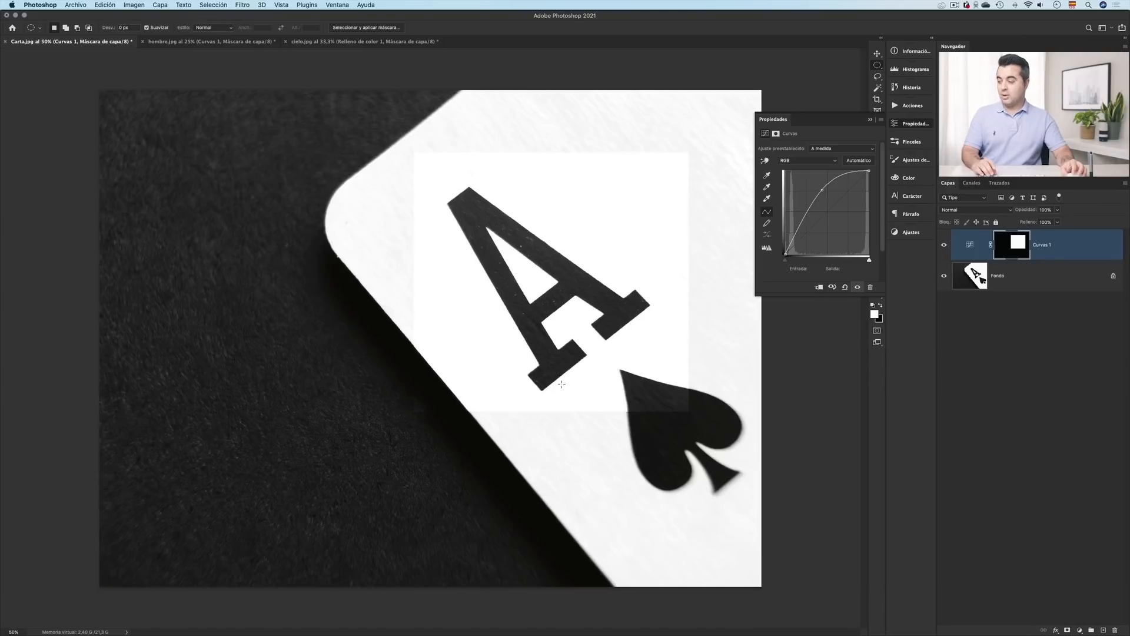
Step: Select the whole canvas, deselect it, and check the available selection commands
key("super+a")
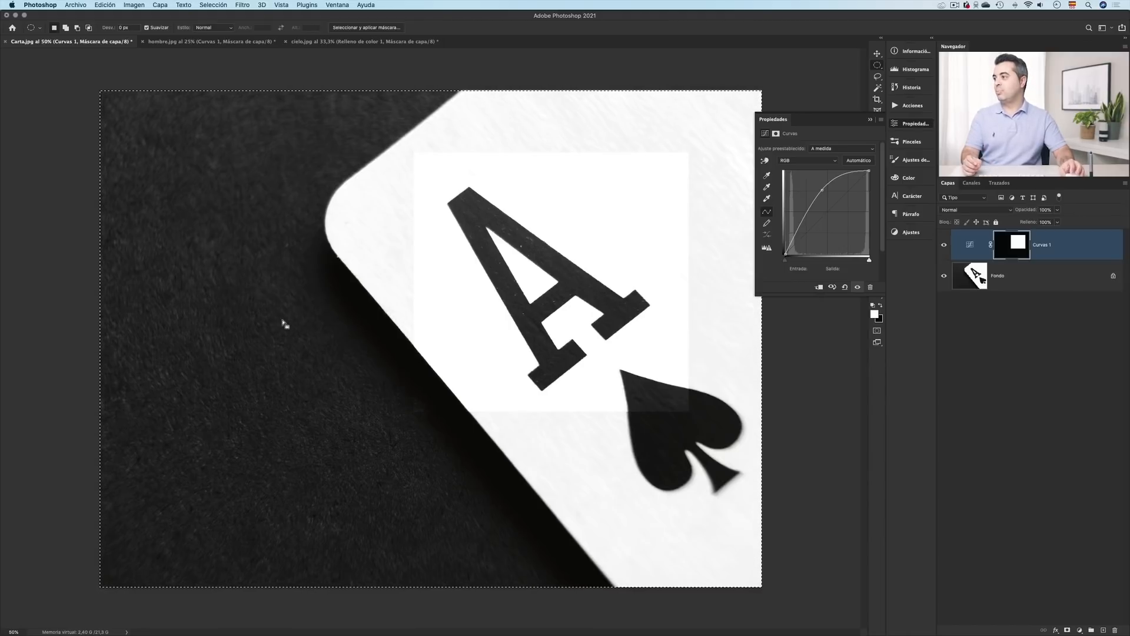
key("super+d")
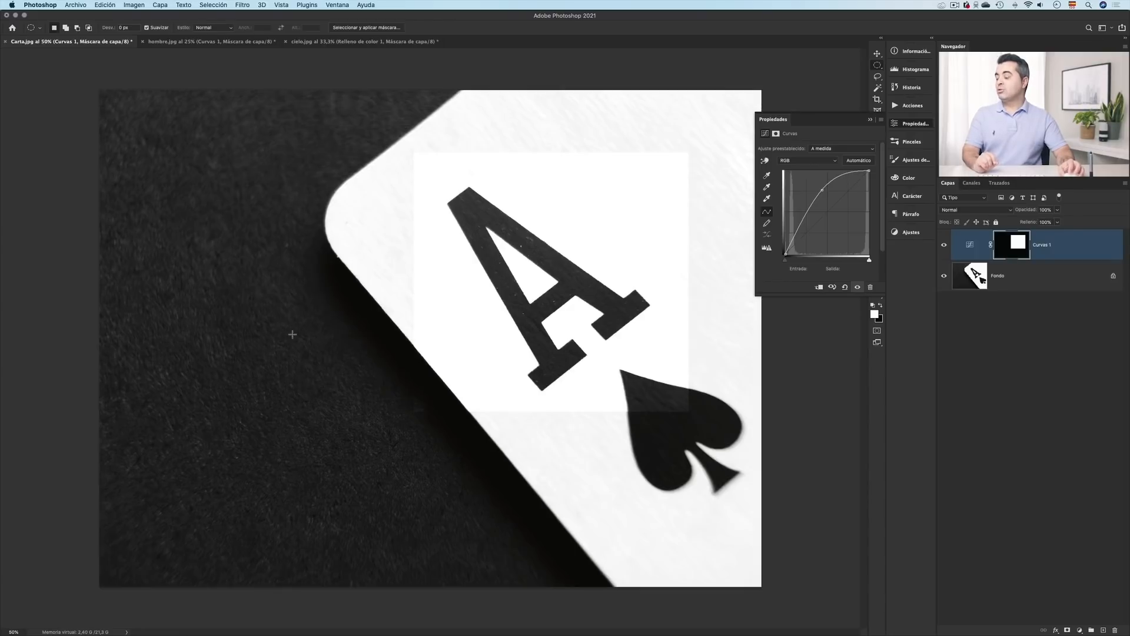
left_click(213, 5)
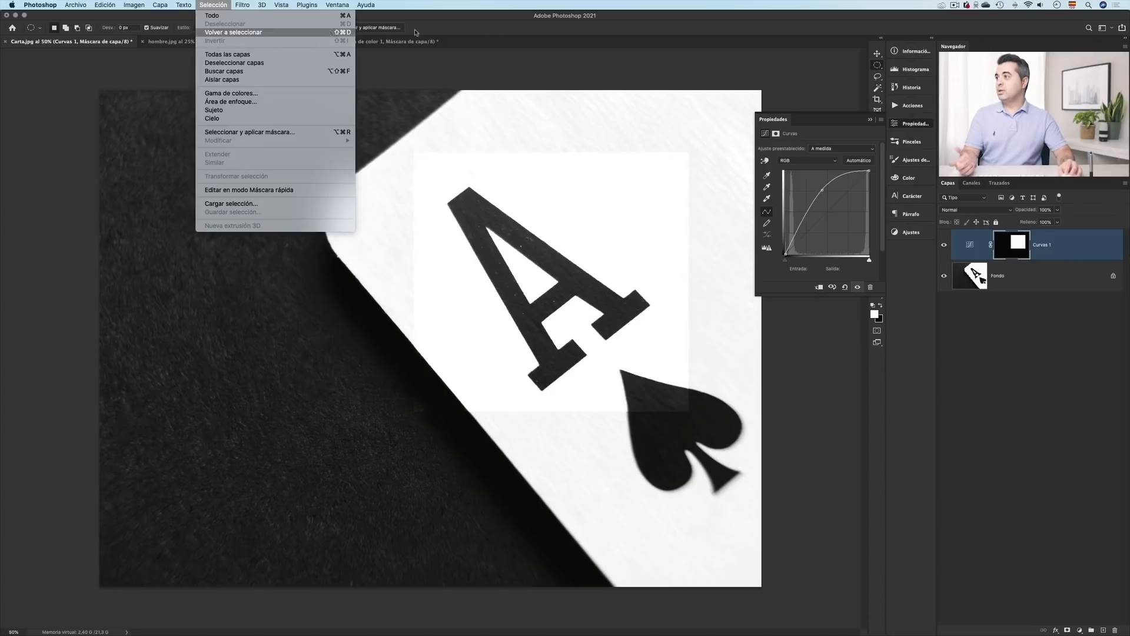
left_click(529, 23)
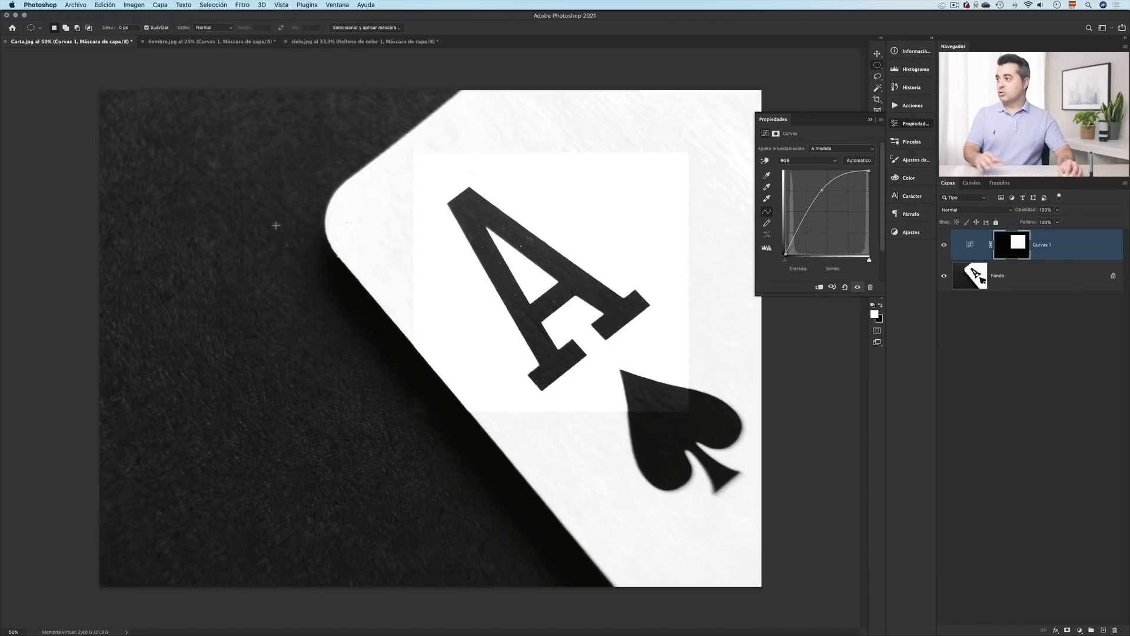
Step: Draw a large elliptical selection across the card's rounded corner and part of the A, and invert the selection
left_click_drag(257, 182, 533, 451)
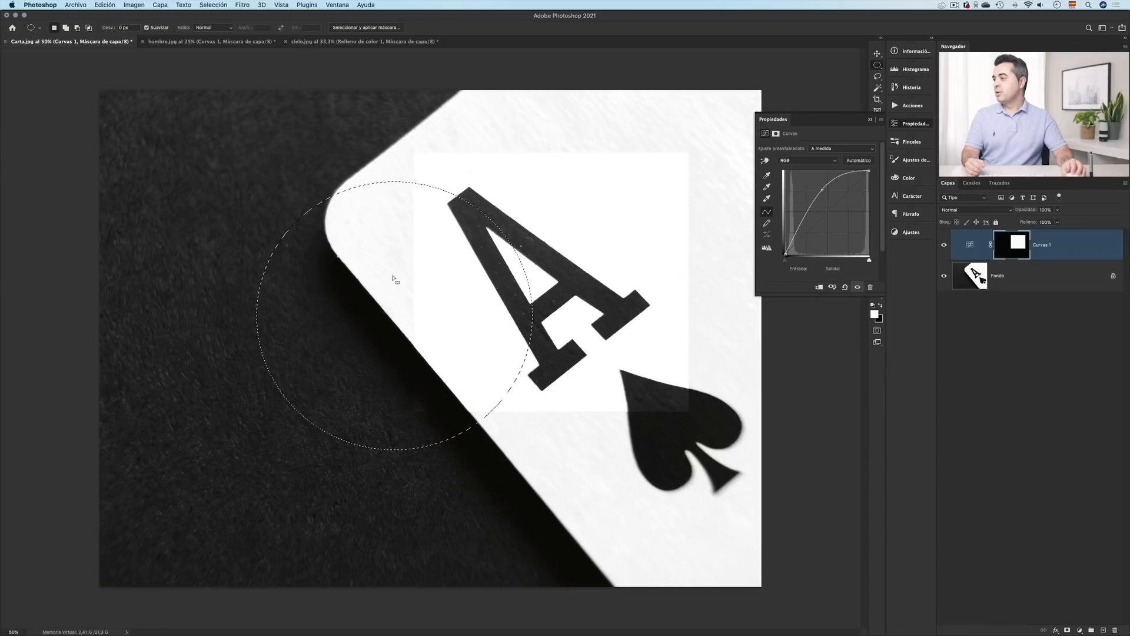
left_click(213, 5)
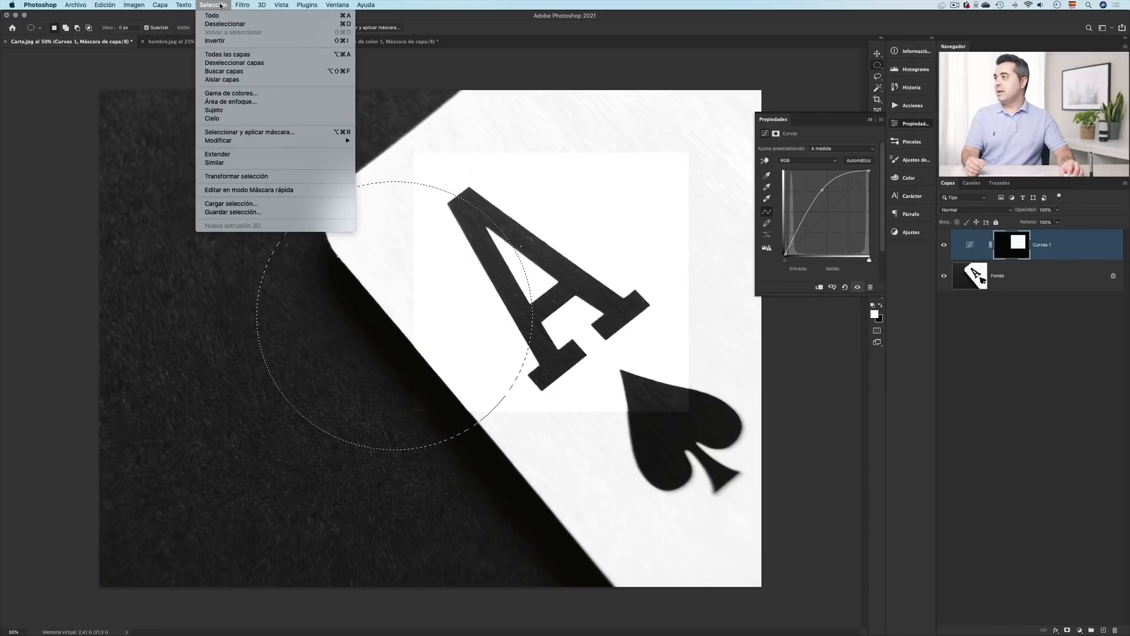
left_click(228, 43)
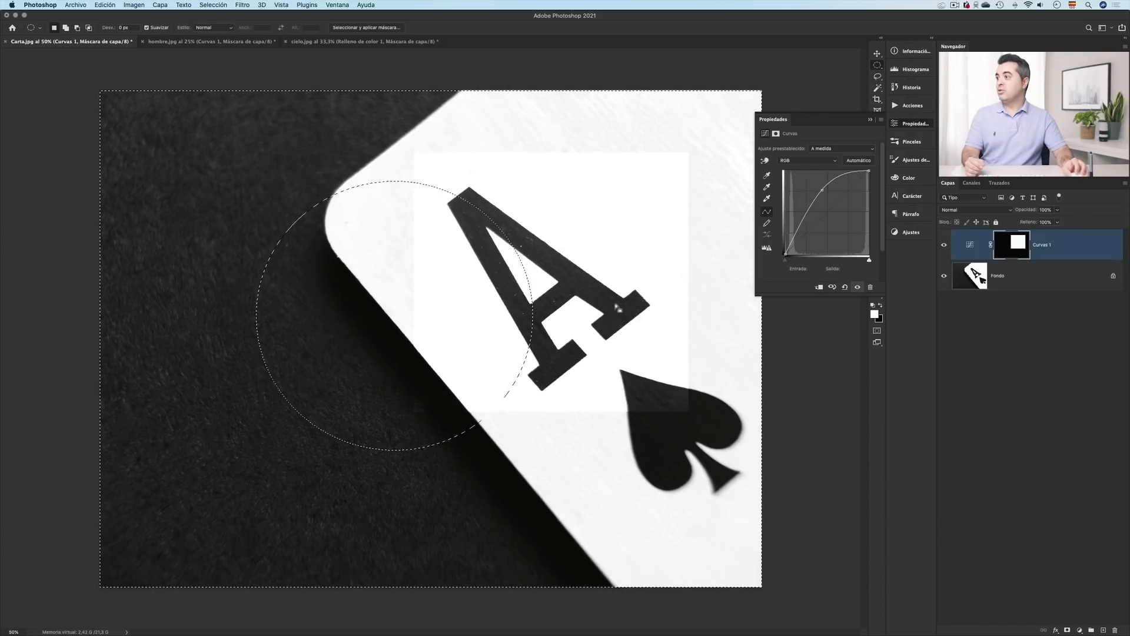
Step: Add a solid color fill layer with coral red e26868 over the area outside the circle
left_click(1078, 628)
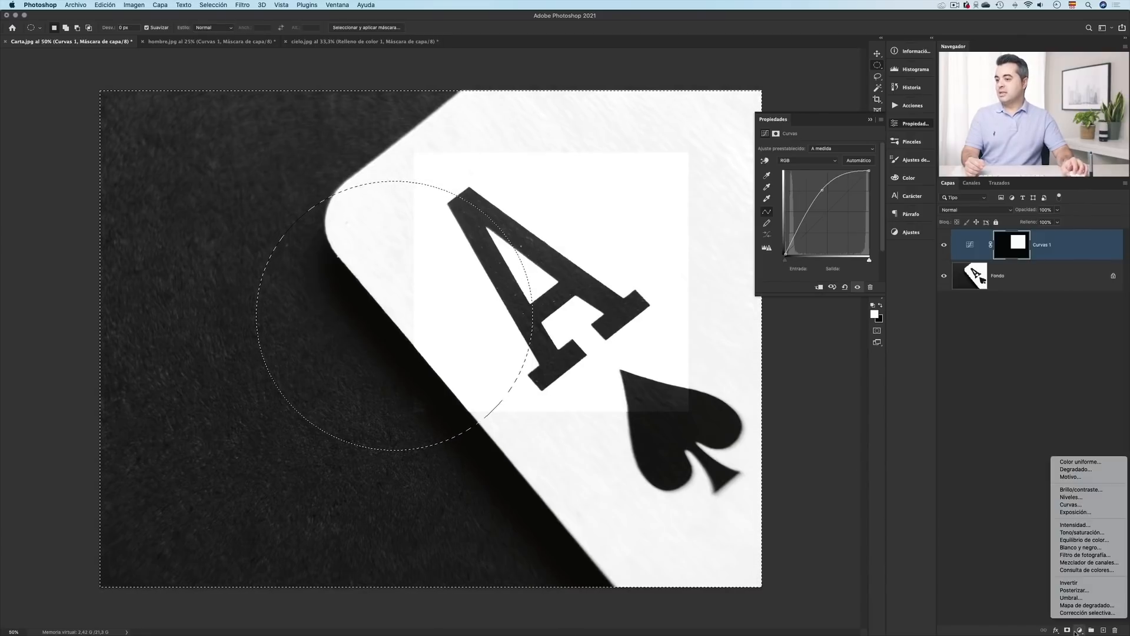
left_click(1084, 464)
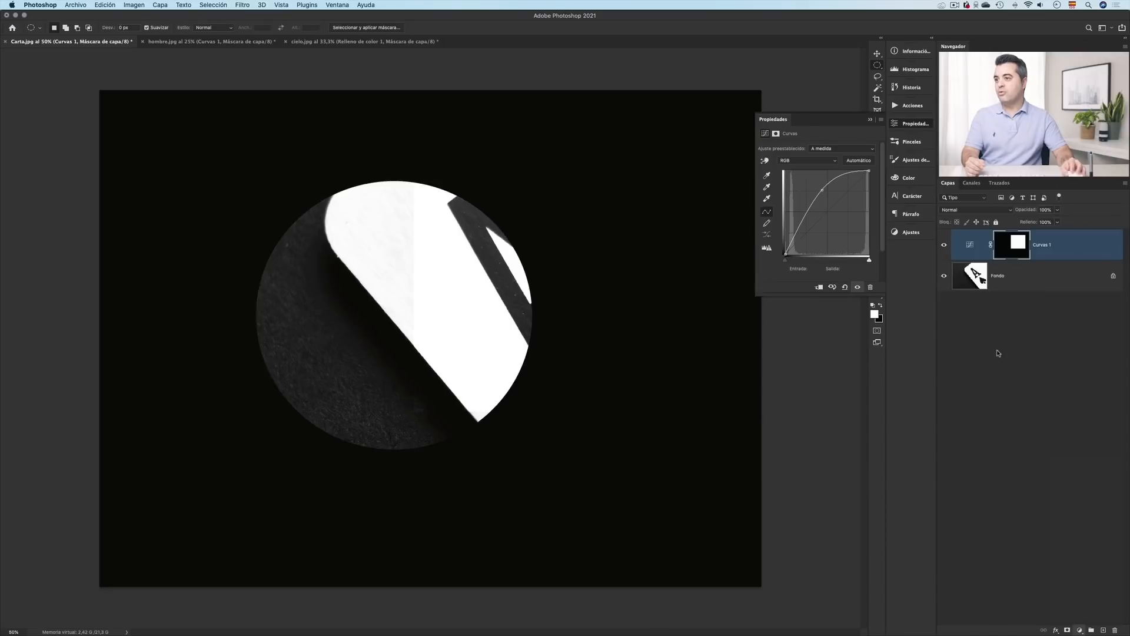
mouse_move(706, 276)
left_mouse_down()
mouse_move(738, 275)
mouse_move(753, 297)
mouse_move(722, 276)
left_mouse_up()
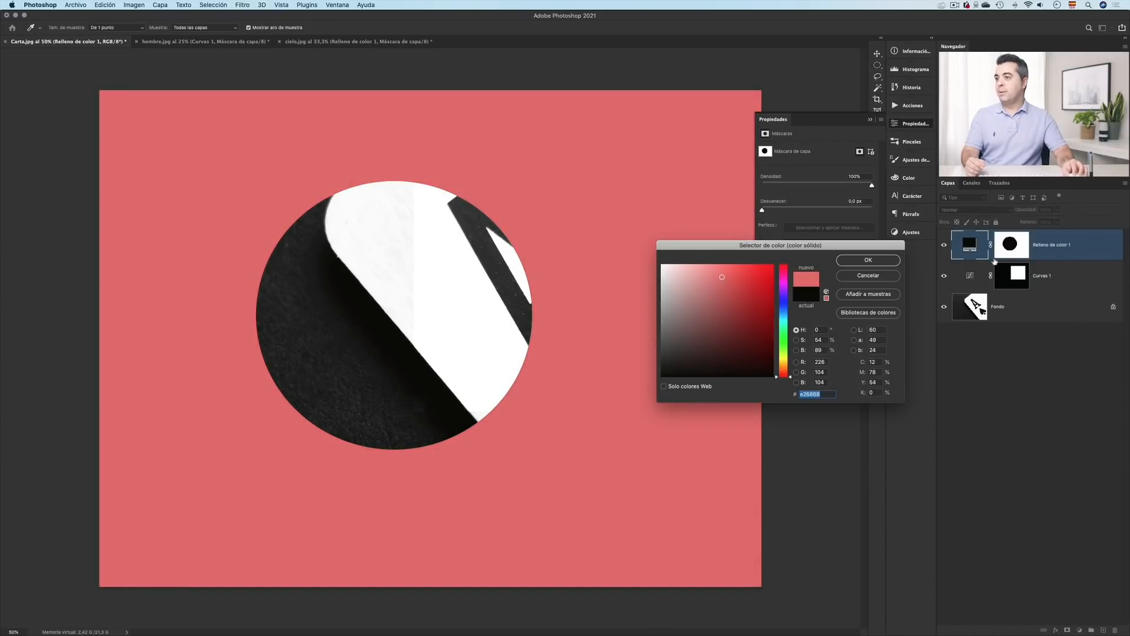
key("Return")
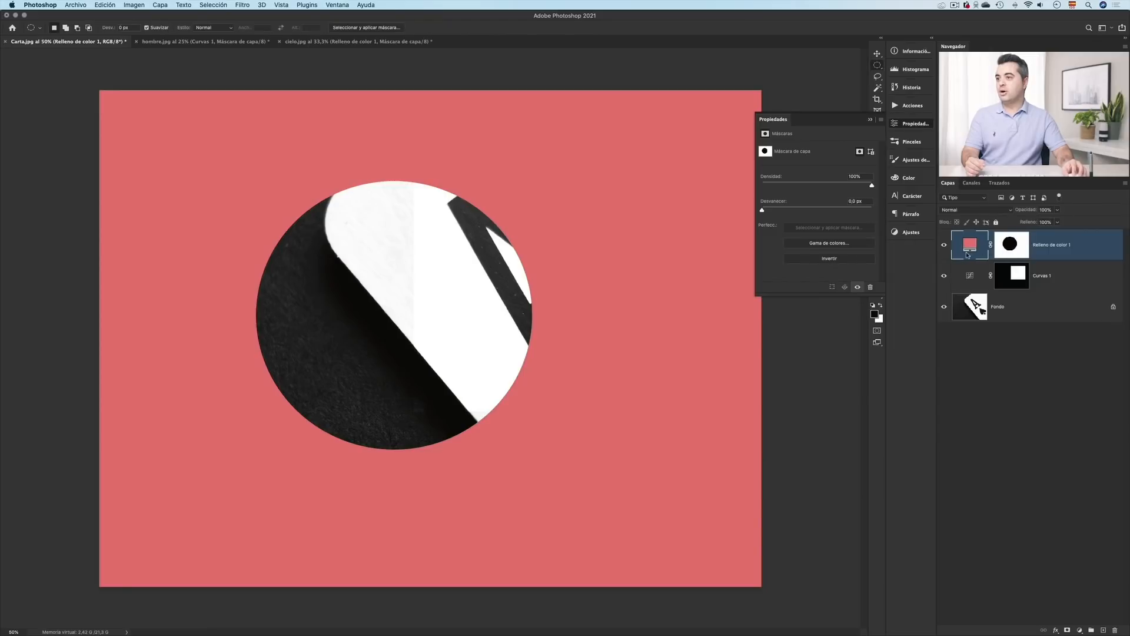
Step: Display the Curves layer's rectangular mask and the color fill layer's circular mask on their own
left_click(1013, 245)
left_click(1012, 271, "alt")
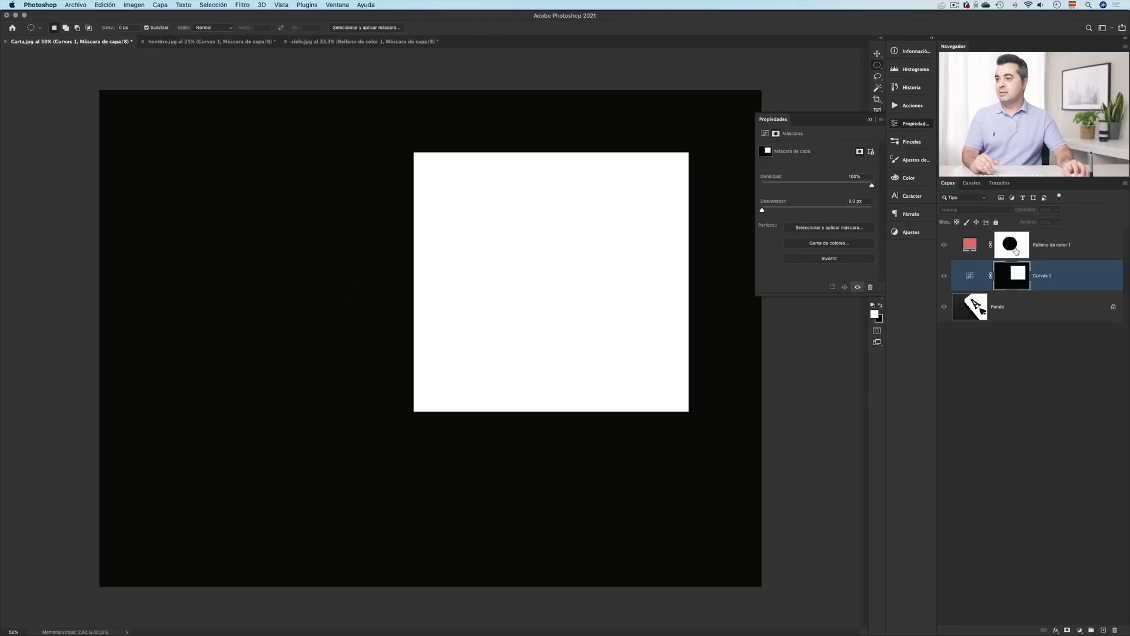
left_click(1015, 250)
left_click(1015, 251, "alt")
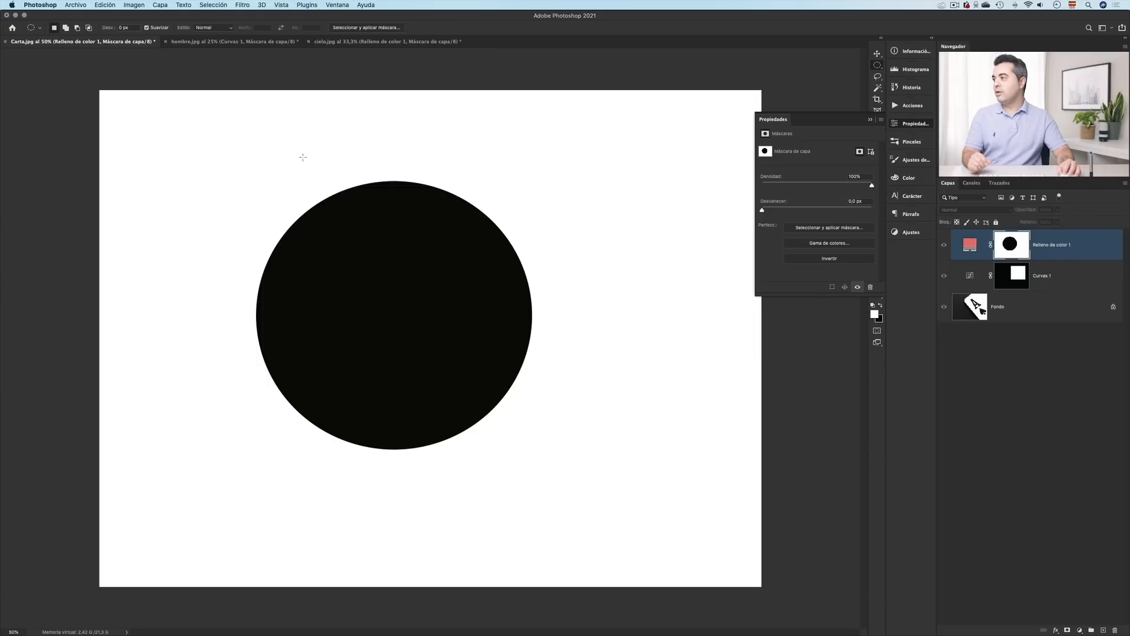
Step: Collapse the mask properties and delete both the color fill layer and the Curves layer
left_click(870, 120)
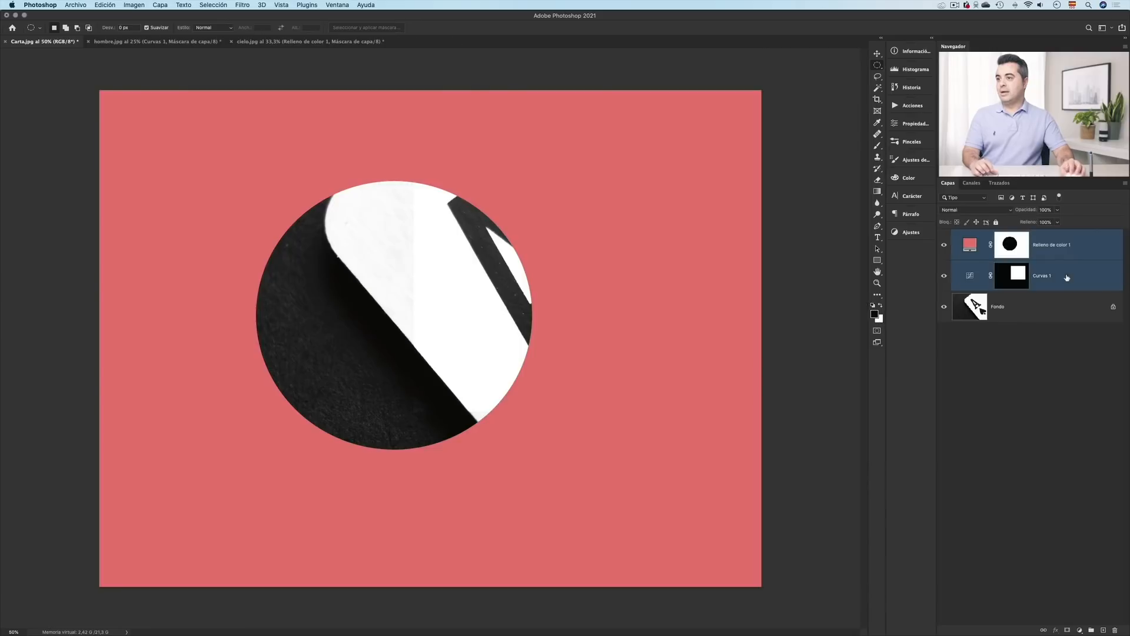
left_click(1065, 275, "shift")
left_click_drag(1065, 276, 1114, 630)
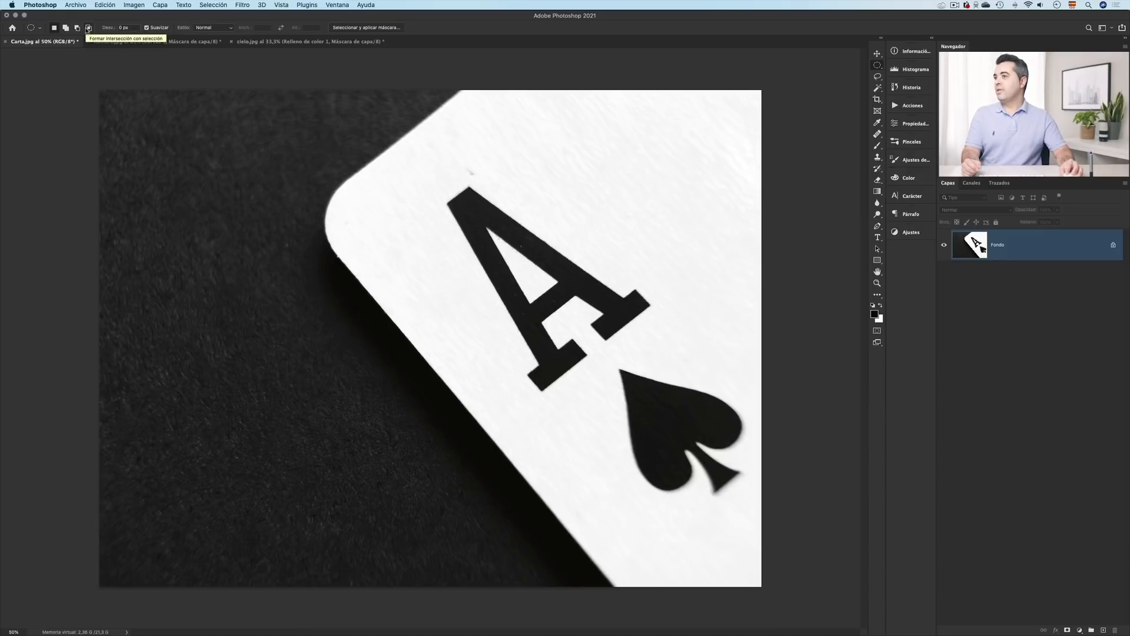
Step: Draw a rectangular marquee over the card's rounded corner, and replace it with a new one over the white area and upper part of the A
right_click(878, 67)
left_click(899, 65)
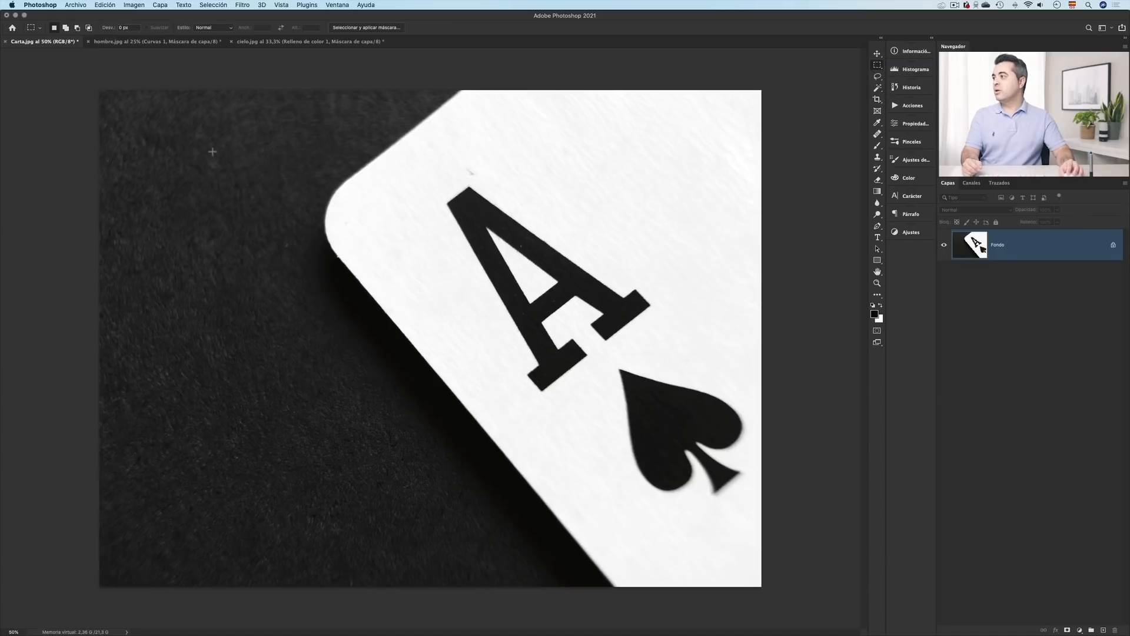
left_click_drag(181, 149, 408, 358)
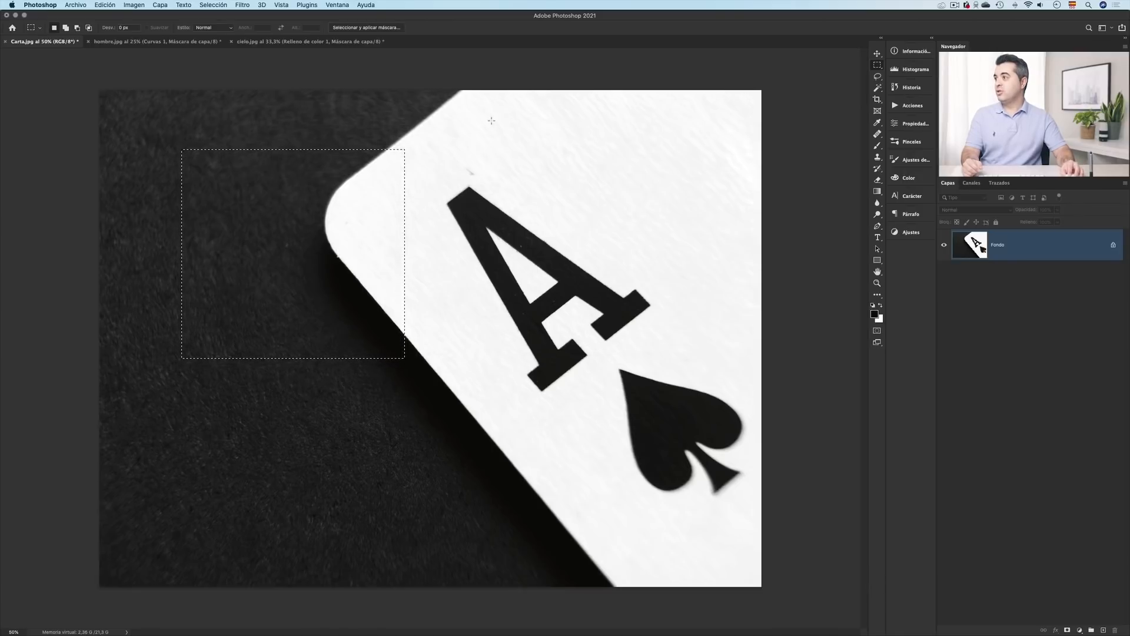
left_click_drag(491, 121, 728, 293)
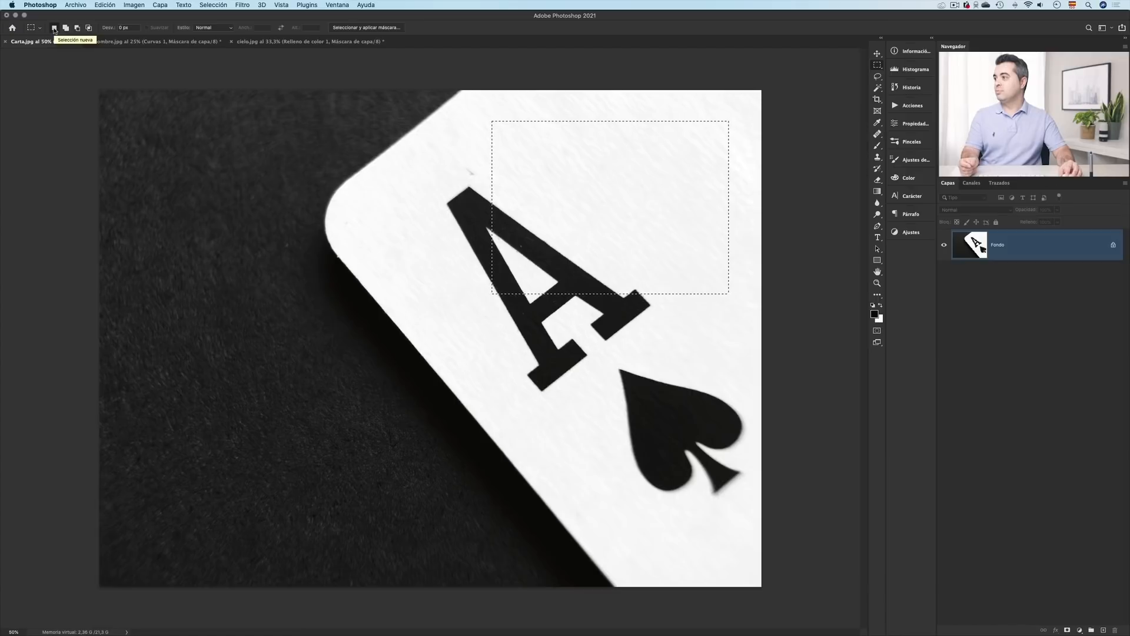
Step: Select a rectangle over the card's rounded corner and add three more, over the A, the dark background and the spade
left_click_drag(134, 123, 415, 359)
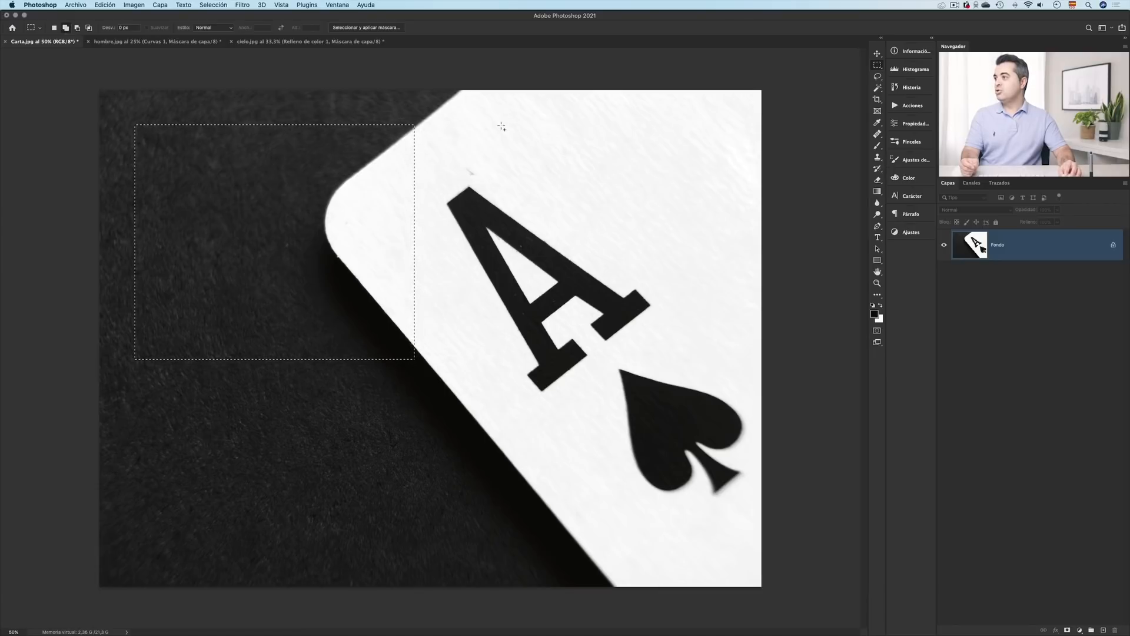
left_click_drag(502, 126, 708, 361)
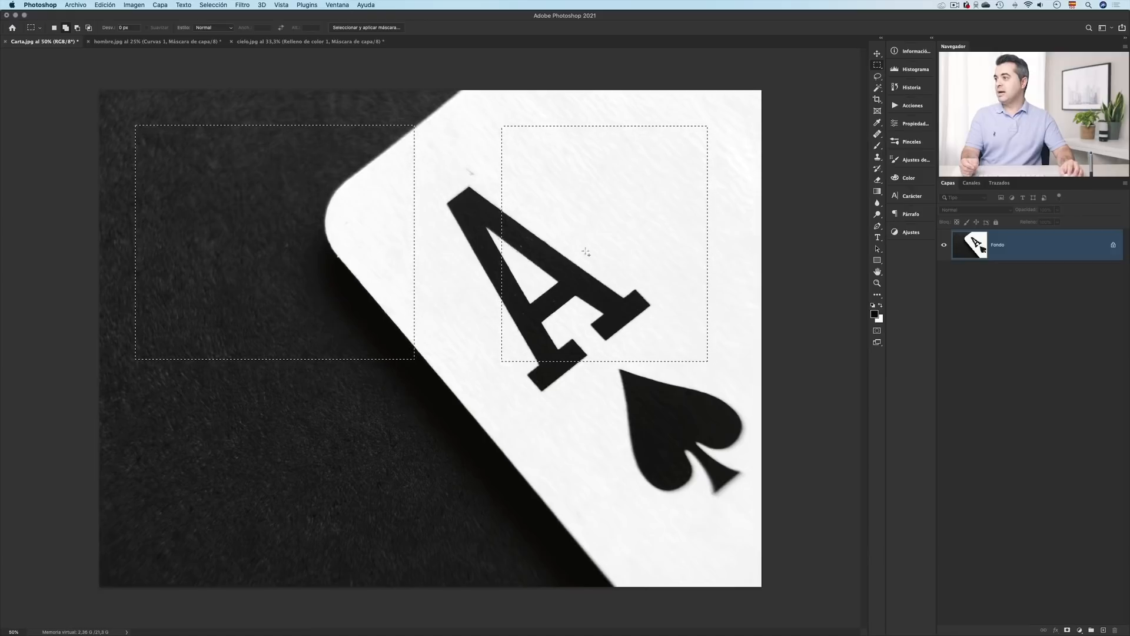
left_click_drag(195, 413, 501, 515)
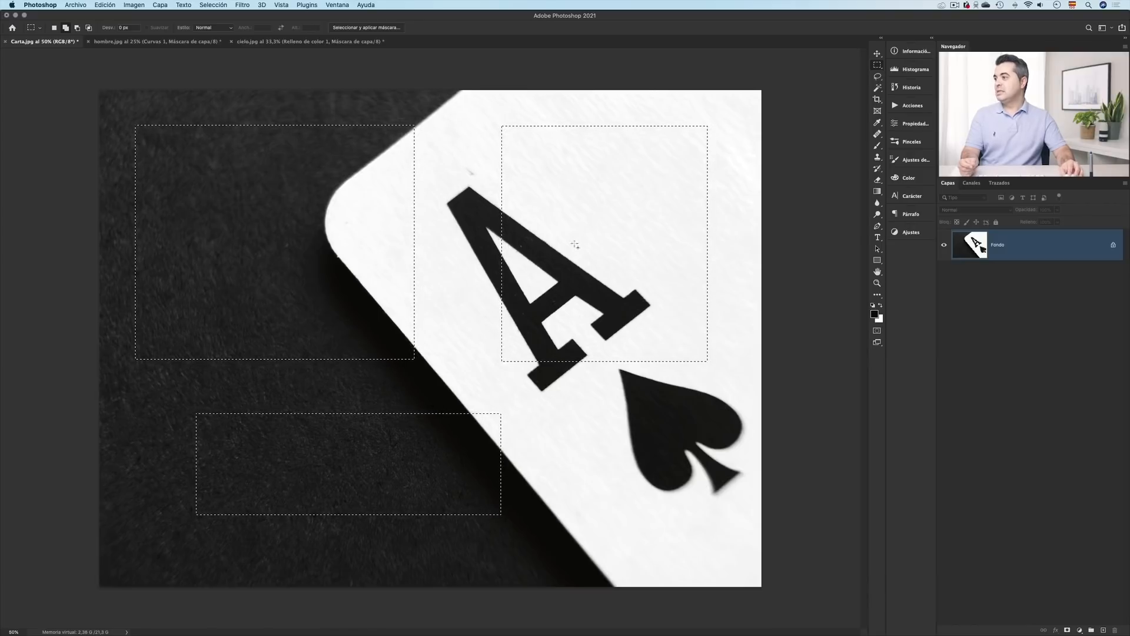
left_click_drag(538, 406, 671, 521)
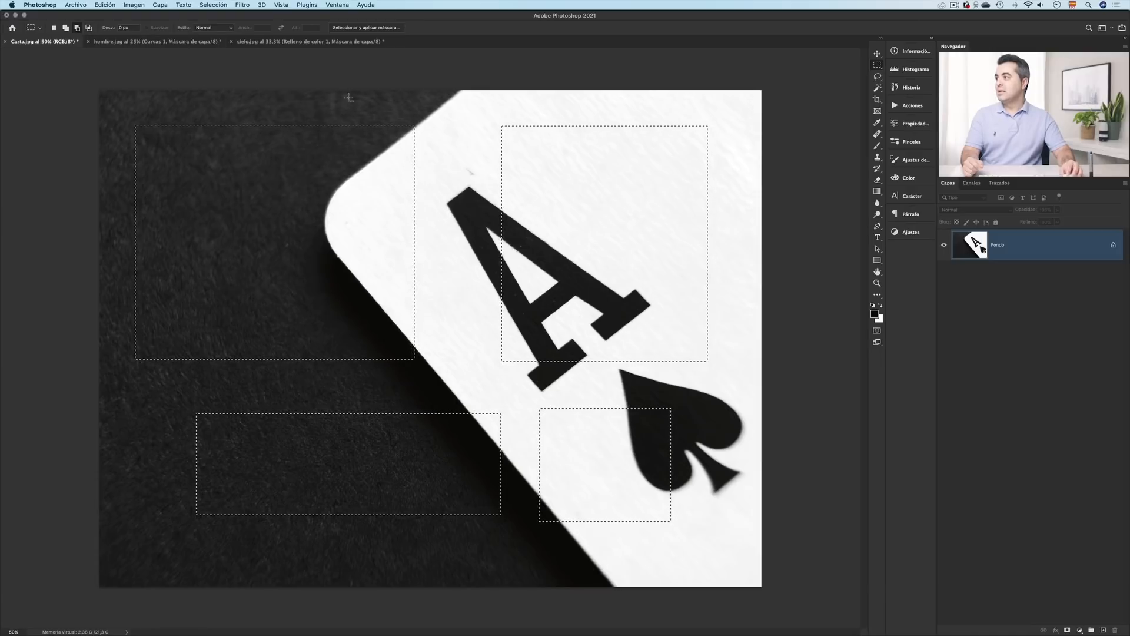
Step: Subtract rectangles from the corner selection's upper-right part, the upper strip of the A selection and the left part of the background selection
left_click_drag(366, 125, 443, 246)
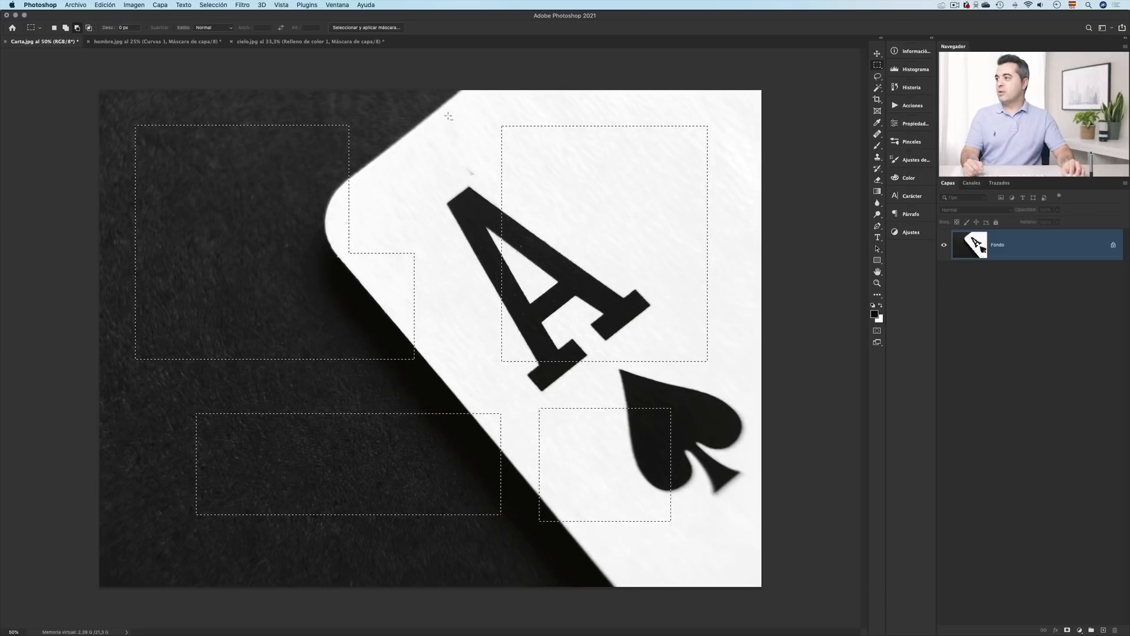
left_click_drag(442, 98, 736, 156)
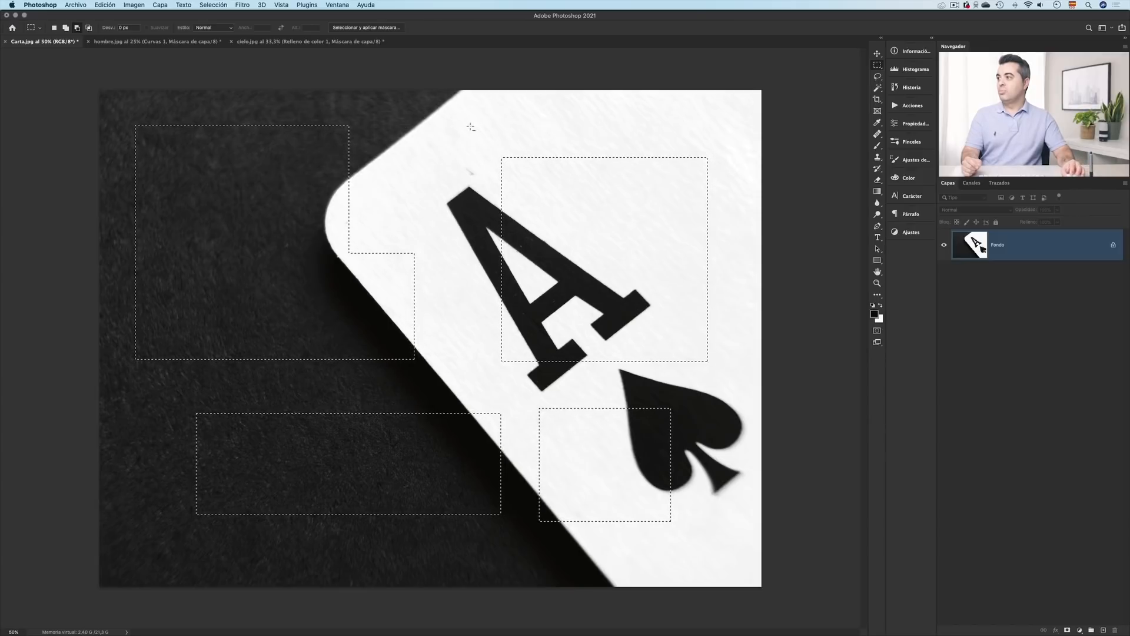
left_click_drag(470, 126, 740, 186)
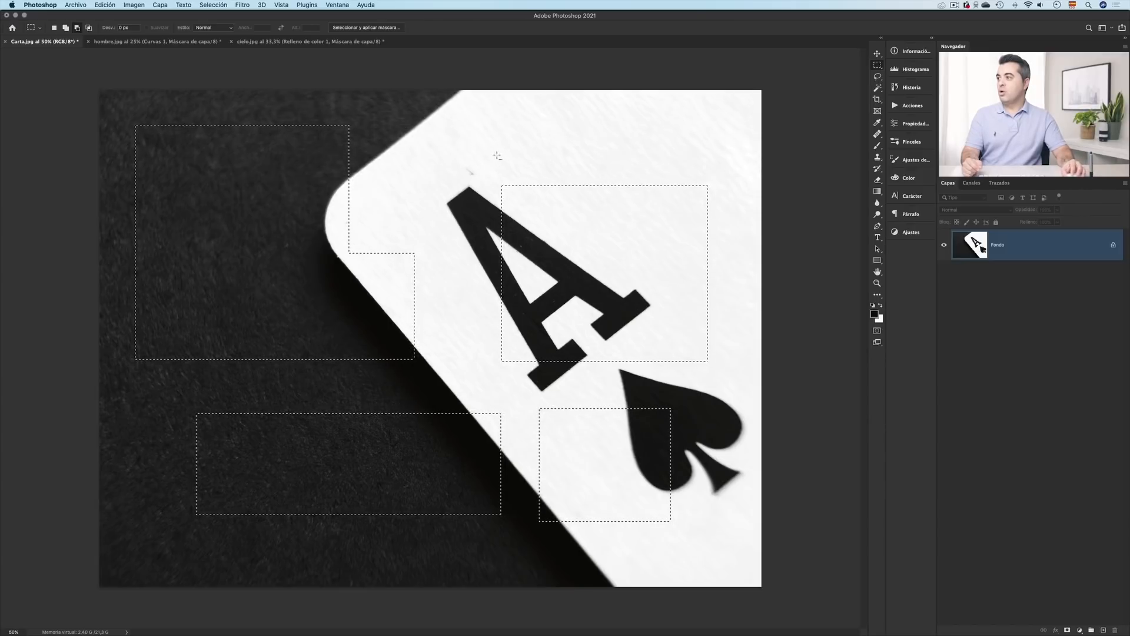
left_click_drag(483, 151, 732, 217)
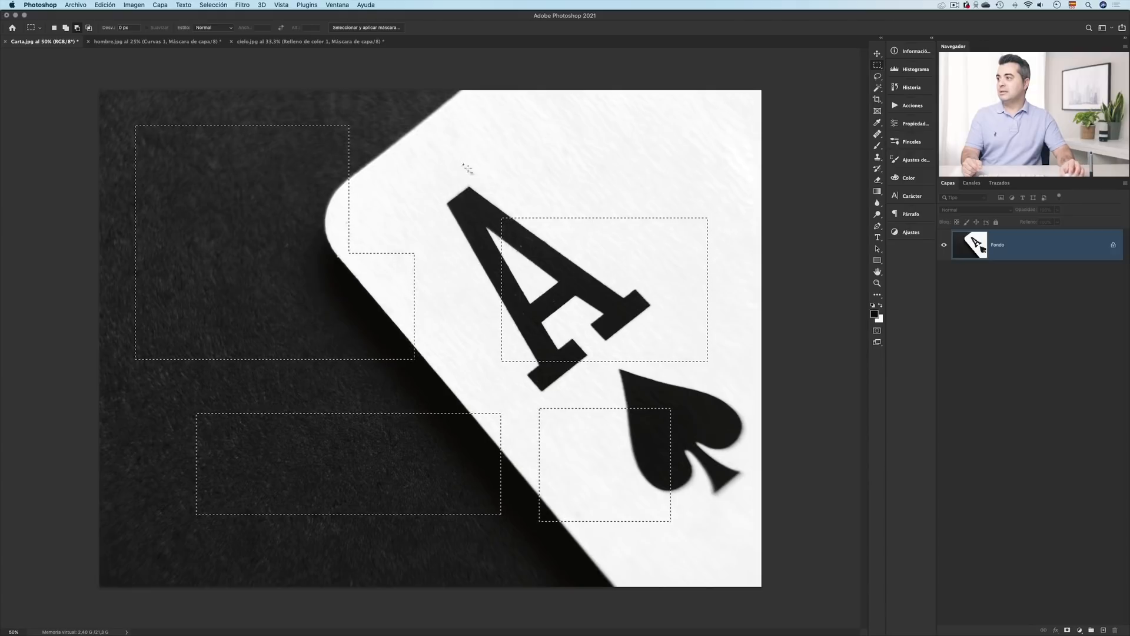
left_click_drag(465, 164, 733, 261)
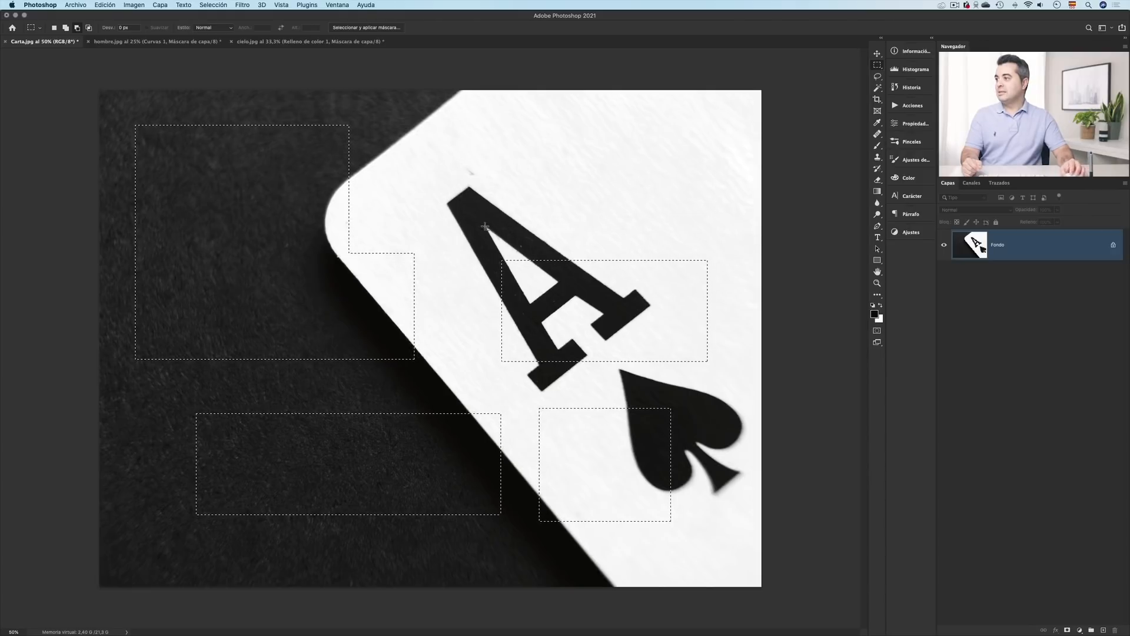
left_click_drag(483, 226, 717, 285)
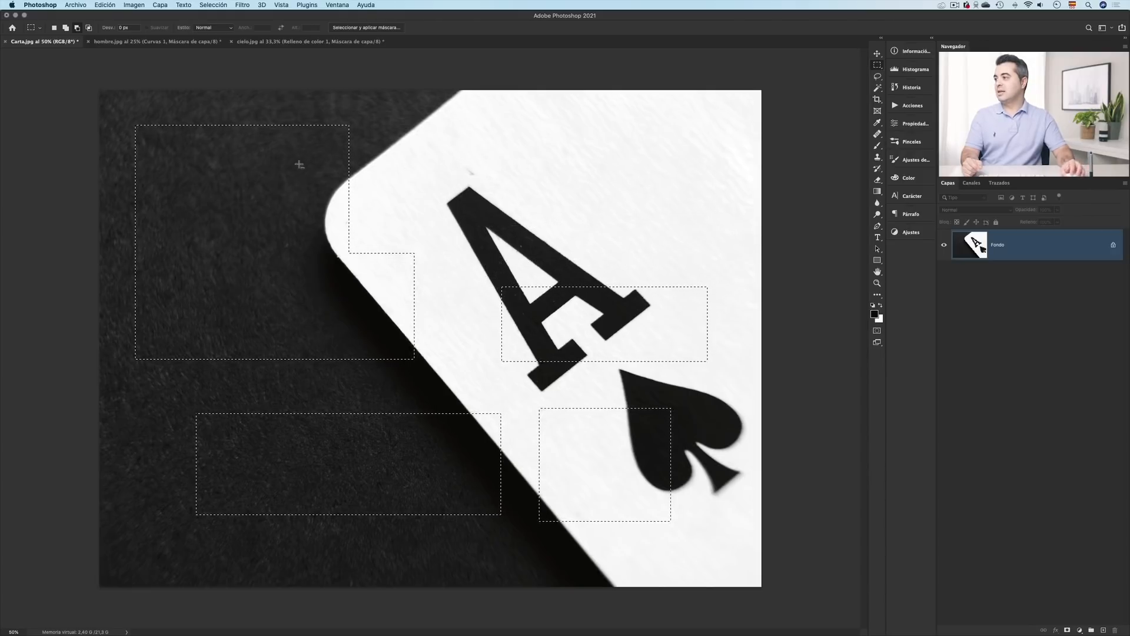
left_click_drag(173, 411, 318, 518)
left_click_drag(308, 393, 365, 536)
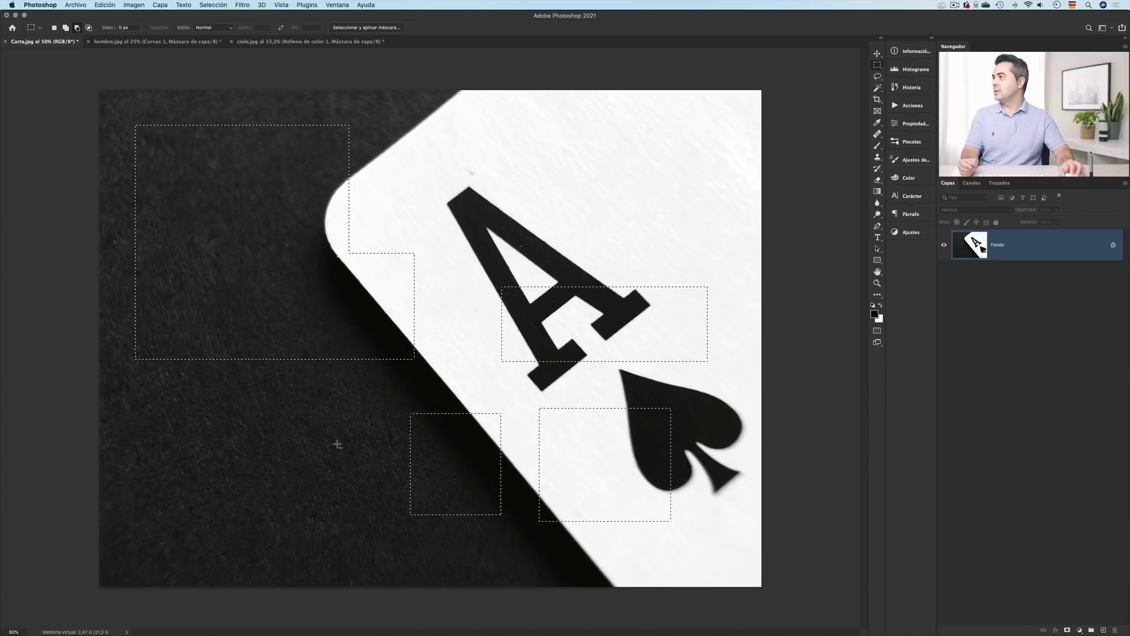
Step: Intersect the selection with a rectangle about 405 by 359 px over its upper-left corner, and undo the intersection
left_click(88, 28)
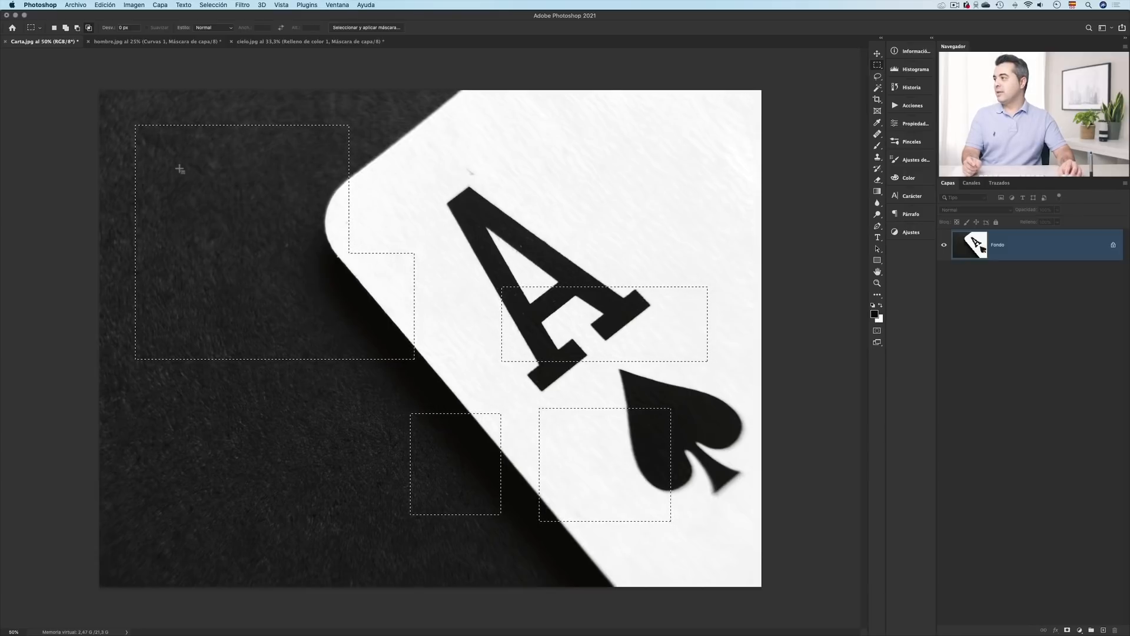
left_click_drag(118, 111, 120, 116)
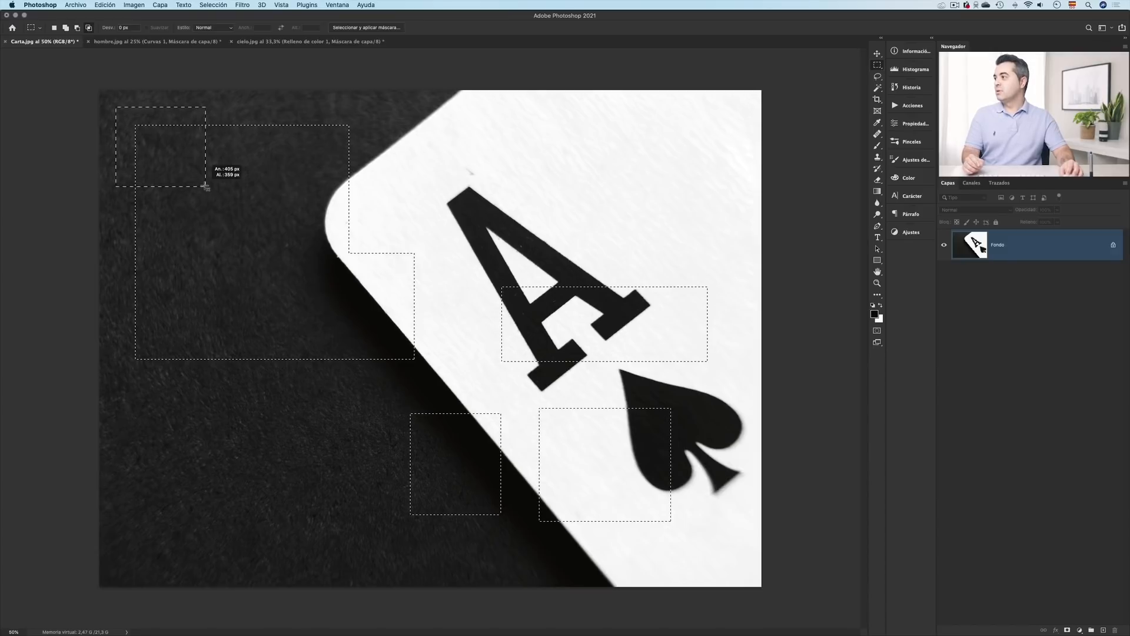
left_click_drag(206, 187, 205, 187)
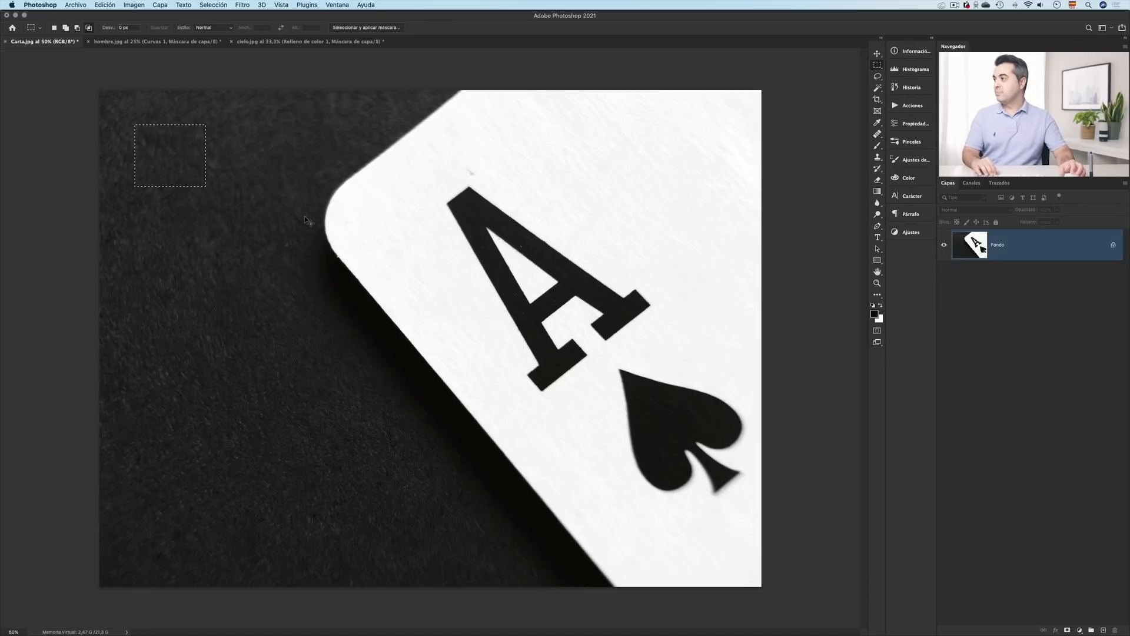
key("super+z")
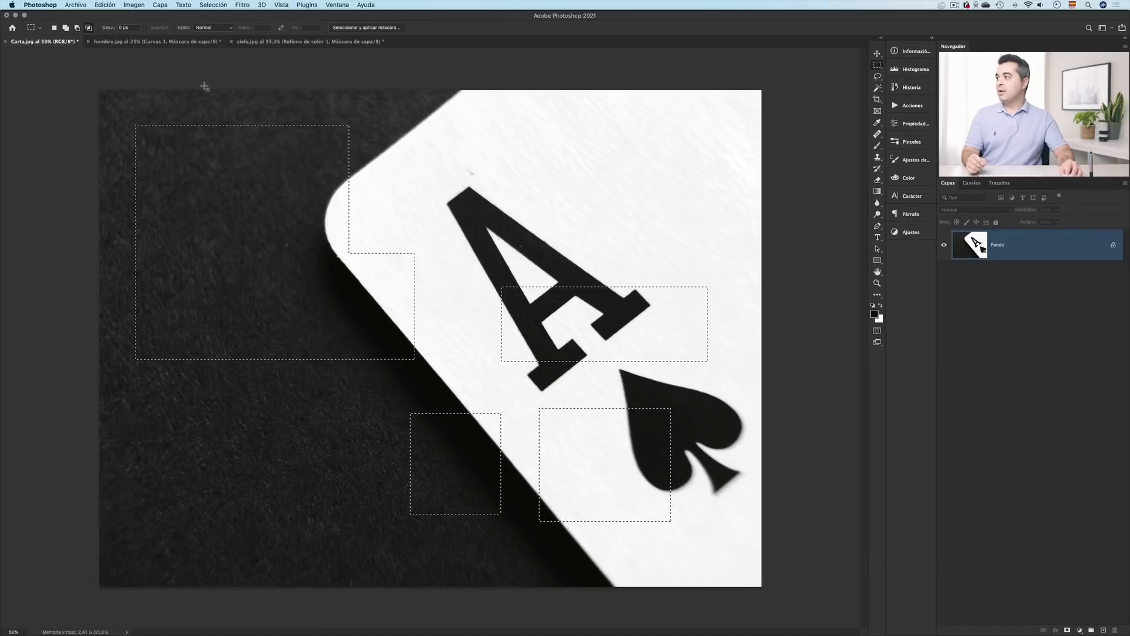
Step: Intersect the four selected areas with a rectangle about 1360 by 1560 px across the image centre, and deselect
left_click_drag(295, 205, 596, 550)
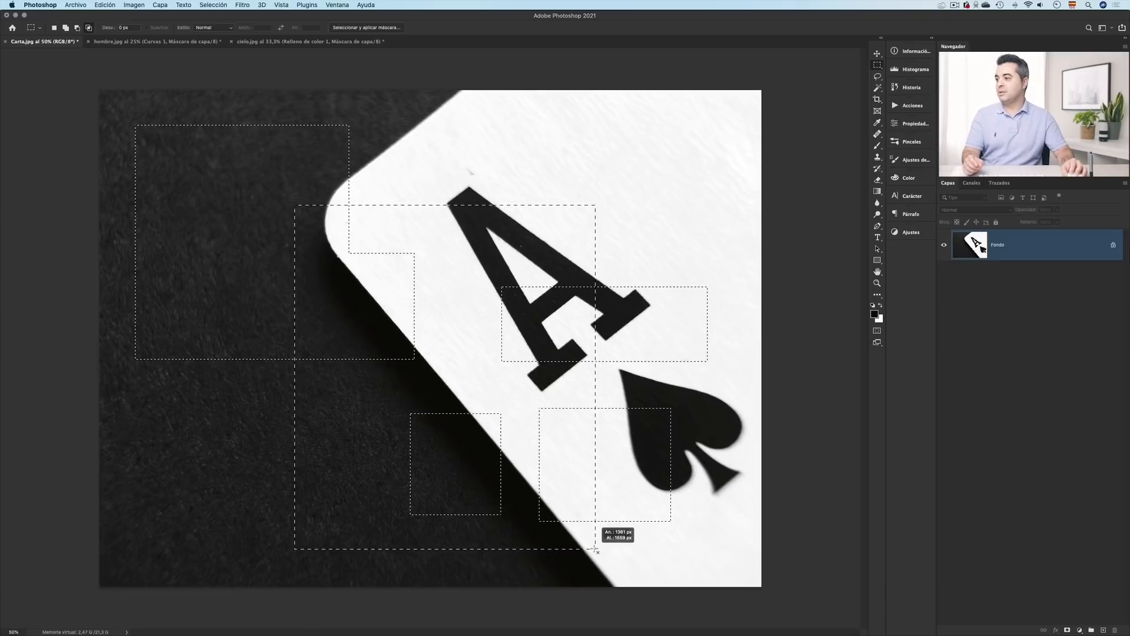
left_click_drag(595, 549, 595, 551)
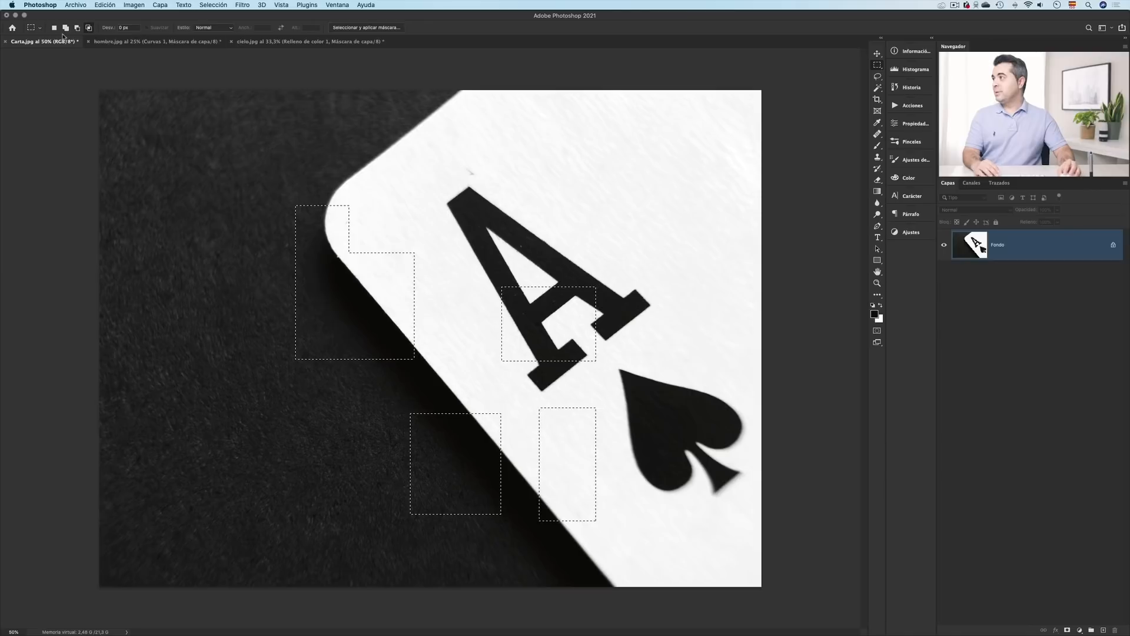
left_click(506, 194)
Step: Trace a freehand Lasso selection around the outer contour of the letter A
left_click(877, 76)
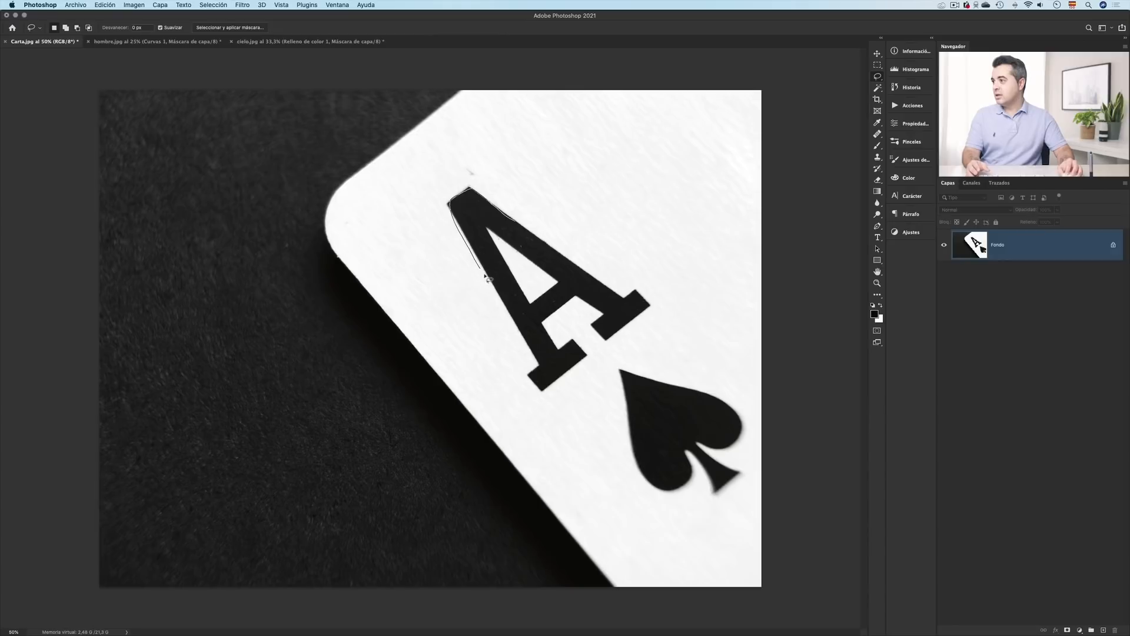
left_click_drag(486, 278, 519, 323)
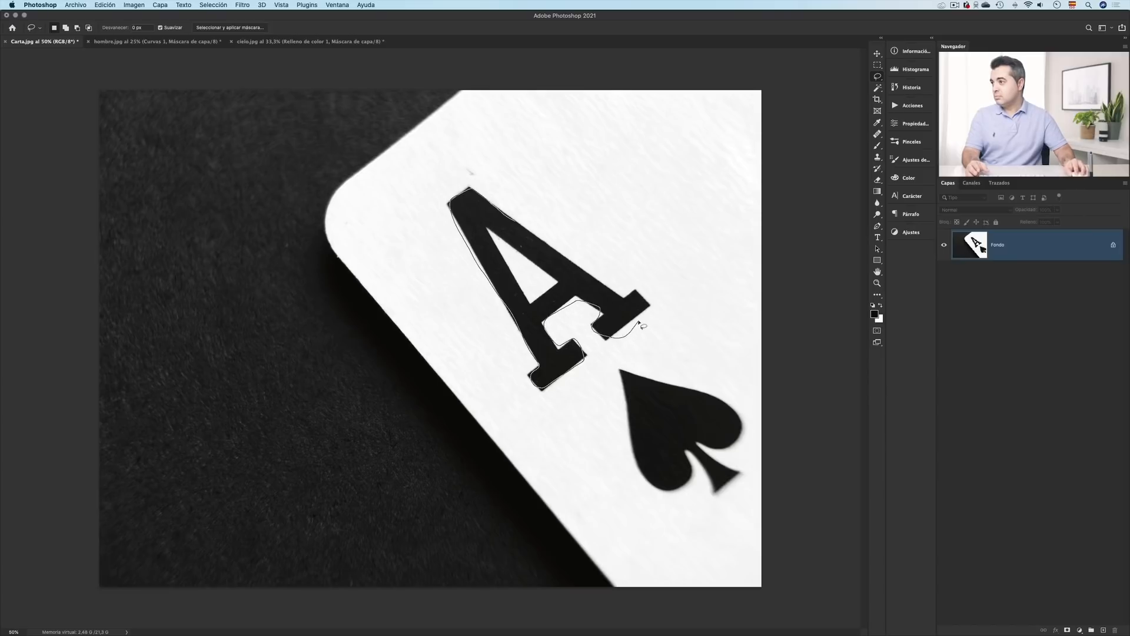
left_click_drag(559, 258, 469, 191)
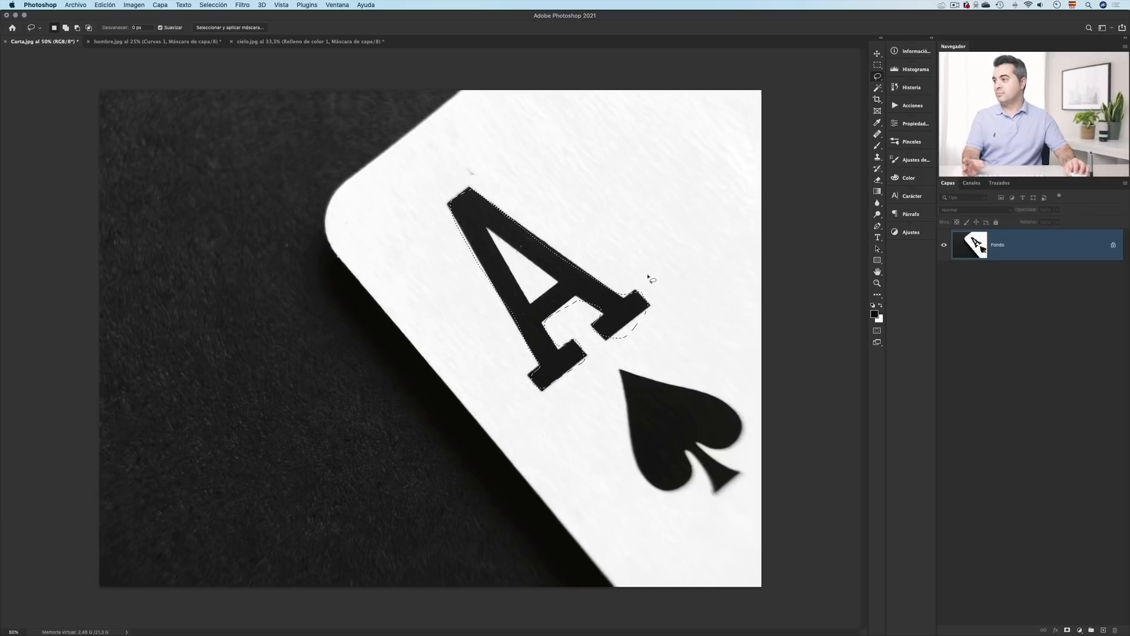
Step: Replace the selection with a freehand Lasso outline around the spade, and add the letter A to it
left_click(649, 383)
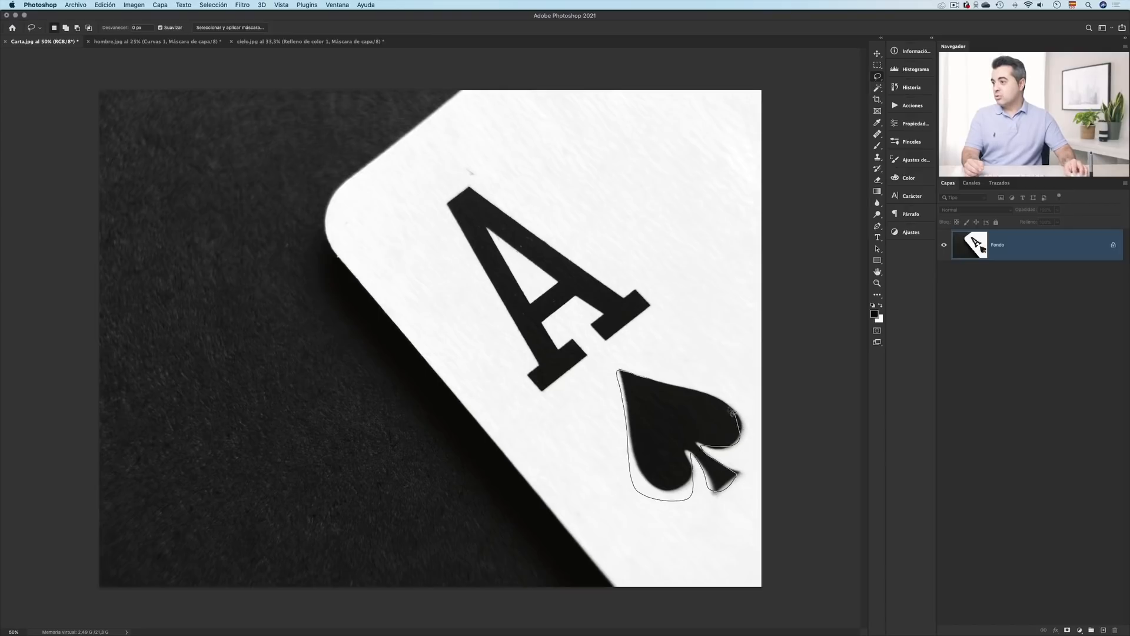
left_click_drag(630, 378, 626, 382)
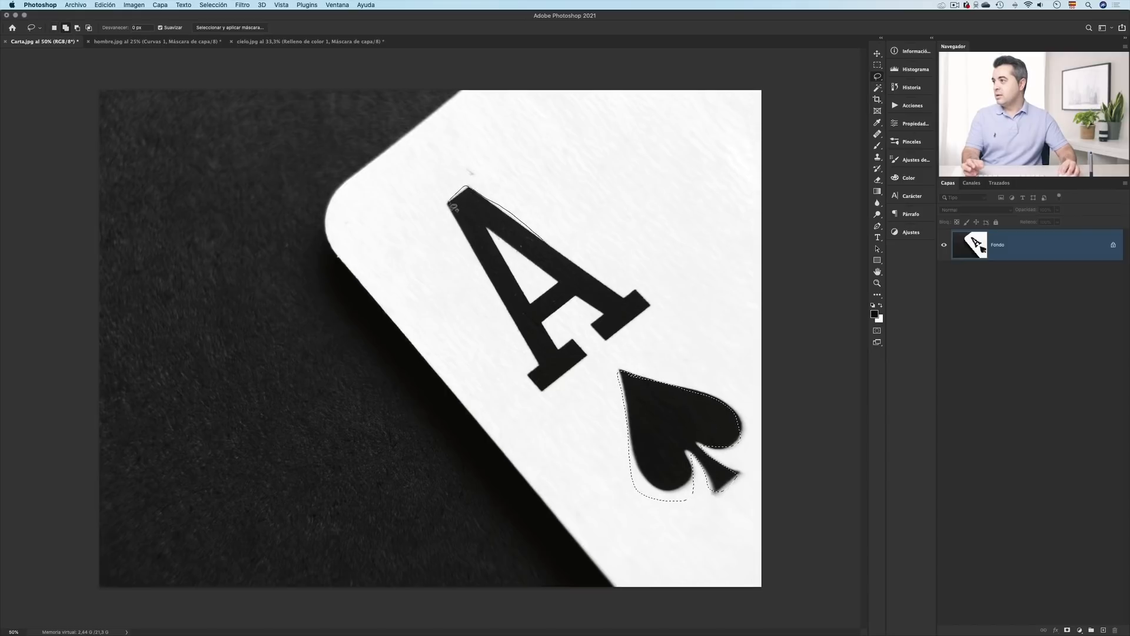
left_click_drag(490, 296, 539, 371)
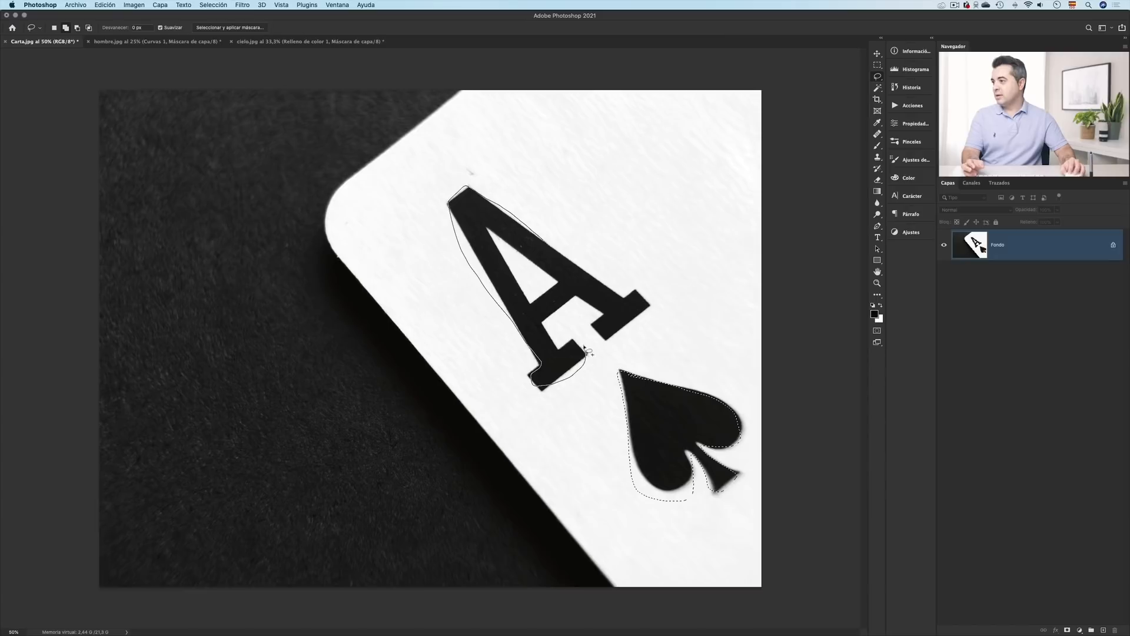
left_click_drag(605, 322, 609, 342)
left_click_drag(639, 293, 560, 270)
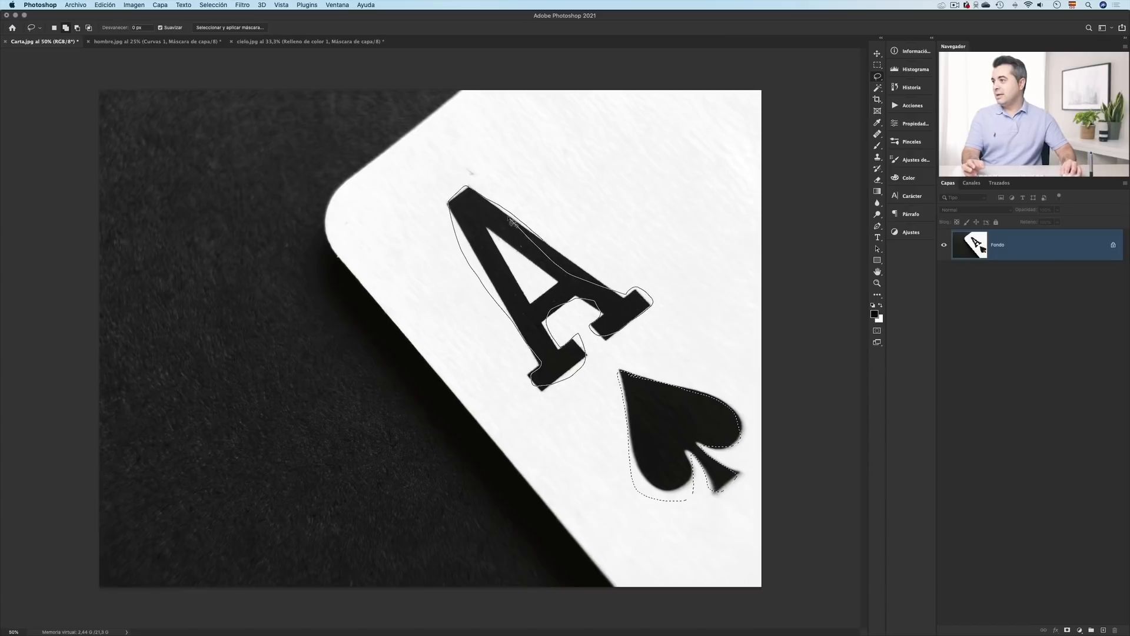
left_click_drag(508, 213, 507, 210)
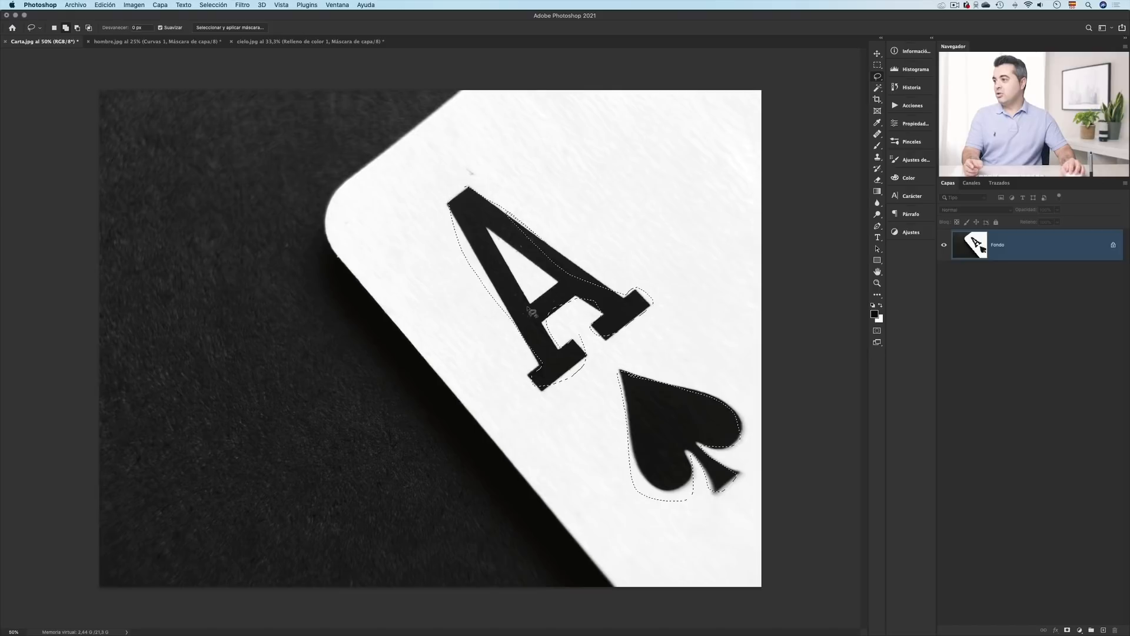
Step: Subtract the letter A from the selection with a loose freehand Lasso loop around it, leaving the spade selected
left_click(65, 28)
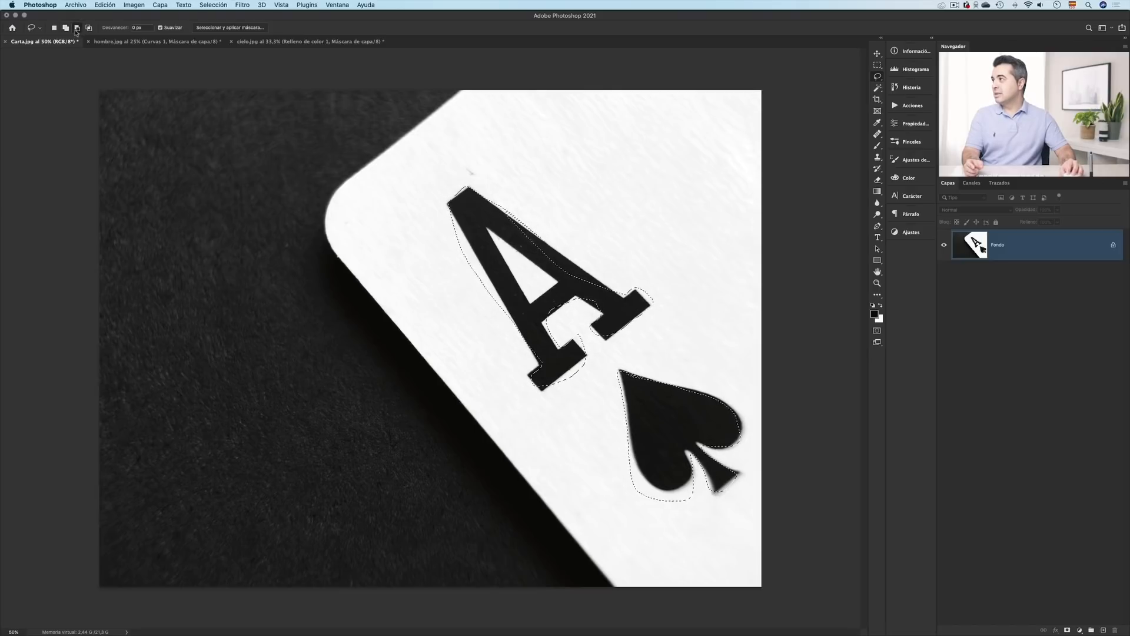
left_click_drag(448, 171, 442, 193)
mouse_move(457, 297)
left_mouse_down()
mouse_move(486, 358)
mouse_move(539, 411)
left_mouse_up()
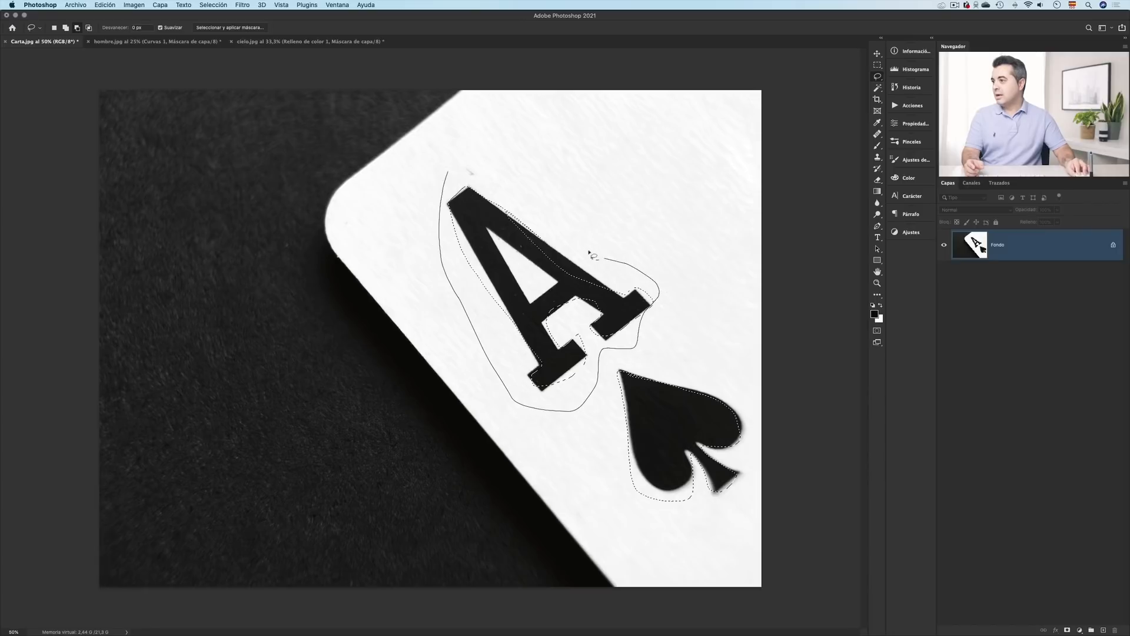
left_click_drag(447, 171, 447, 173)
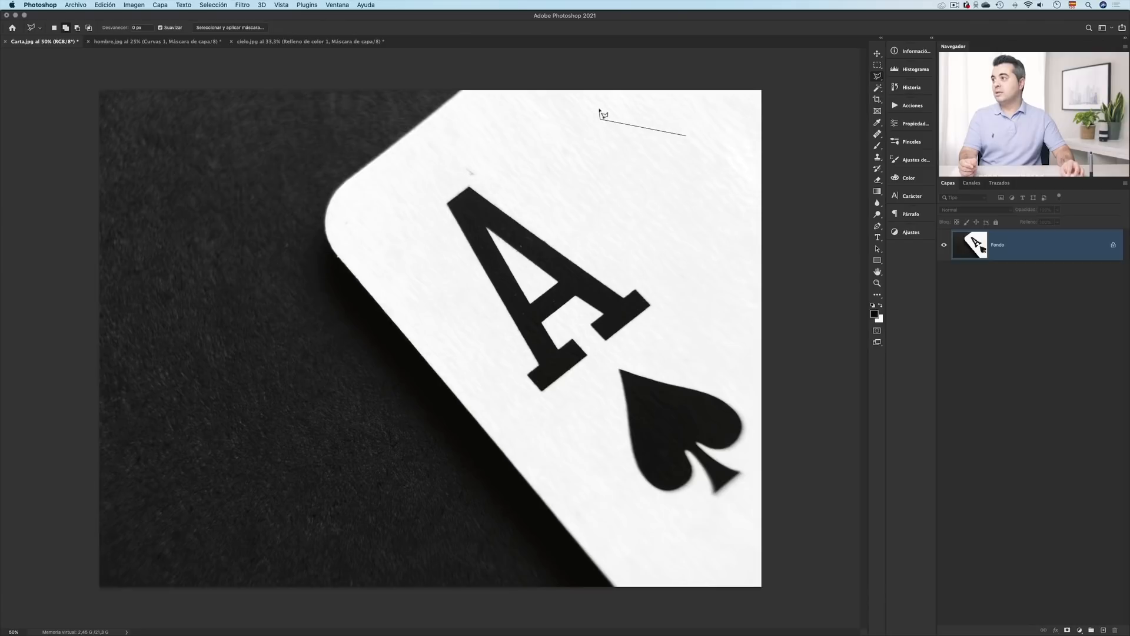
Step: Draw a closed, irregular straight-sided selection with the Polygonal Lasso on the white area above the A
left_click(549, 100)
left_click(510, 113)
left_click(511, 150)
left_click(582, 168)
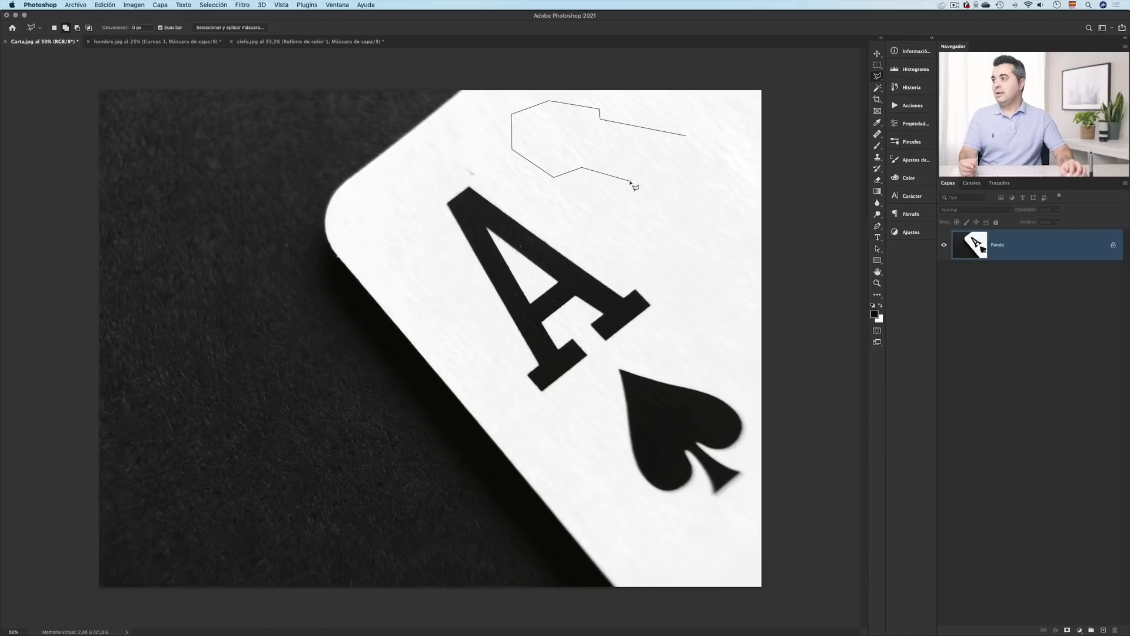
left_click(676, 199)
left_click(726, 156)
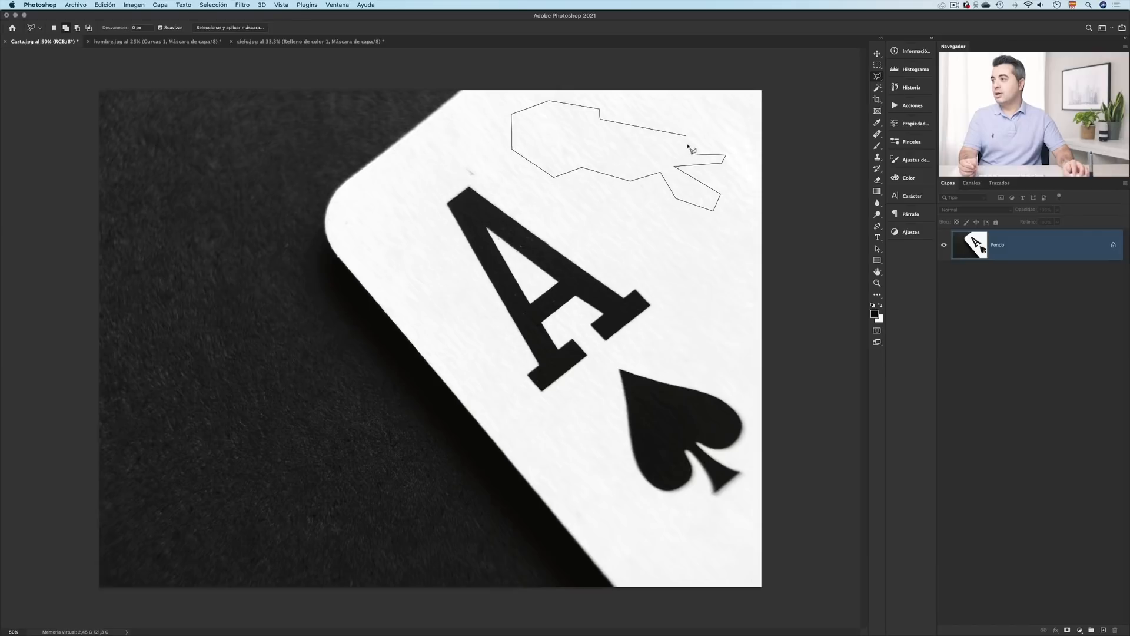
left_click(686, 137)
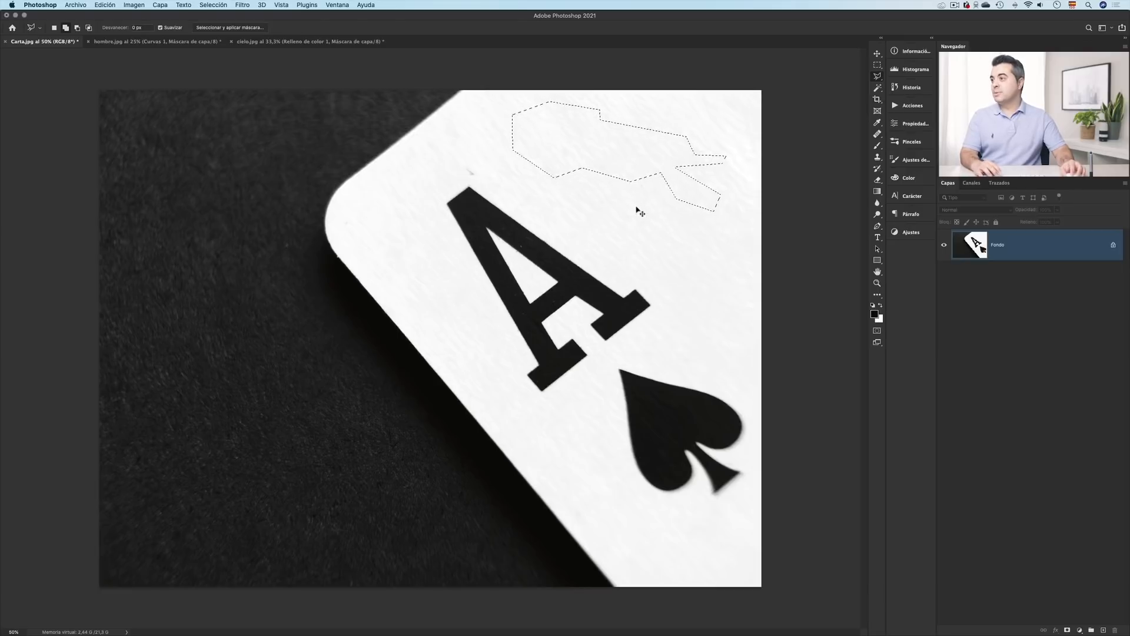
Step: Draw a closed straight-sided Polygonal Lasso selection in the white area above the A, replacing the existing one, and deselect it
left_click(644, 129)
left_click(568, 115)
left_click(507, 123)
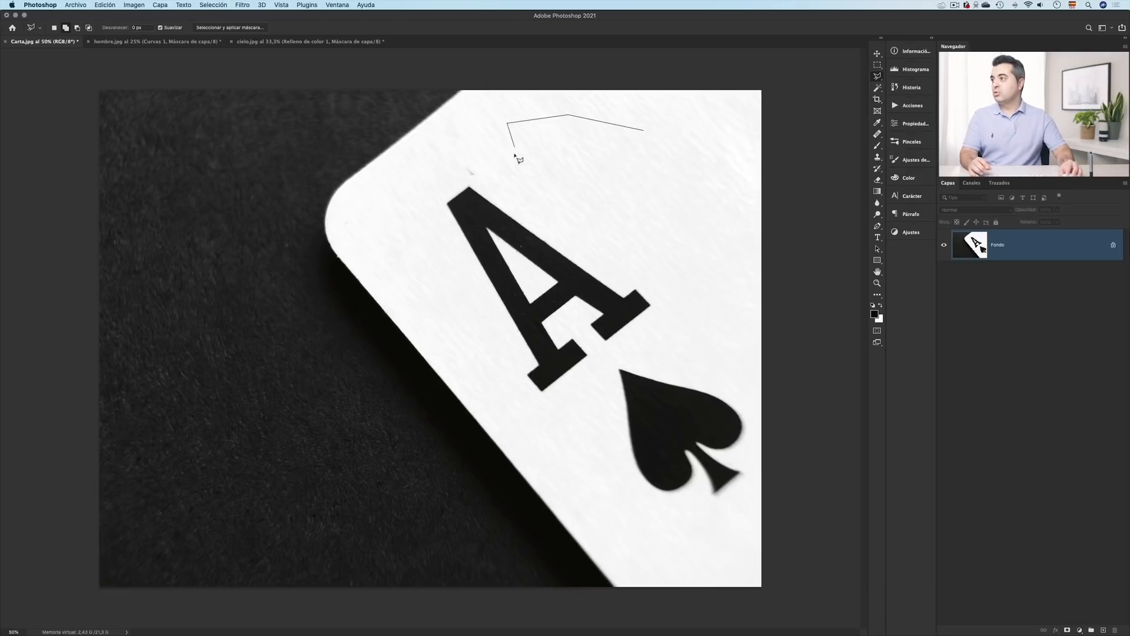
left_click(515, 157)
left_click(584, 207)
left_click(663, 221)
left_click(717, 218)
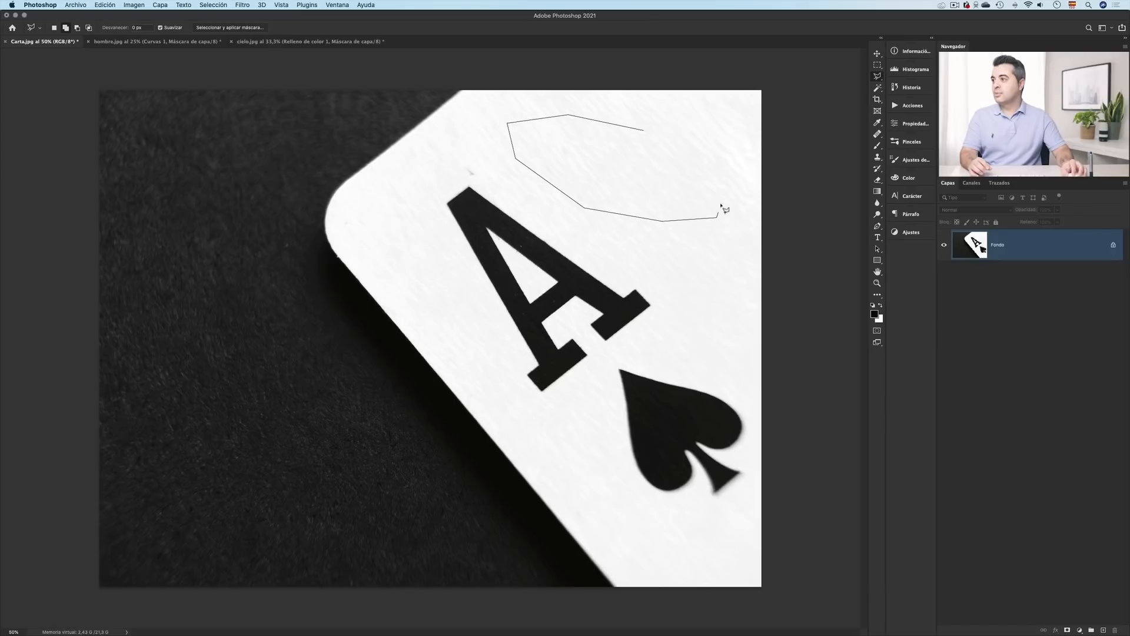
left_click(722, 154)
left_click(699, 144)
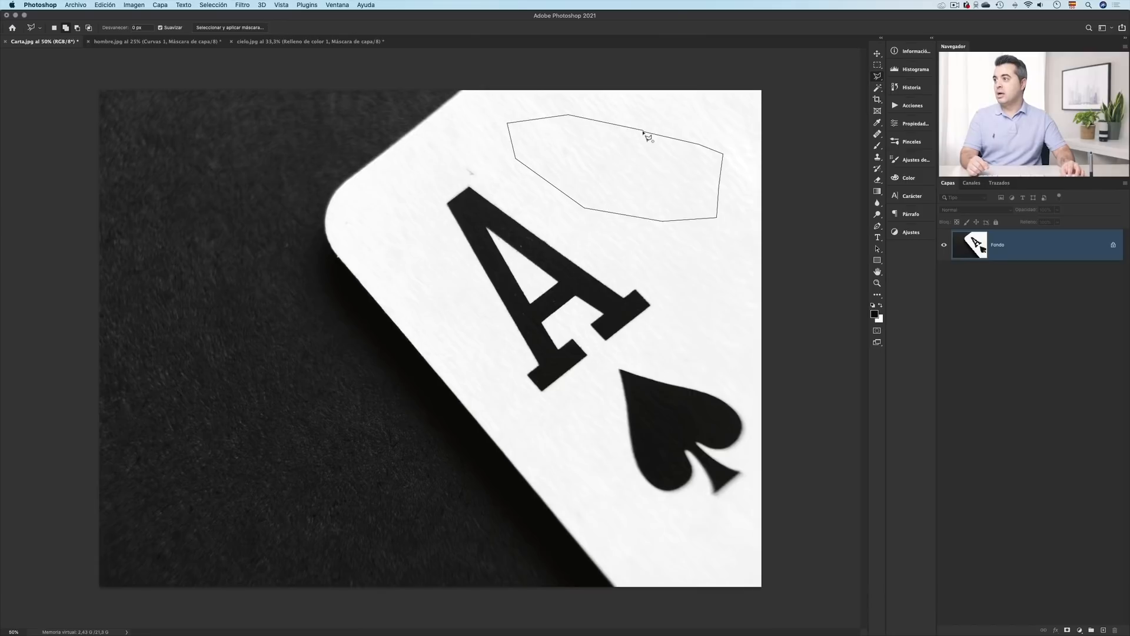
left_click(644, 132)
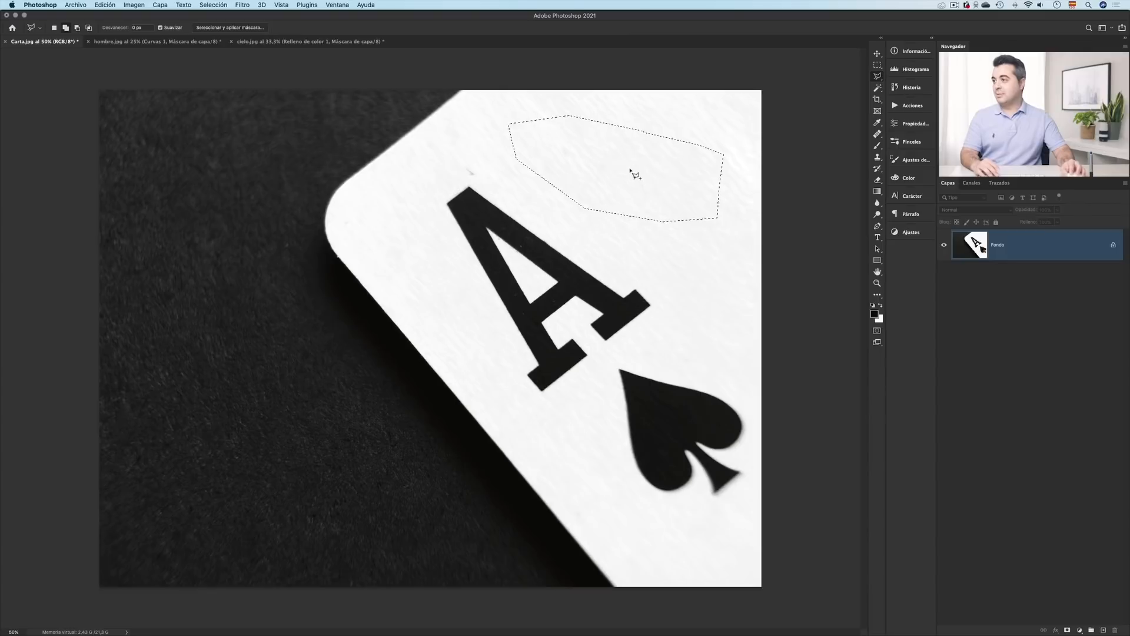
key("ctrl+d")
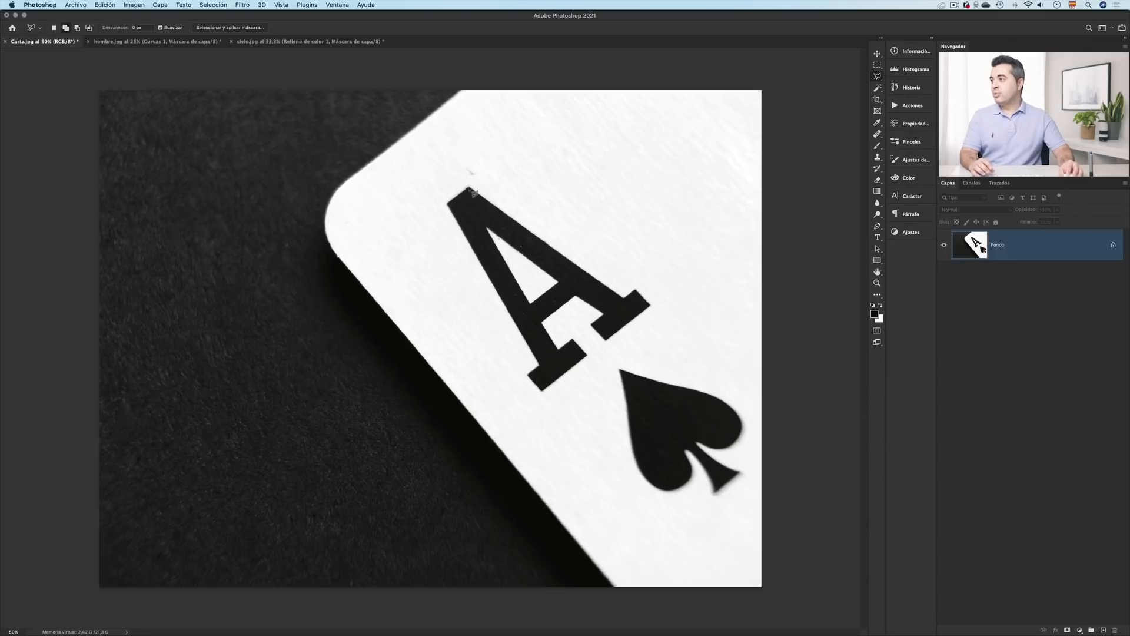
Step: Trace the outer contour of the letter A corner by corner with the Polygonal Lasso and close the selection
left_click(470, 189)
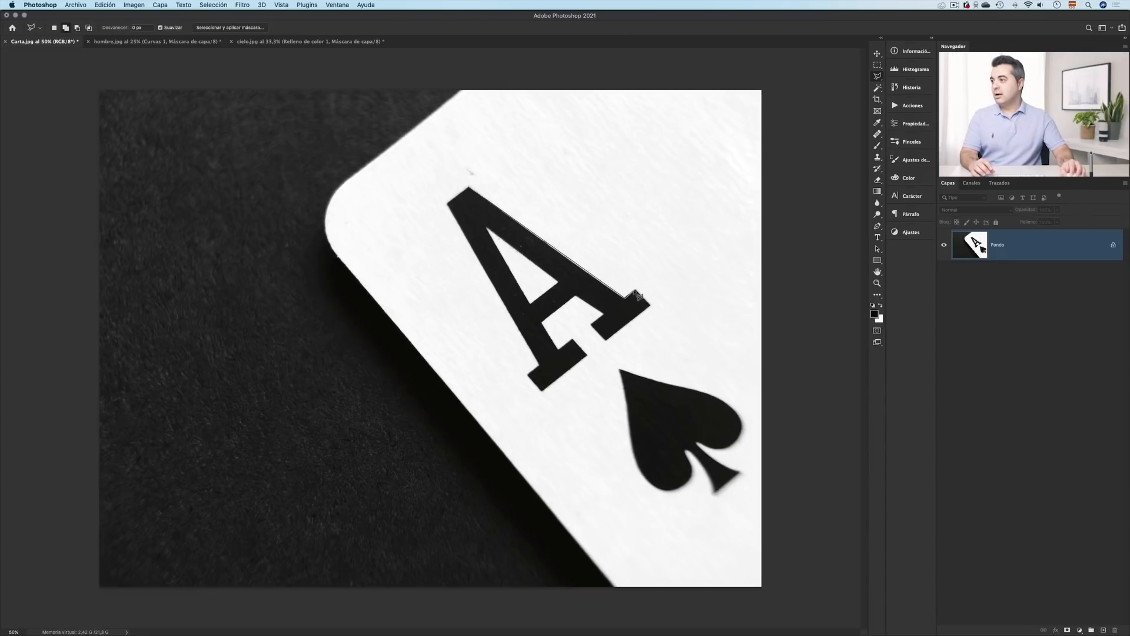
left_click(634, 290)
left_click(606, 340)
left_click(592, 323)
left_click(600, 316)
left_click(542, 321)
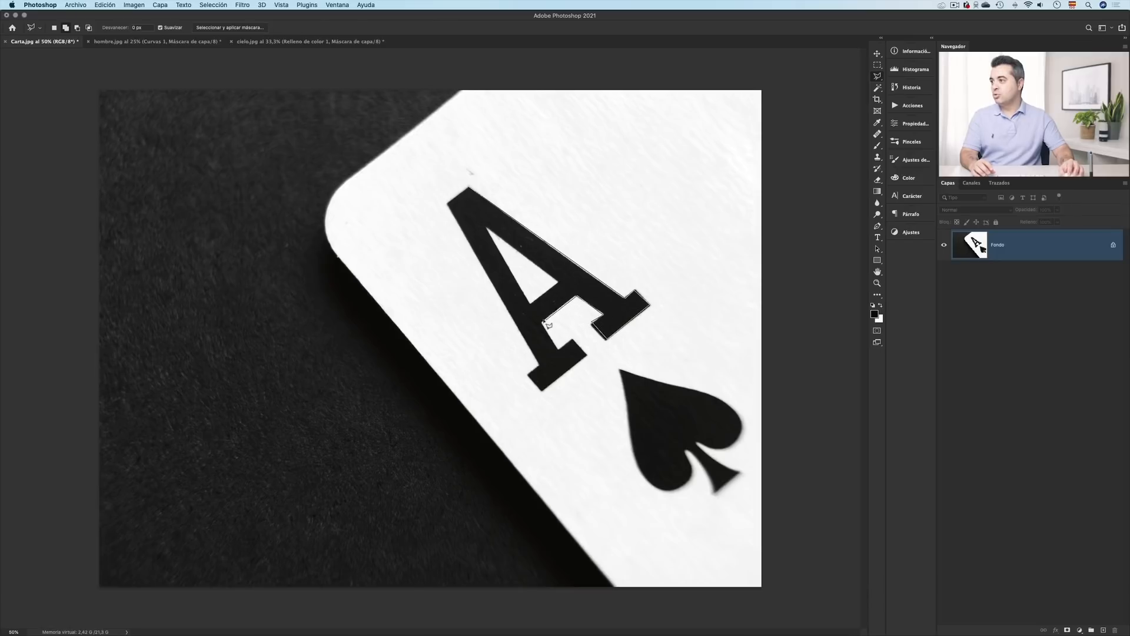
left_click(557, 347)
left_click(587, 356)
left_click(530, 374)
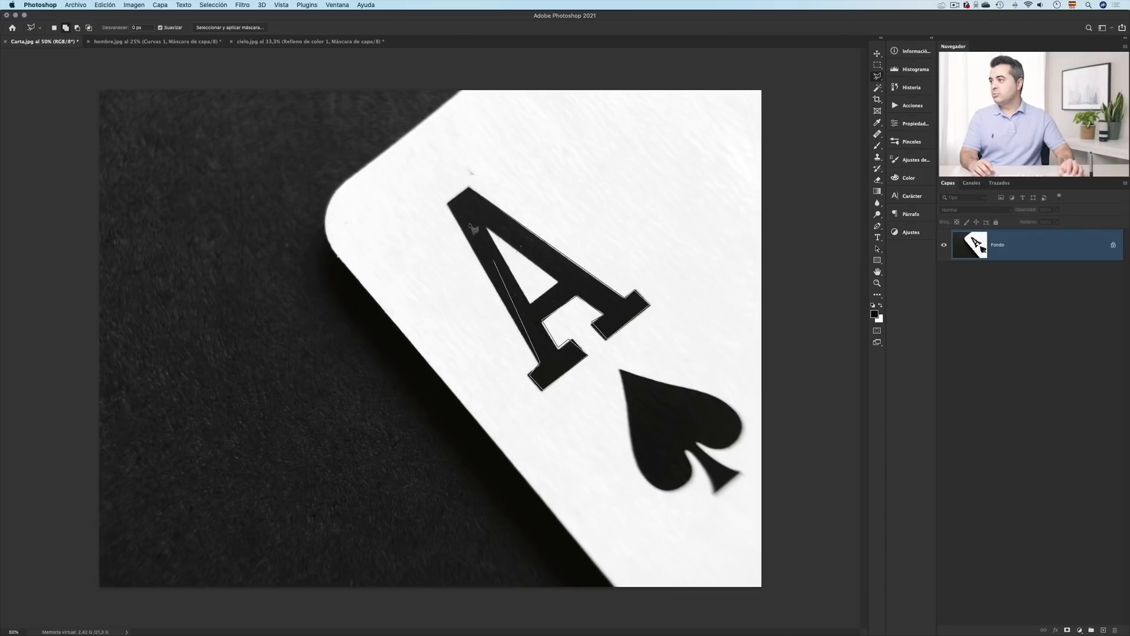
left_click(448, 201)
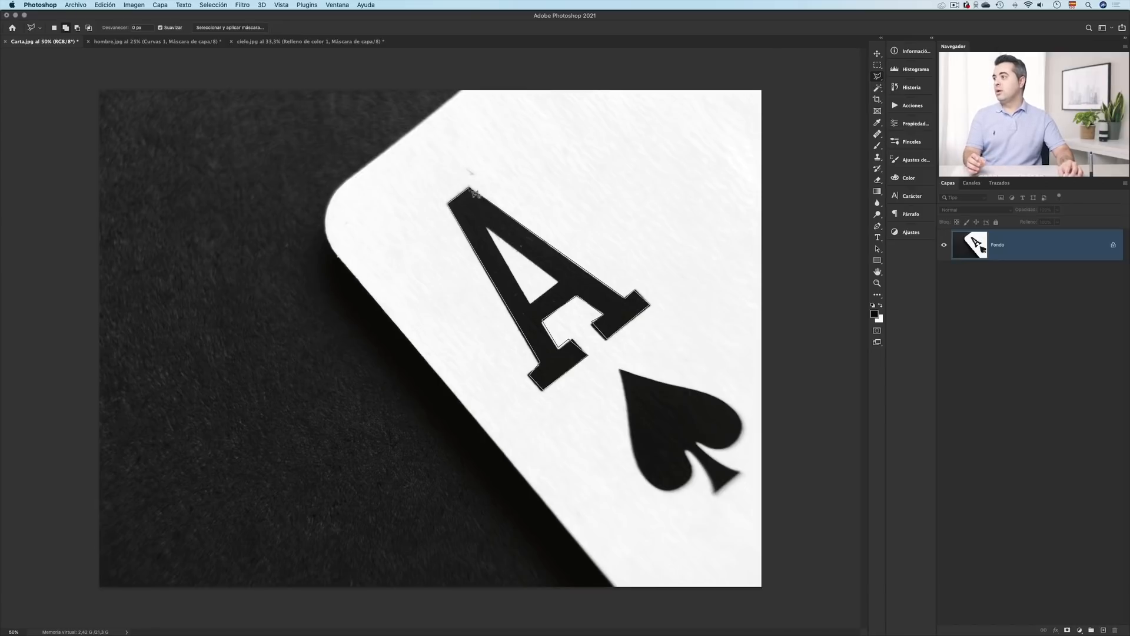
left_click(473, 192)
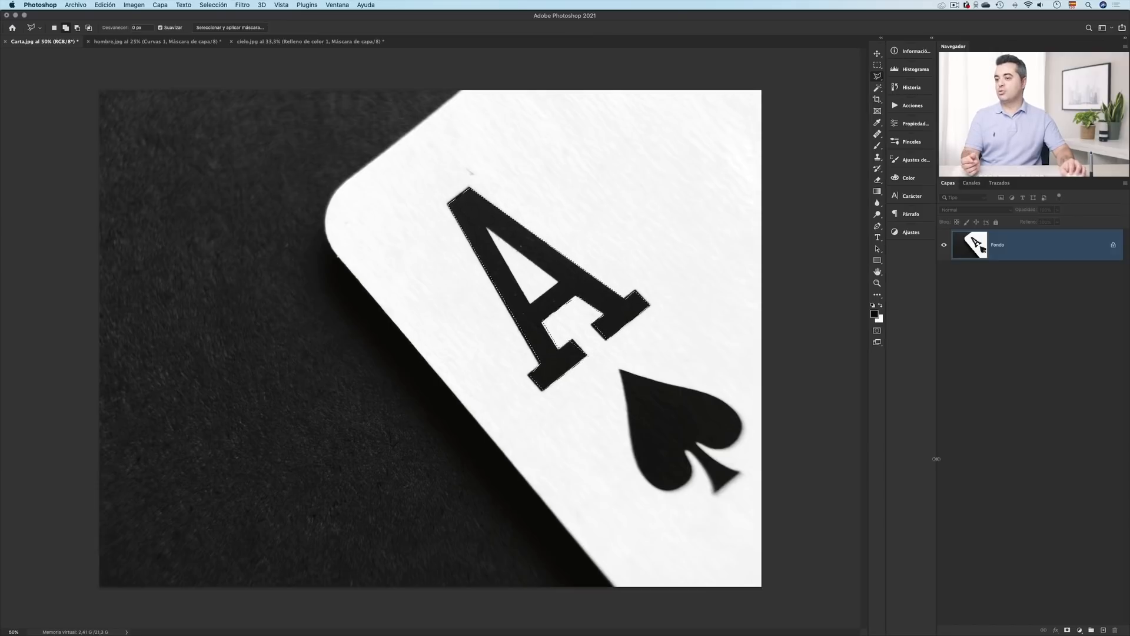
Step: Add a solid color fill layer in red (ff0000) masked by the letter A selection
left_click(1078, 627)
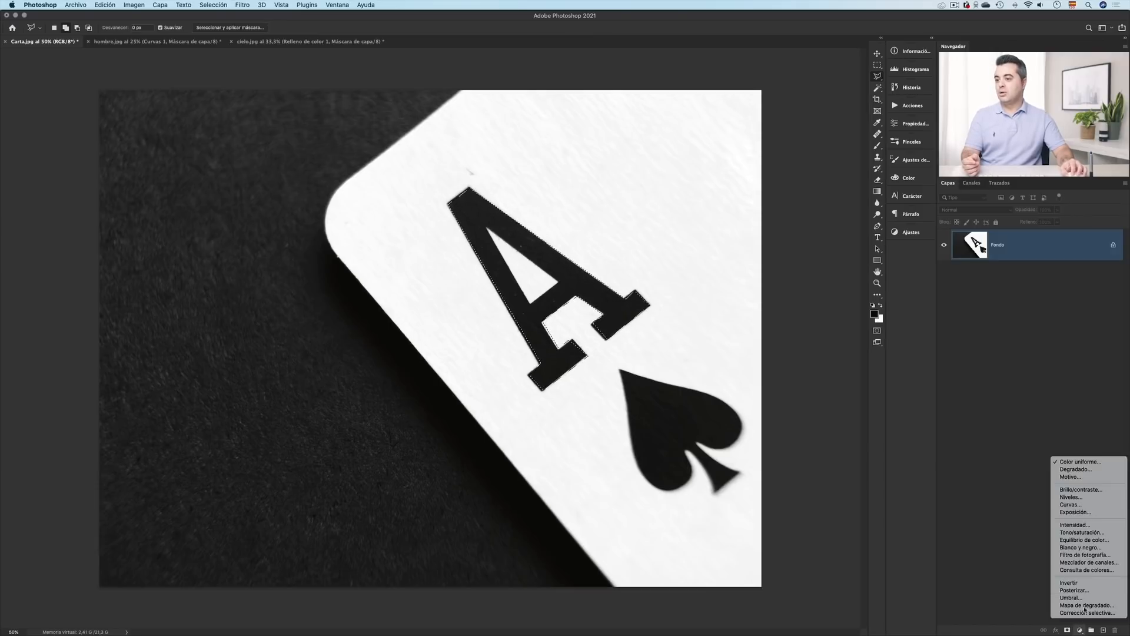
left_click(1077, 463)
left_click(772, 266)
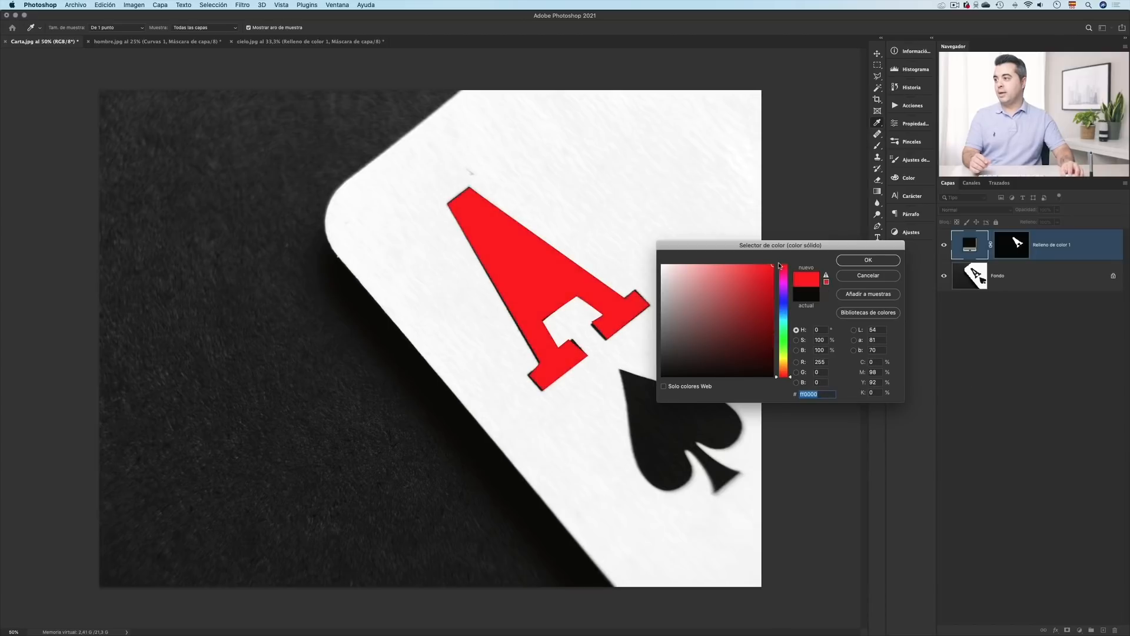
left_click(867, 259)
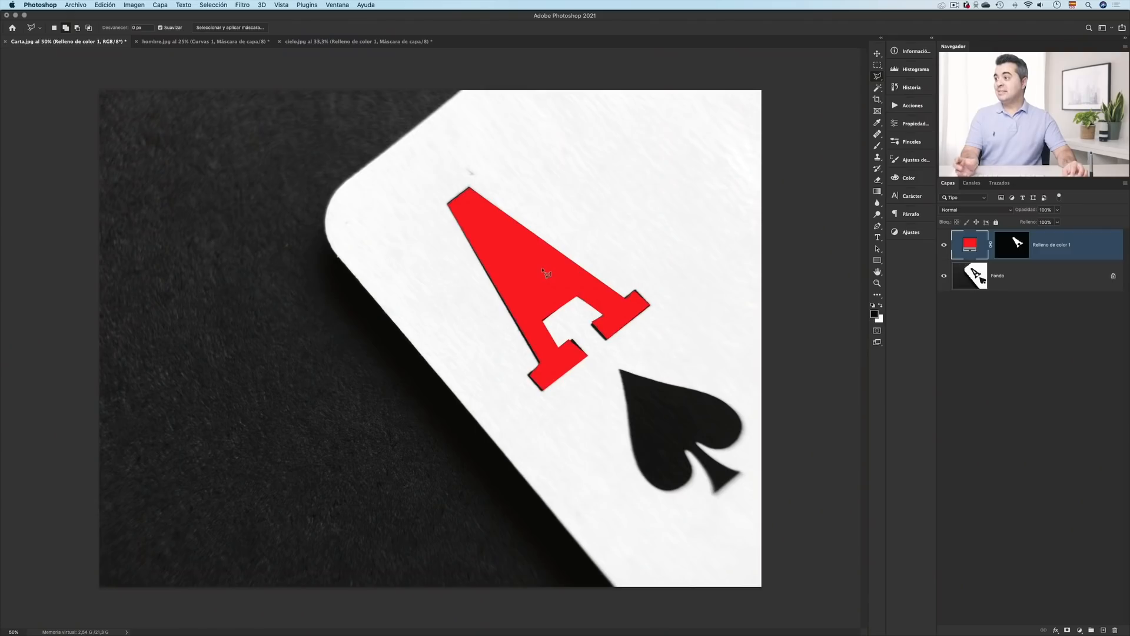
Step: Outline the right half of the spade and its stem with a closed Polygonal Lasso selection
left_click(640, 376)
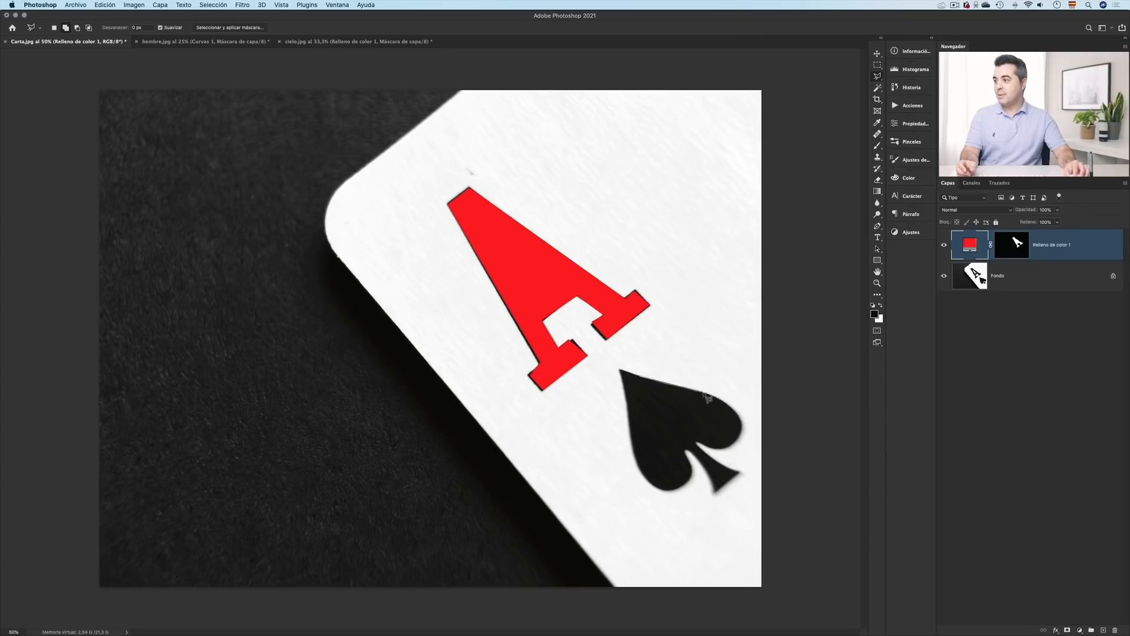
left_click(706, 393)
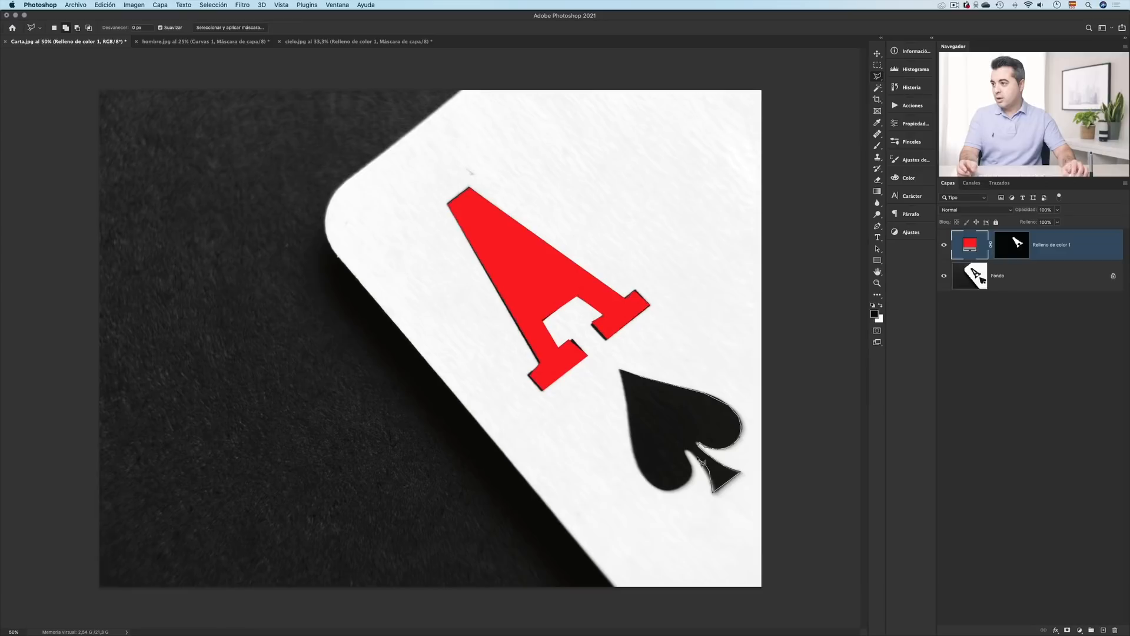
left_click(642, 377)
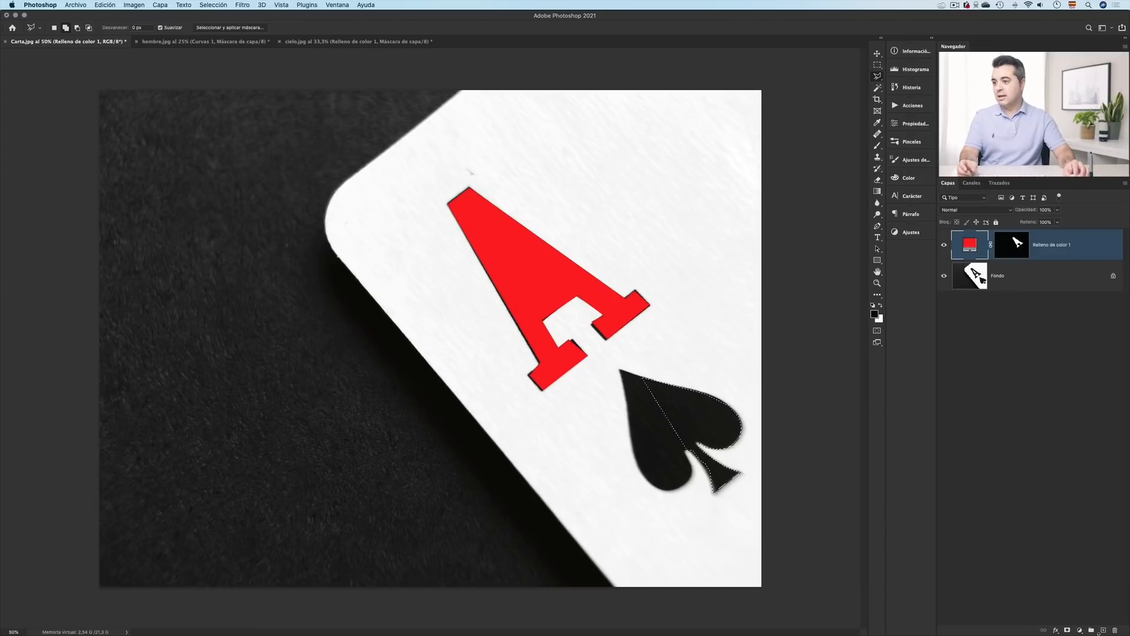
Step: Add a solid color fill layer in blue (0030ff) masked by the selected half of the spade
left_click(1079, 630)
left_click(1092, 461)
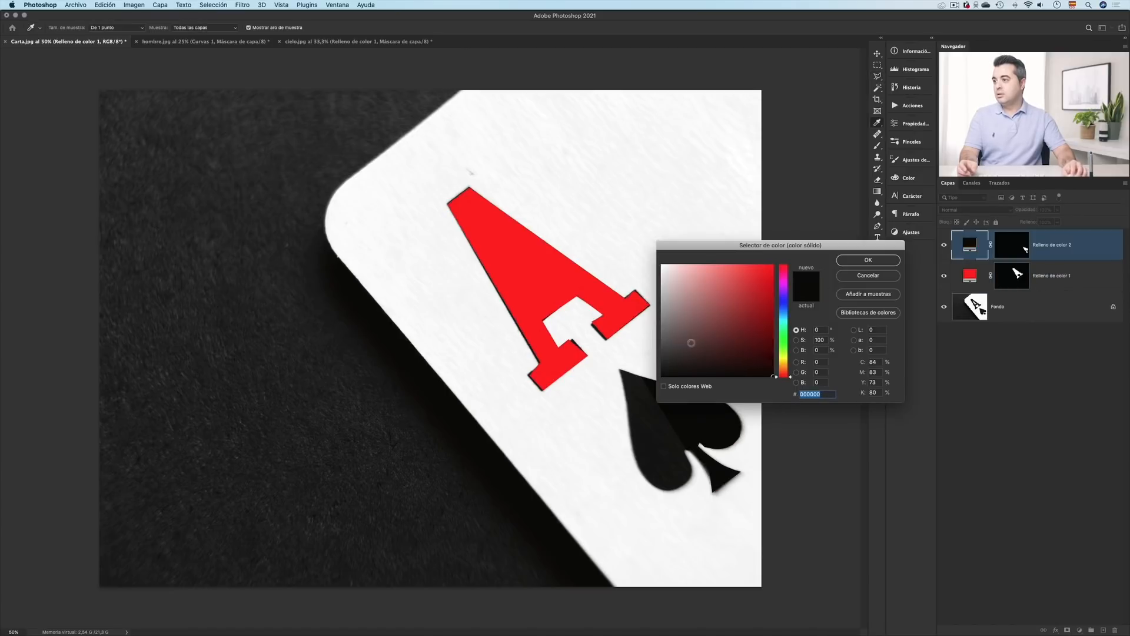
left_click(697, 335)
left_click(782, 305)
left_click_drag(752, 288, 774, 263)
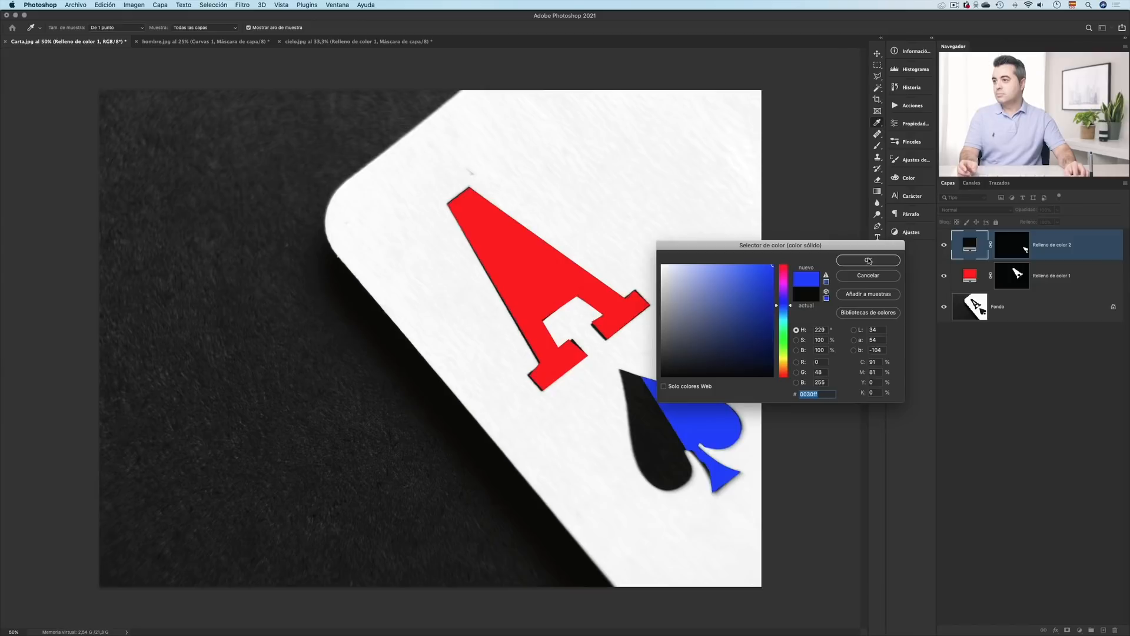
left_click(866, 261)
Step: Inspect the blue fill's edges along the spade's curve up close, and delete the blue fill layer
key("l")
scroll(728, 438, "up", 10)
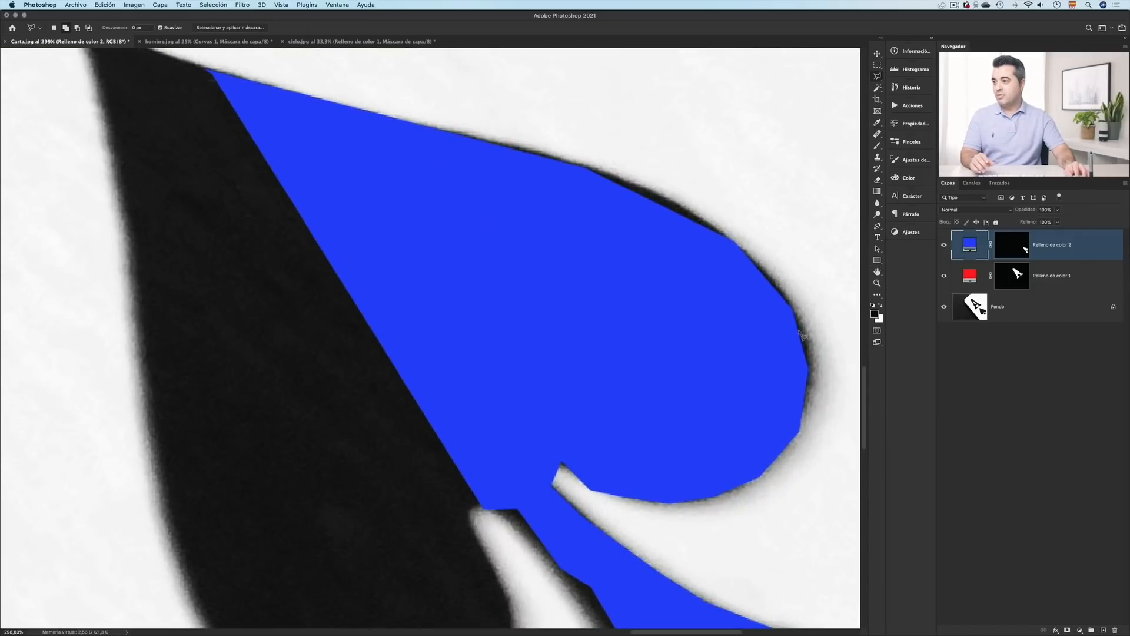
scroll(756, 451, "down", 10)
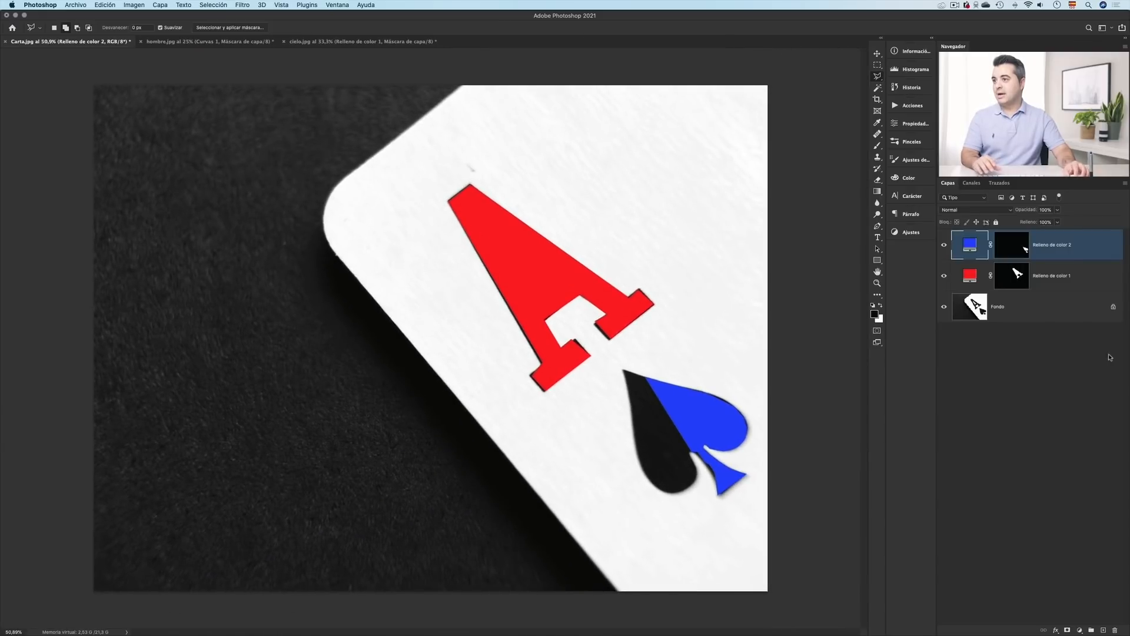
left_click_drag(1097, 247, 1114, 629)
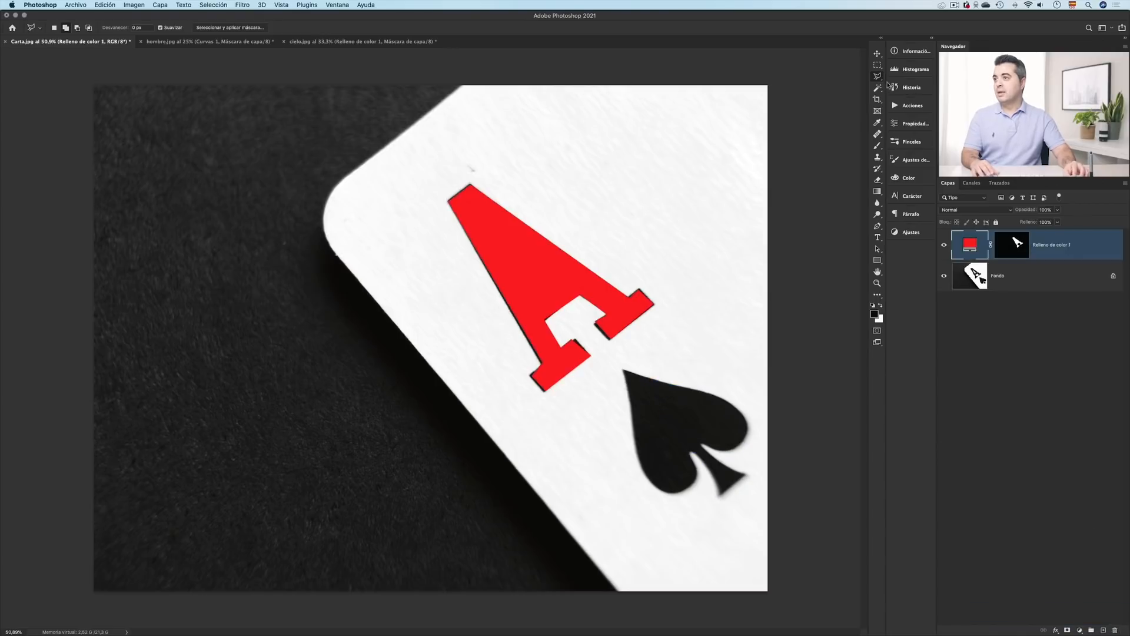
Step: Trace the right half of the spade and its stem with the Magnetic Lasso and close the selection
left_click(906, 87)
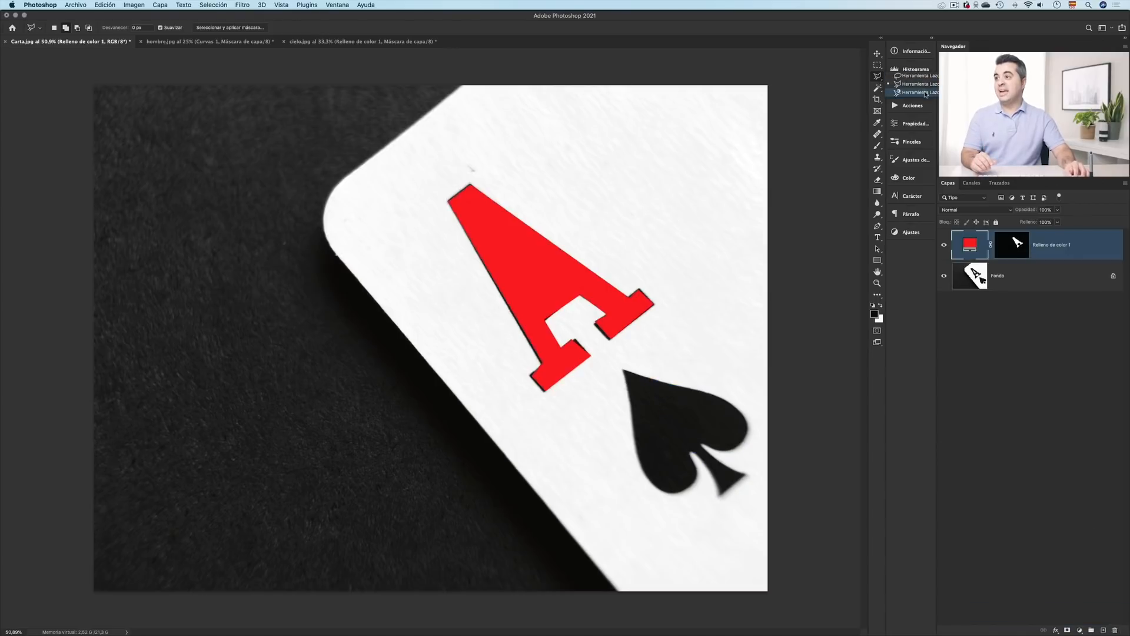
key("shift+l")
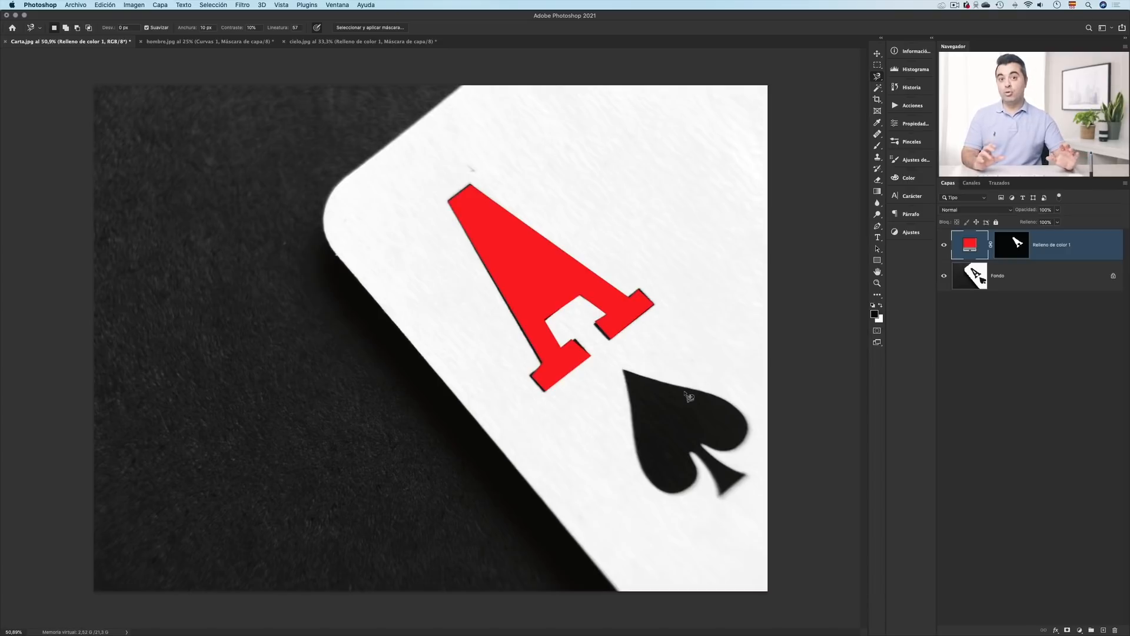
key("super+space")
left_click_drag(680, 390, 631, 337)
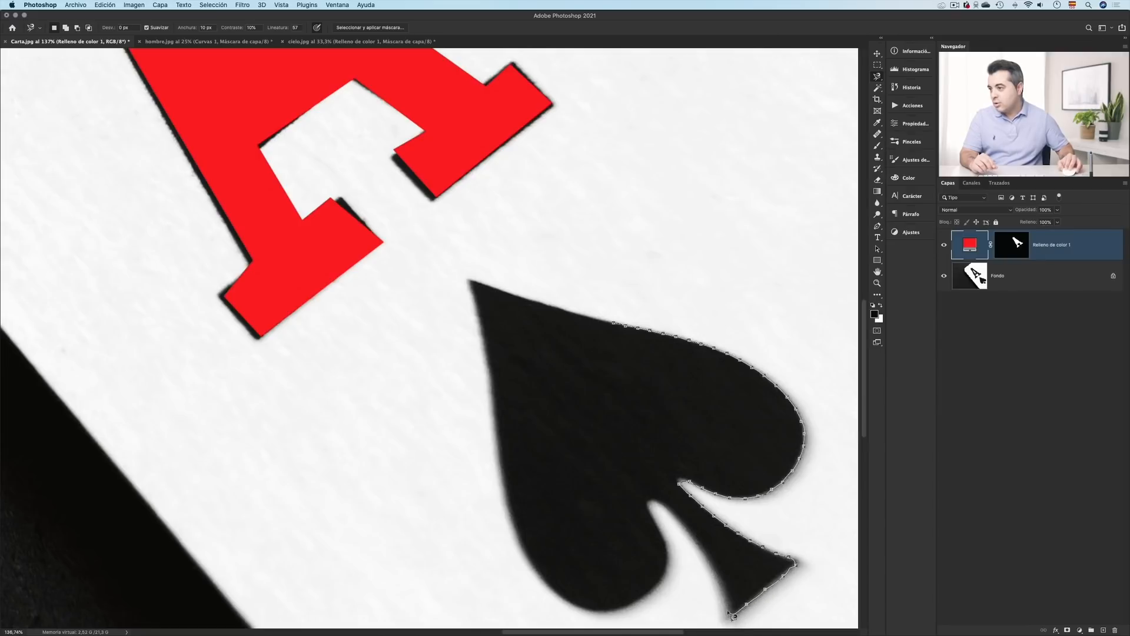
mouse_move(732, 615)
left_mouse_down()
mouse_move(719, 569)
mouse_move(671, 514)
left_mouse_up()
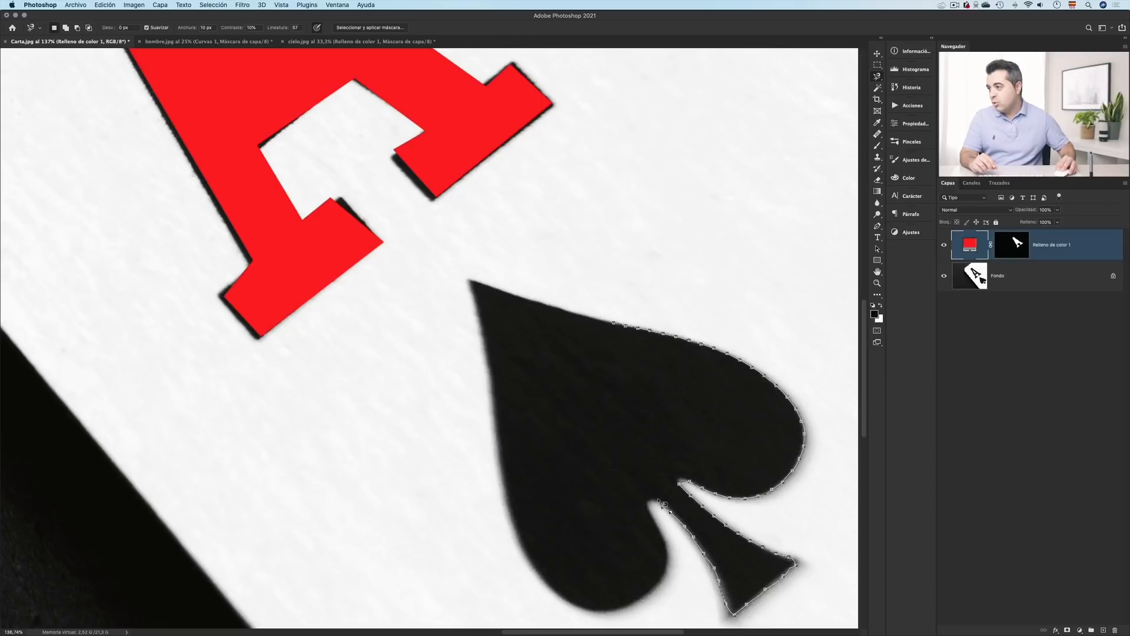
mouse_move(662, 504)
left_mouse_down()
mouse_move(611, 388)
mouse_move(613, 323)
left_mouse_up()
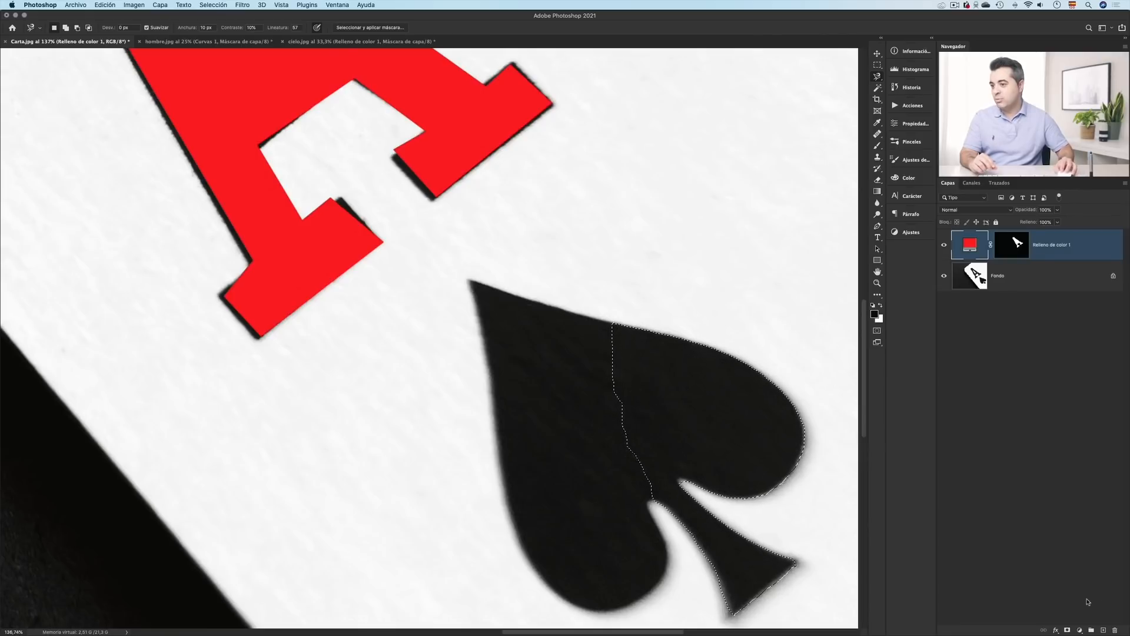
Step: Add a solid color fill layer in blue (003cff) masked by the Magnetic Lasso selection on the spade
left_click(1080, 630)
left_click(1076, 463)
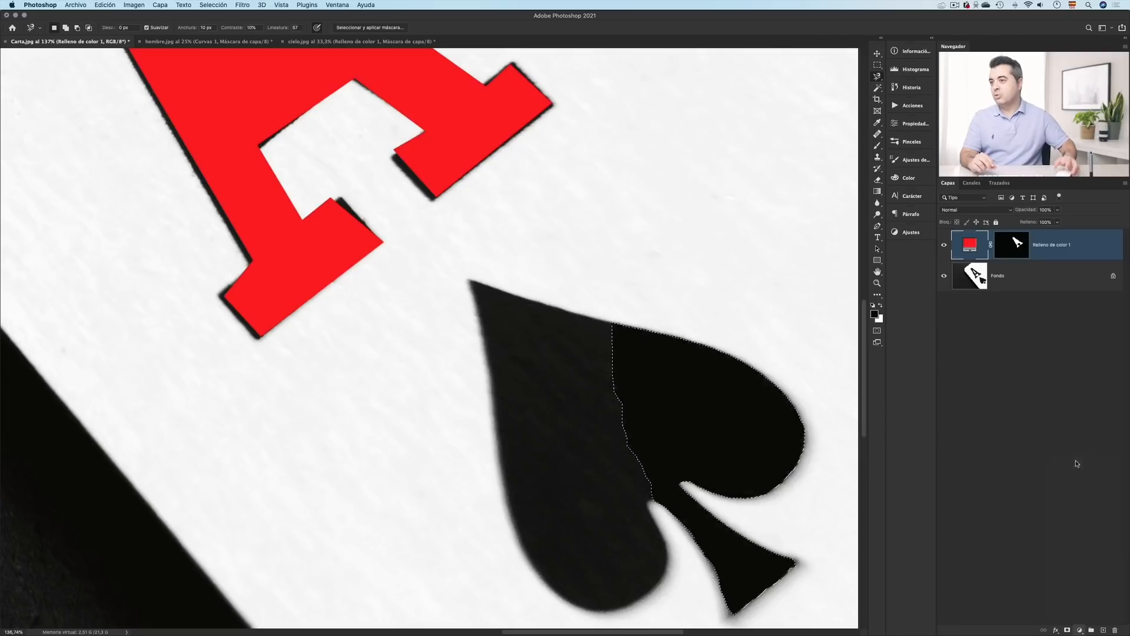
left_click(726, 300)
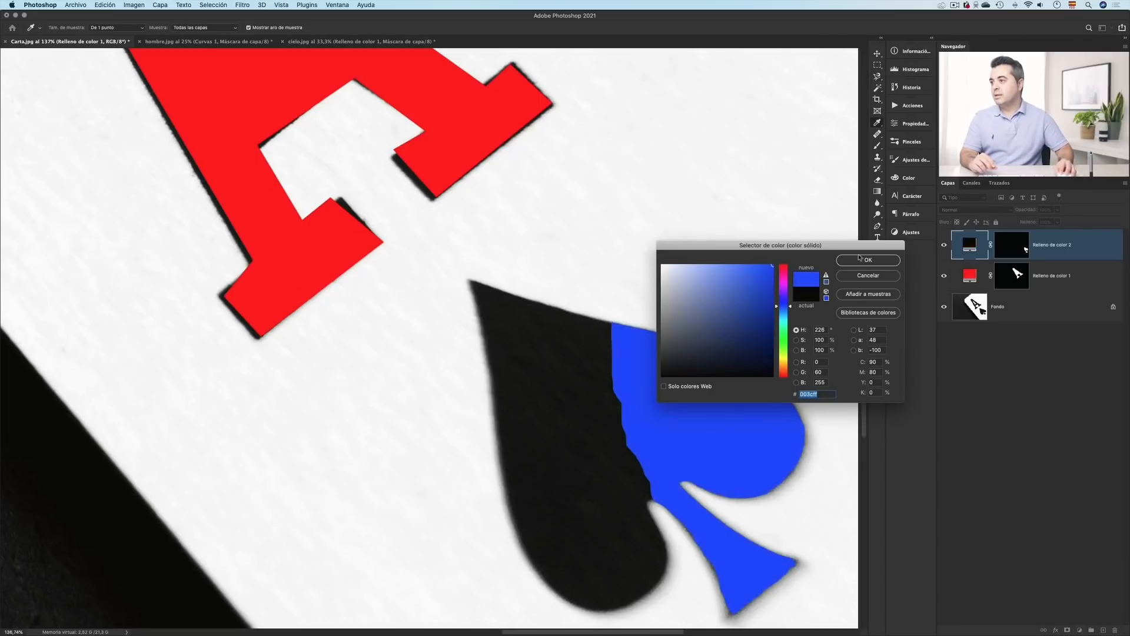
left_click(882, 260)
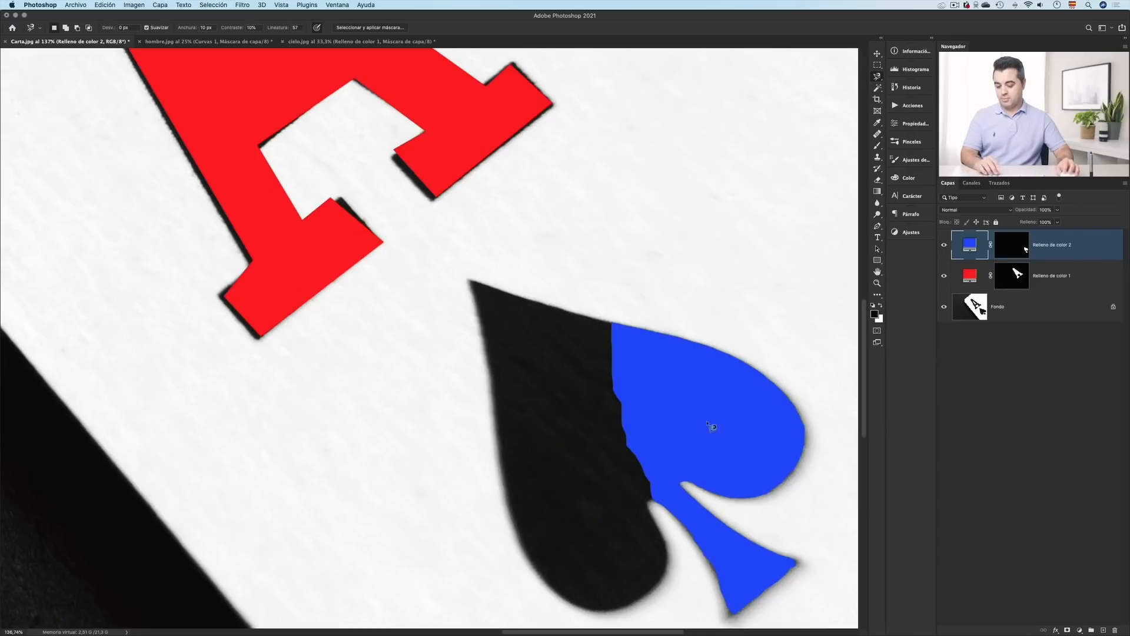
scroll(610, 401, "down", 5)
scroll(609, 401, "up", 2)
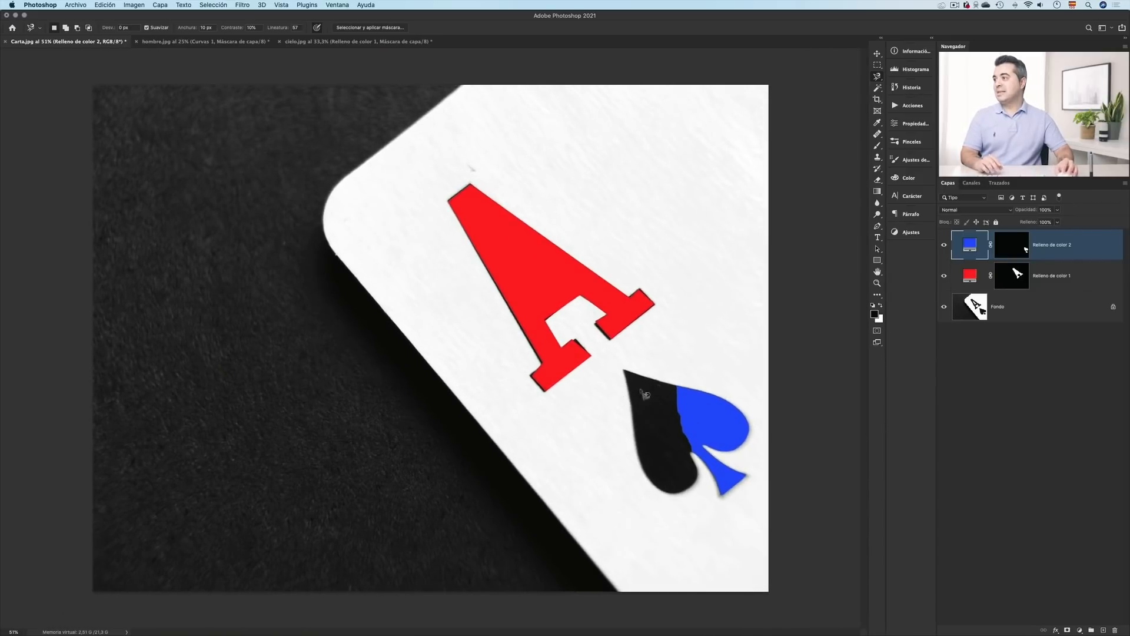
Step: Review the lasso tool variants and switch to the freehand Lasso
right_click(877, 76)
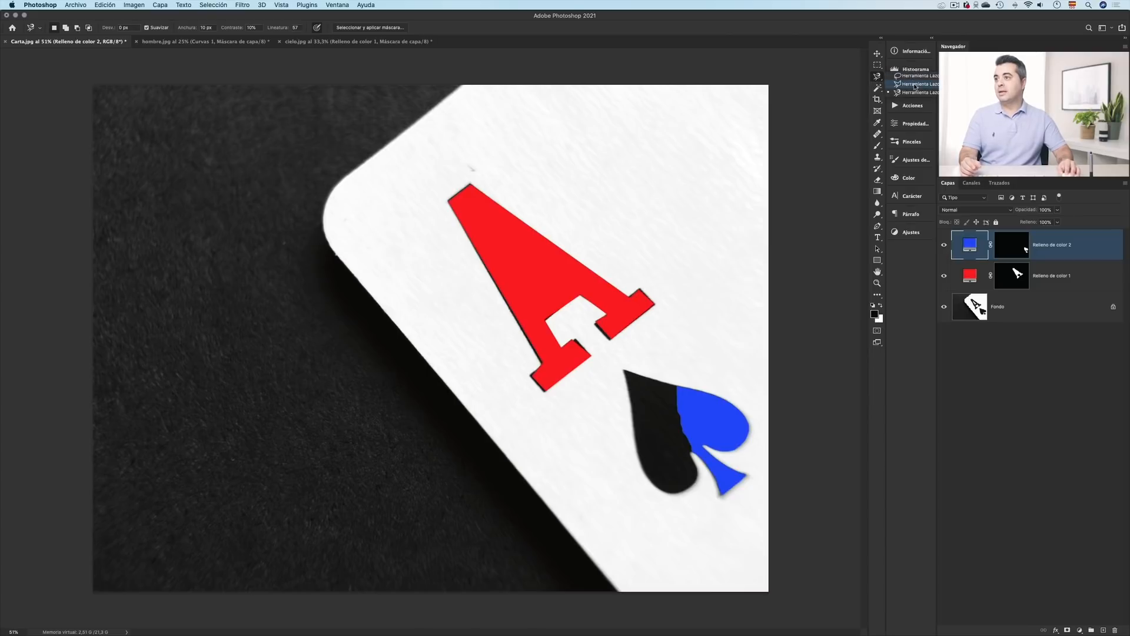
left_click(883, 78)
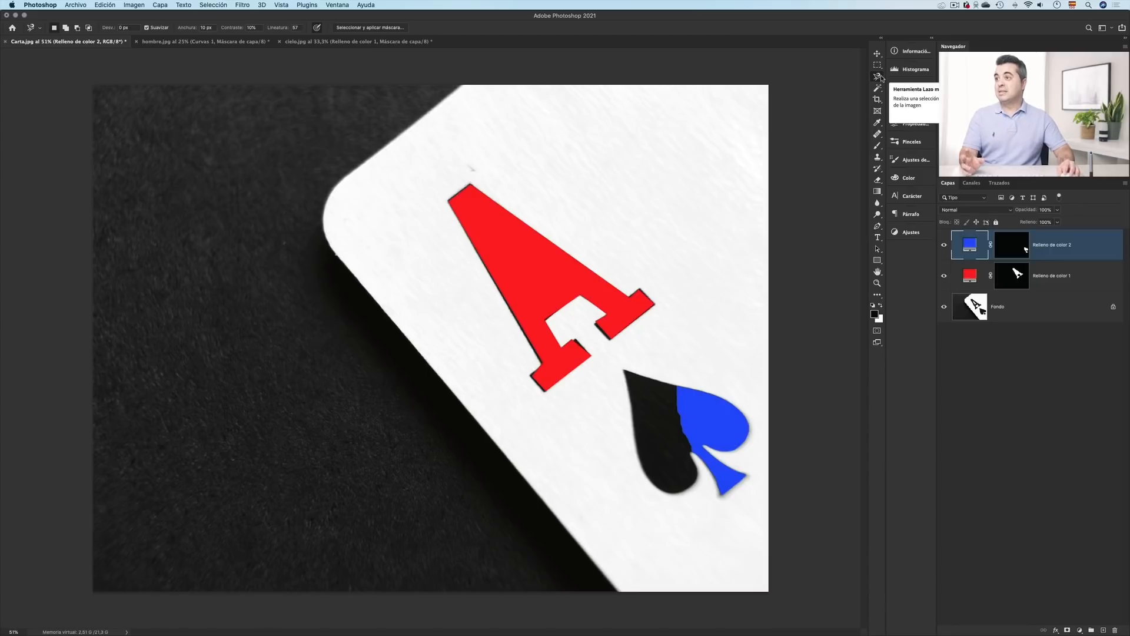
left_click(880, 79)
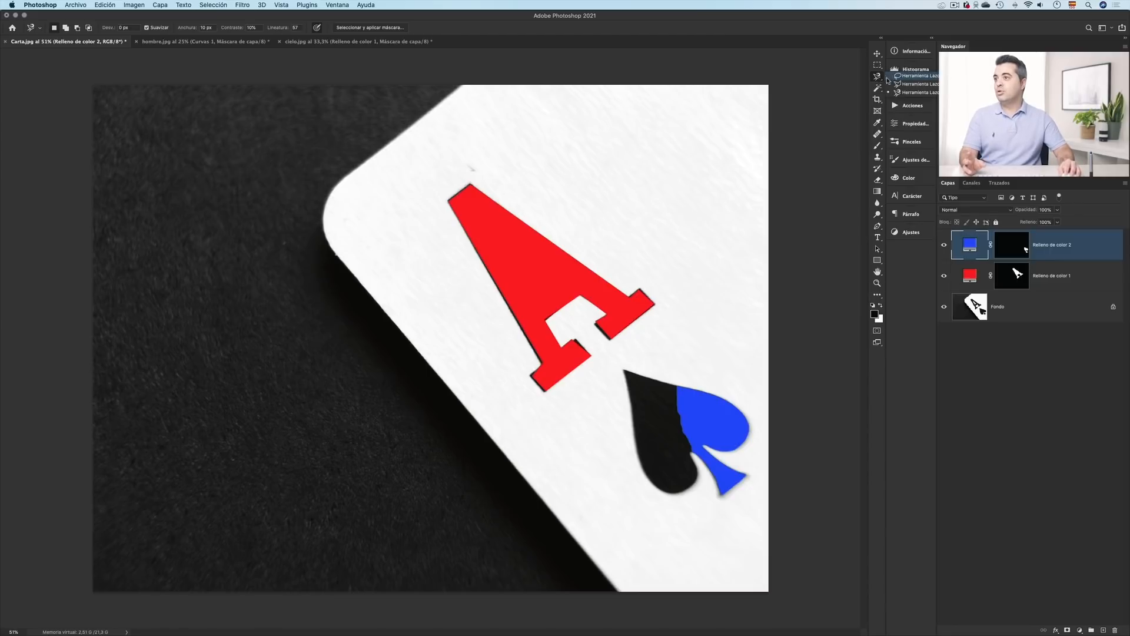
left_click(885, 75)
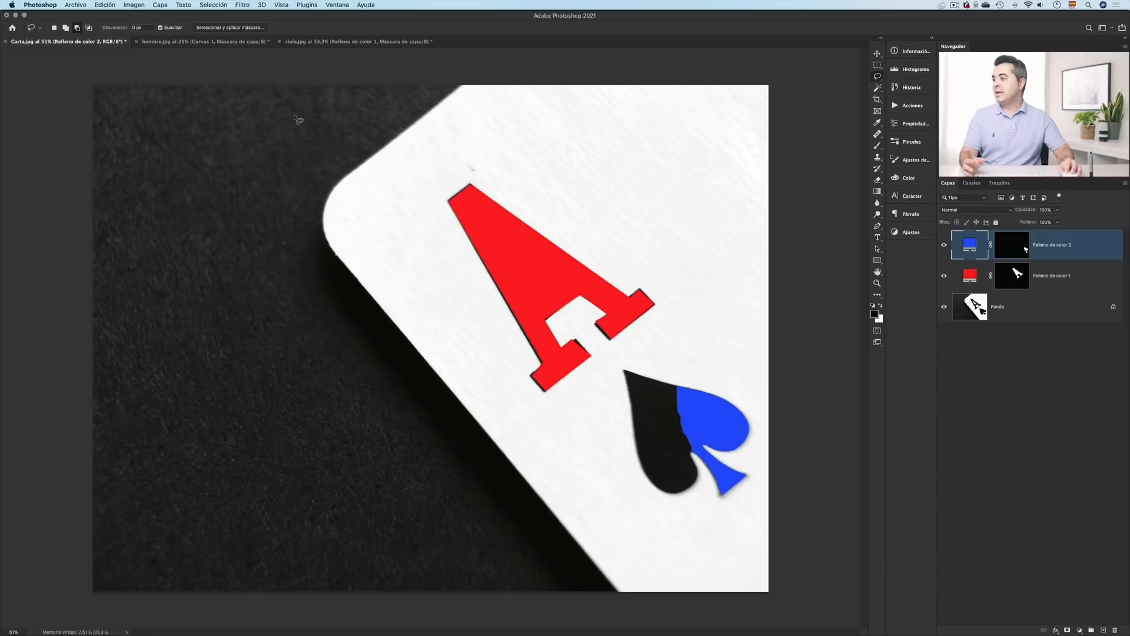
Step: Delete both color fill layers and draw a rounded freehand selection over the card's corner and the dark background
left_click(998, 266, "shift")
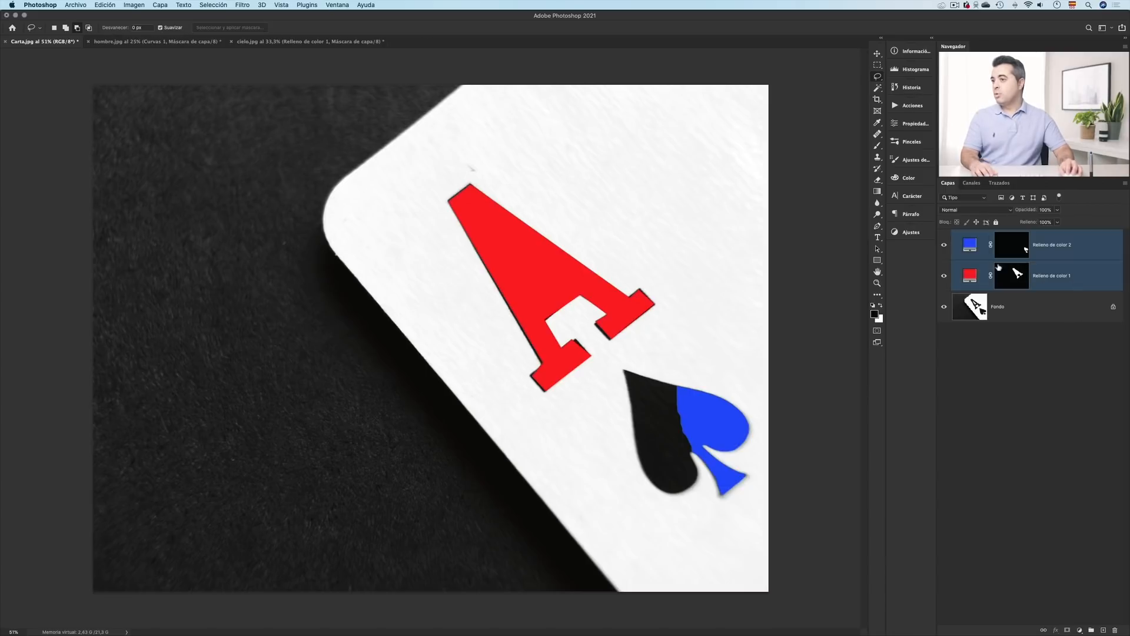
left_click_drag(1092, 285, 1114, 630)
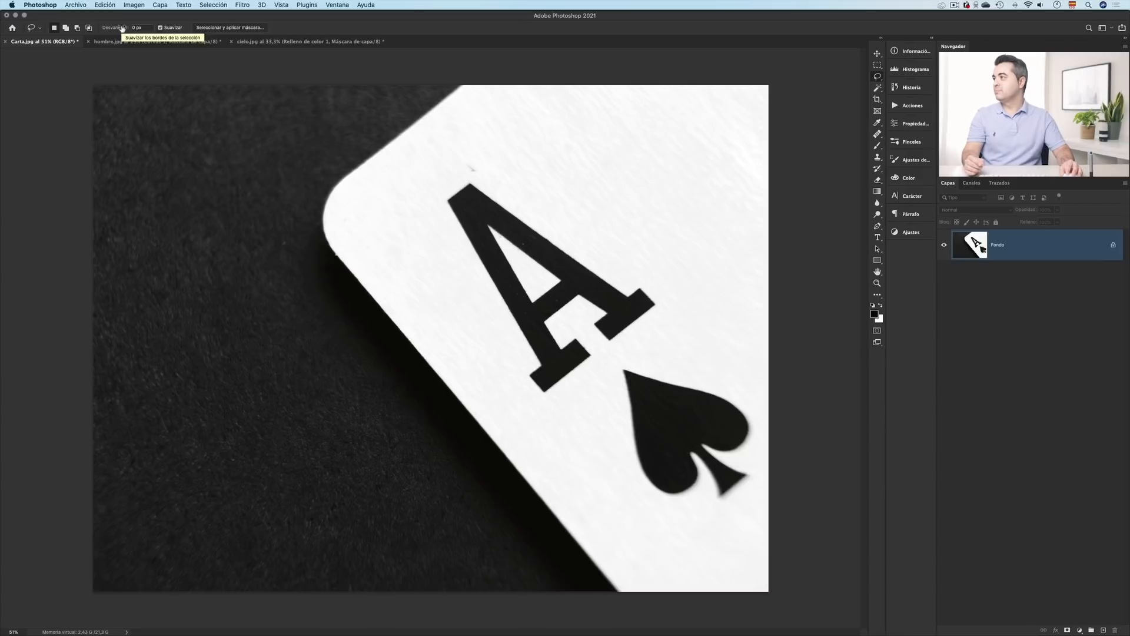
mouse_move(271, 107)
left_mouse_down()
mouse_move(164, 174)
mouse_move(220, 276)
mouse_move(331, 298)
mouse_move(384, 258)
mouse_move(393, 191)
mouse_move(360, 143)
mouse_move(298, 108)
mouse_move(271, 107)
left_mouse_up()
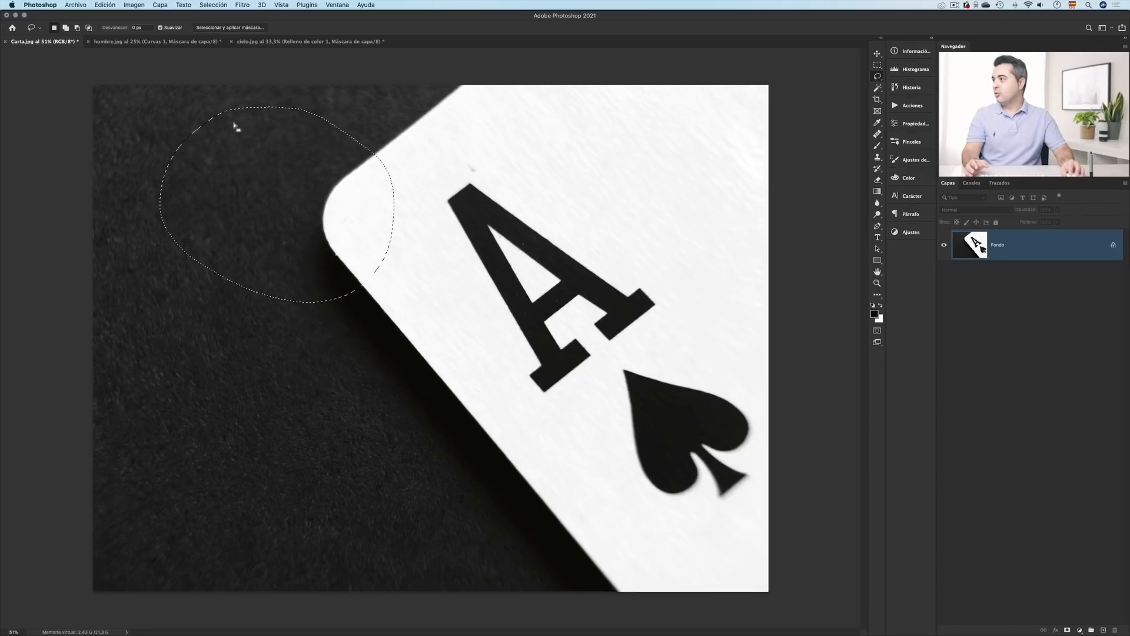
Step: Add a solid color fill layer in red (ff0000) masked by the unfeathered freehand selection
left_click(1079, 629)
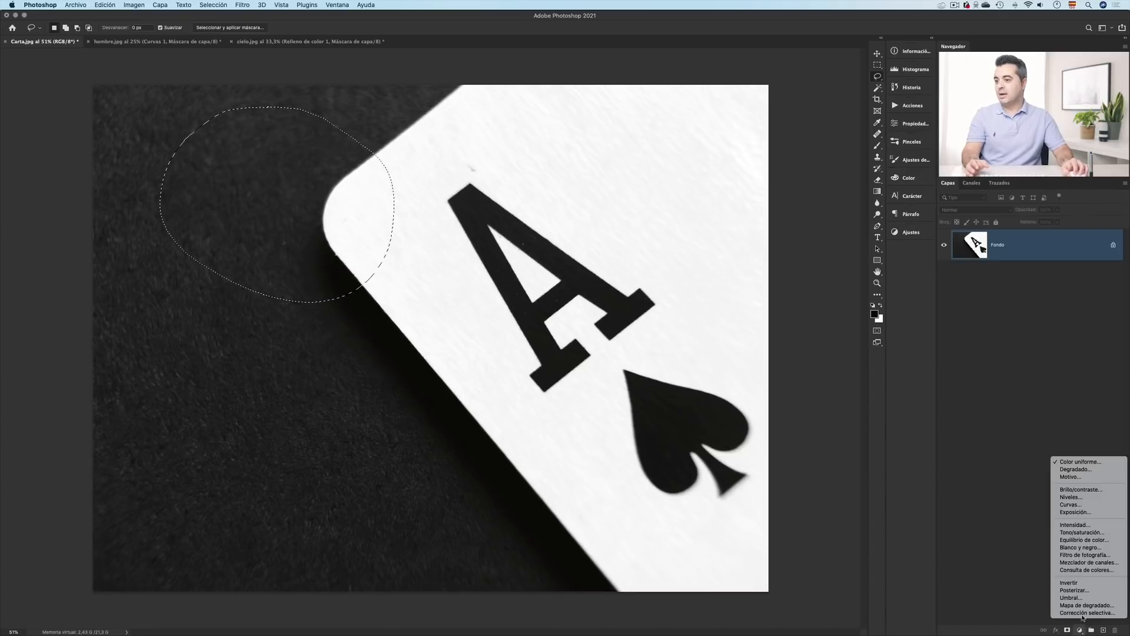
left_click(1080, 462)
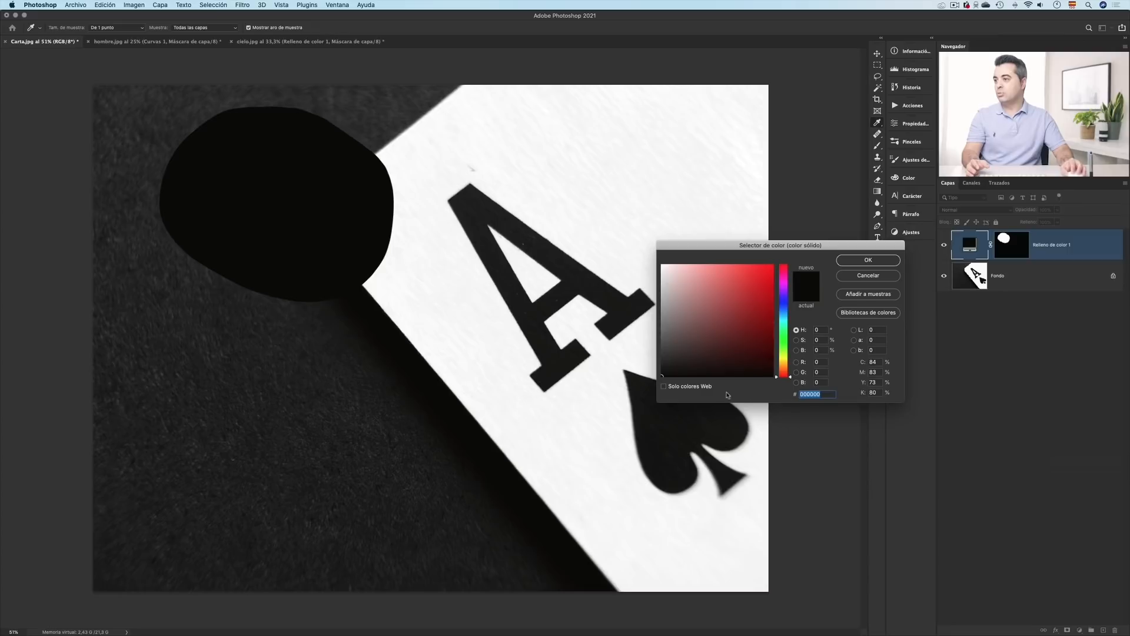
left_click_drag(761, 279, 787, 247)
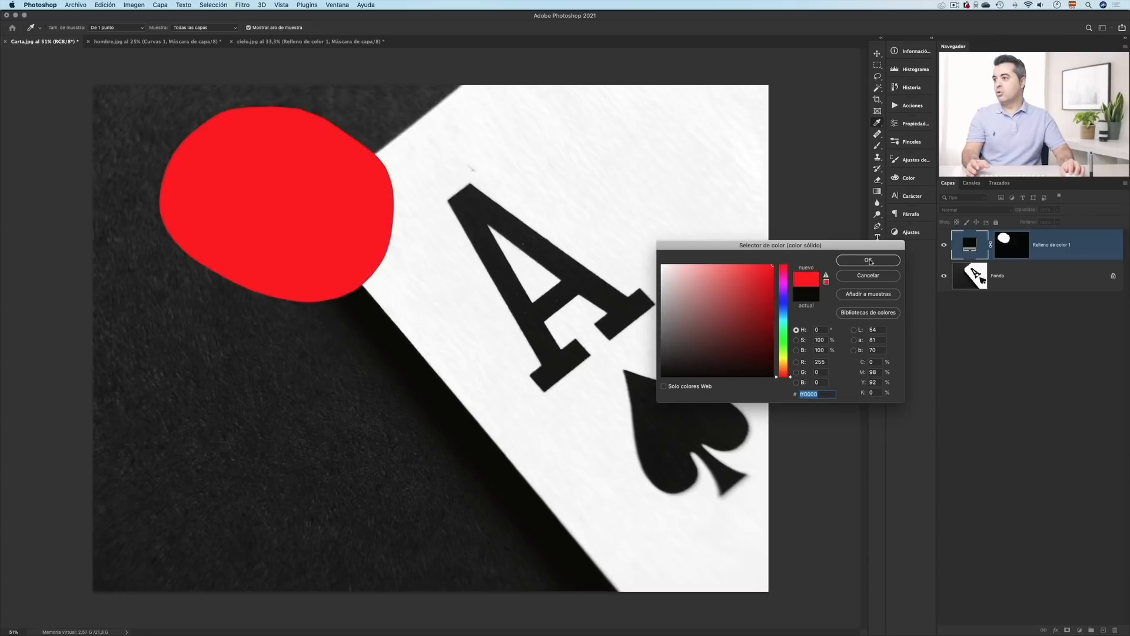
left_click(869, 260)
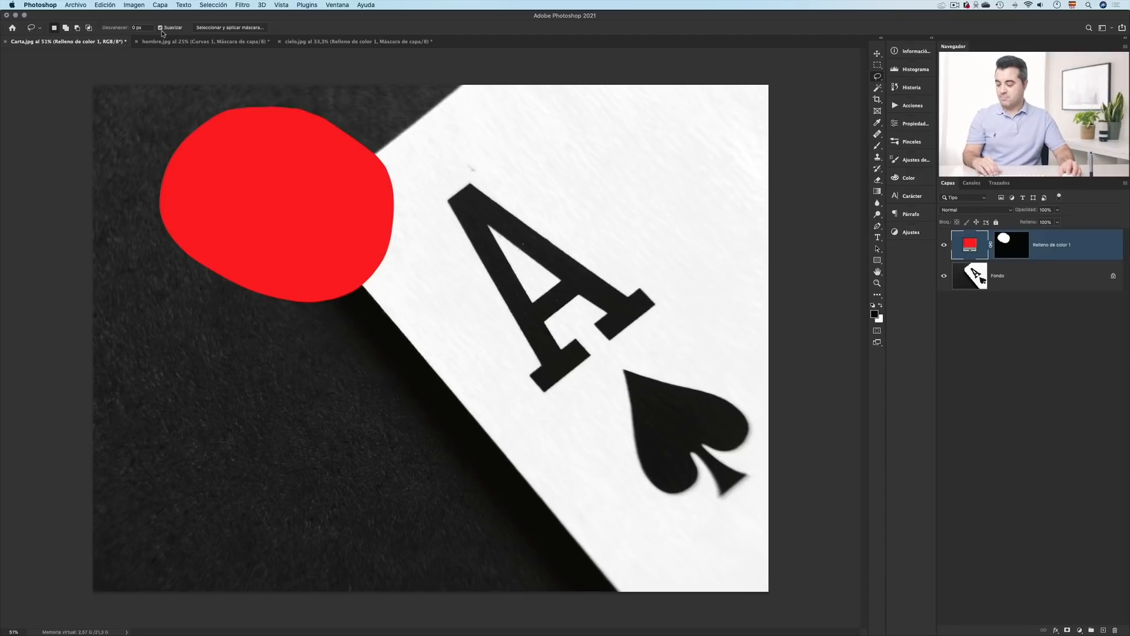
Step: Set the Lasso's feather to 61.2 px and draw a freehand oval around the lower part of the letter A
left_click_drag(115, 32, 170, 31)
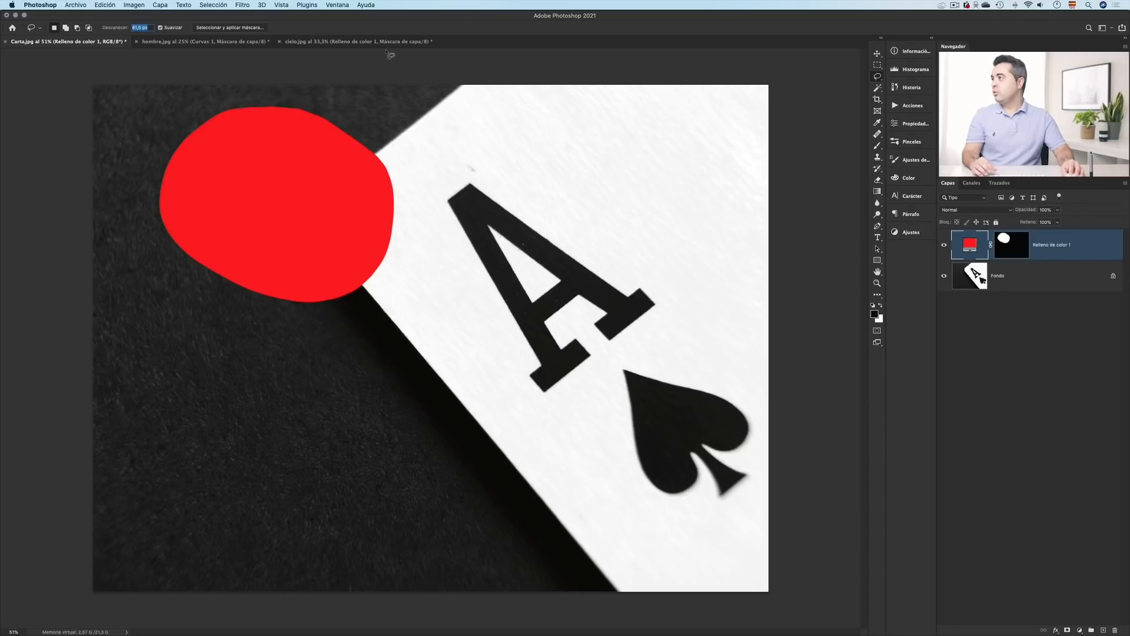
left_click_drag(386, 51, 384, 52)
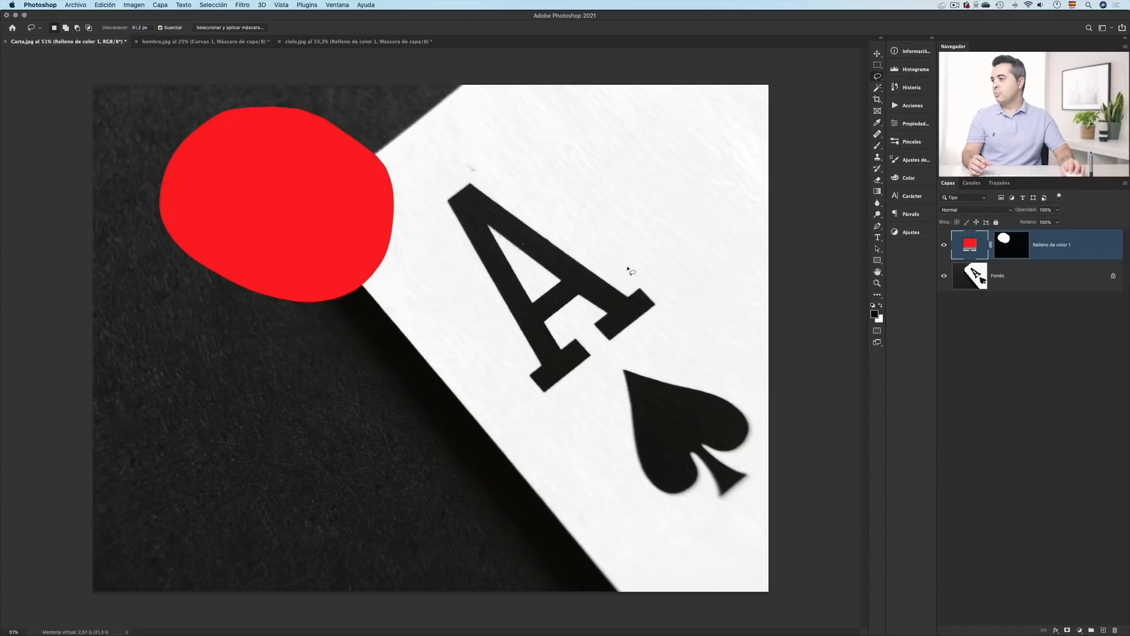
mouse_move(627, 263)
left_mouse_down()
mouse_move(542, 244)
mouse_move(435, 265)
mouse_move(395, 322)
mouse_move(416, 388)
mouse_move(520, 442)
mouse_move(624, 438)
mouse_move(693, 349)
mouse_move(677, 277)
mouse_move(616, 259)
left_mouse_up()
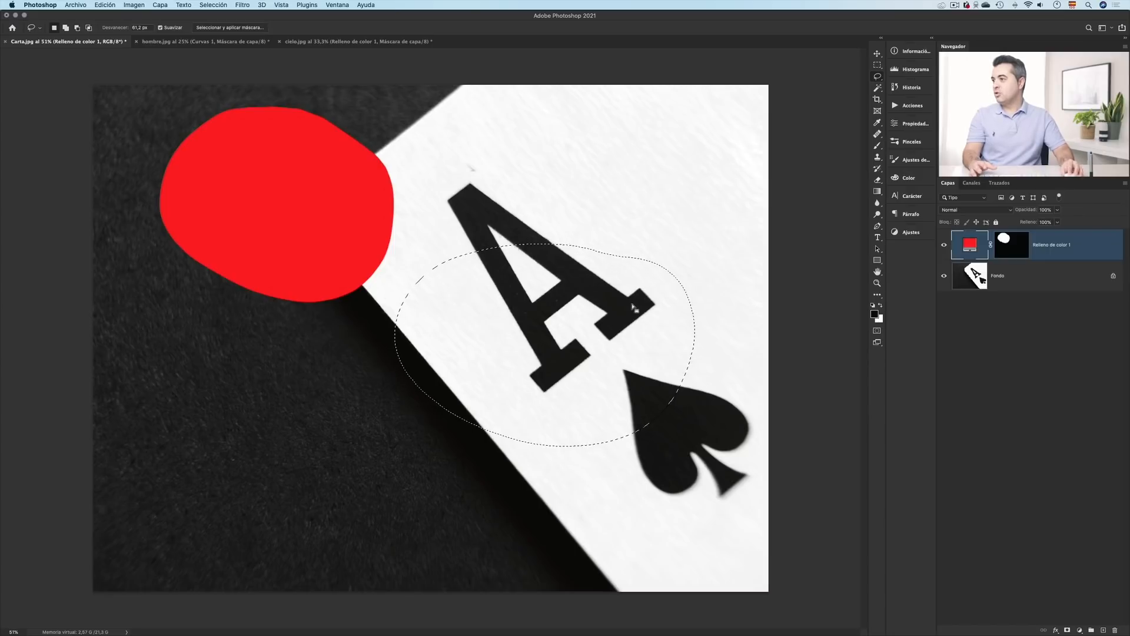
Step: Add a solid color fill layer in blue (004eff) masked by the feathered selection
left_click(1079, 629)
left_click(1080, 461)
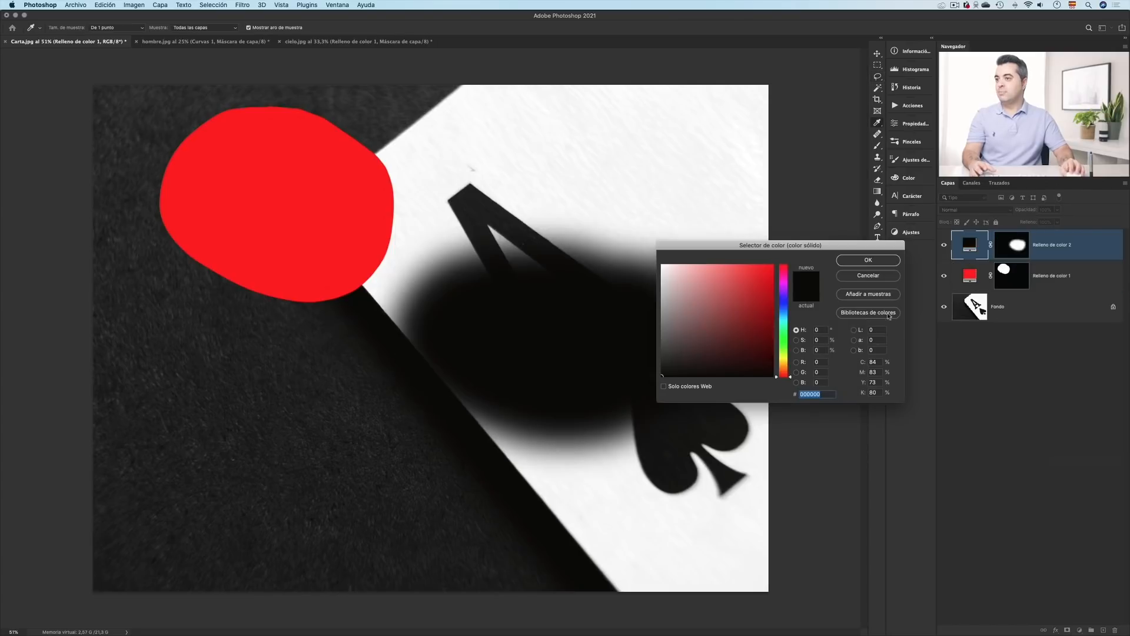
left_click(783, 306)
left_click(772, 266)
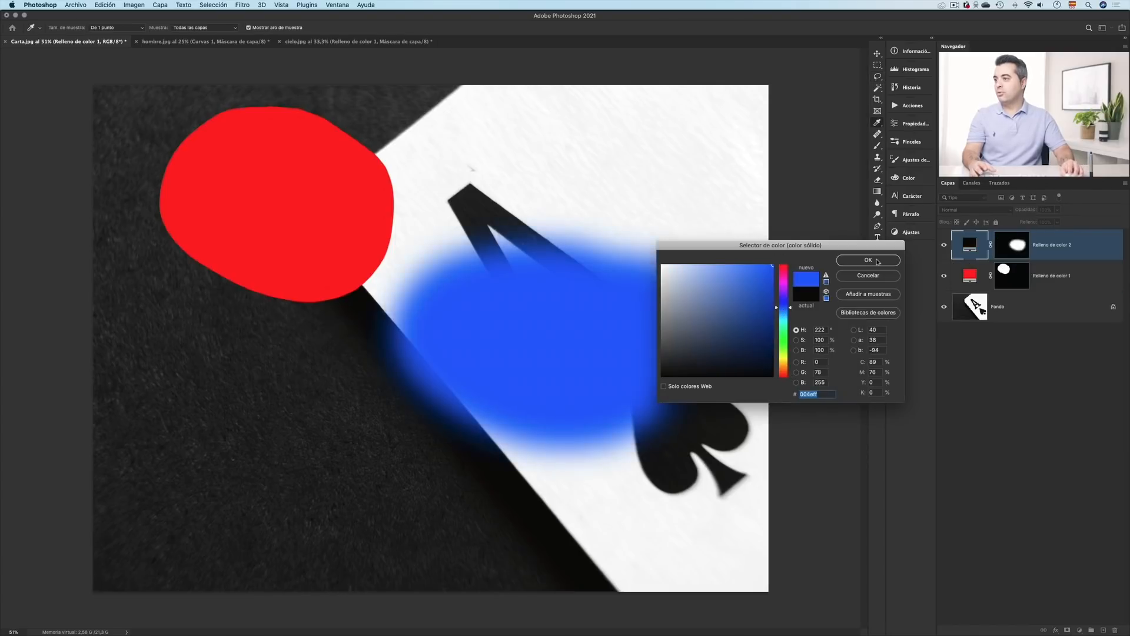
left_click(868, 259)
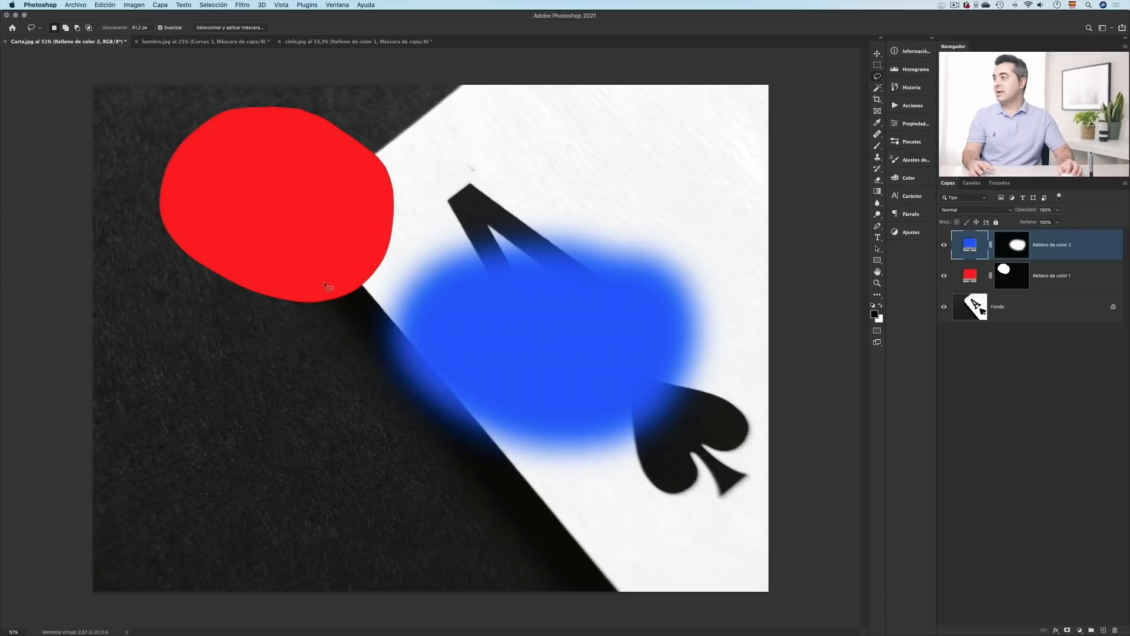
Step: Set the Lasso's feather to 200 px and draw a freehand oval on the dark background below the red shape
left_click_drag(111, 30, 122, 28)
type("200")
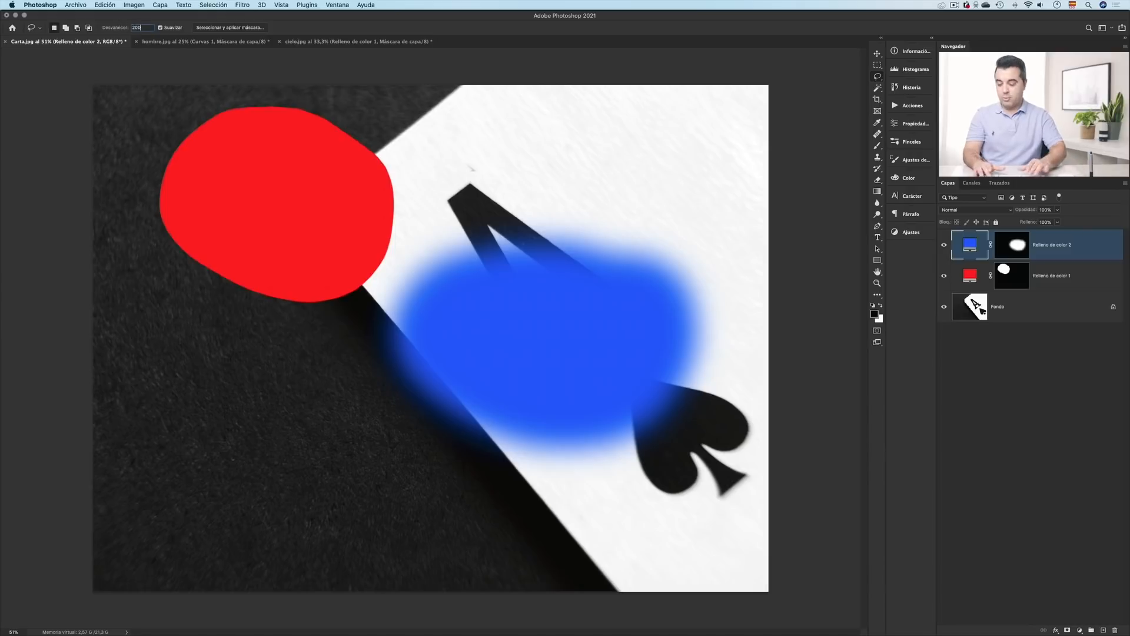
key("Return")
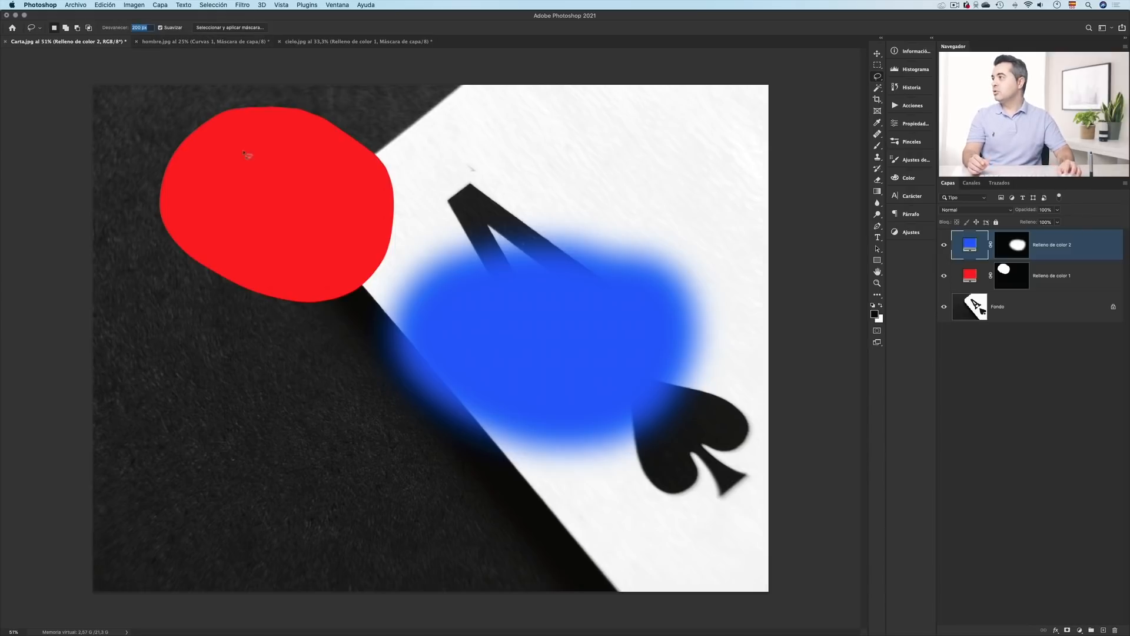
mouse_move(190, 325)
left_mouse_down()
mouse_move(129, 363)
mouse_move(115, 458)
mouse_move(155, 515)
mouse_move(225, 511)
mouse_move(256, 409)
mouse_move(226, 353)
mouse_move(191, 325)
left_mouse_up()
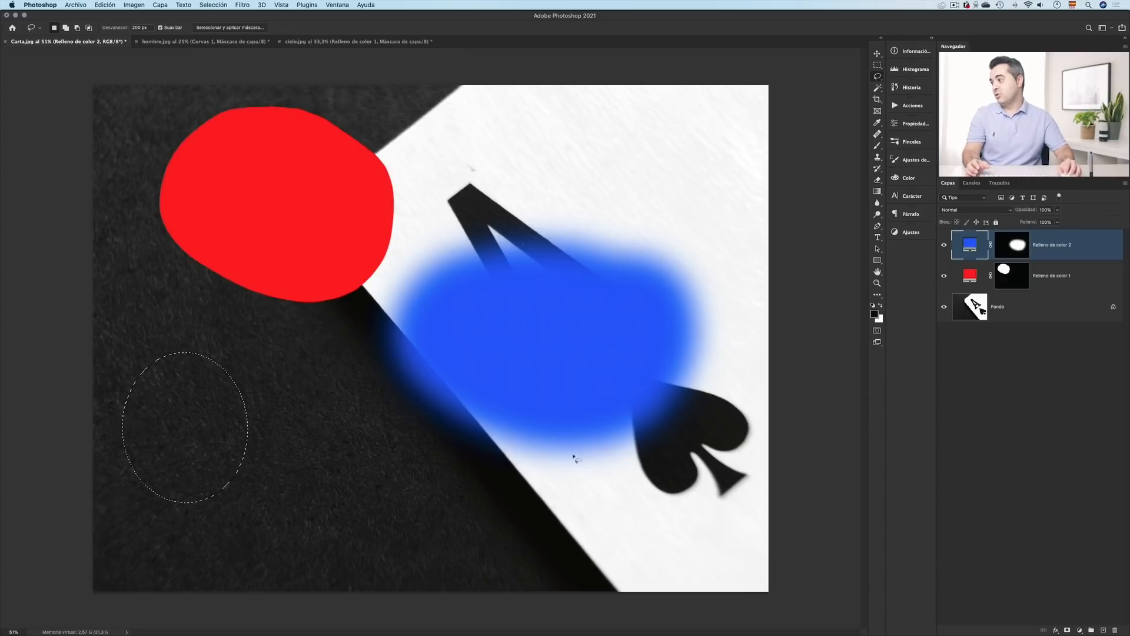
Step: Add a bright green solid color fill layer masked by the 200 px feathered selection
left_click(1080, 630)
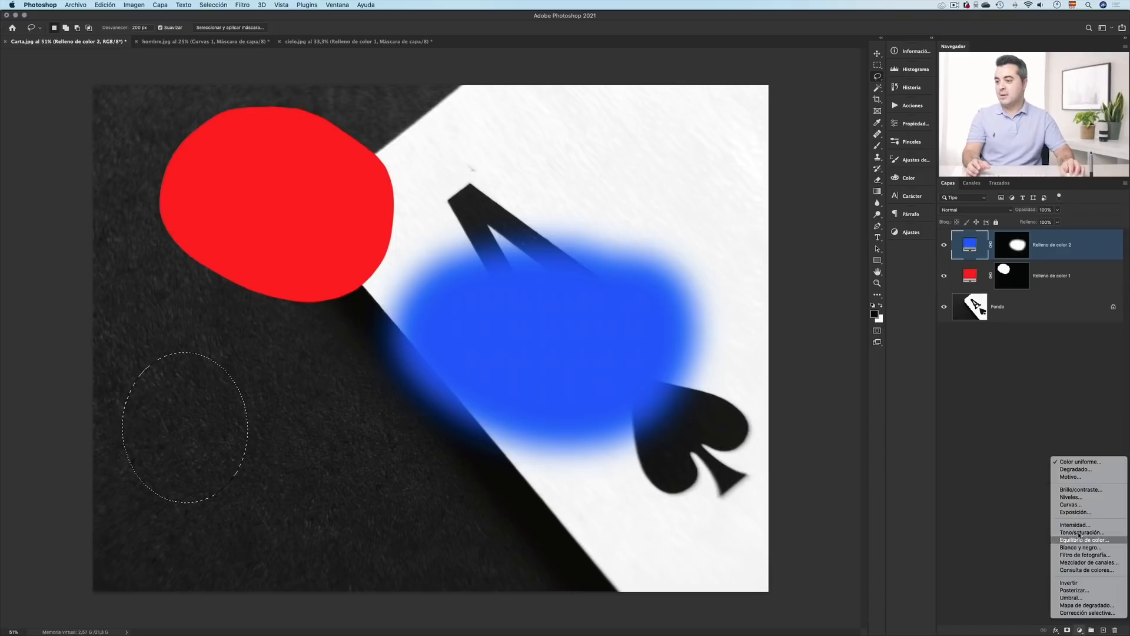
left_click(1077, 461)
left_click(783, 348)
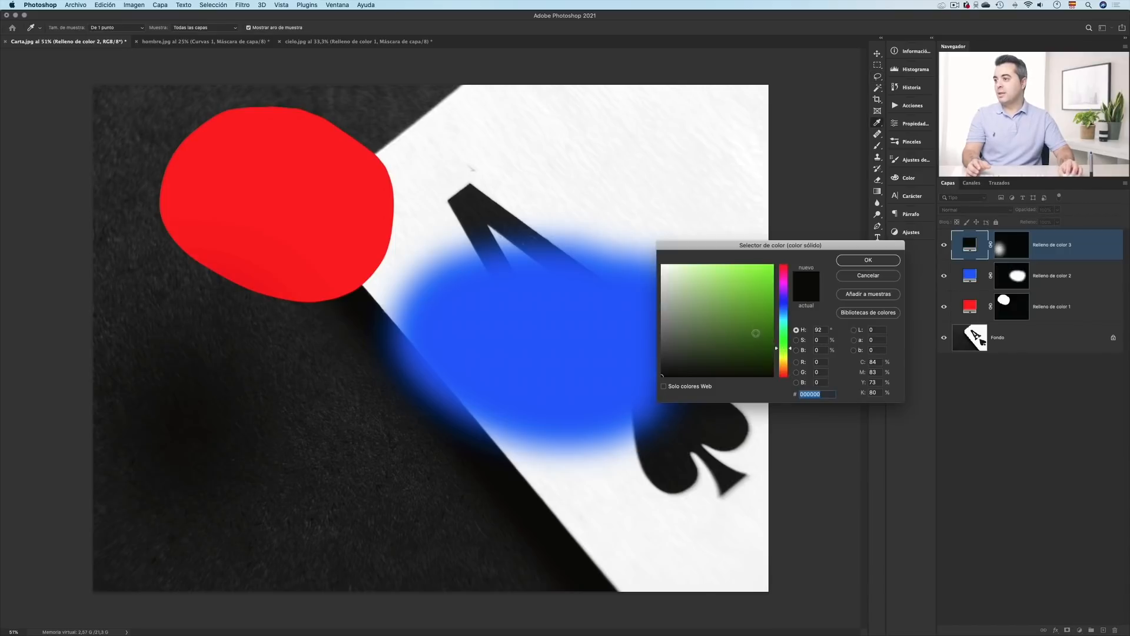
left_click_drag(755, 333, 814, 242)
left_click(876, 261)
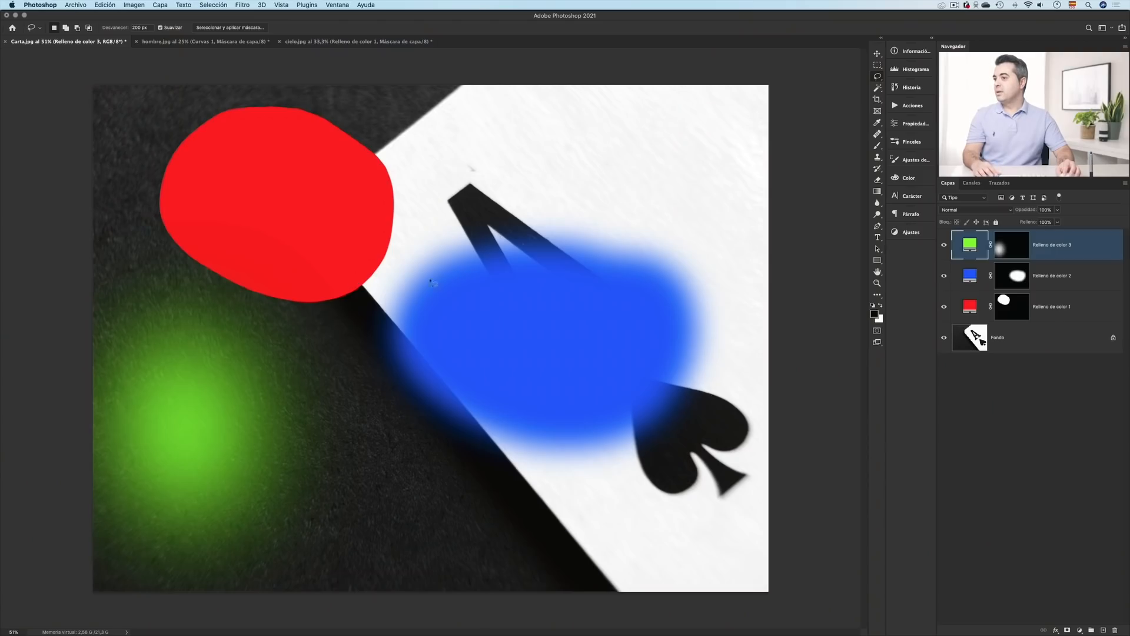
Step: Delete the red, blue and green fill layers and reset the Lasso's feather to 0 px
left_click(1090, 319, "shift")
left_click_drag(1086, 312, 1114, 630)
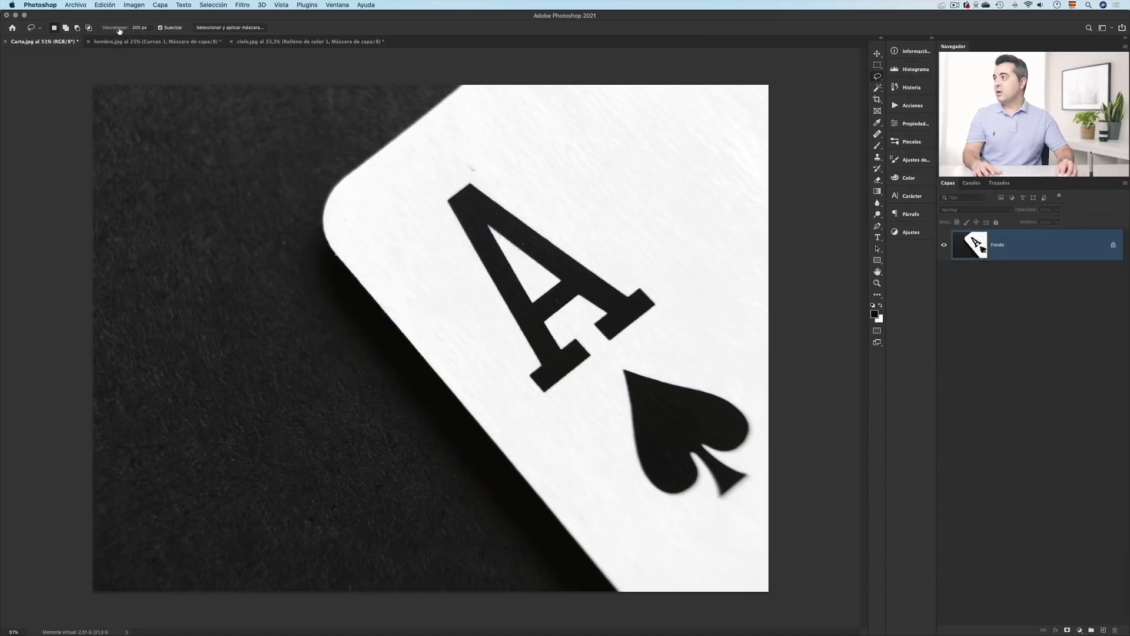
left_click_drag(117, 30, 62, 31)
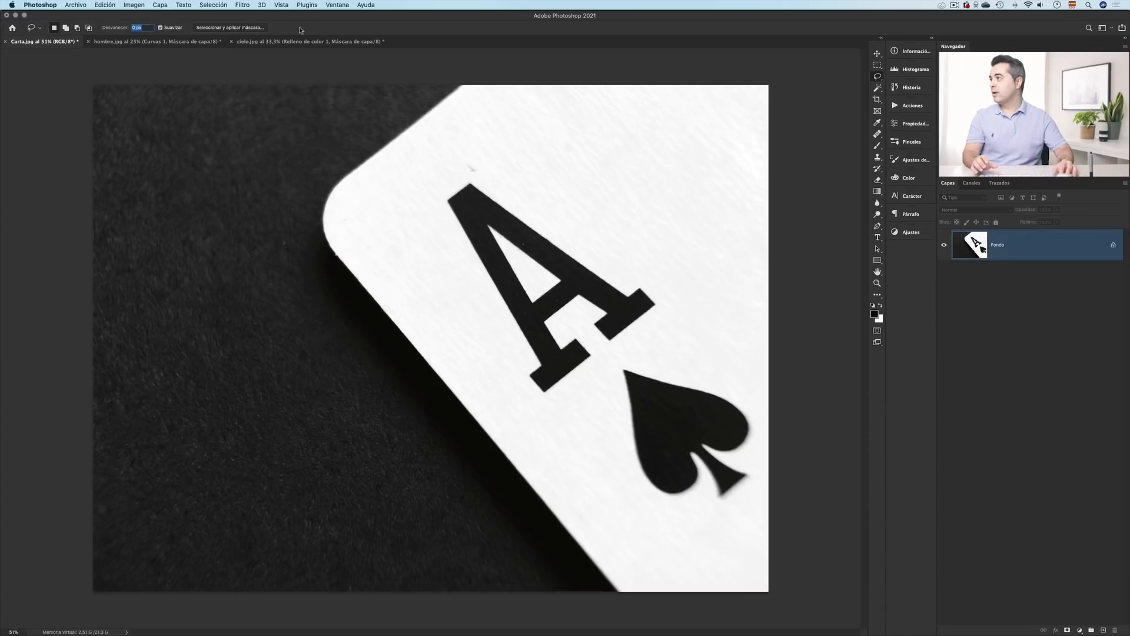
type("0")
key("Return")
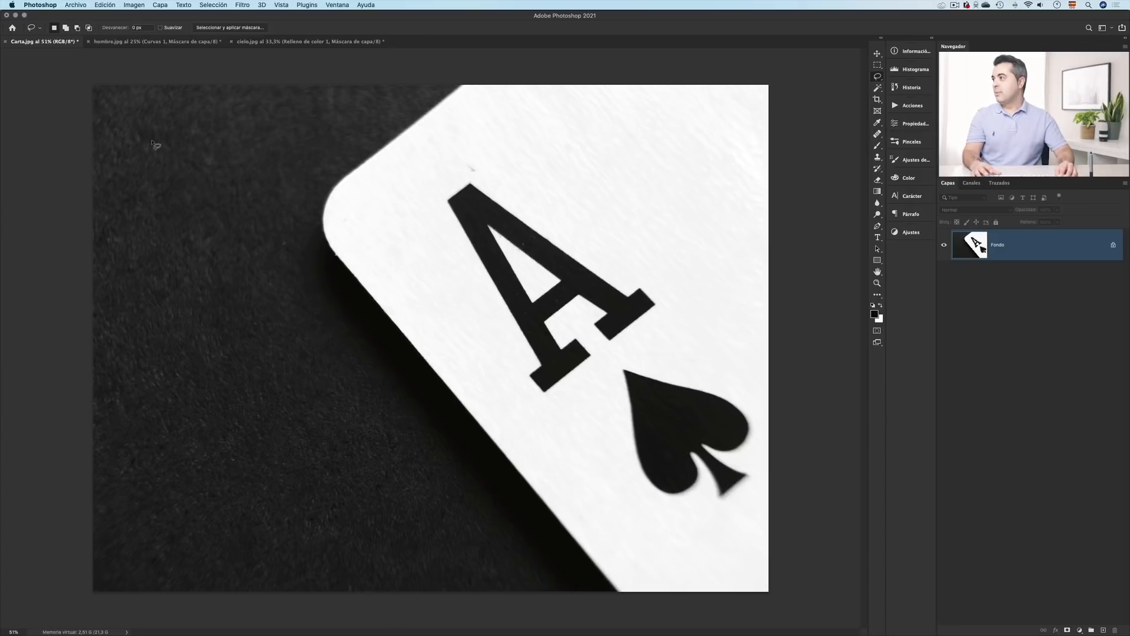
Step: Try a narrow, nearly vertical freehand selection on the dark background and deselect it
left_click_drag(152, 142, 143, 444)
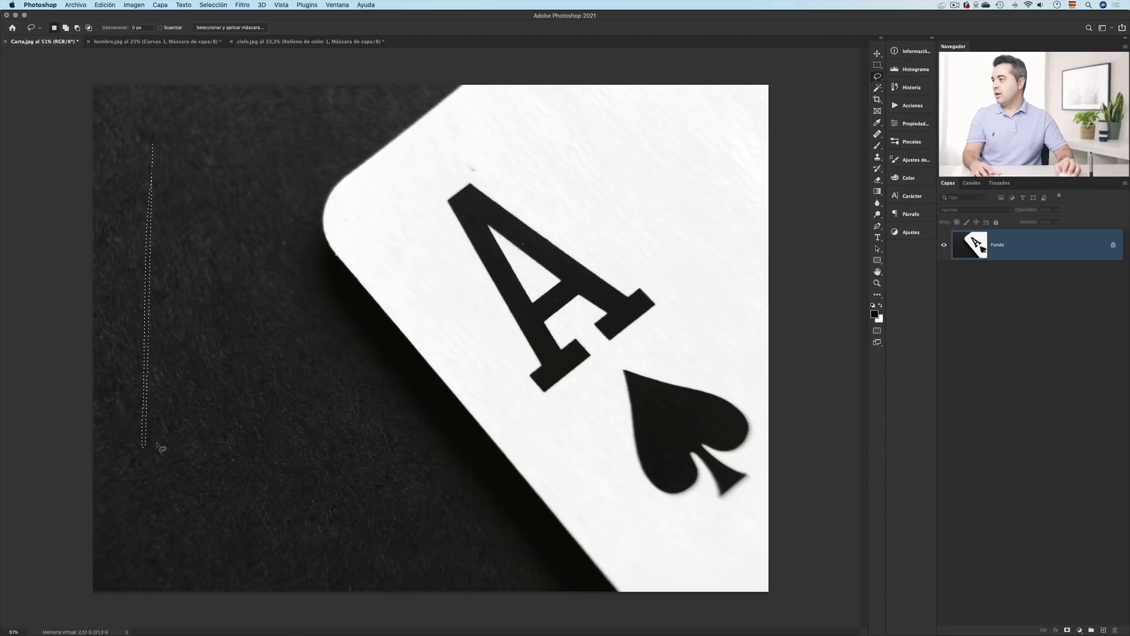
key("super+d")
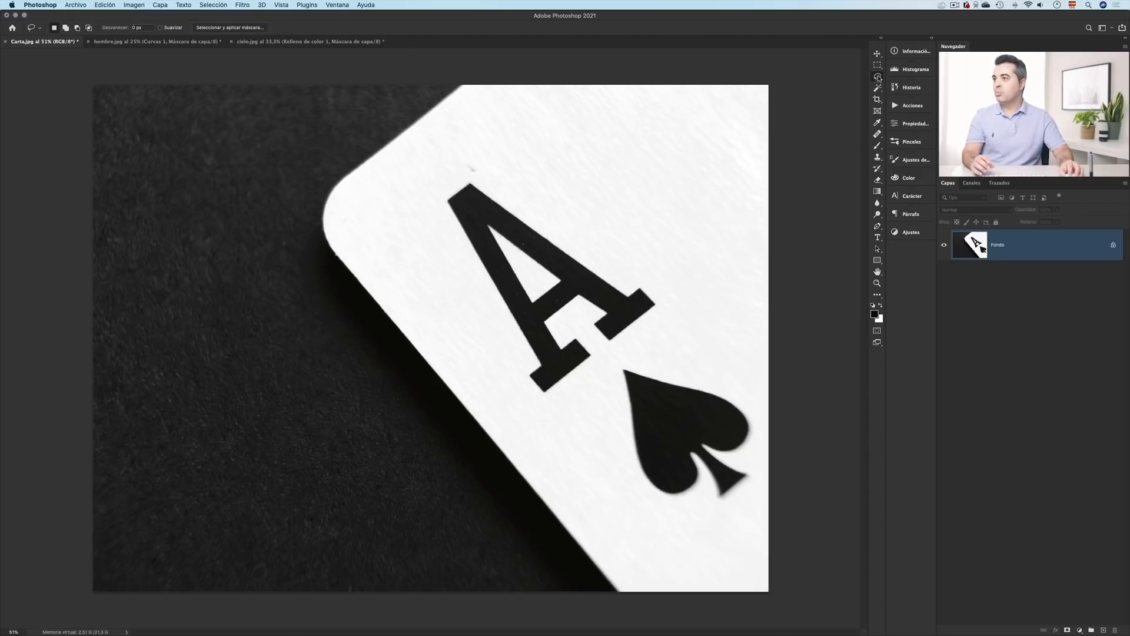
Step: Outline a tall right-angled triangle on the dark background beside the card with the Polygonal Lasso
left_click_drag(877, 76, 909, 84)
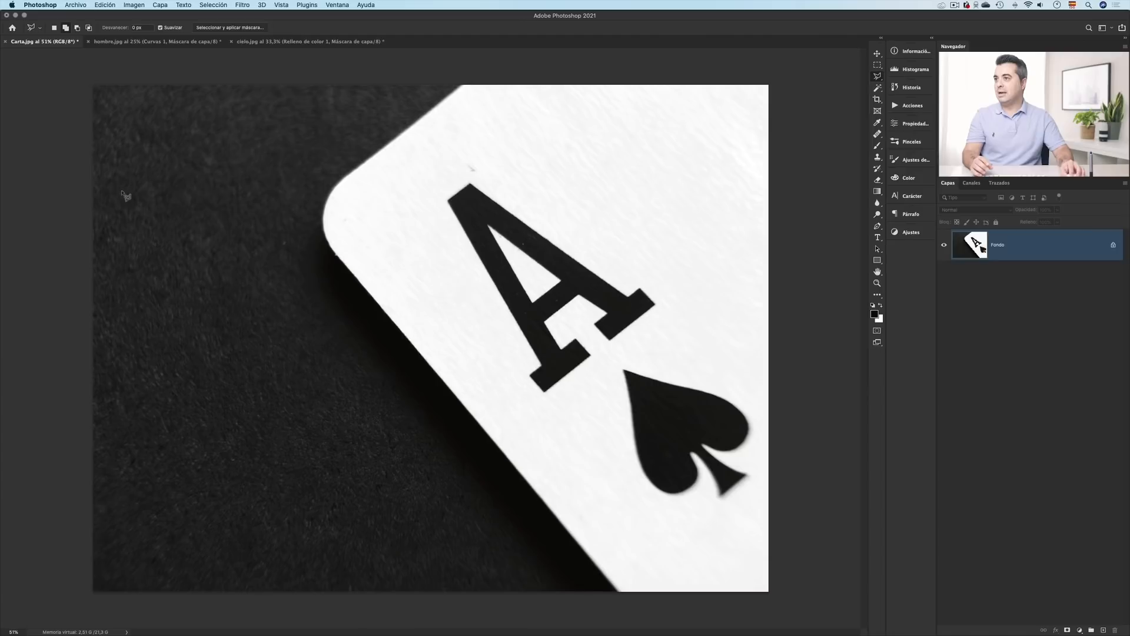
left_click(153, 130)
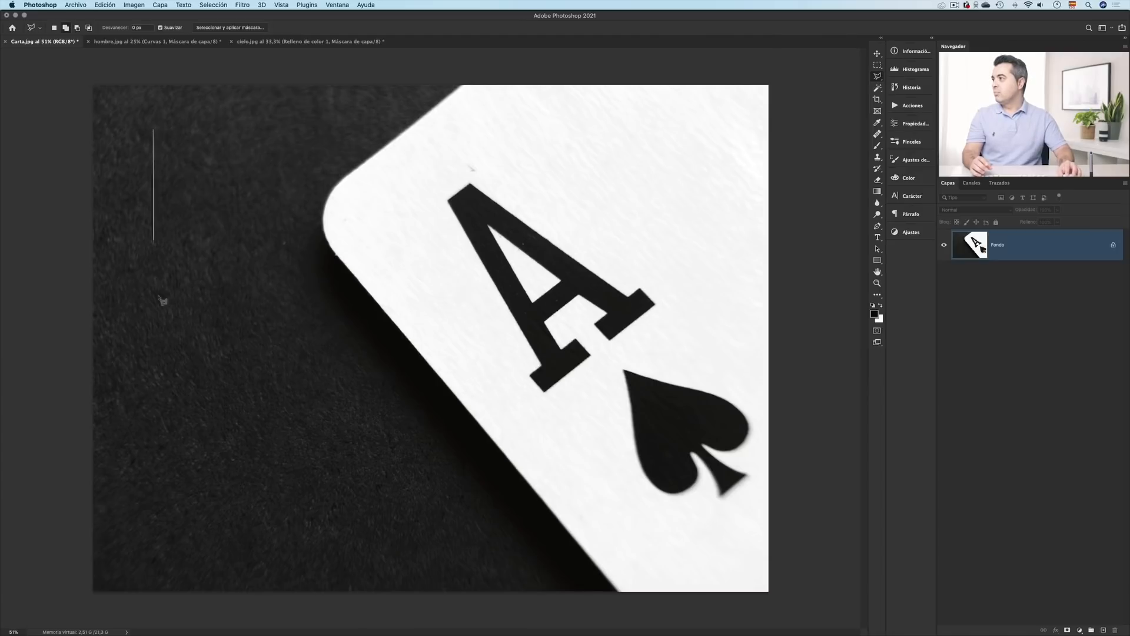
left_click(151, 517)
left_click(387, 518)
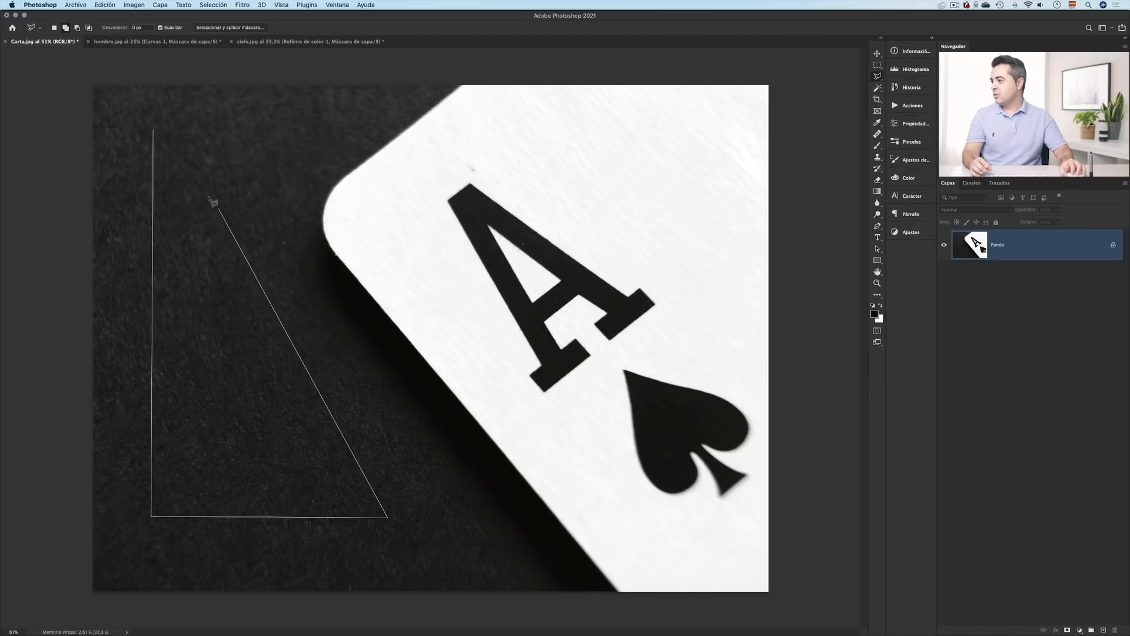
left_click(154, 133)
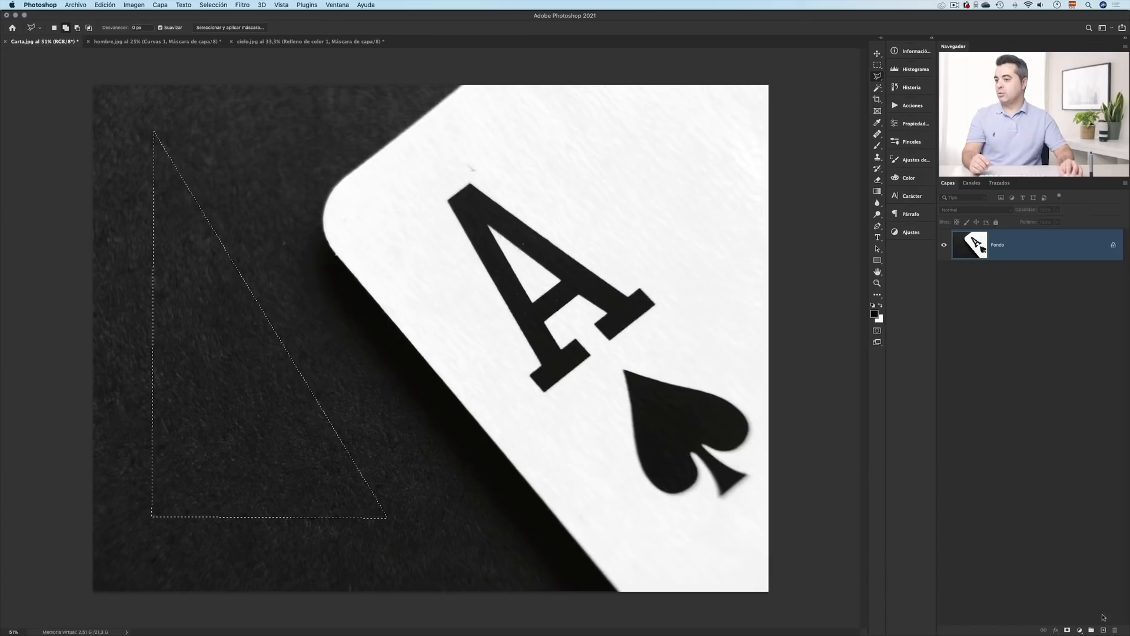
Step: Add a red solid color fill layer masked by the triangular selection
left_click(1080, 630)
left_click(1072, 464)
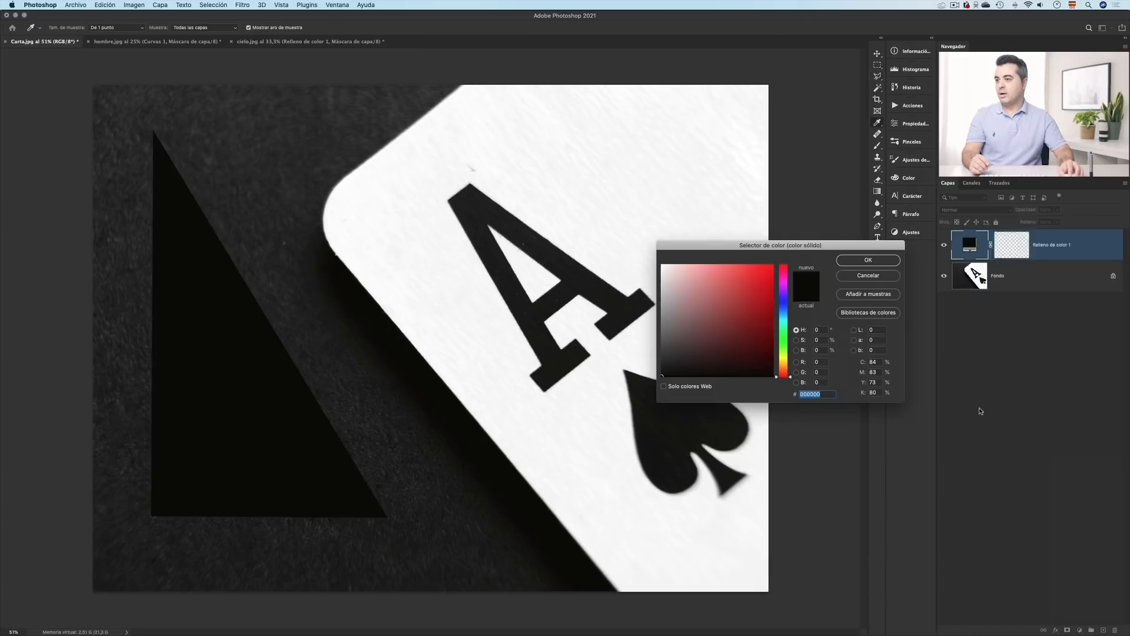
left_click(753, 297)
left_click(883, 259)
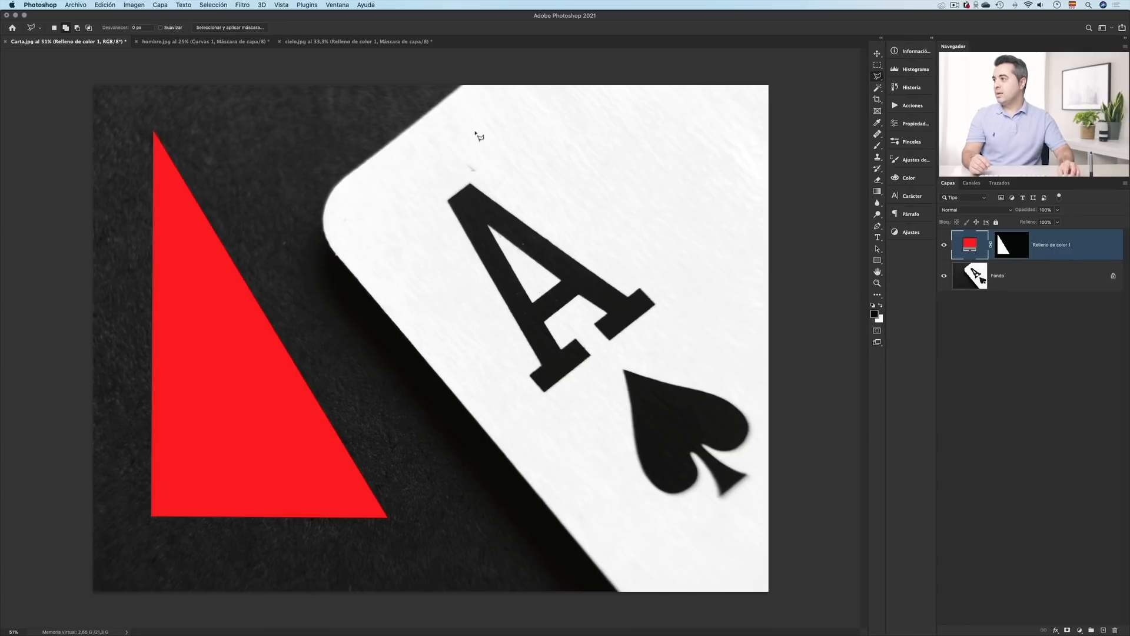
Step: Outline a second tall triangle across the card's letter A and spade with the Polygonal Lasso, without anti-aliasing
left_click(476, 132)
left_click(476, 511)
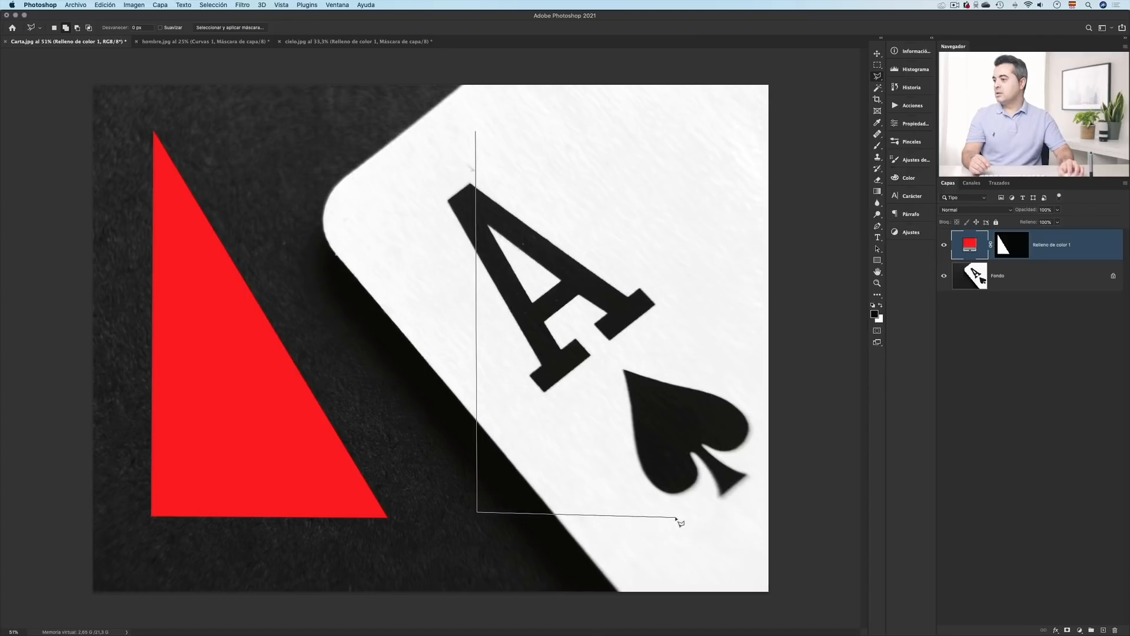
left_click(675, 517)
left_click(477, 134)
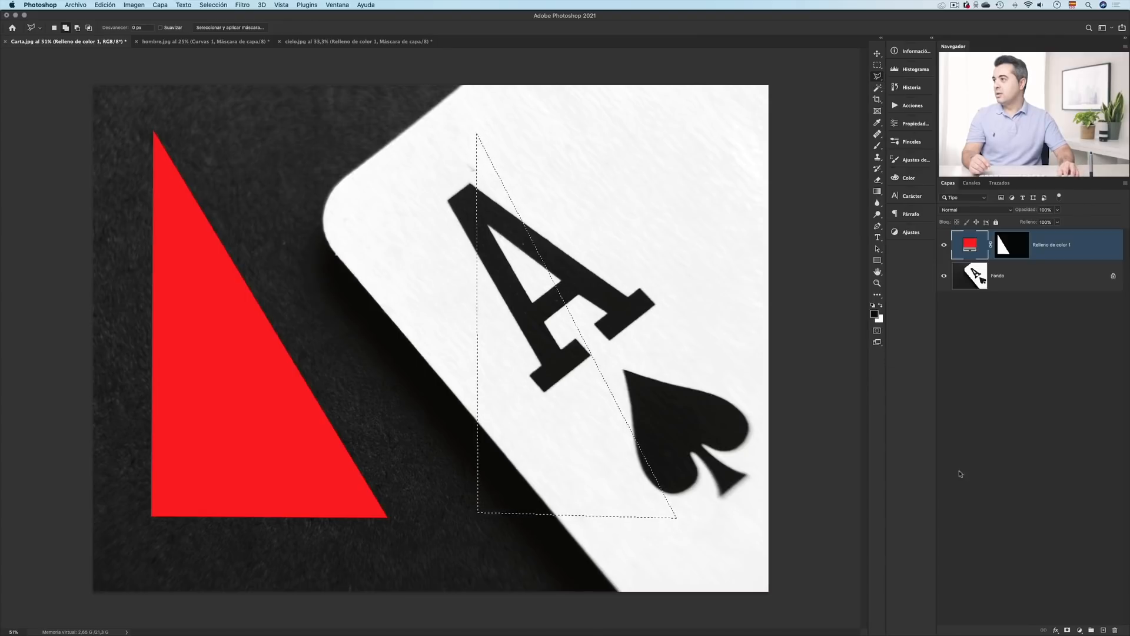
Step: Add a bright blue (0096ff) solid color fill layer masked by the second triangular selection
left_click(1079, 630)
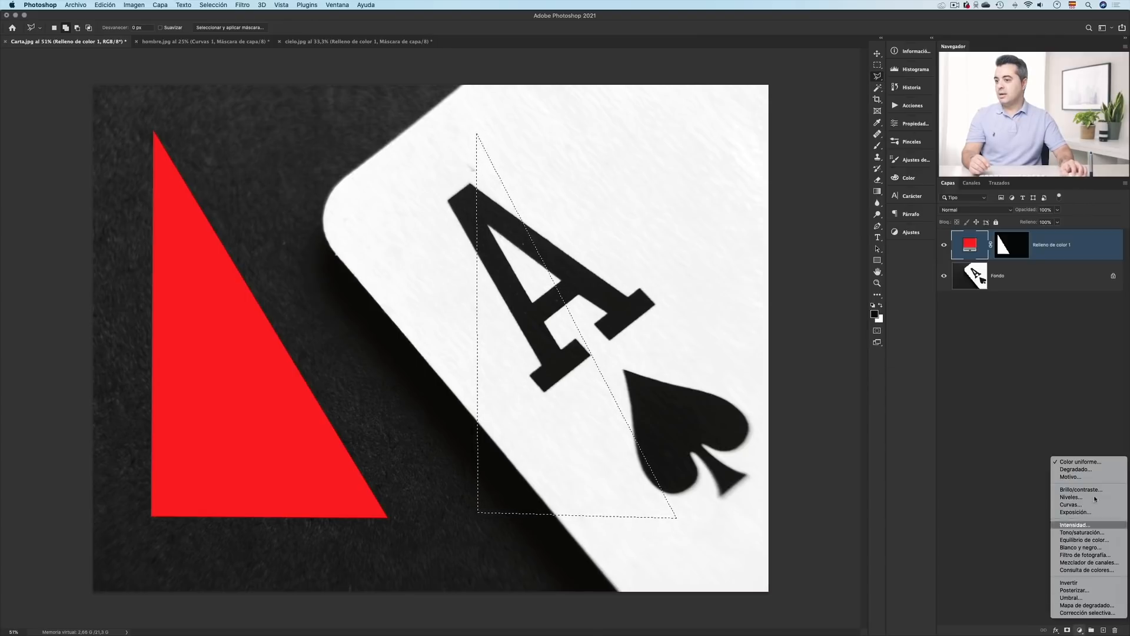
left_click(1080, 461)
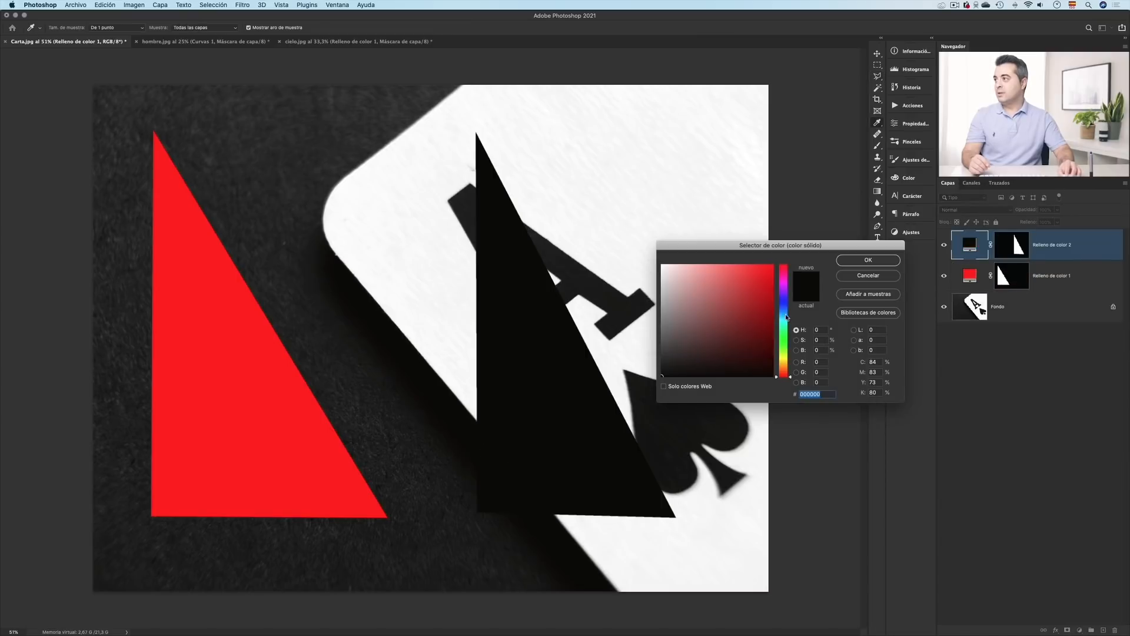
left_click(784, 313)
left_click_drag(710, 349, 767, 264)
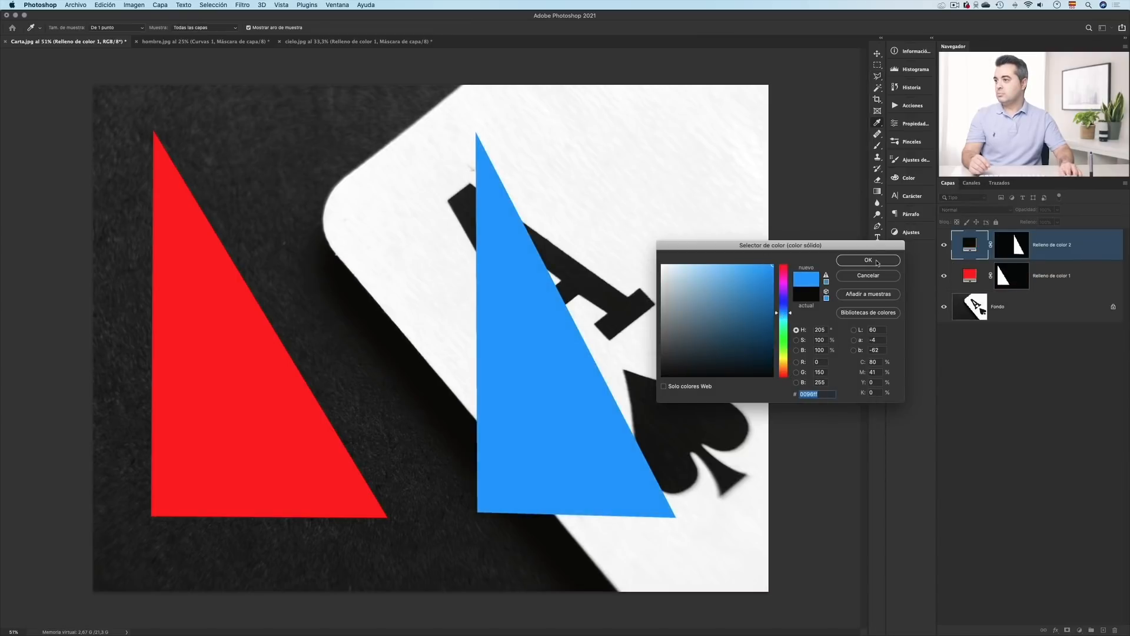
left_click(868, 260)
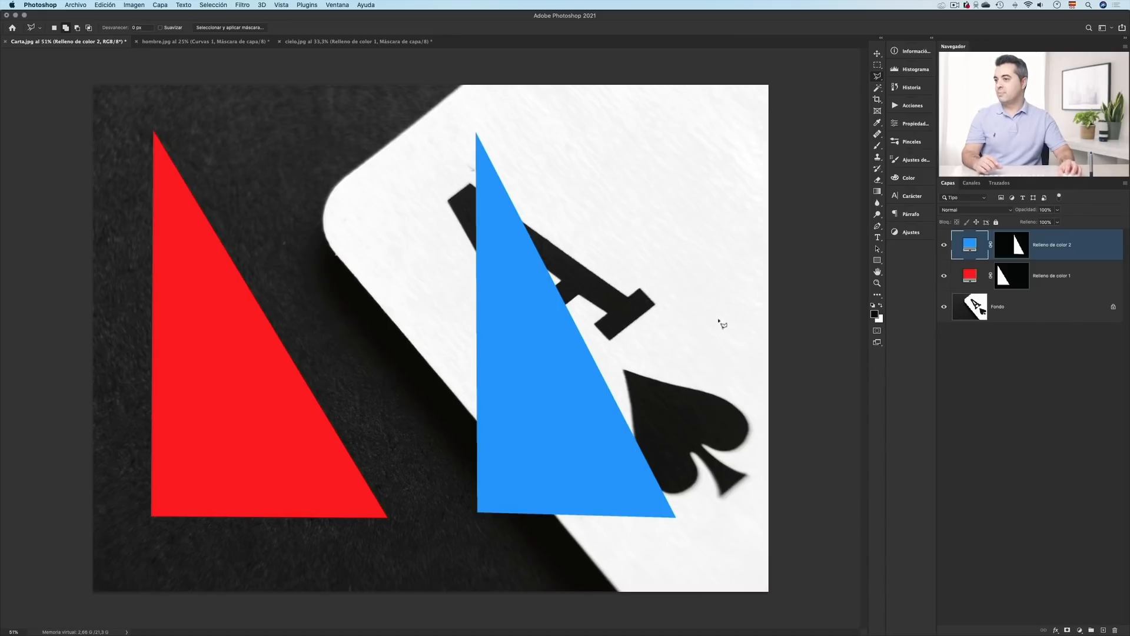
Step: Examine the pixel edges of the blue triangle, the card and the red triangle up close to compare their smoothness
left_click_drag(582, 312, 706, 319)
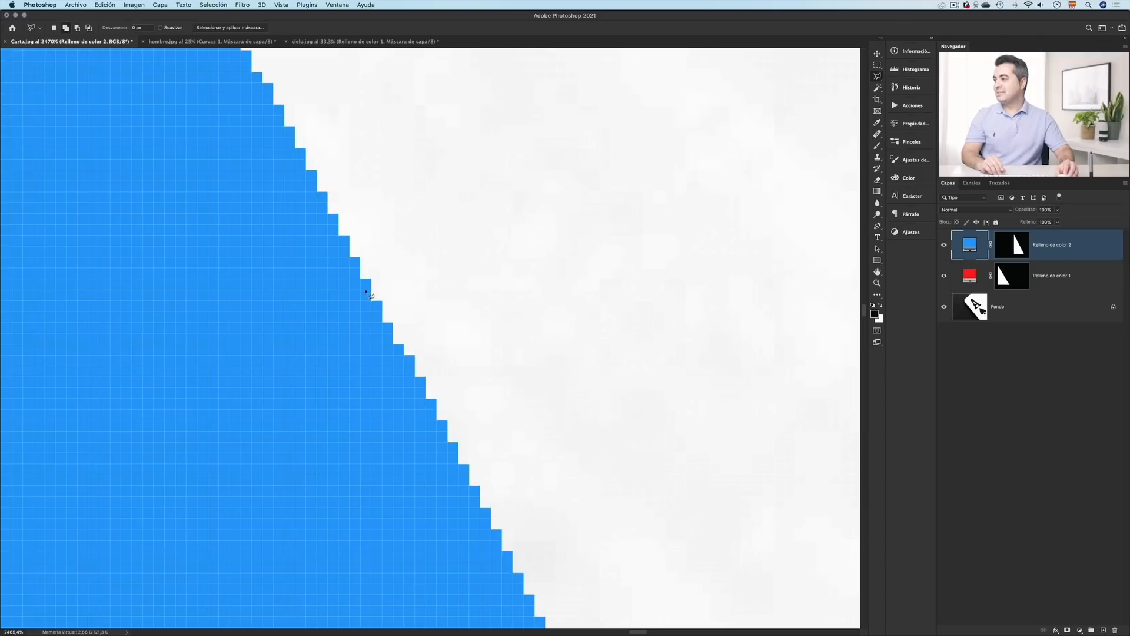
key("super+space")
left_click_drag(380, 306, 316, 321)
scroll(229, 313, "left", 10)
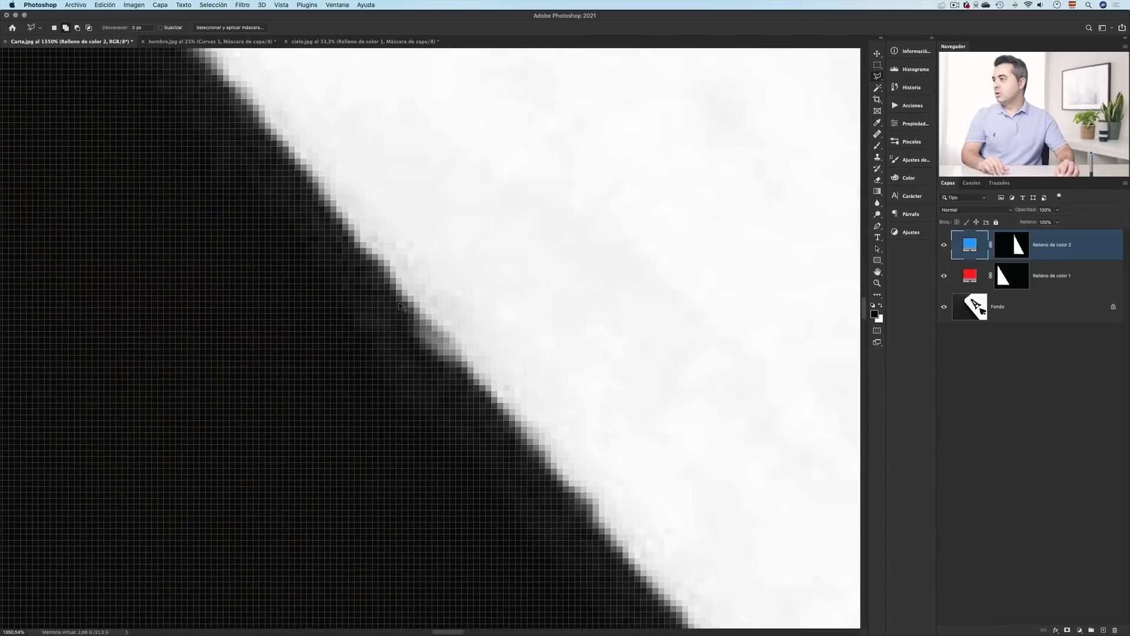
left_click_drag(396, 299, 543, 314)
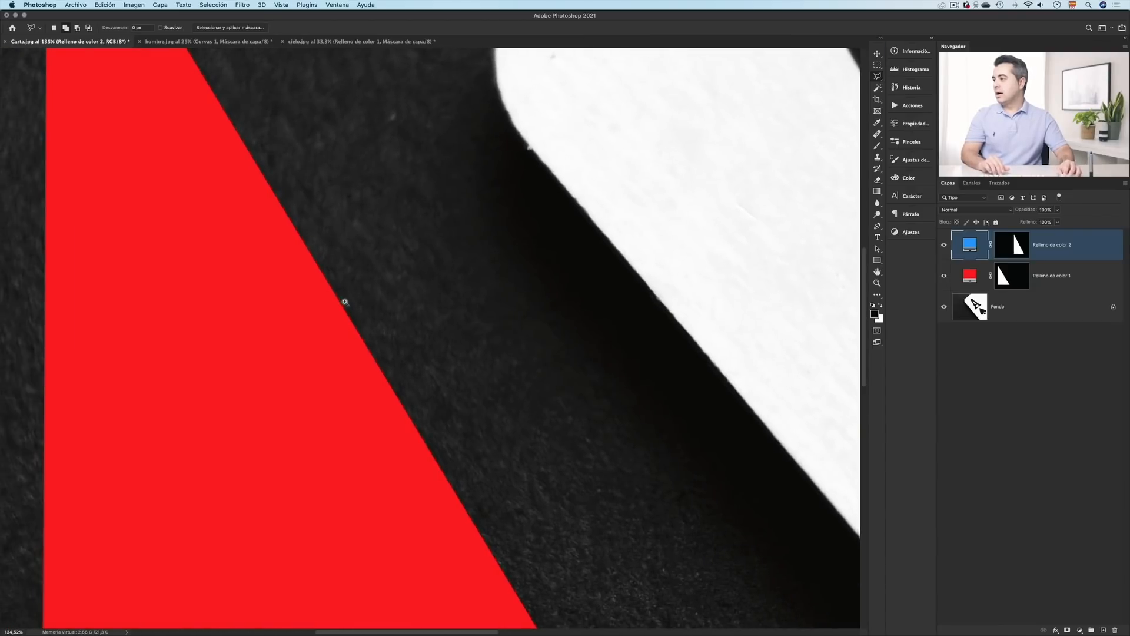
mouse_move(344, 301)
left_mouse_down()
mouse_move(432, 303)
mouse_move(371, 311)
mouse_move(390, 311)
mouse_move(358, 327)
mouse_move(295, 328)
mouse_move(306, 320)
left_mouse_up()
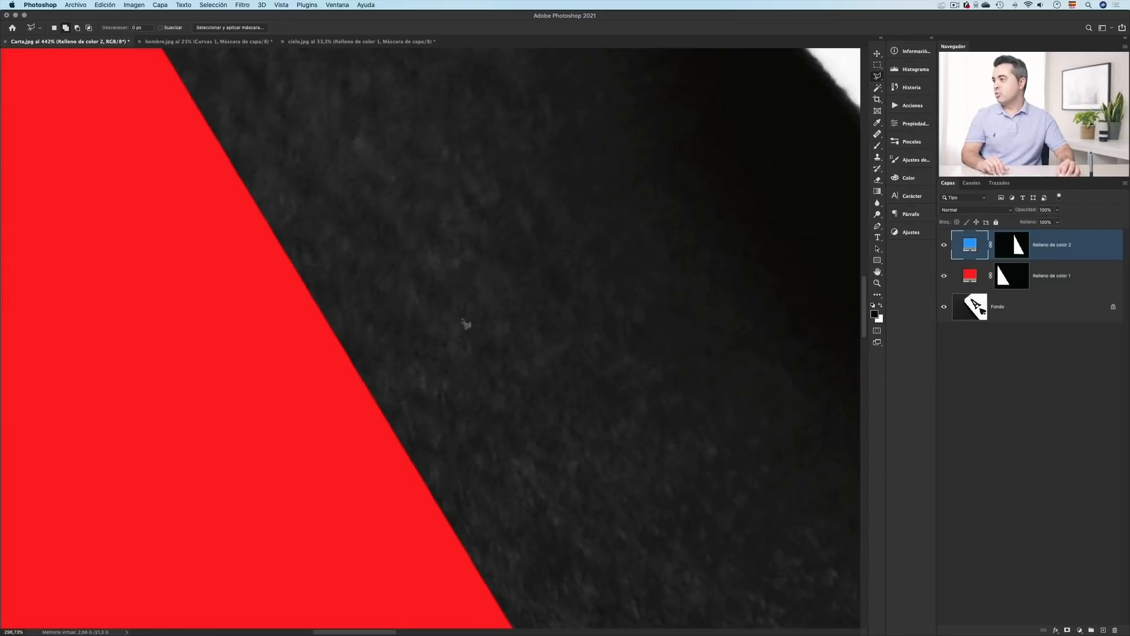
left_click_drag(585, 301, 56, 298)
left_click_drag(537, 280, 459, 282)
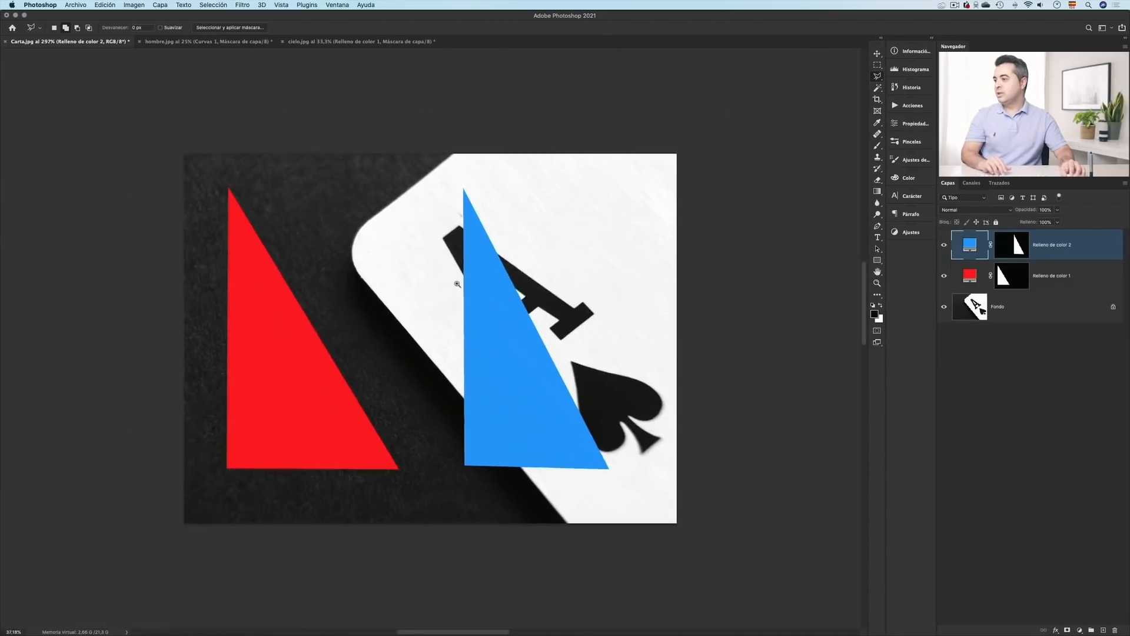
left_click_drag(553, 323, 647, 341)
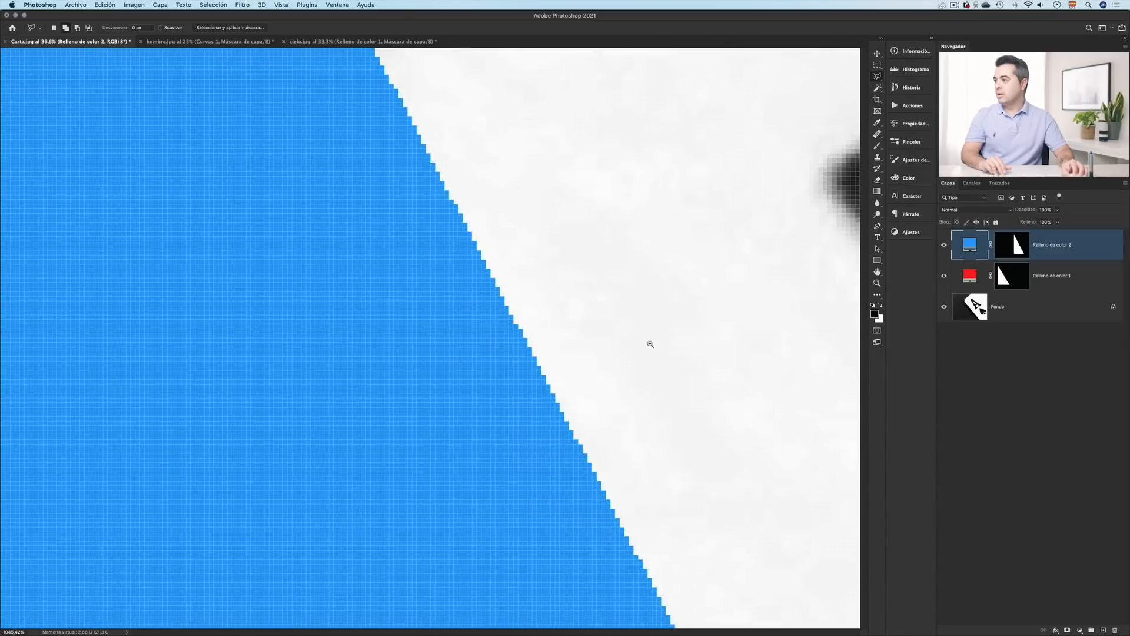
left_click_drag(512, 328, 367, 334)
left_click_drag(189, 333, 124, 403)
left_click_drag(401, 325, 186, 269)
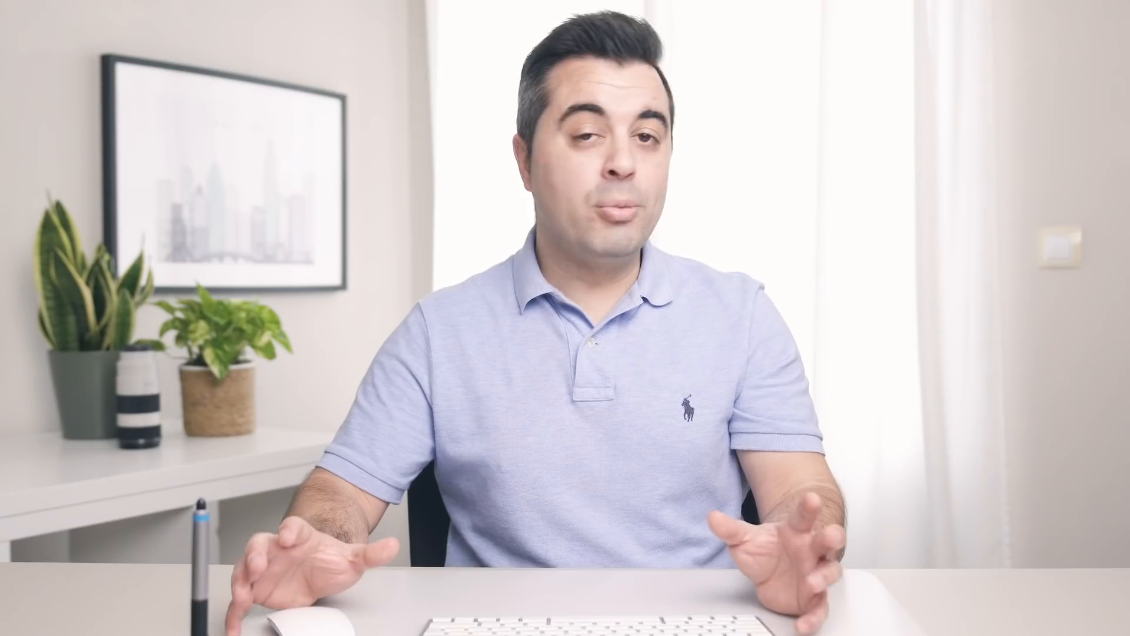
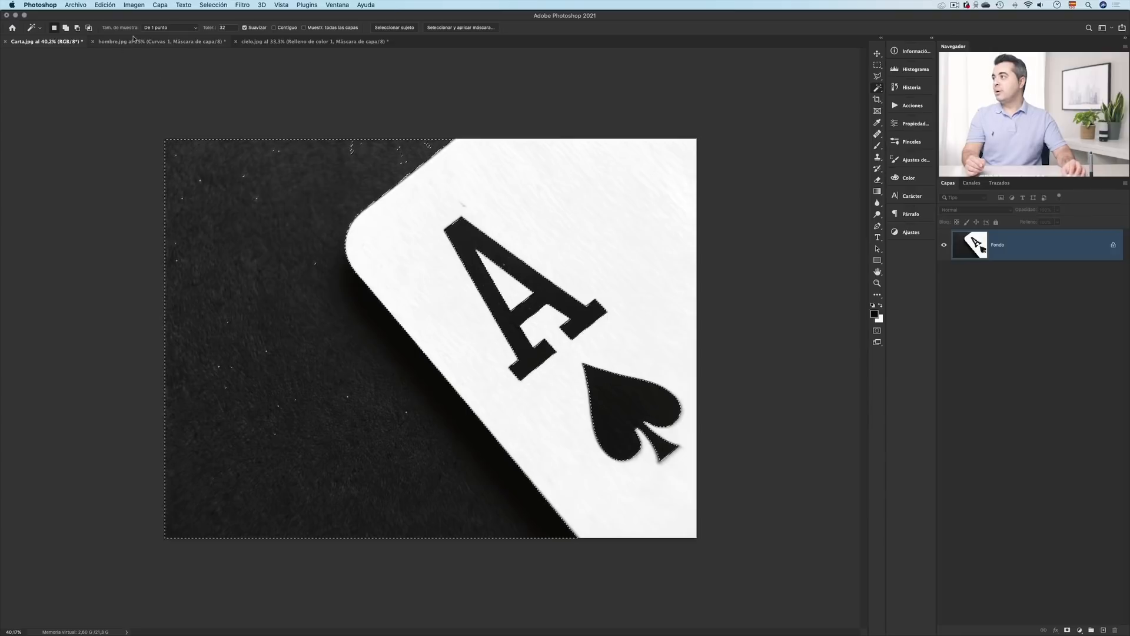
Step: Deselect the dark areas and set the Magic Wand's sample size to a 3 by 3 average
key("super+d")
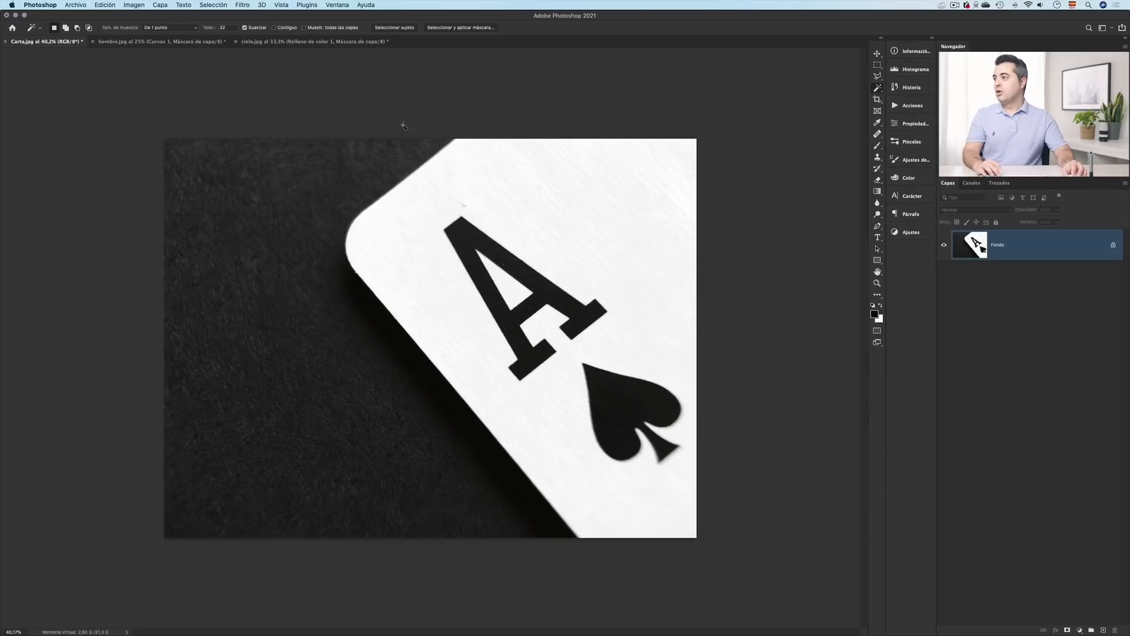
left_click(156, 30)
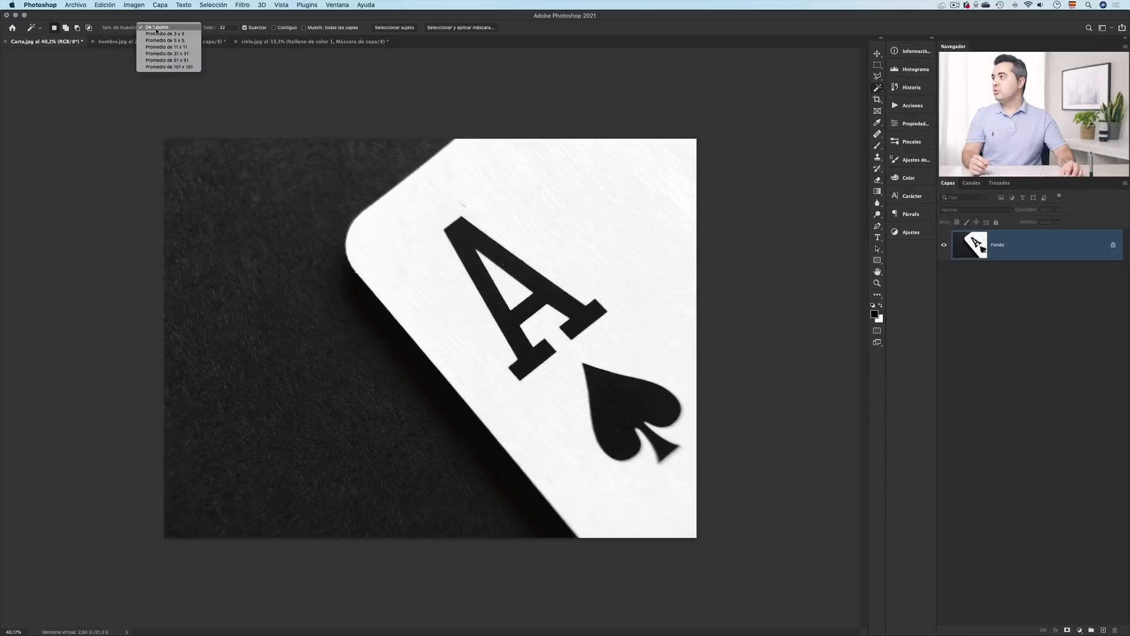
left_click(173, 28)
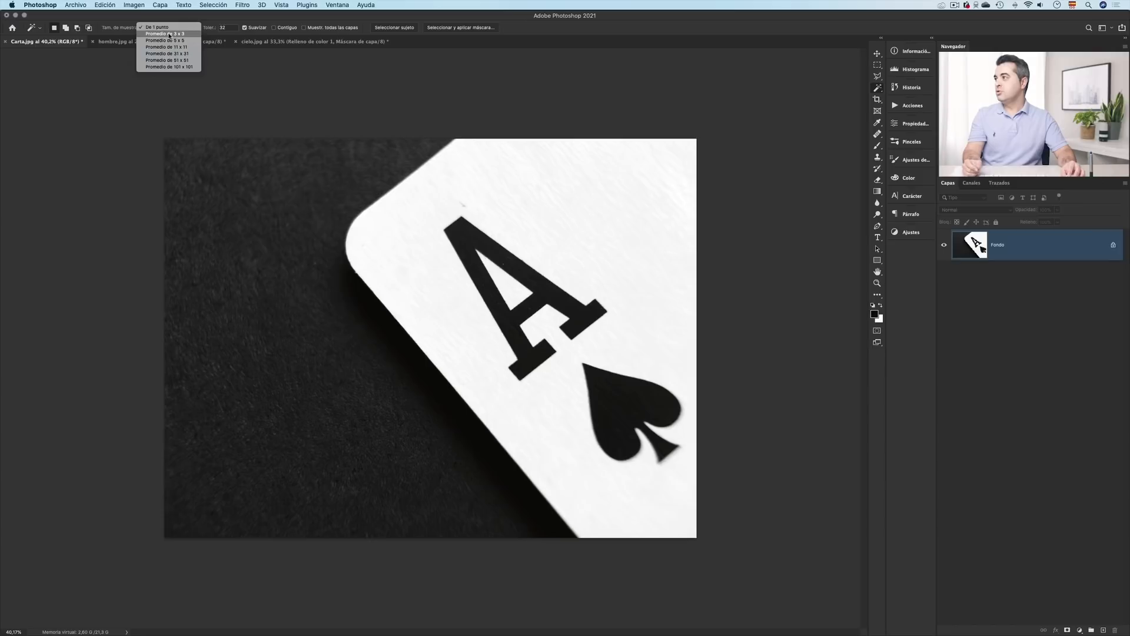
left_click(170, 34)
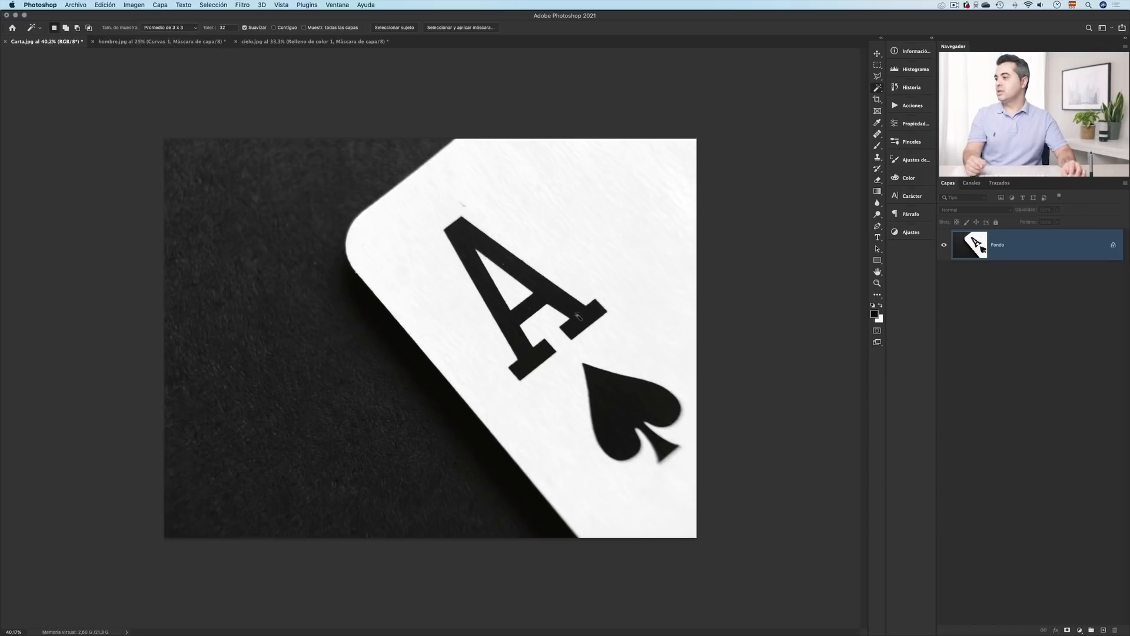
Step: Try a Magic Wand selection sampled from the letter A at tolerance 0, inspect it up close and deselect it
scroll(557, 285, "up", 5)
scroll(512, 274, "up", 2)
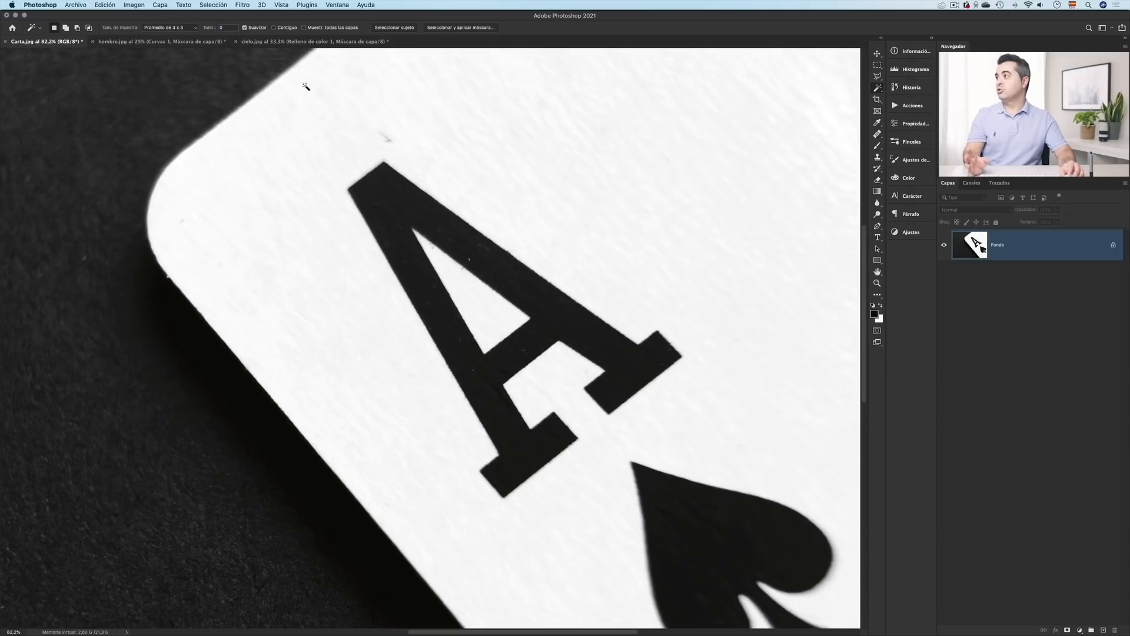
left_click(398, 205)
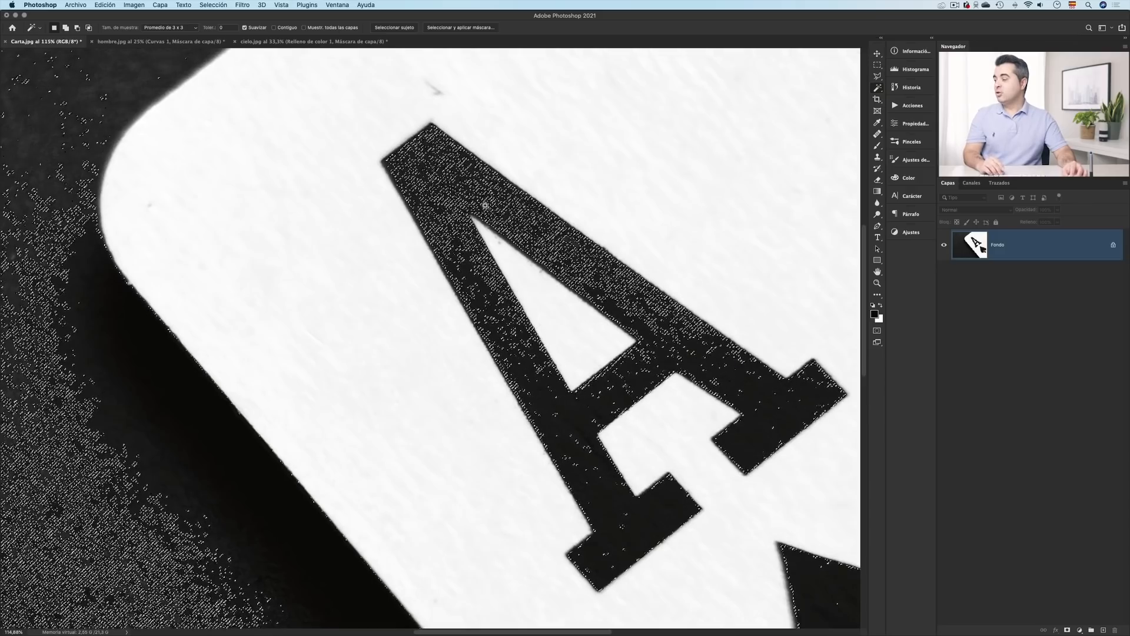
key("super+d")
left_click_drag(484, 207, 456, 207)
left_click(224, 307)
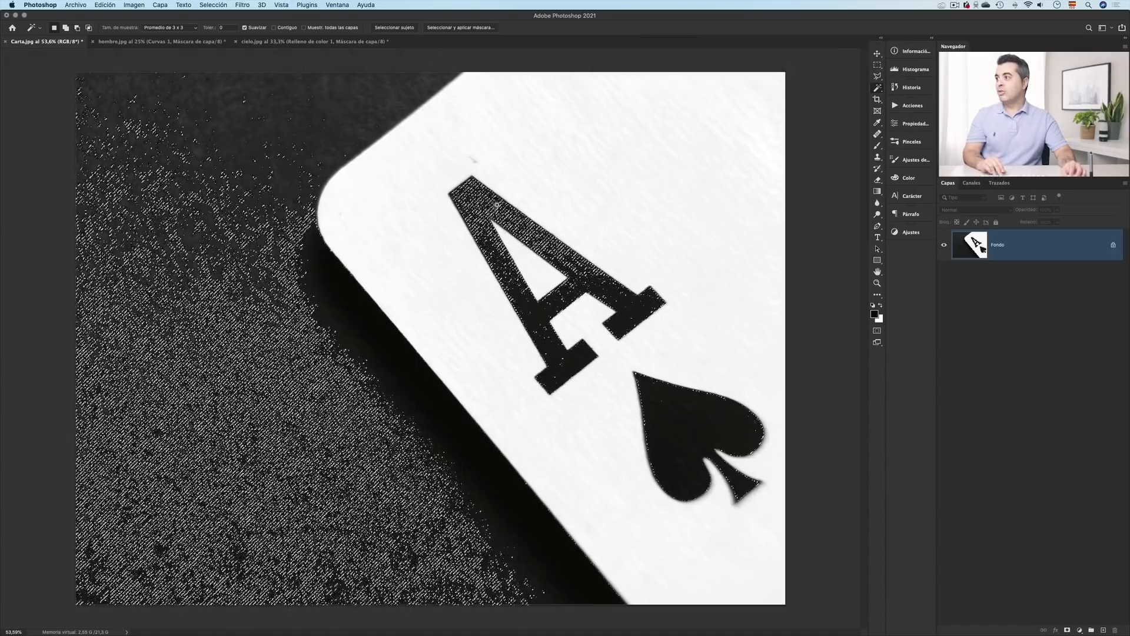
left_click_drag(495, 213, 532, 211)
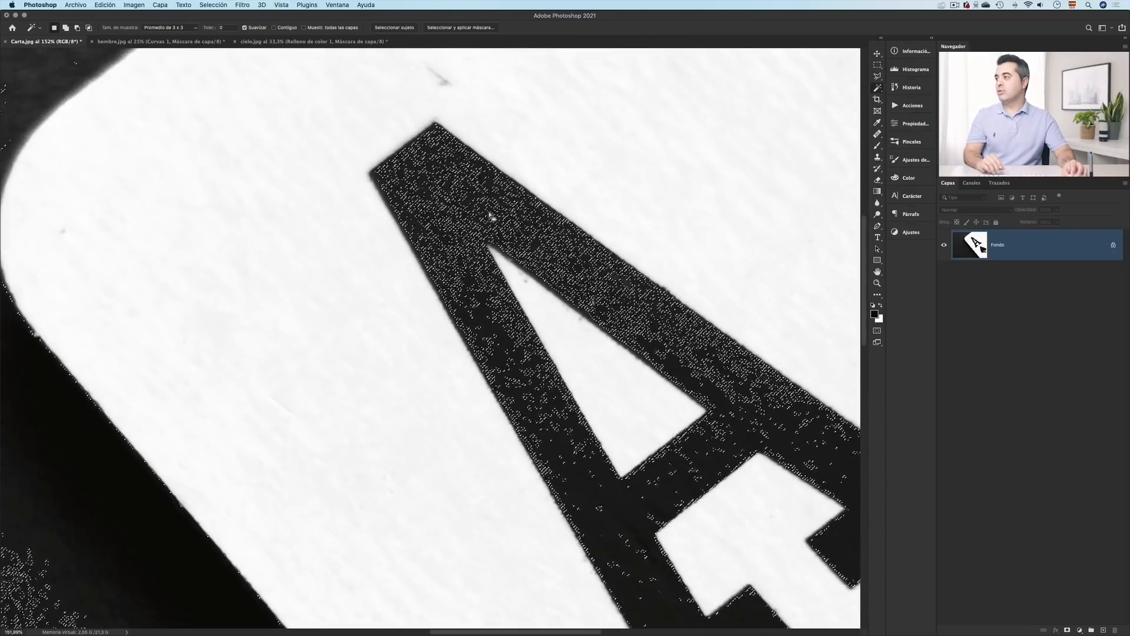
key("super+0")
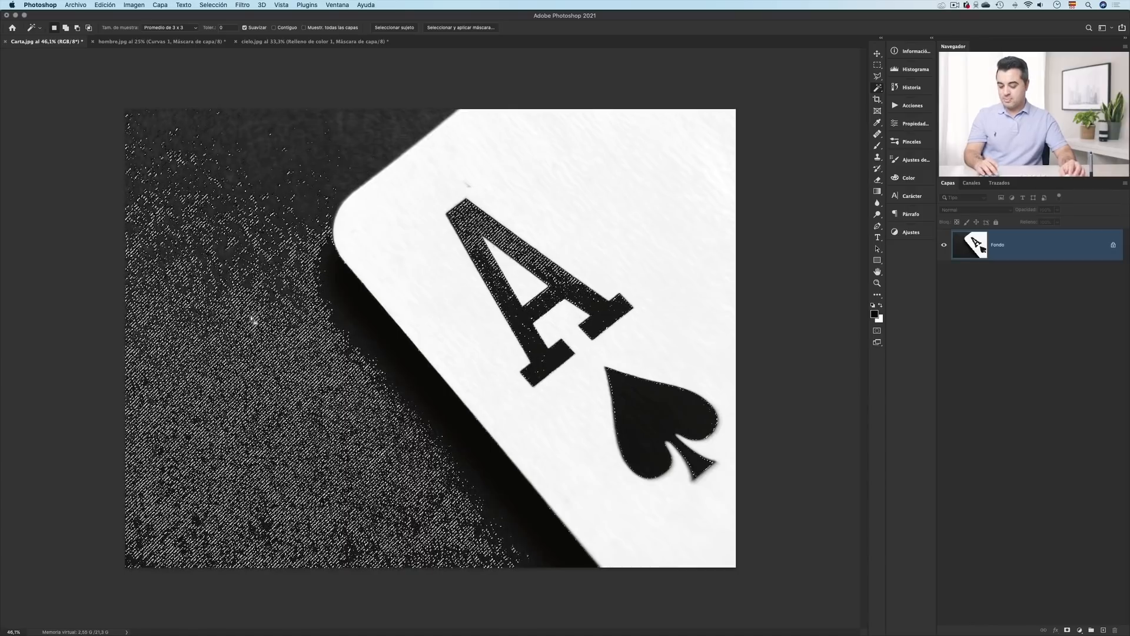
key("super+d")
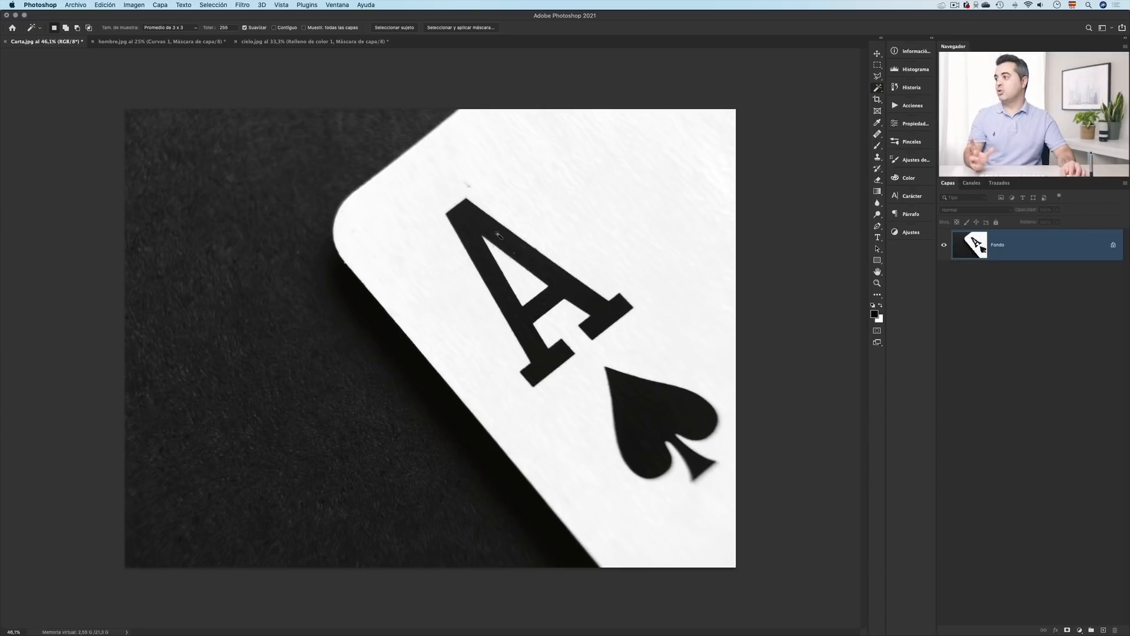
Step: Sample the letter A with the Magic Wand at tolerance 255, and again with the tolerance set to 30
left_click(482, 225)
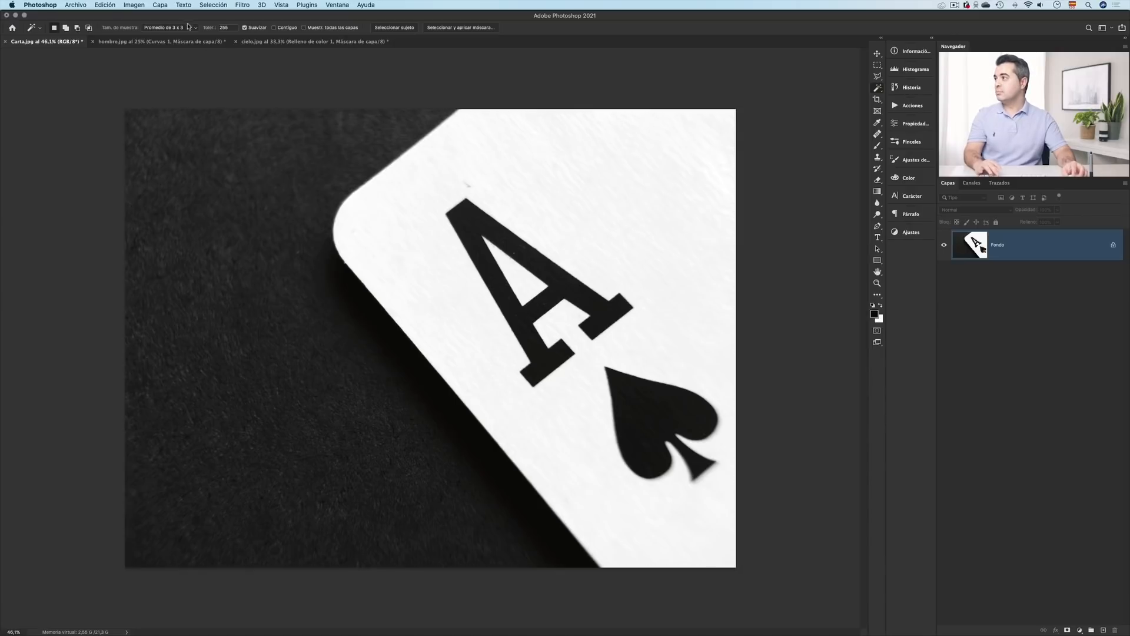
type("30")
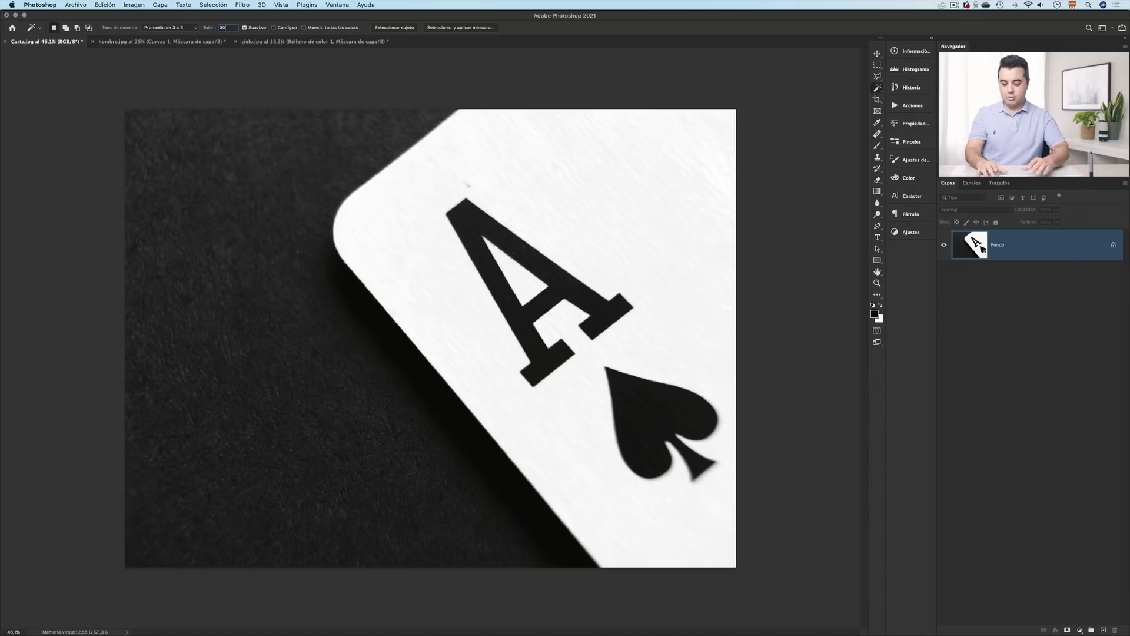
left_click(480, 225)
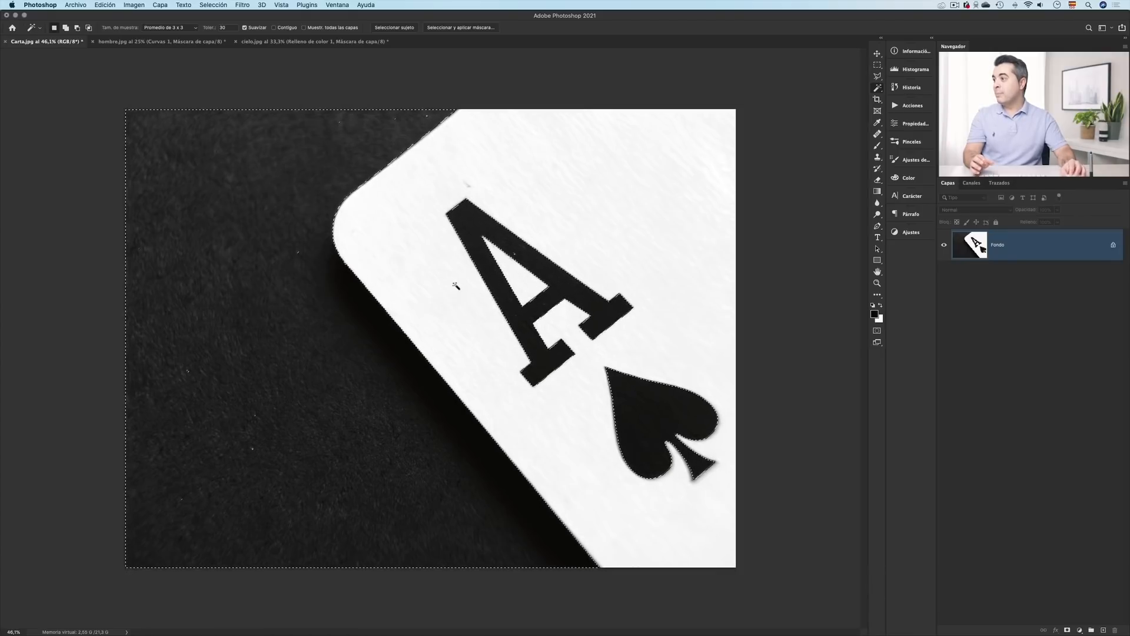
Step: Try a red solid color fill layer on the Magic Wand selection, cancel it and deselect
left_click(1079, 629)
left_click(1080, 461)
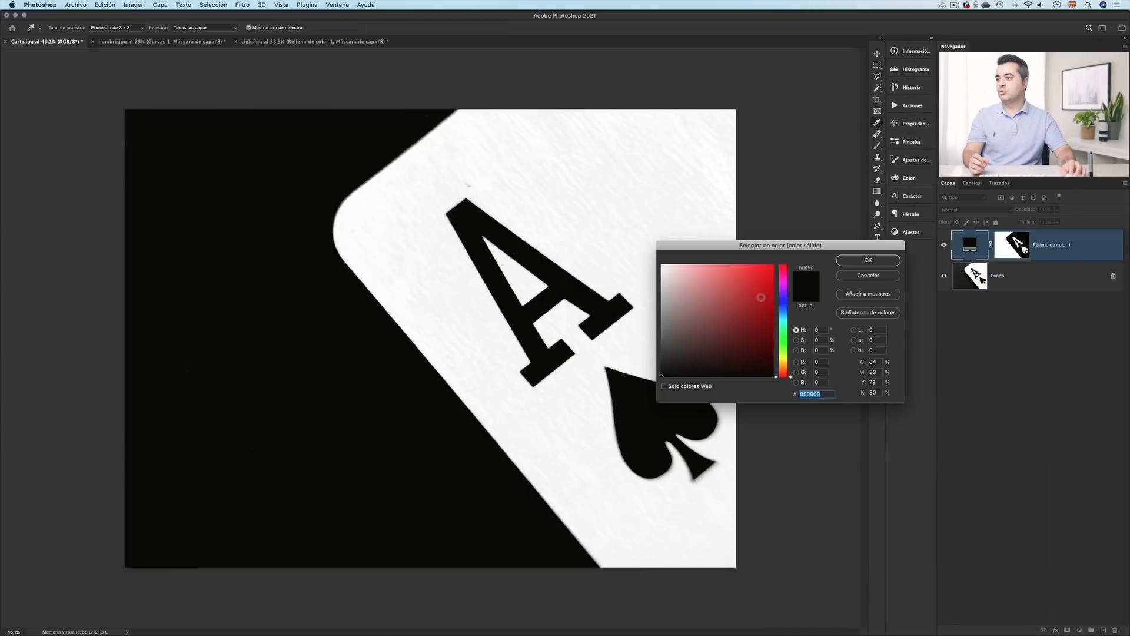
left_click(773, 265)
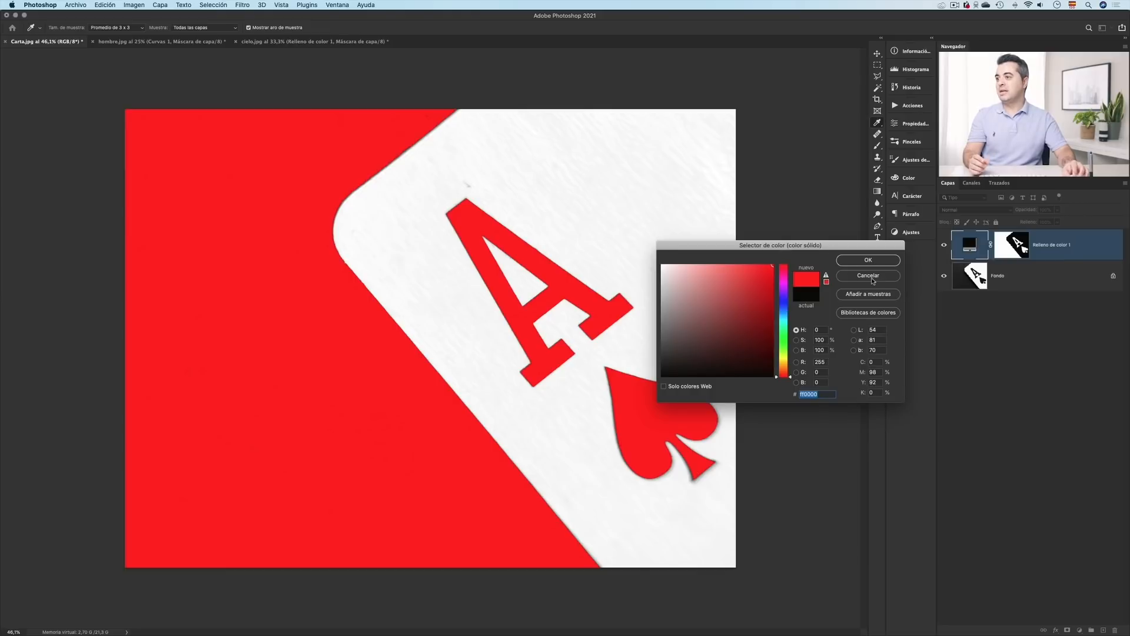
left_click(873, 277)
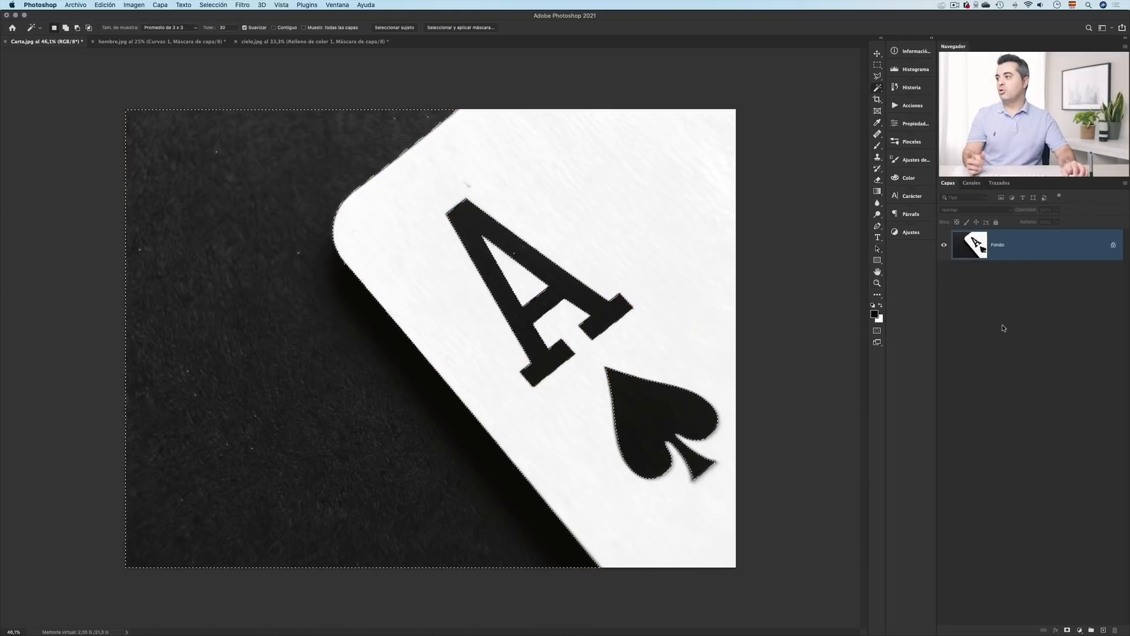
key("super+d")
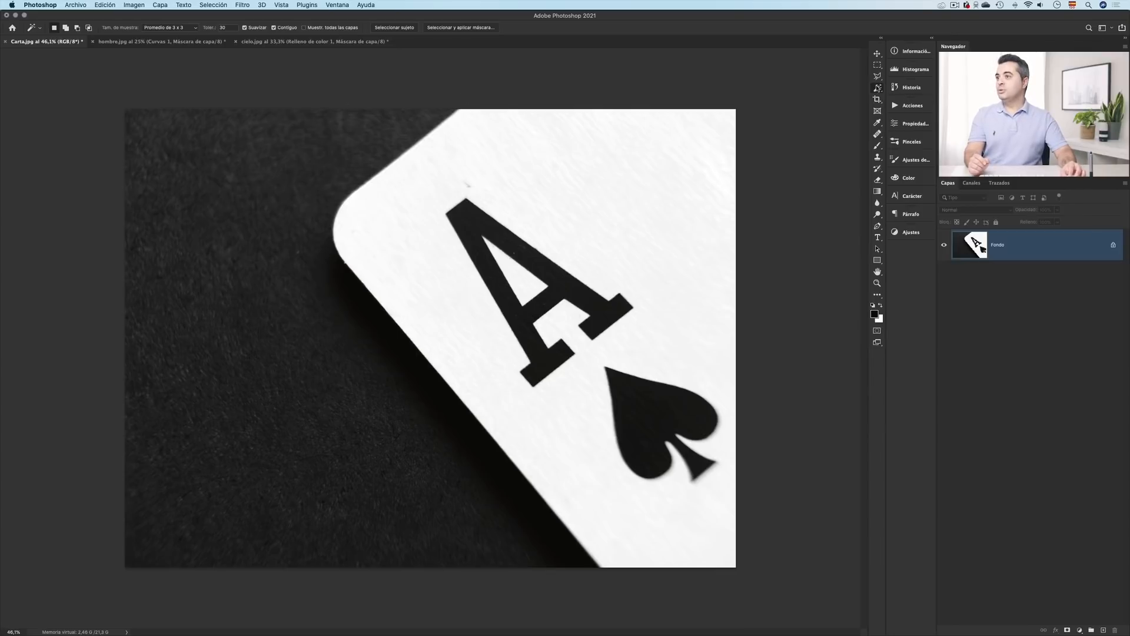
Step: Switch to the Quick Selection tool, shrink its brush and select from inside the upper part of the letter A
left_click(878, 88)
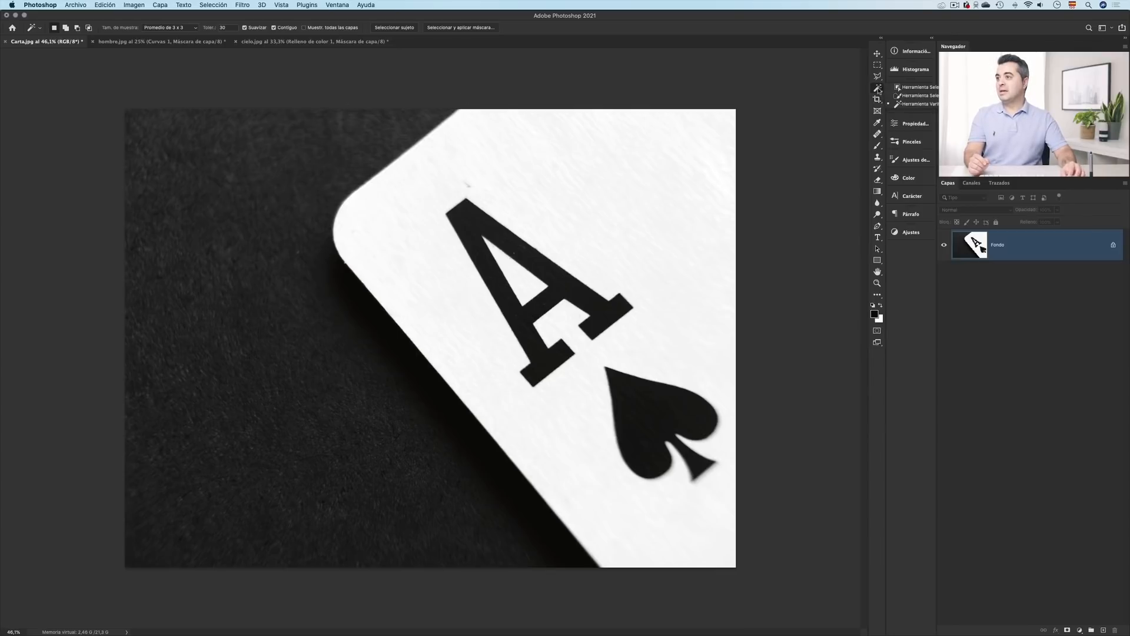
left_click(928, 96)
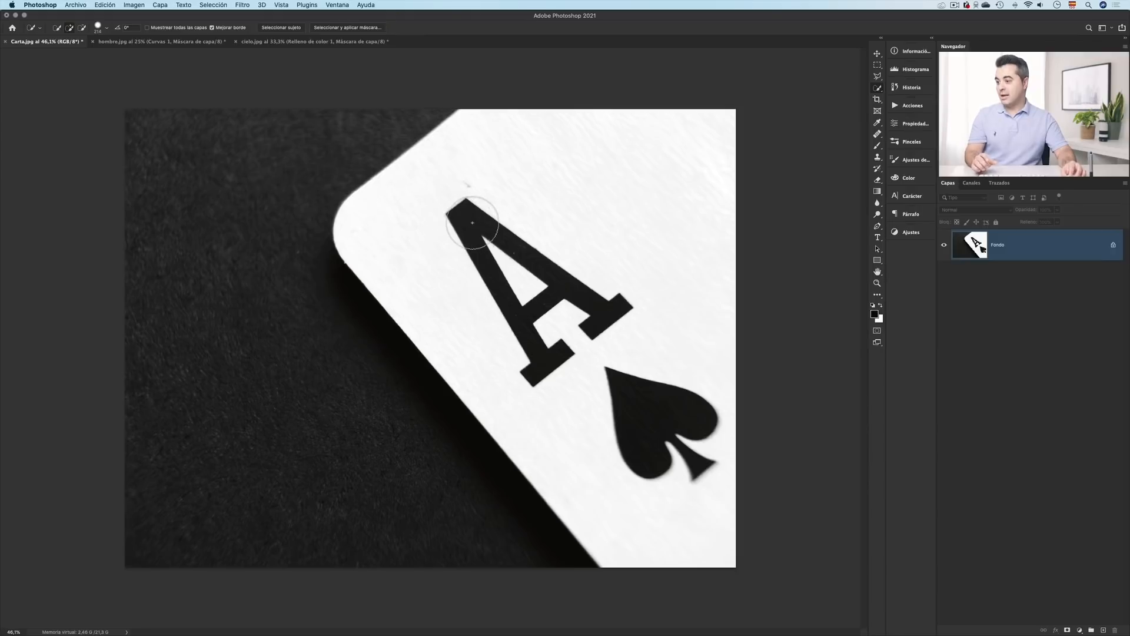
left_click_drag(472, 220, 461, 219, "ctrl+alt")
scroll(471, 216, "up", 5)
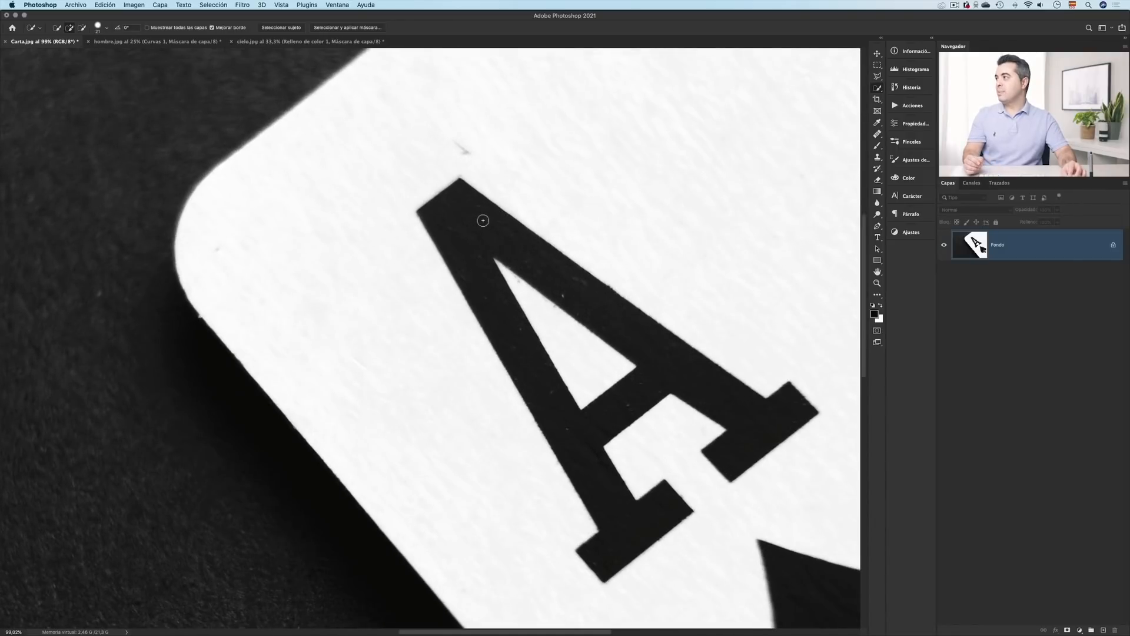
left_click(476, 222)
Step: Select the dark background around the card with the Quick Selection tool and add the letter A to the selection
scroll(466, 220, "down", 4)
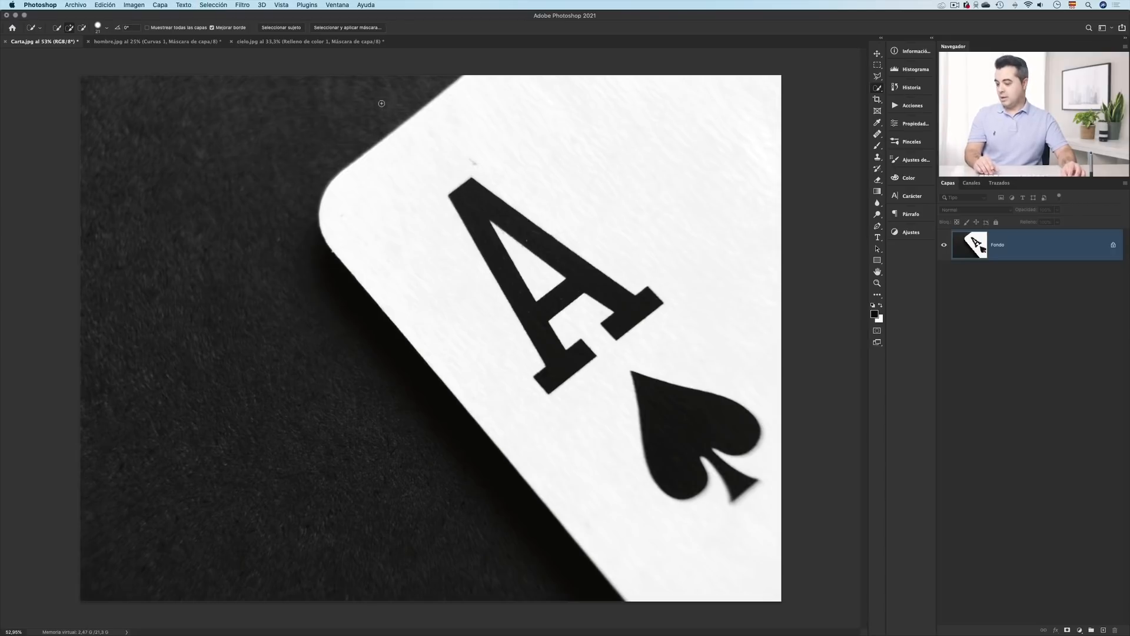
mouse_move(382, 103)
left_mouse_down()
mouse_move(301, 134)
mouse_move(274, 115)
mouse_move(143, 108)
mouse_move(126, 137)
mouse_move(131, 254)
mouse_move(149, 308)
mouse_move(403, 471)
left_mouse_up()
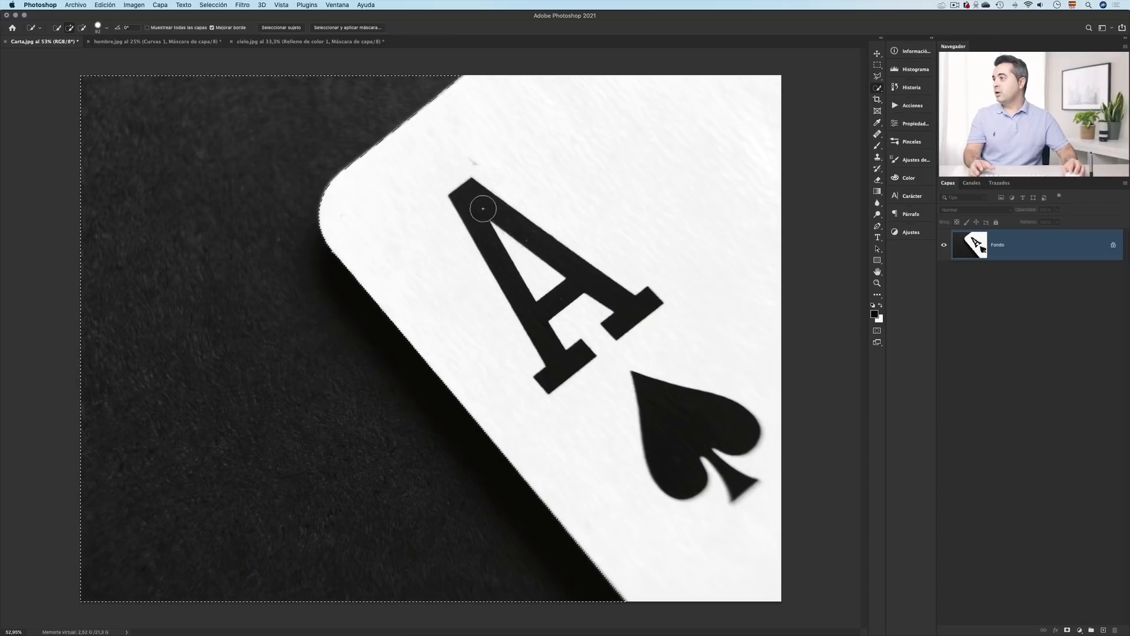
left_click_drag(482, 208, 554, 385, "ctrl+alt")
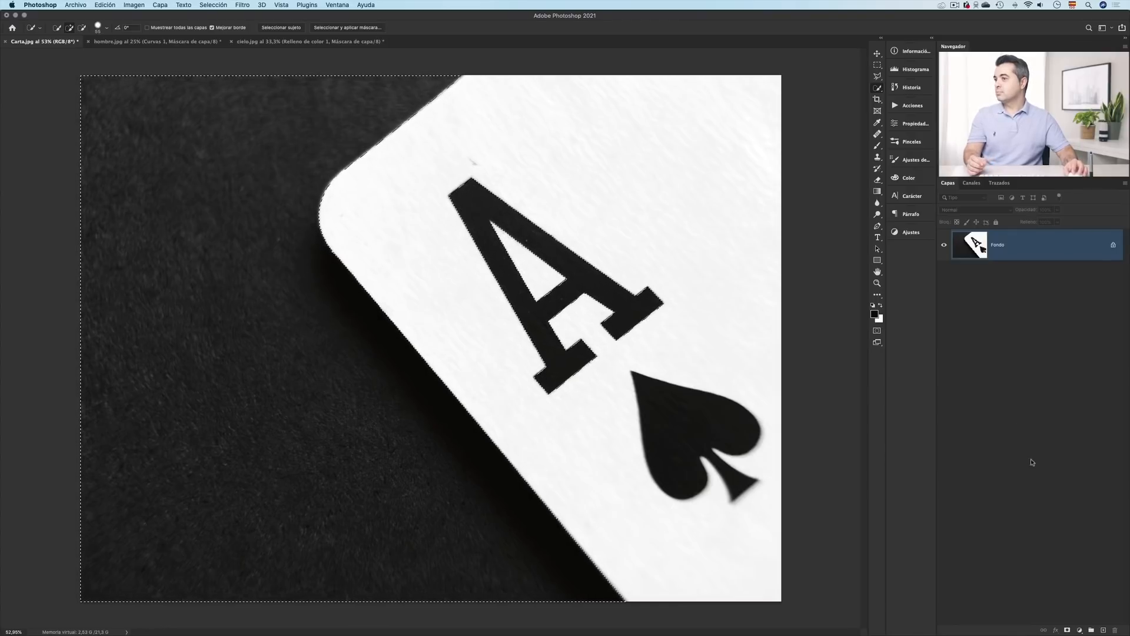
Step: Try a red solid color fill layer on the Quick Selection of the background and letter A, and cancel it
left_click(1082, 630)
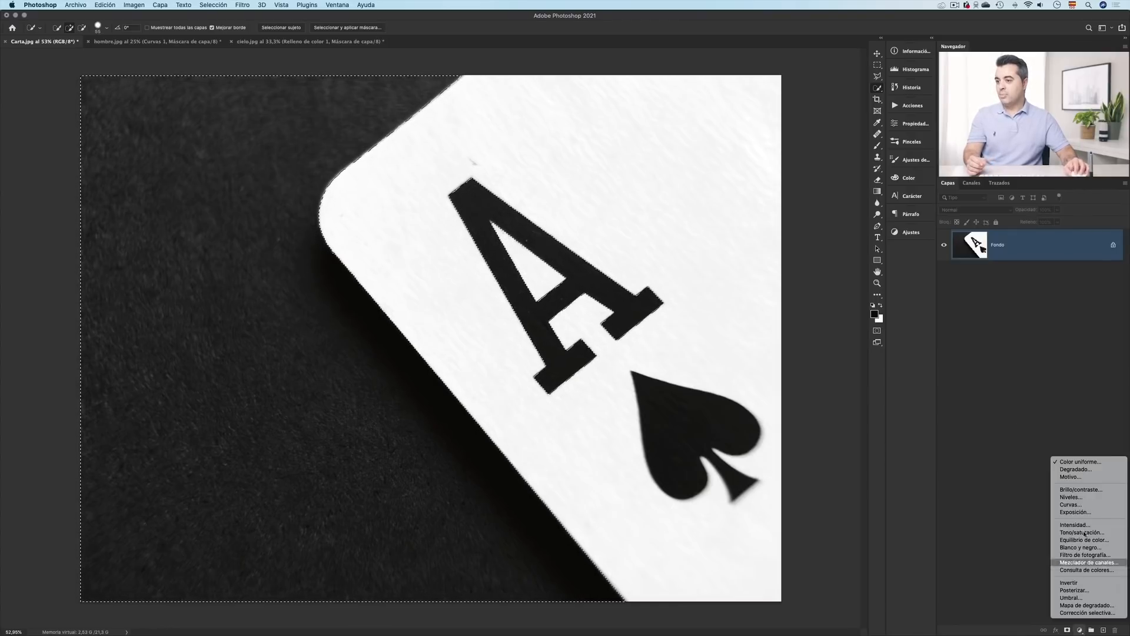
left_click(1082, 463)
left_click(772, 265)
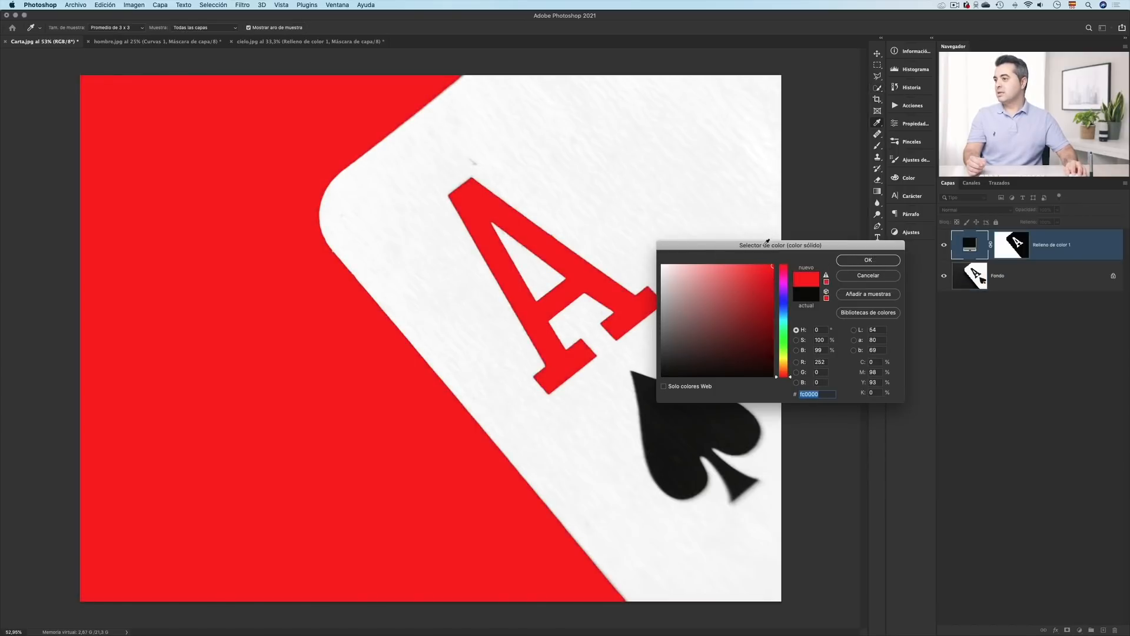
left_click(864, 278)
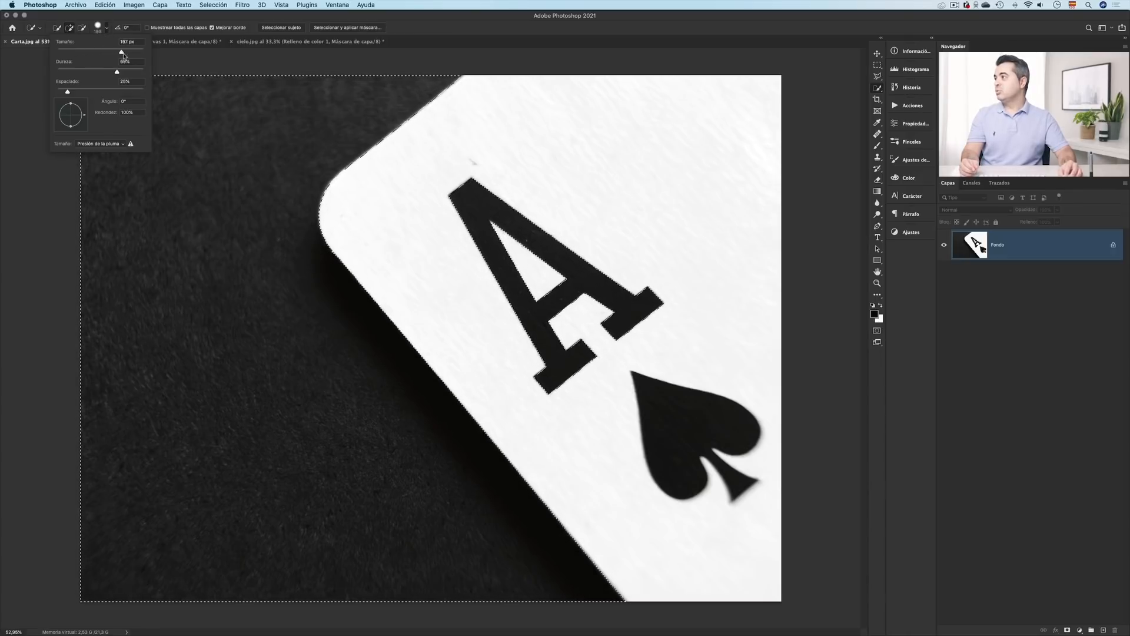
Step: Reduce the Quick Selection brush's size and hardness, and set its spacing to 72%
left_click(100, 51)
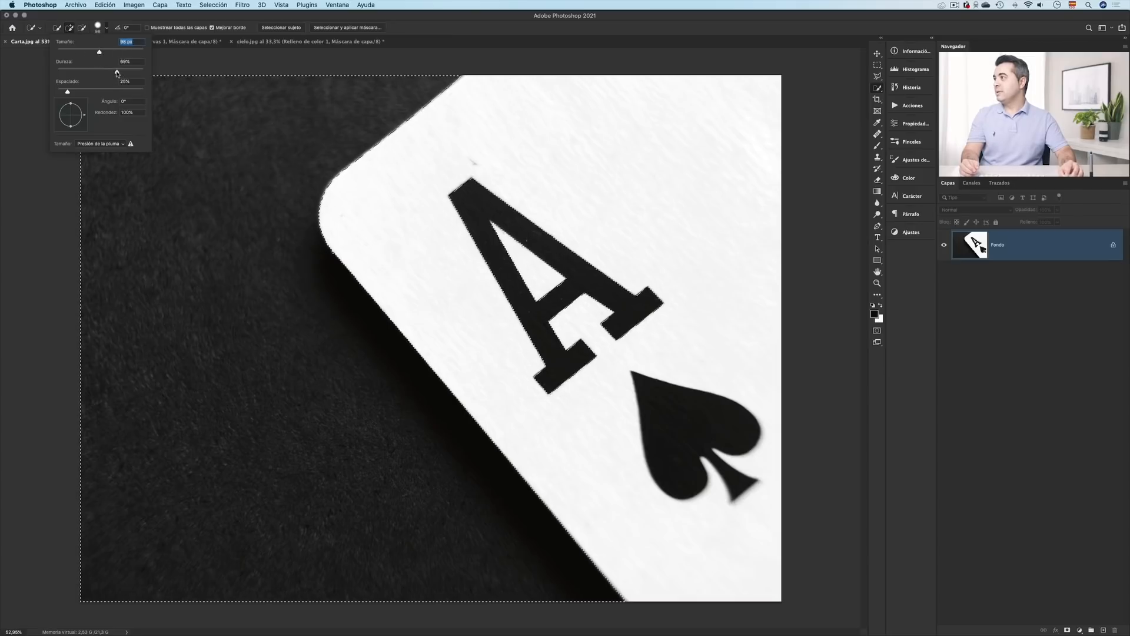
left_click_drag(117, 71, 88, 91)
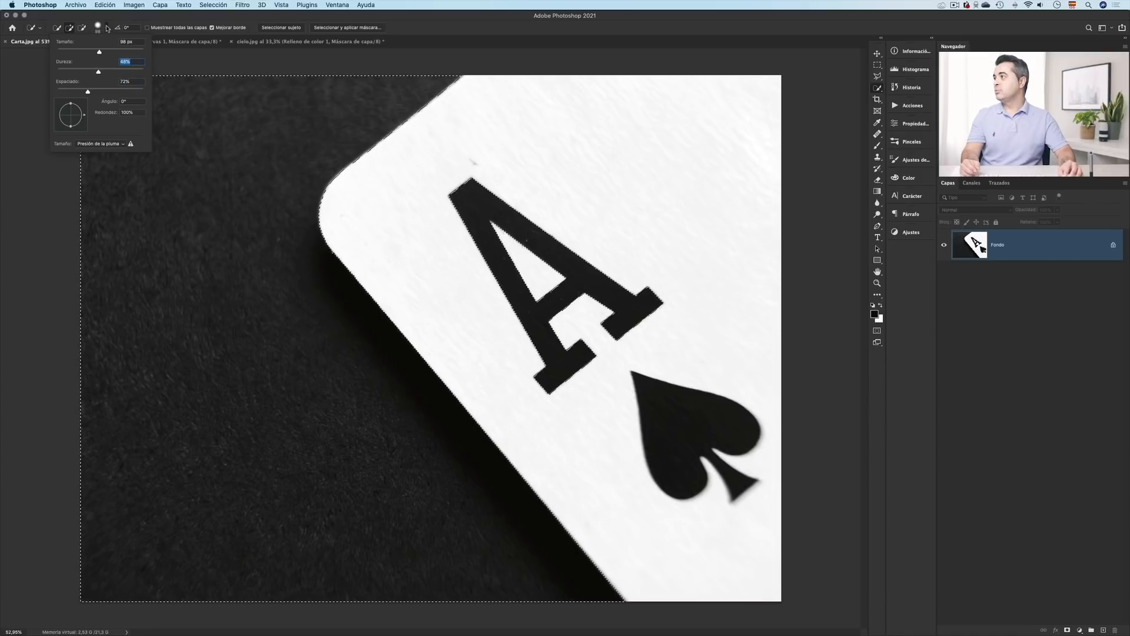
key("Return")
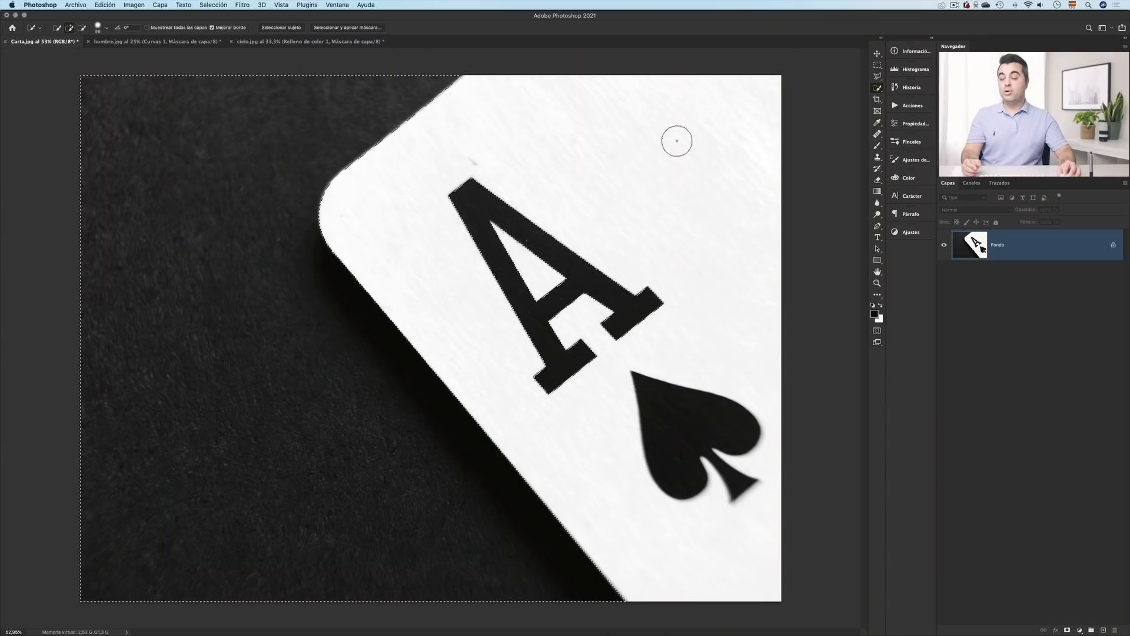
Step: Switch to the Object Selection tool and clear the current selection
right_click(877, 88)
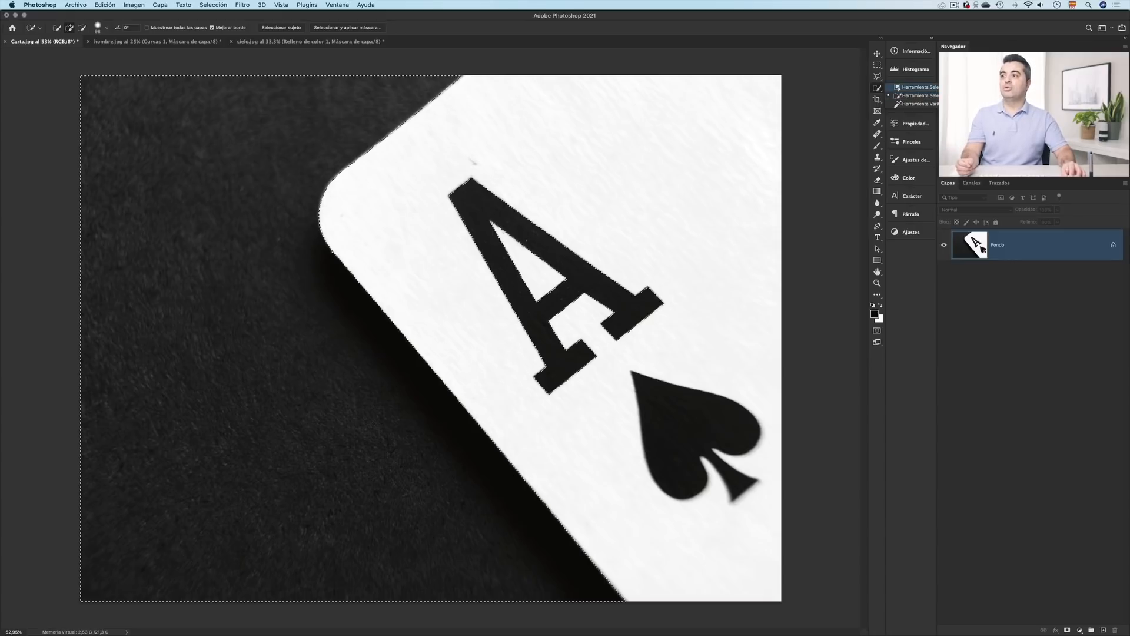
left_click(898, 88)
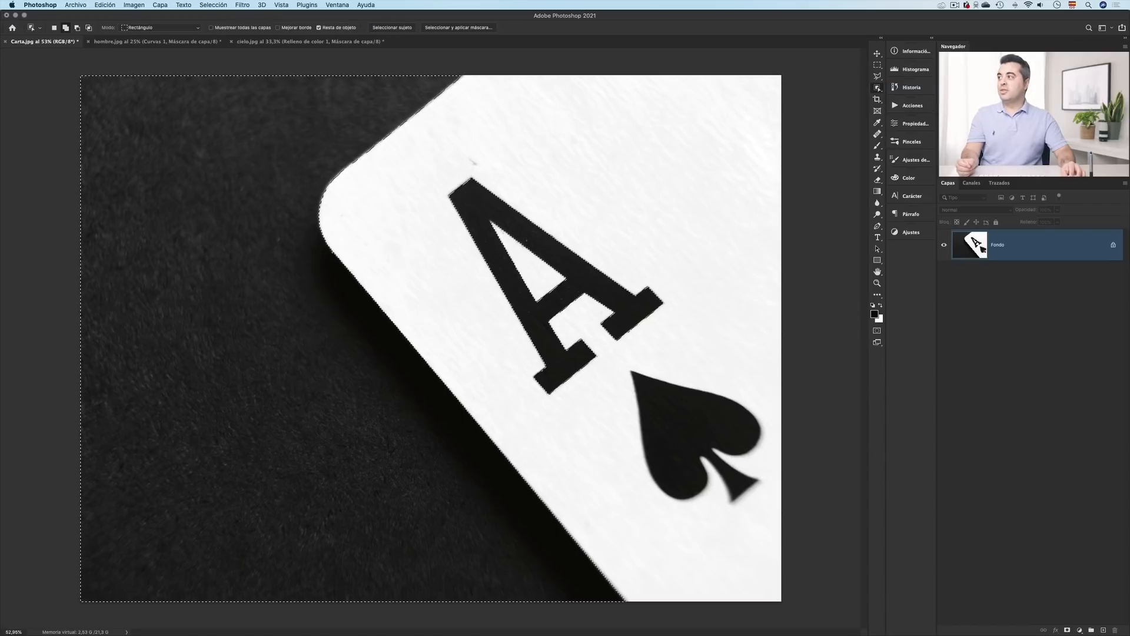
left_click(217, 6)
left_click(238, 24)
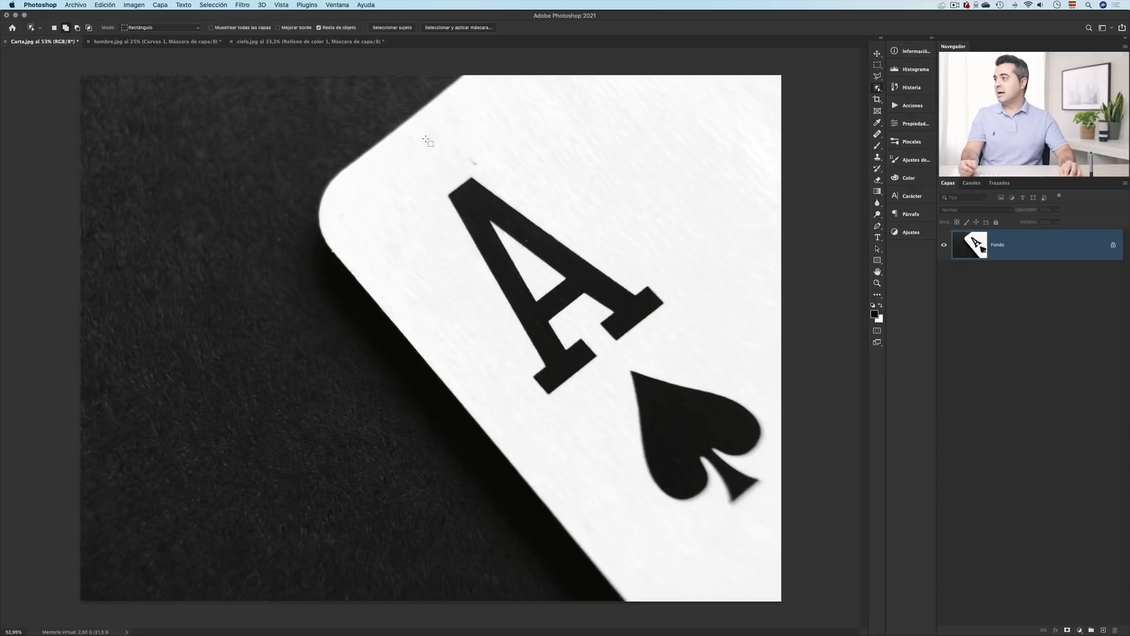
Step: Try the Object Selection tool's rectangle around the letter A and around the spade, and deselect
left_click_drag(434, 165, 707, 391)
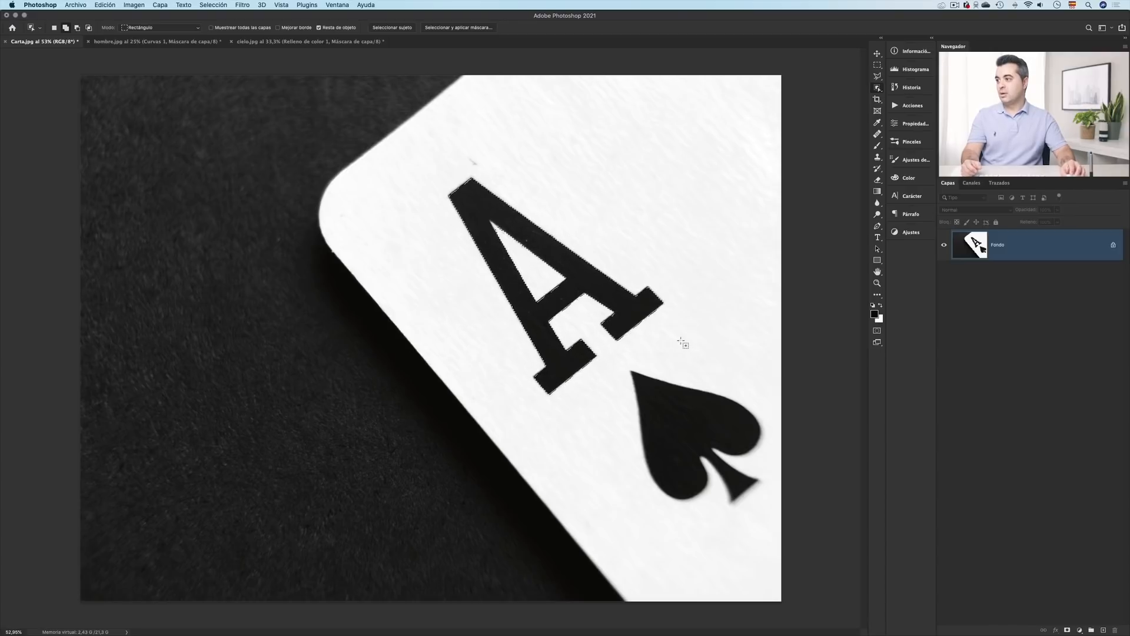
left_click_drag(614, 356, 777, 515)
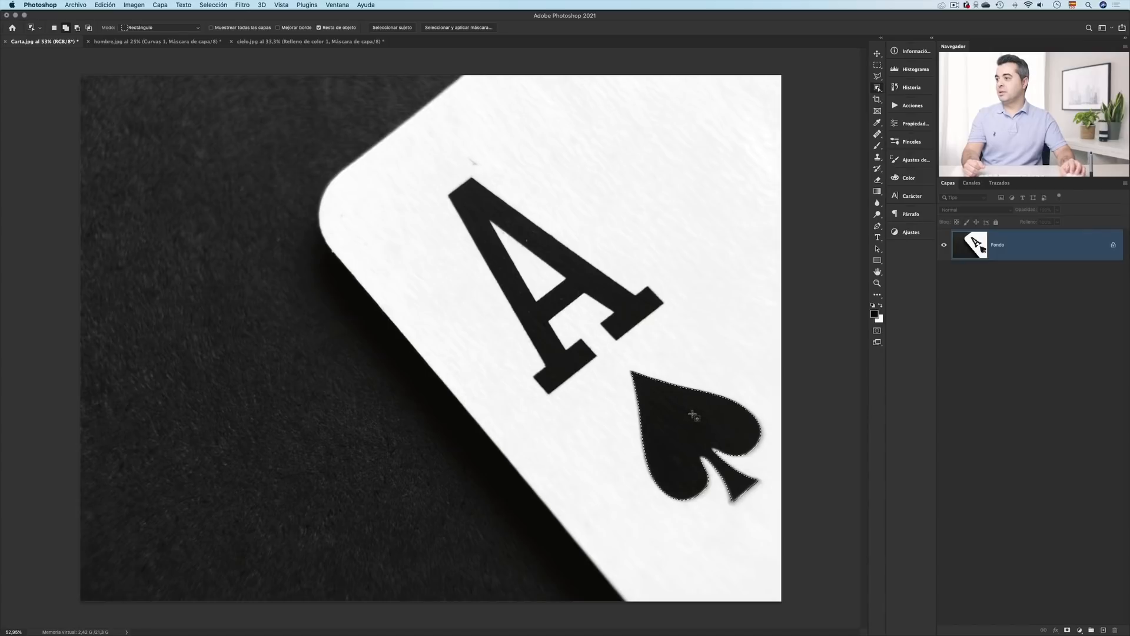
key("super+d")
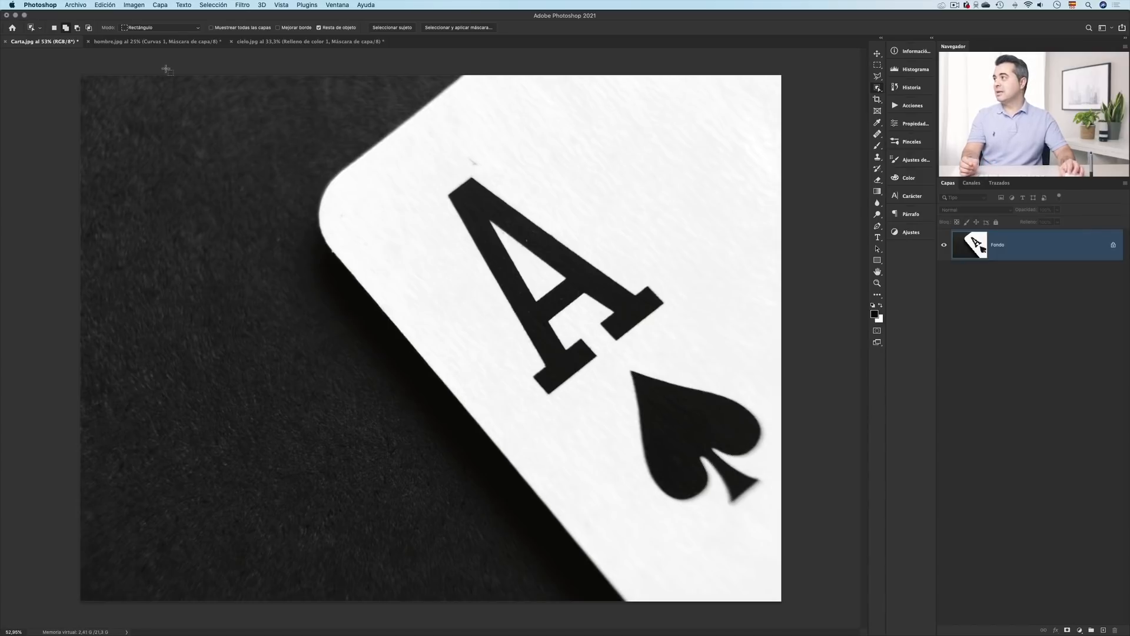
Step: Set the Object Selection mode to Lazo and select the letter A by outlining it loosely
left_click(167, 30)
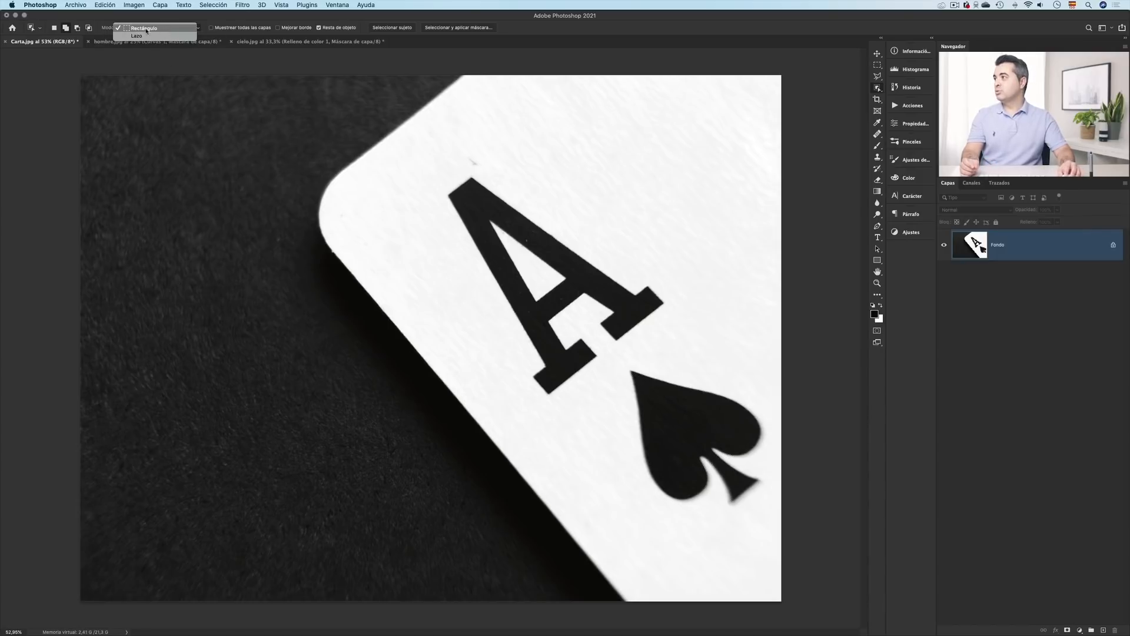
left_click(140, 36)
left_click_drag(439, 187, 521, 389)
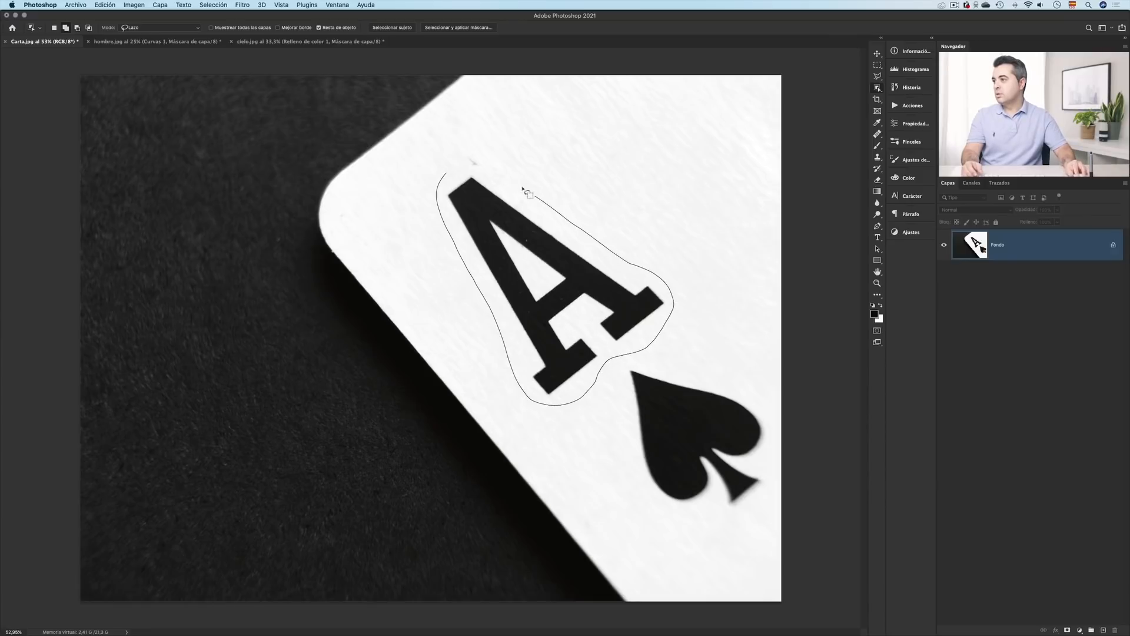
left_click_drag(445, 183, 441, 196)
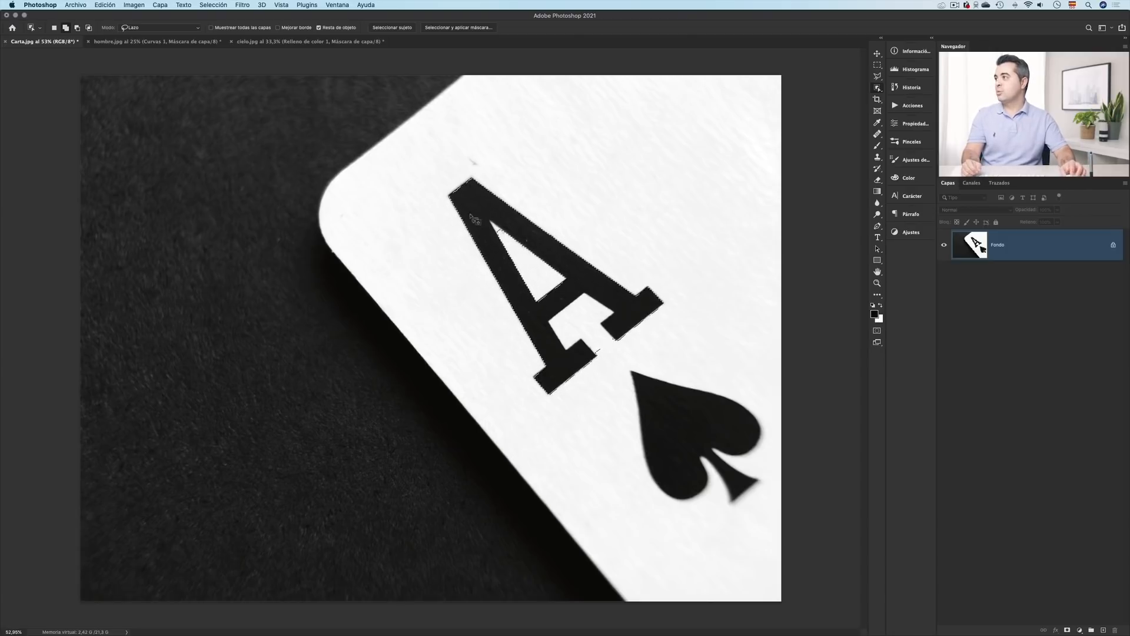
left_click(174, 28)
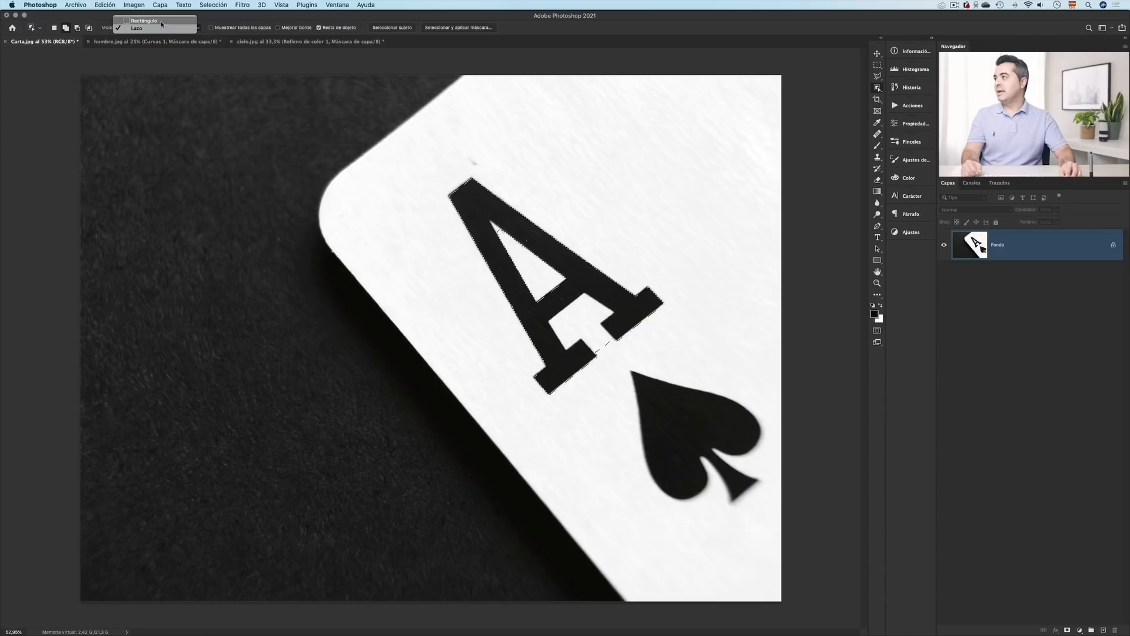
left_click(151, 29)
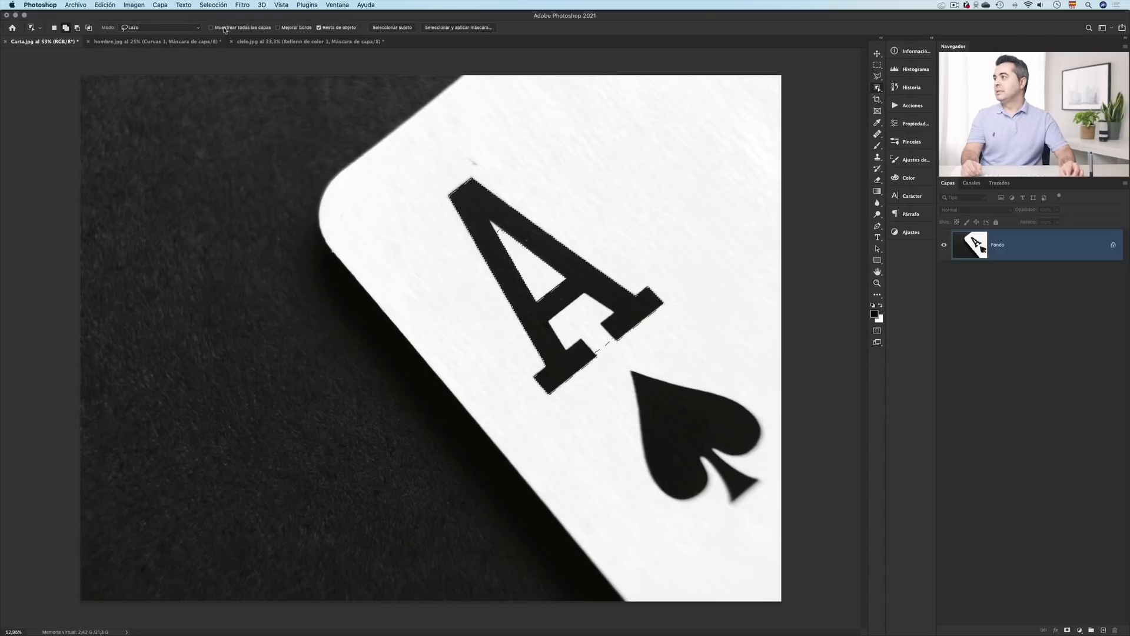
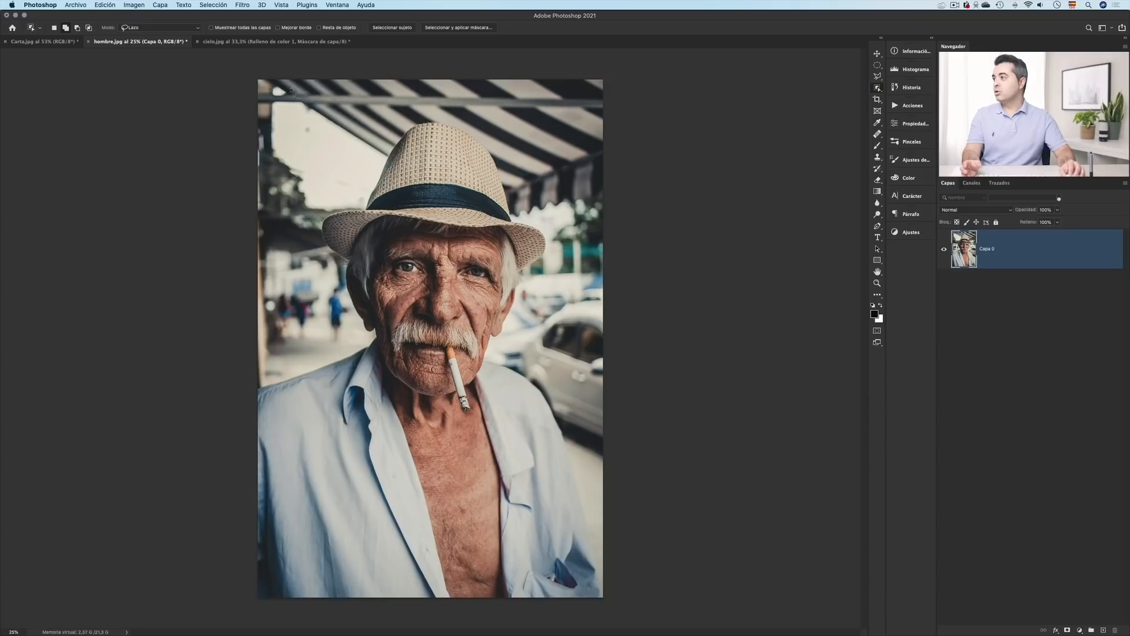
Step: Open Color Range on hombre.jpg, keep Muestreados as the selection source and set the selection preview to Ninguna
left_click(223, 7)
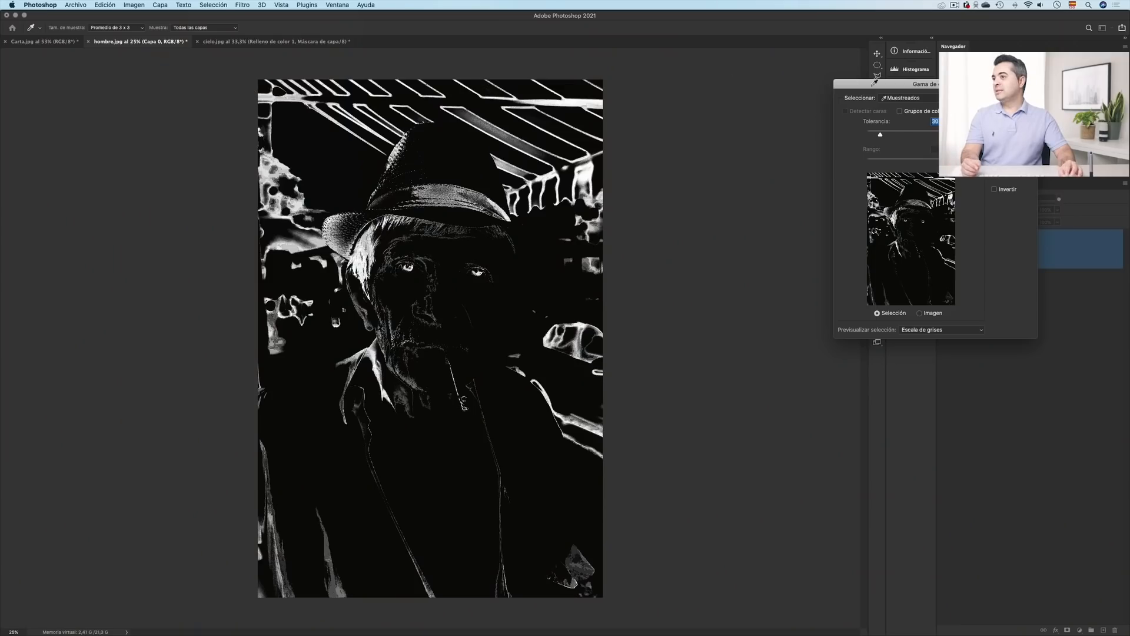
left_click_drag(873, 82, 700, 51)
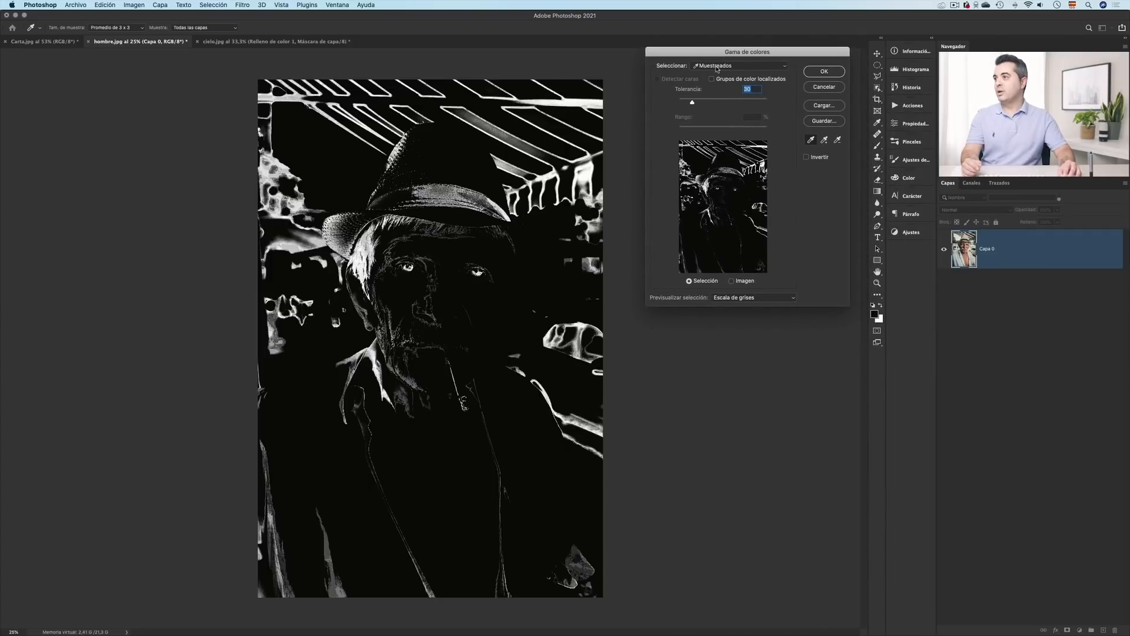
left_click(720, 68)
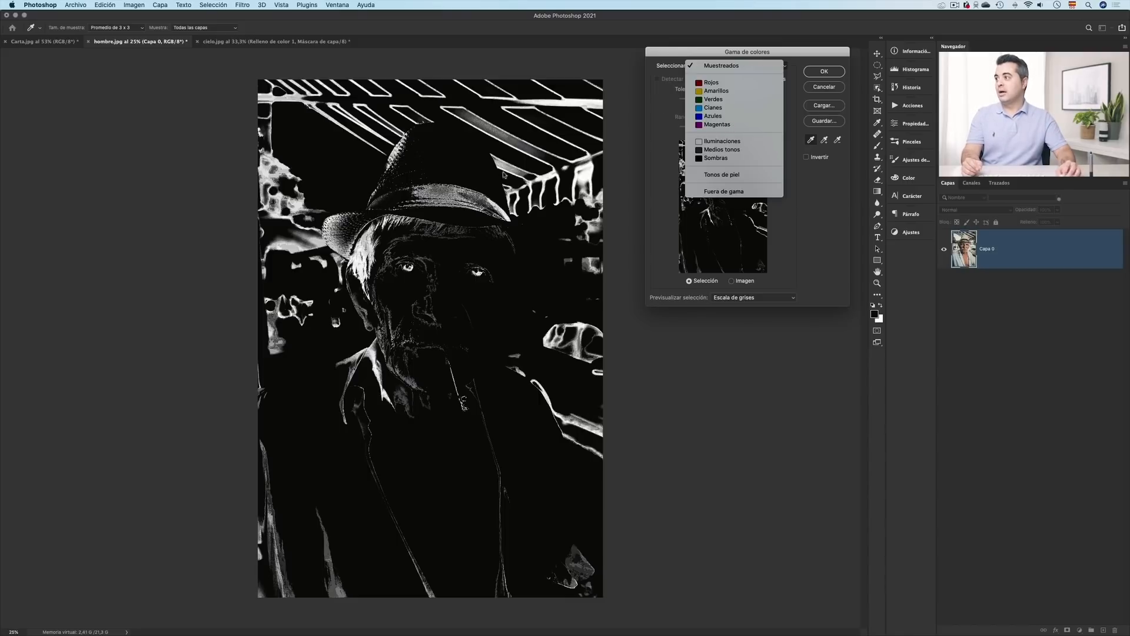
left_click(759, 52)
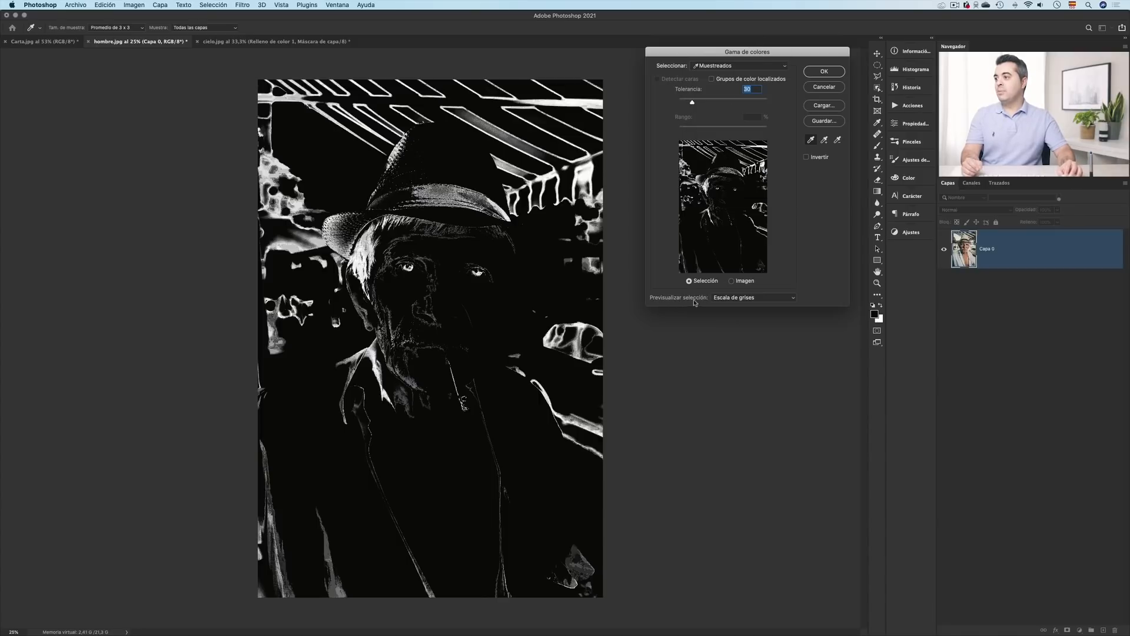
left_click(751, 298)
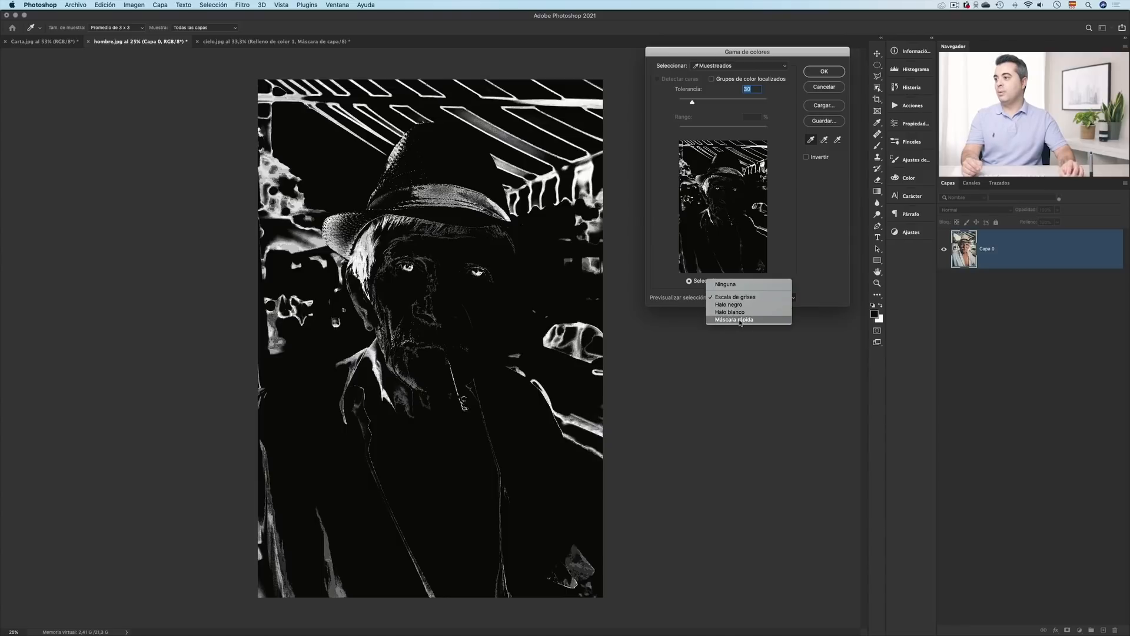
left_click(736, 285)
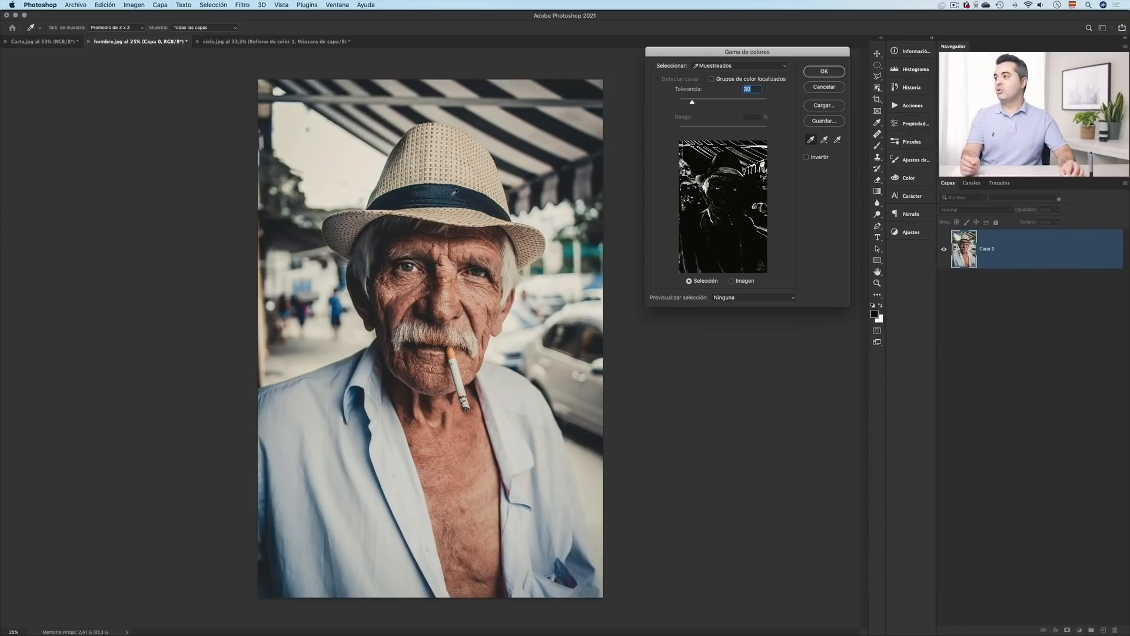
Step: Sample the blue hat band, preview the selection as Escala de grises and raise the tolerance to 82
left_click(439, 193)
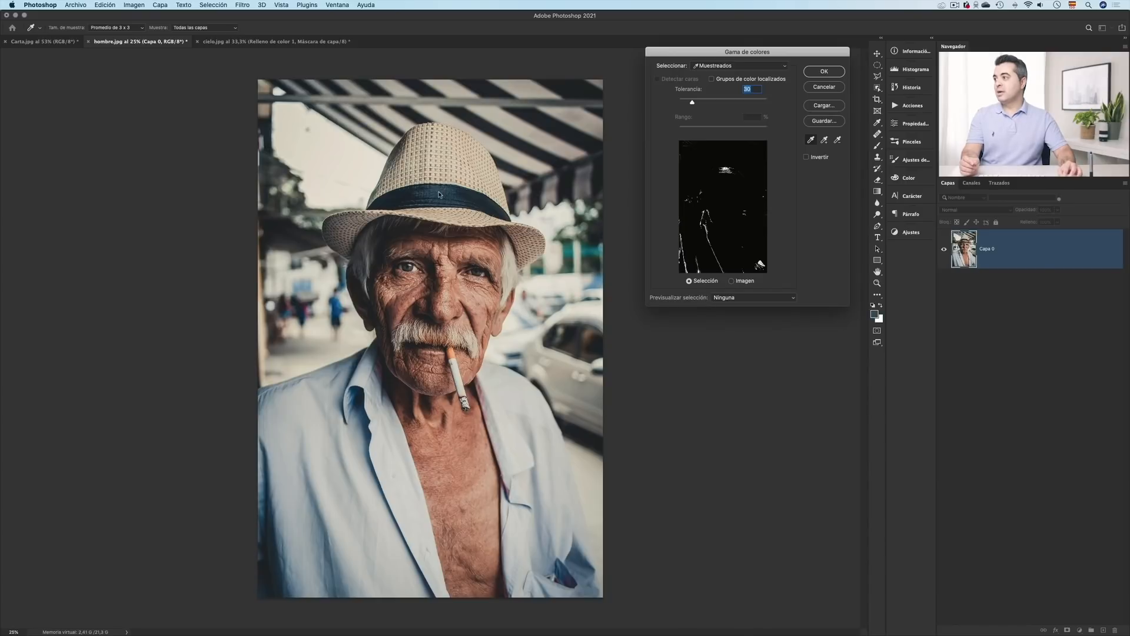
left_click(745, 299)
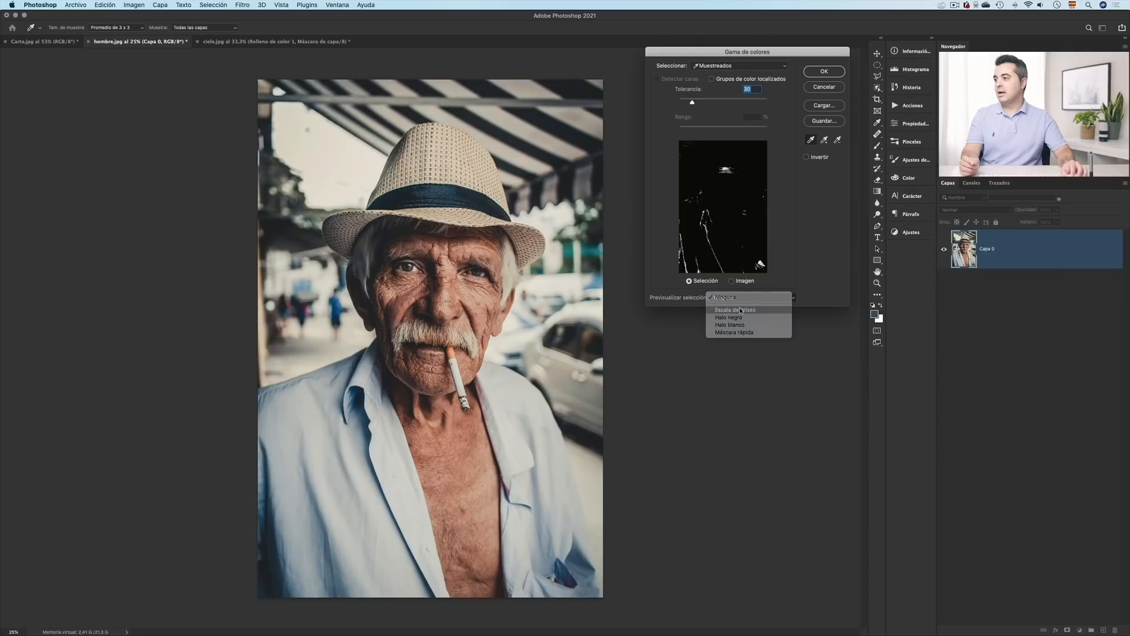
left_click(745, 309)
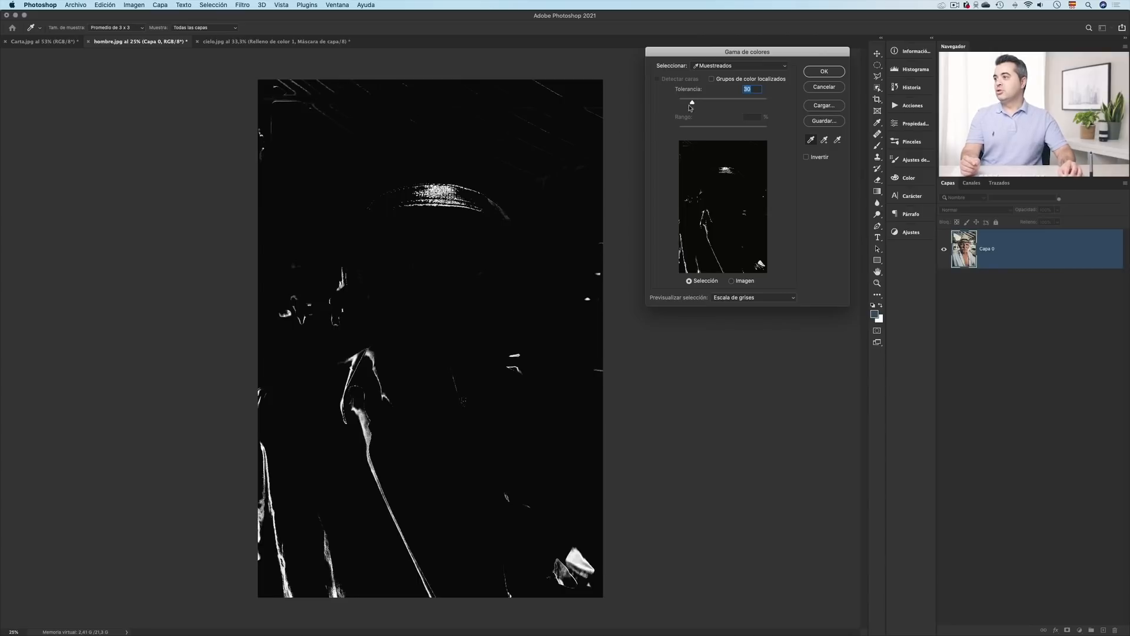
left_click_drag(699, 103, 714, 104)
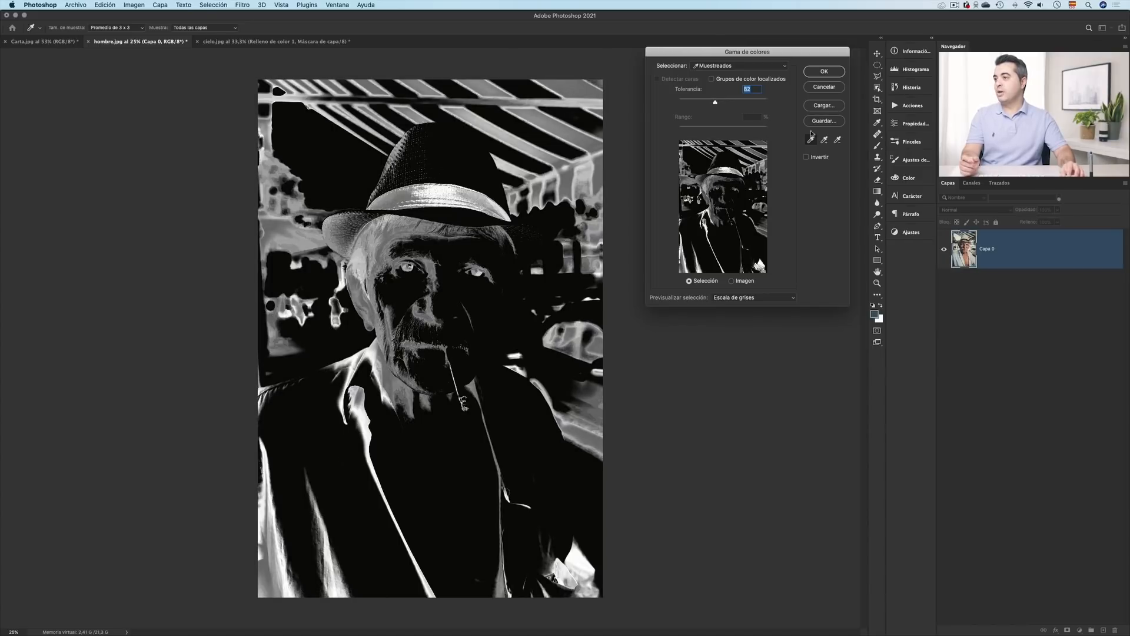
Step: Add further tones of the hat band to the Color Range sample until the band's dark gaps are covered
left_click(826, 140)
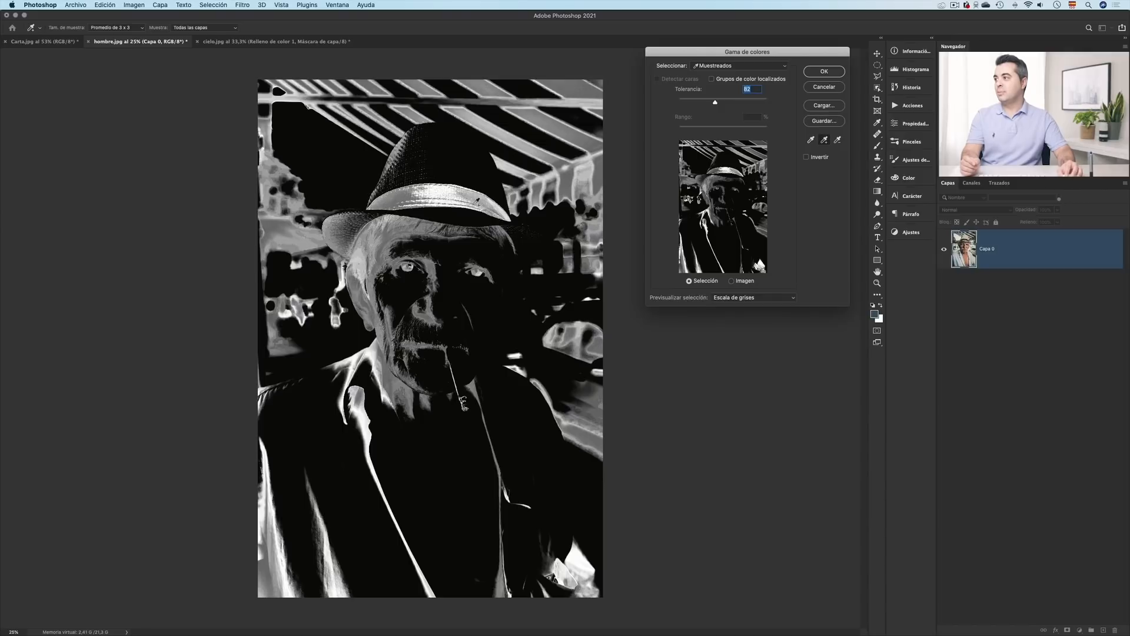
left_click(398, 195)
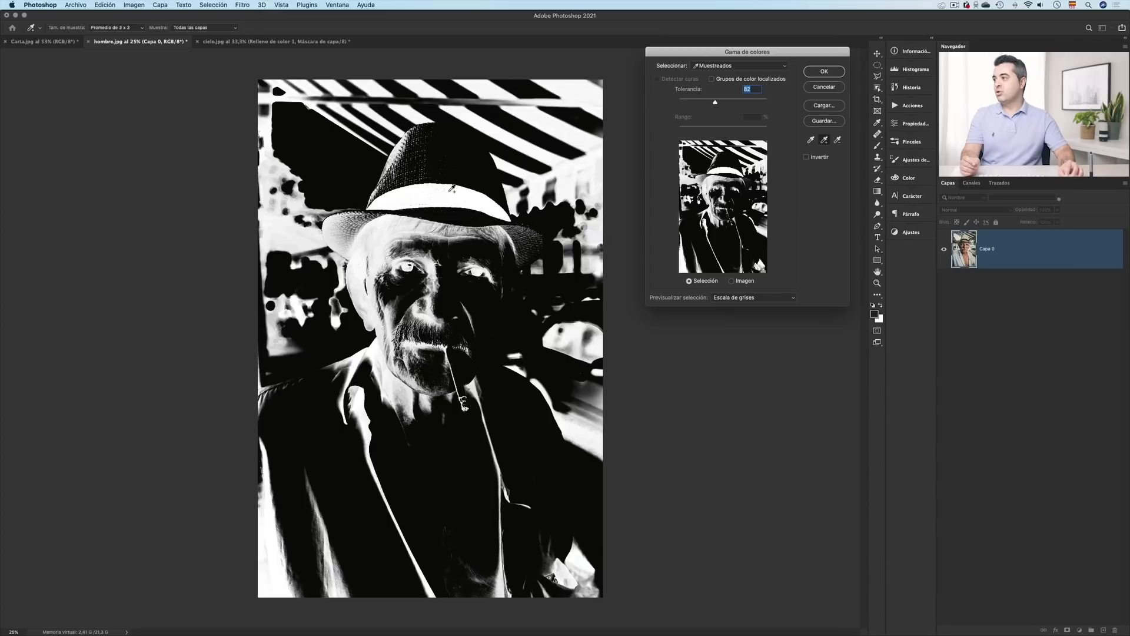
mouse_move(446, 189)
left_mouse_down()
mouse_move(475, 191)
mouse_move(461, 192)
left_mouse_up()
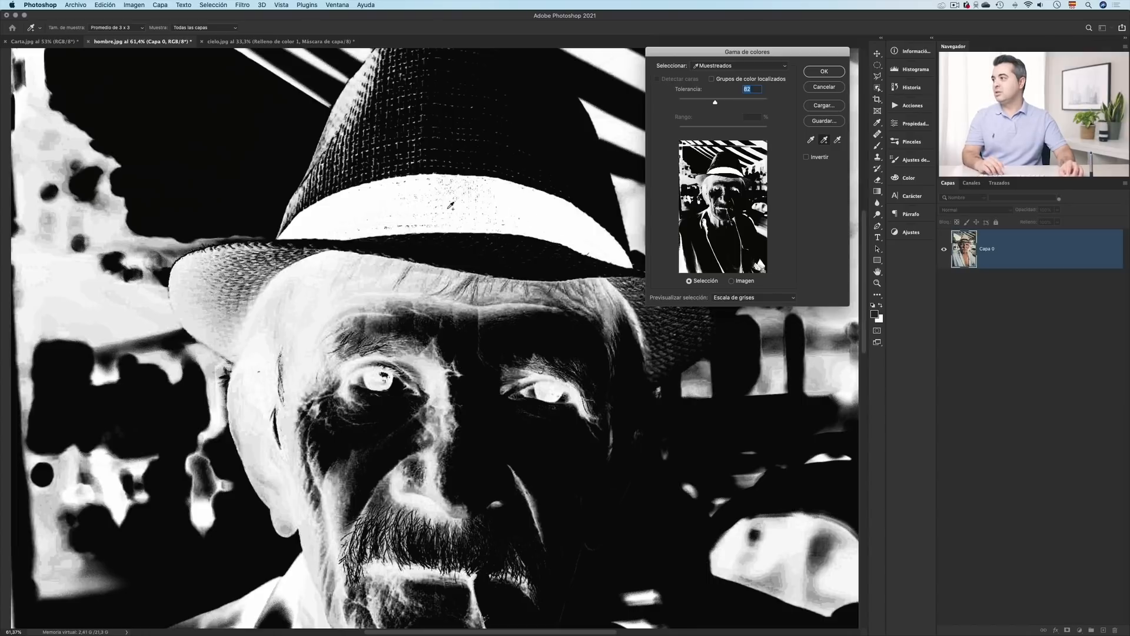
left_click_drag(451, 205, 413, 209)
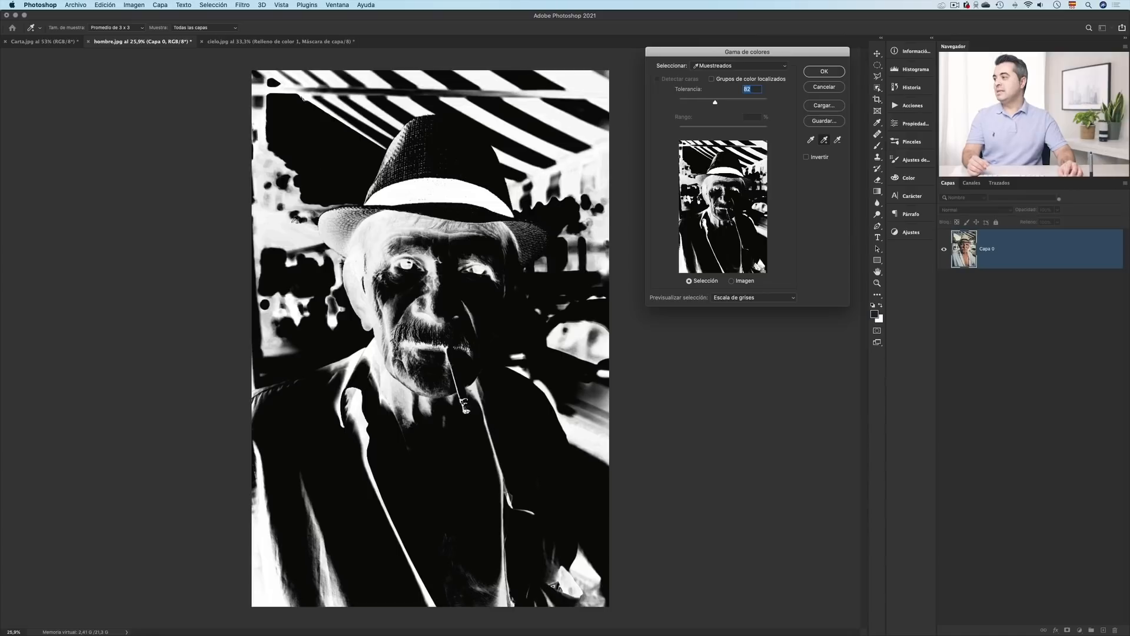
Step: Subtract the awning's and the lower shirt area's tones from the Color Range sample
left_click(837, 142)
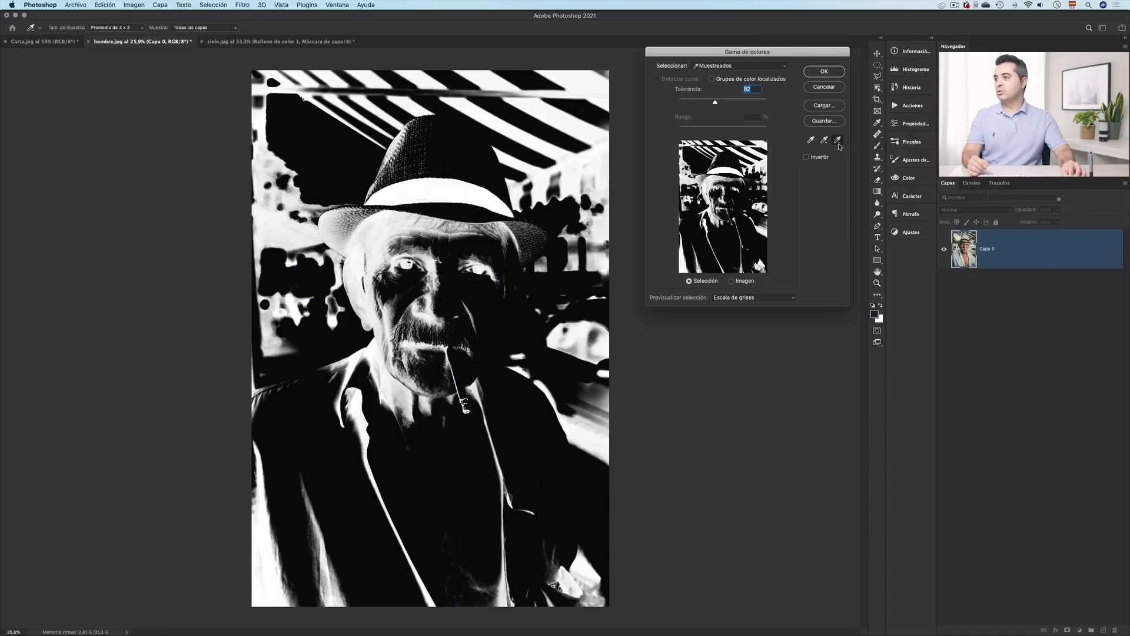
left_click(569, 120)
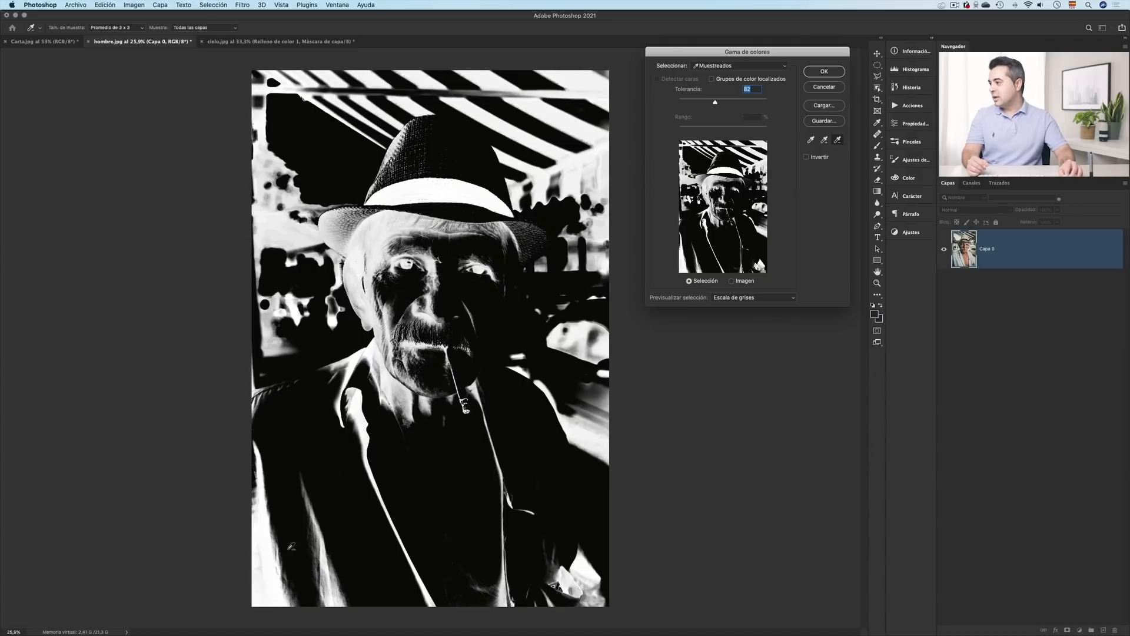
left_click(271, 554)
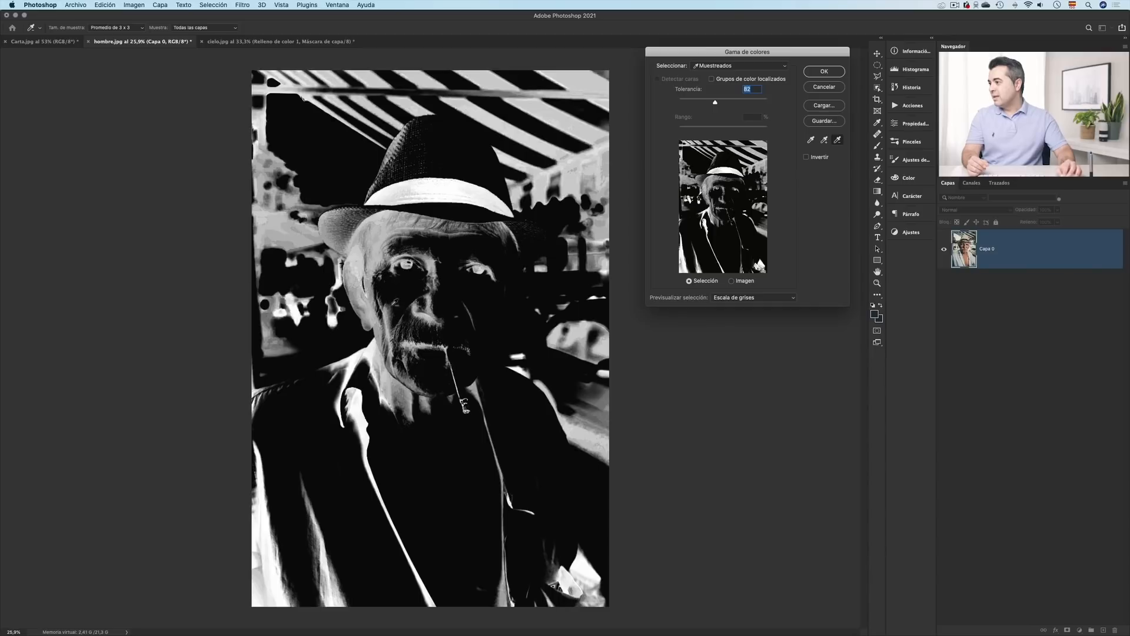
Step: Add another tone of the hat band to the Color Range sample and accept it as a selection
left_click(824, 140)
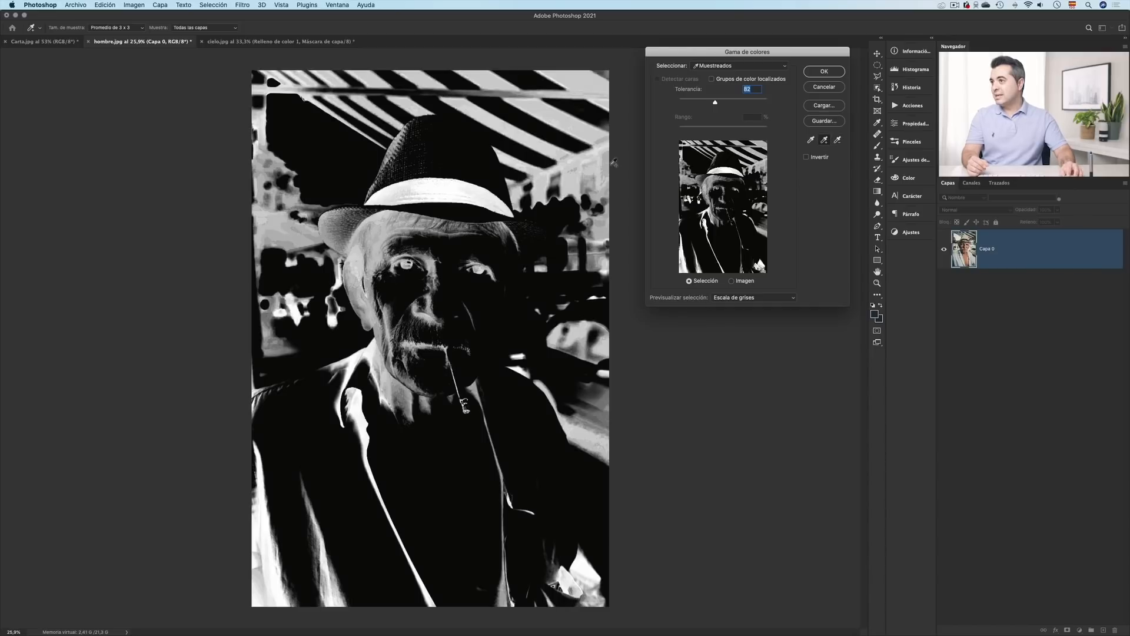
left_click(399, 197)
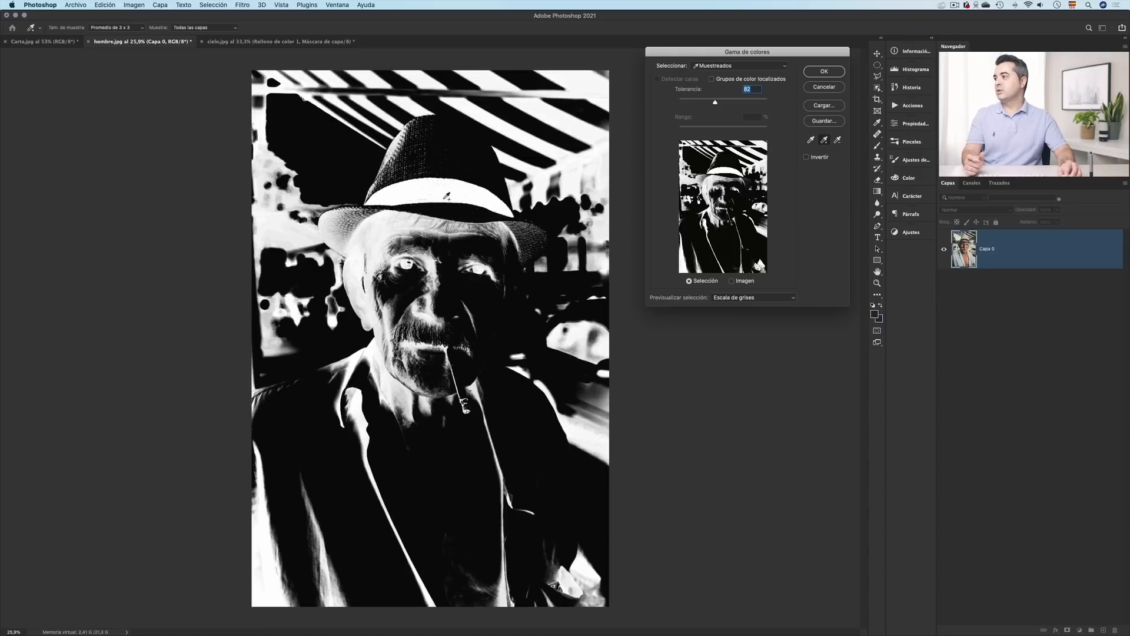
left_click(824, 71)
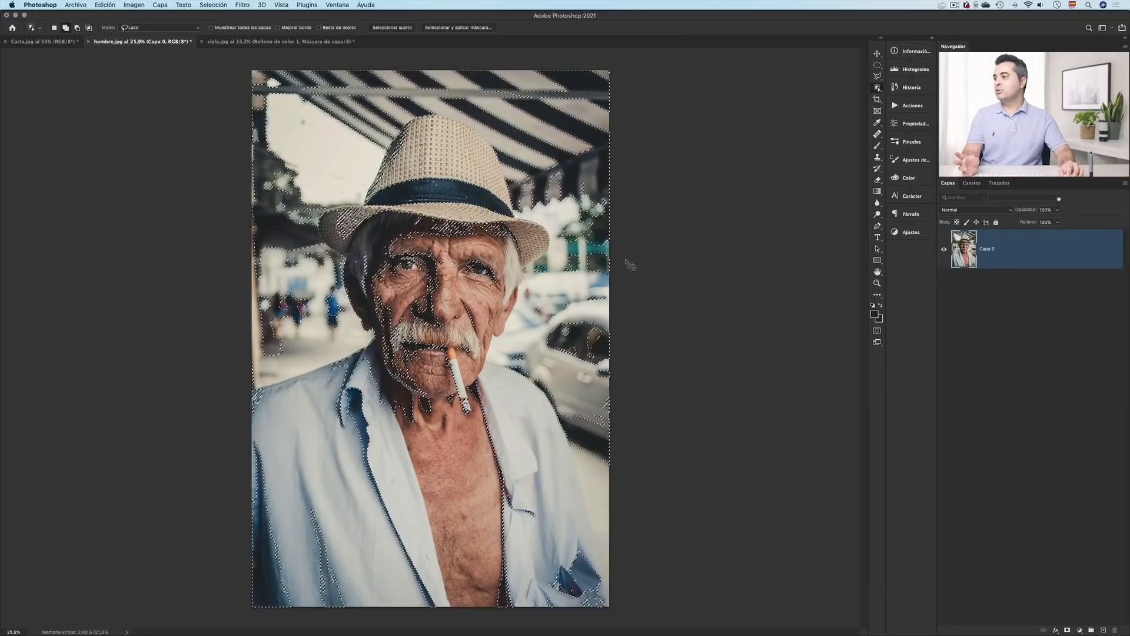
Step: Create a Color uniforme fill layer from the selection in magenta ff07b0 and set its blend mode to Color
left_click(1080, 630)
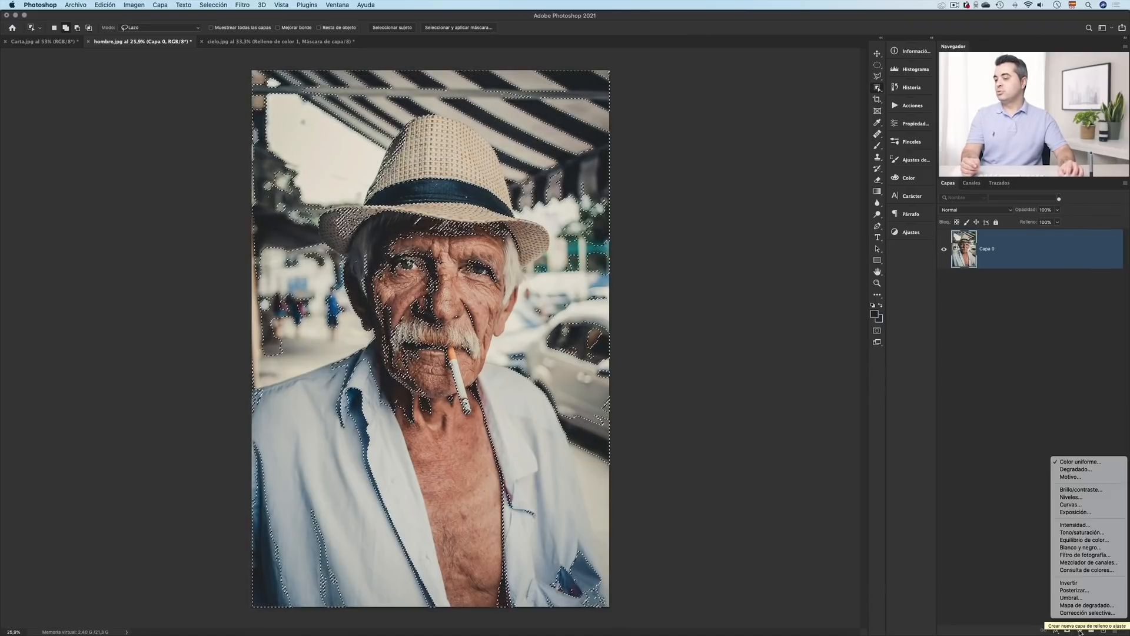
left_click(1059, 465)
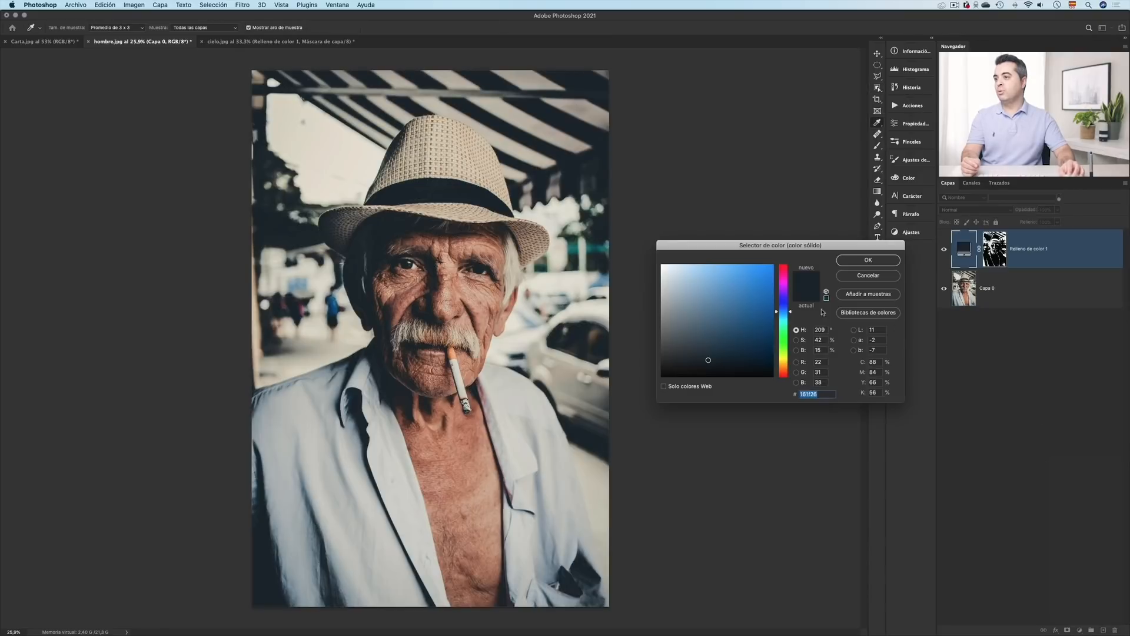
left_click(784, 279)
left_click(763, 275)
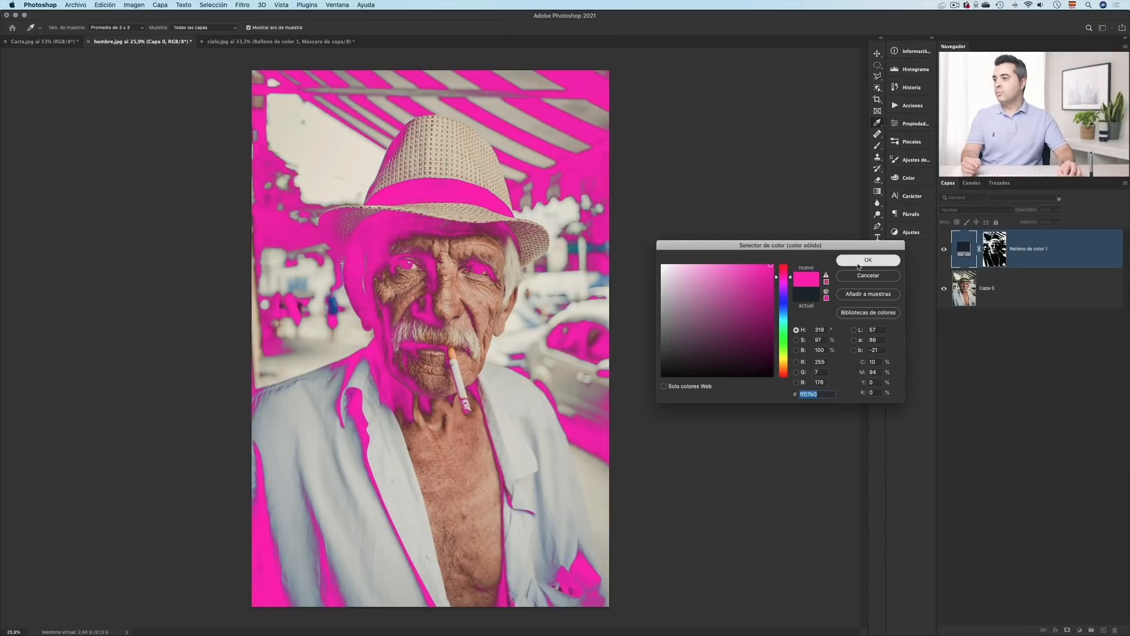
left_click(868, 260)
left_click(976, 210)
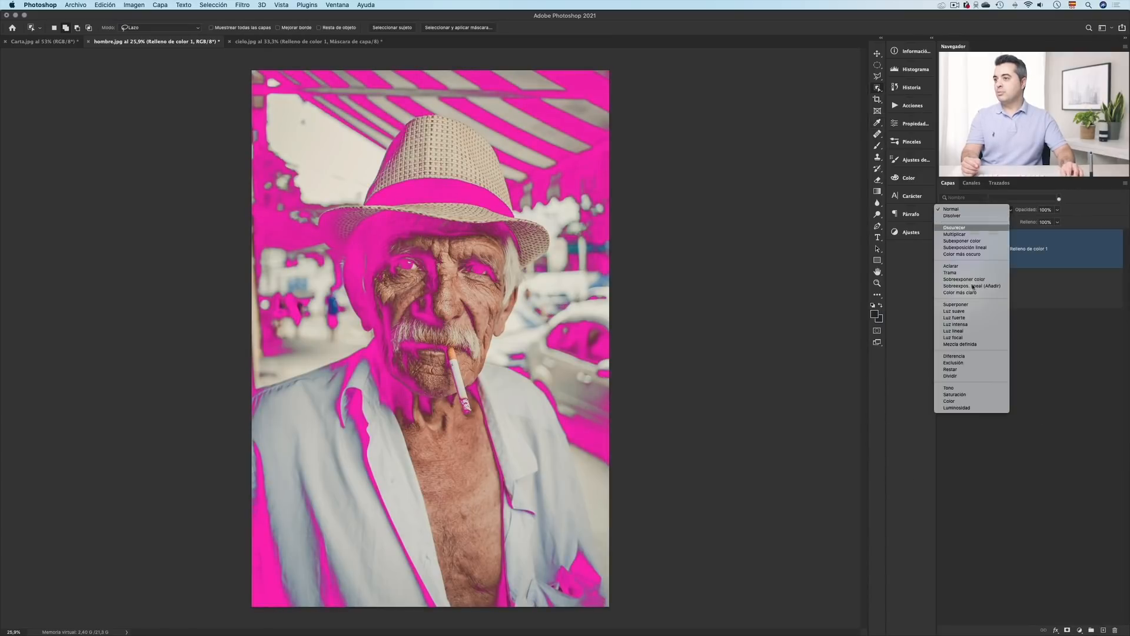
left_click(961, 401)
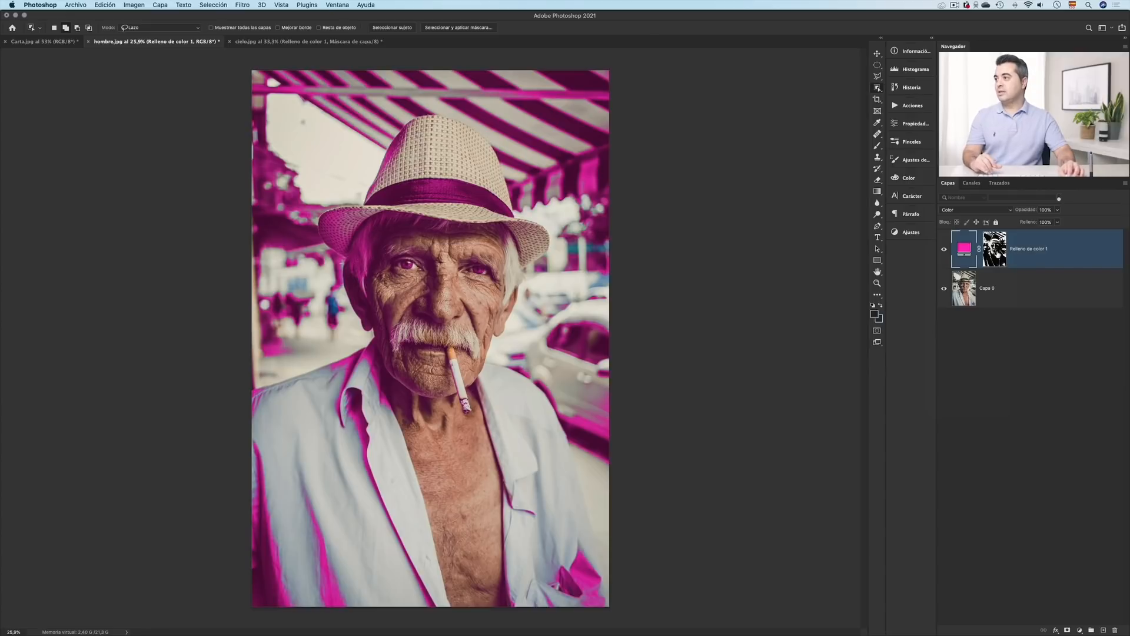
Step: Show the fill layer's mask on the canvas and delete the fill layer
left_click(994, 254, "alt")
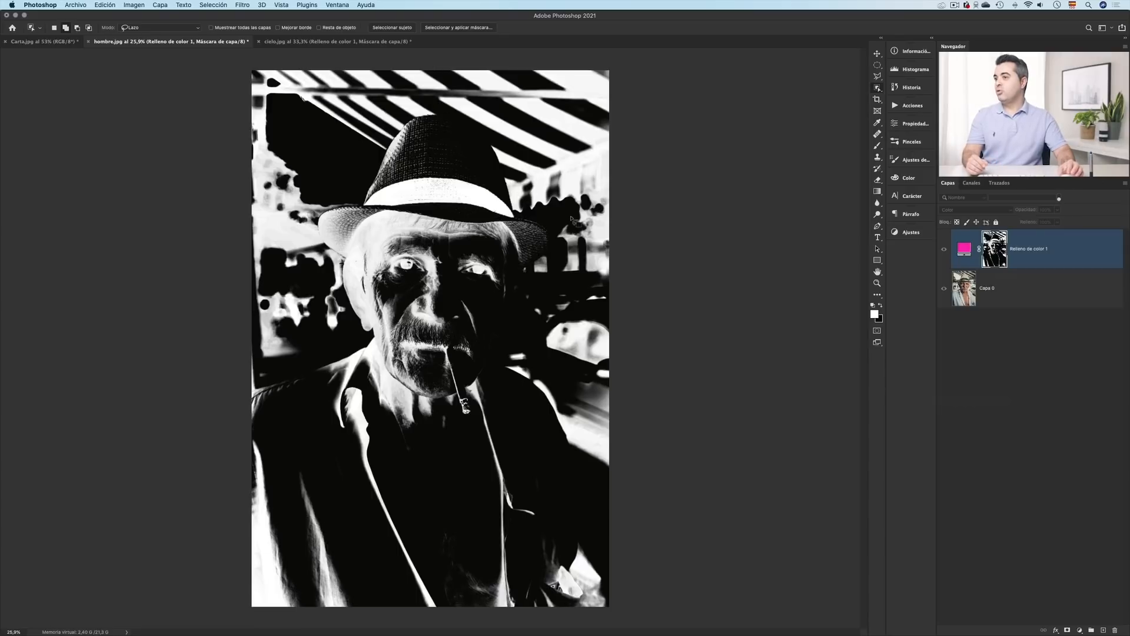
left_click_drag(972, 233, 1114, 630)
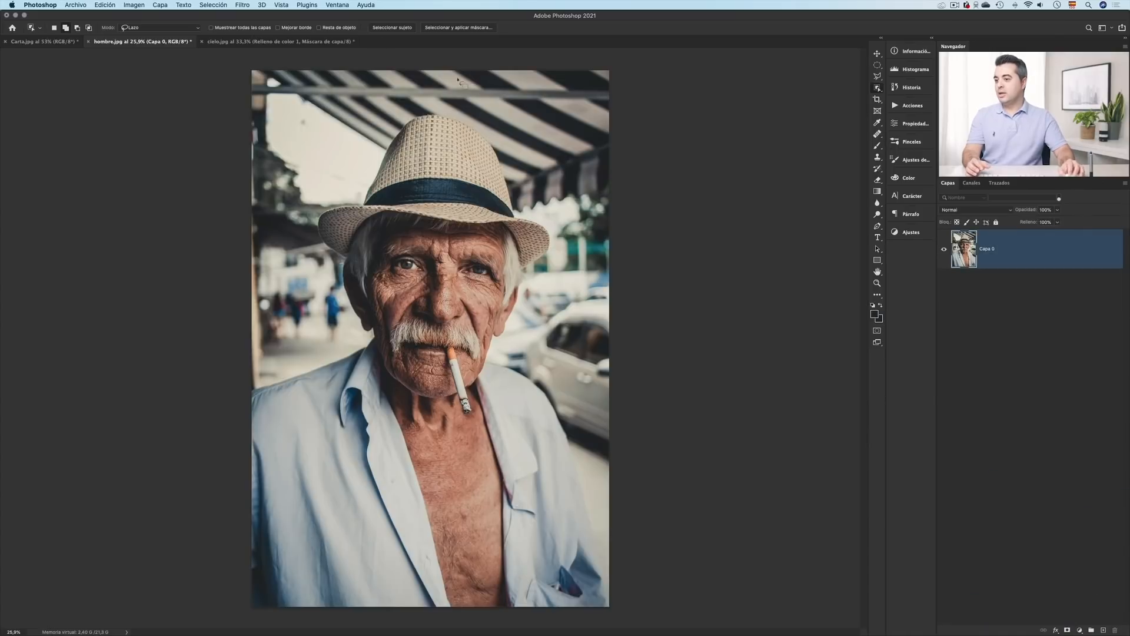
Step: Reopen Color Range for the portrait and choose Rojos as the selection source
left_click(208, 4)
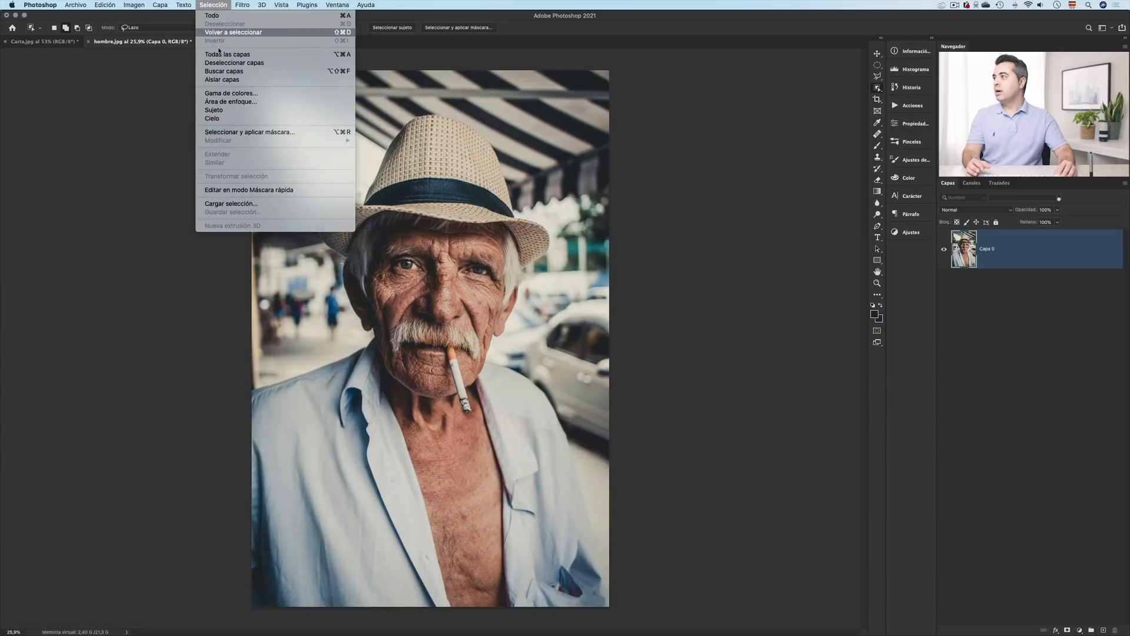
left_click(224, 93)
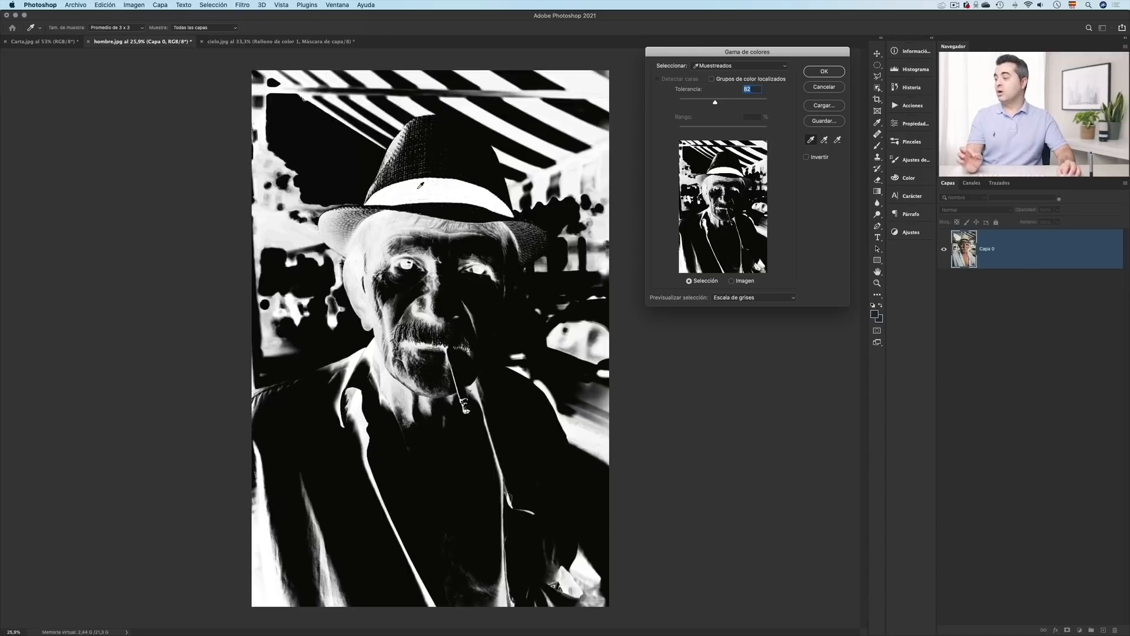
left_click(707, 69)
left_click(707, 95)
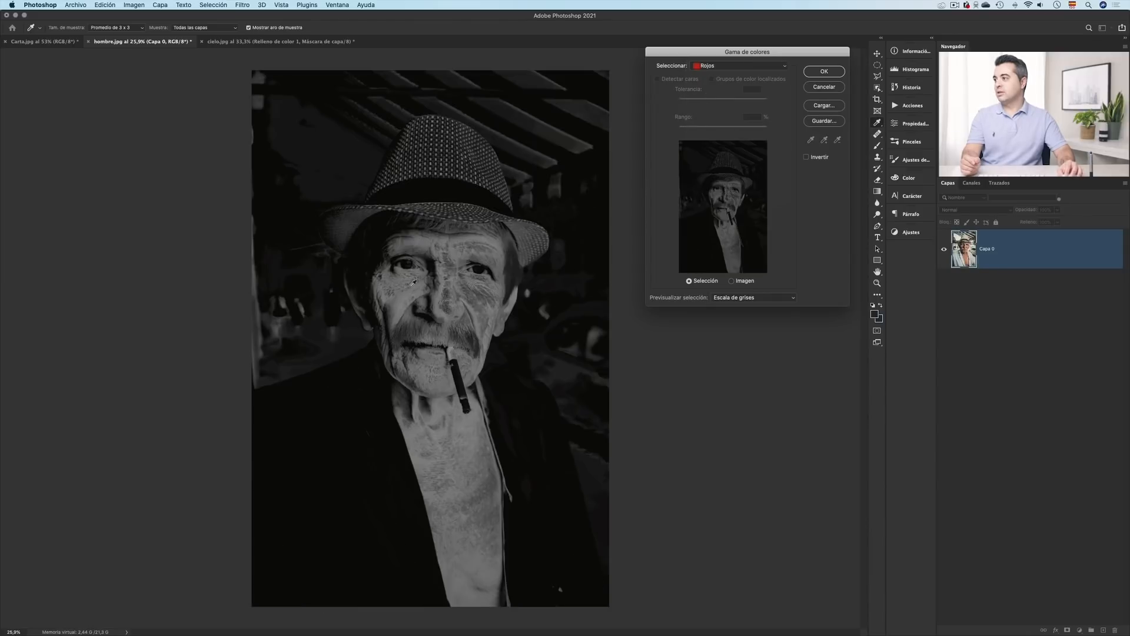
Step: Try the Amarillos, Verdes, Cianes, Azules and Magentas presets in turn and return the selection source to Muestreados
left_click(746, 71)
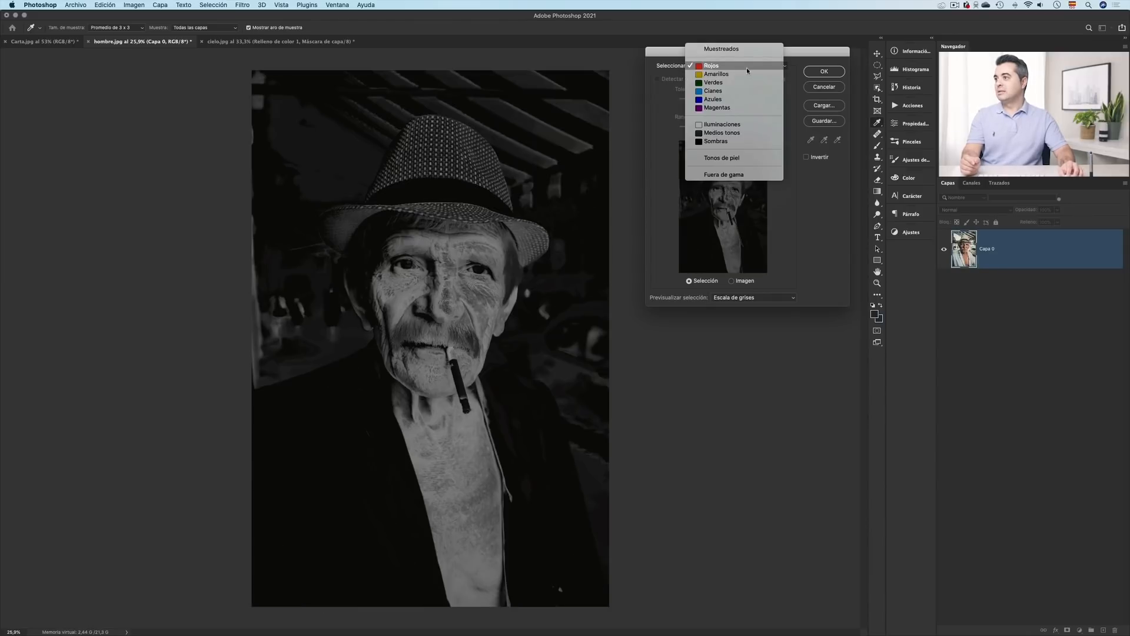
left_click(744, 75)
left_click(744, 71)
left_click(743, 73)
left_click(738, 71)
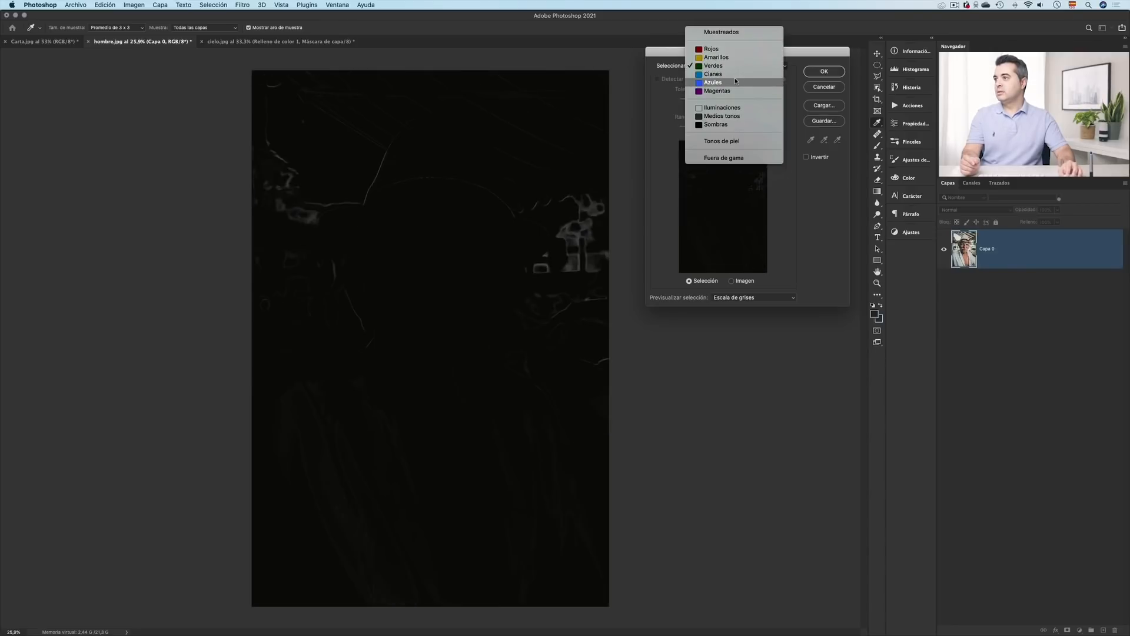
left_click(735, 75)
left_click(736, 70)
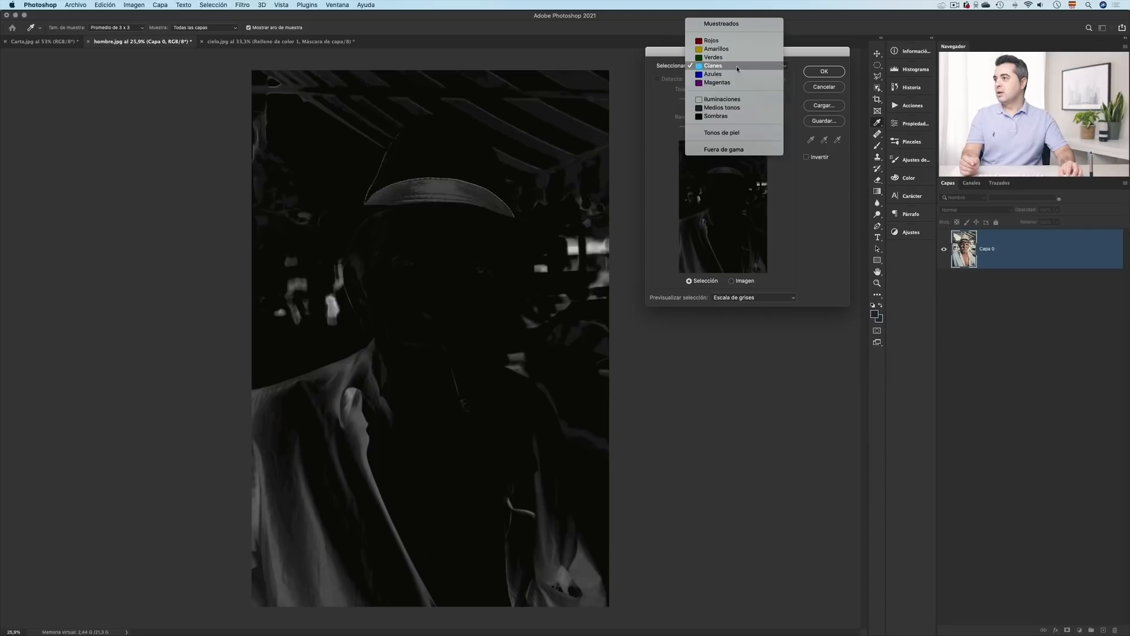
left_click(732, 81)
left_click(731, 70)
left_click(732, 76)
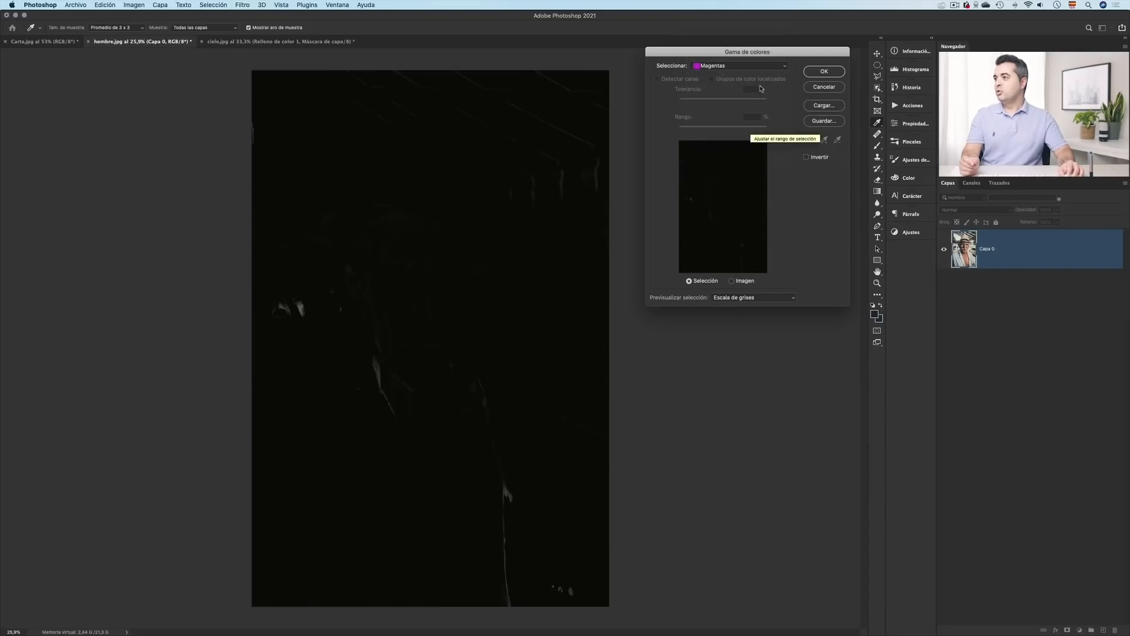
left_click(740, 66)
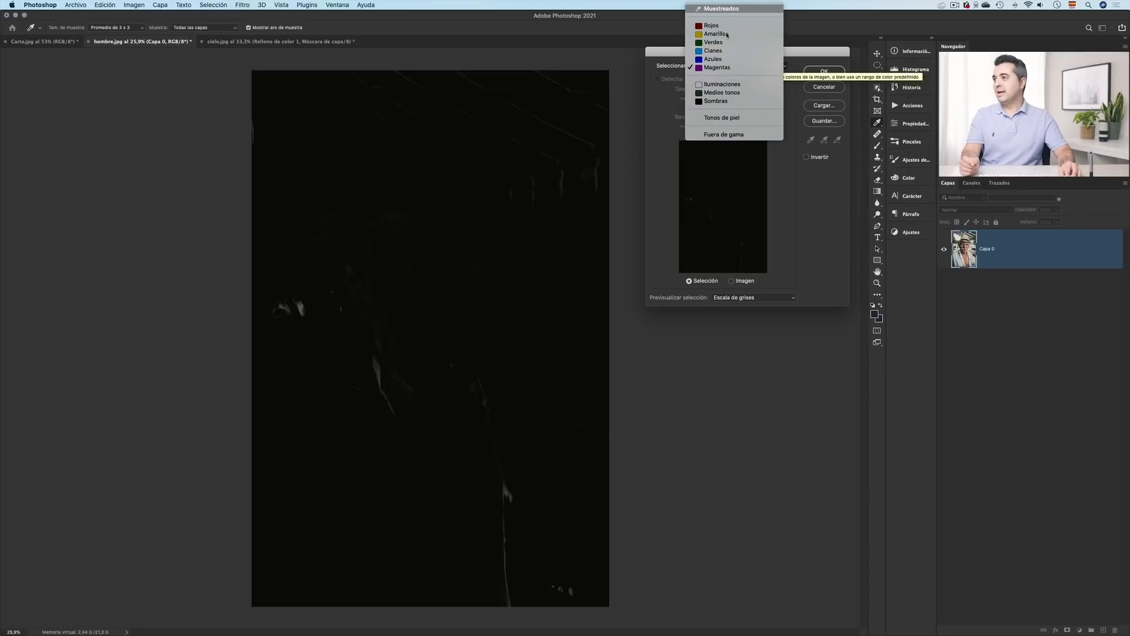
left_click(735, 10)
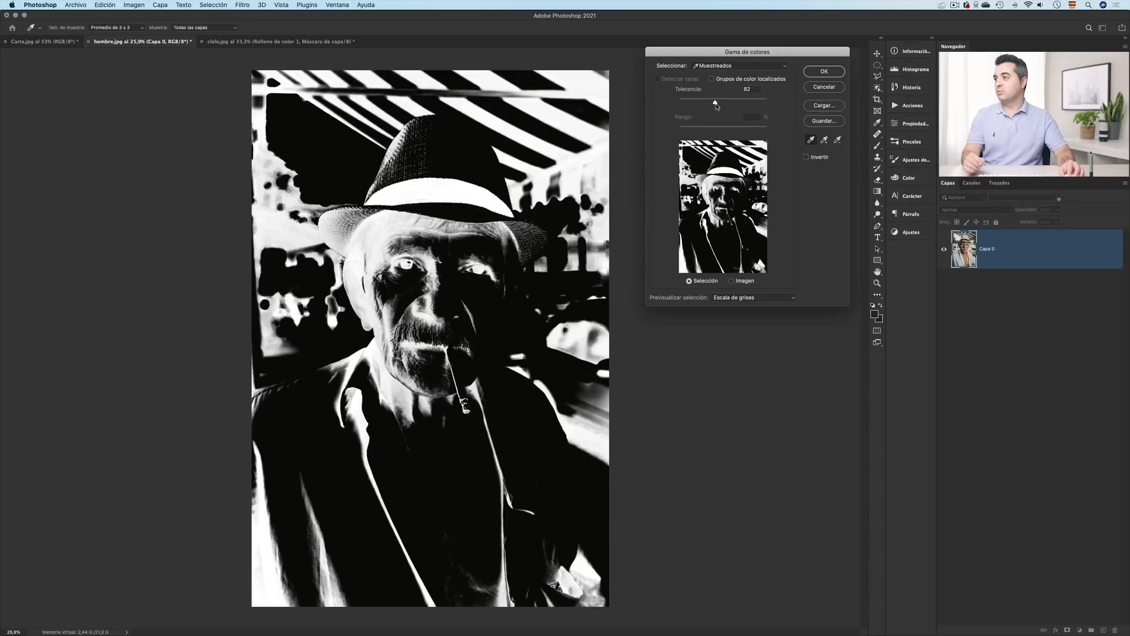
Step: Choose Iluminaciones as the selection source and test tolerances of 97% and 15% before settling on 40%
left_click(722, 69)
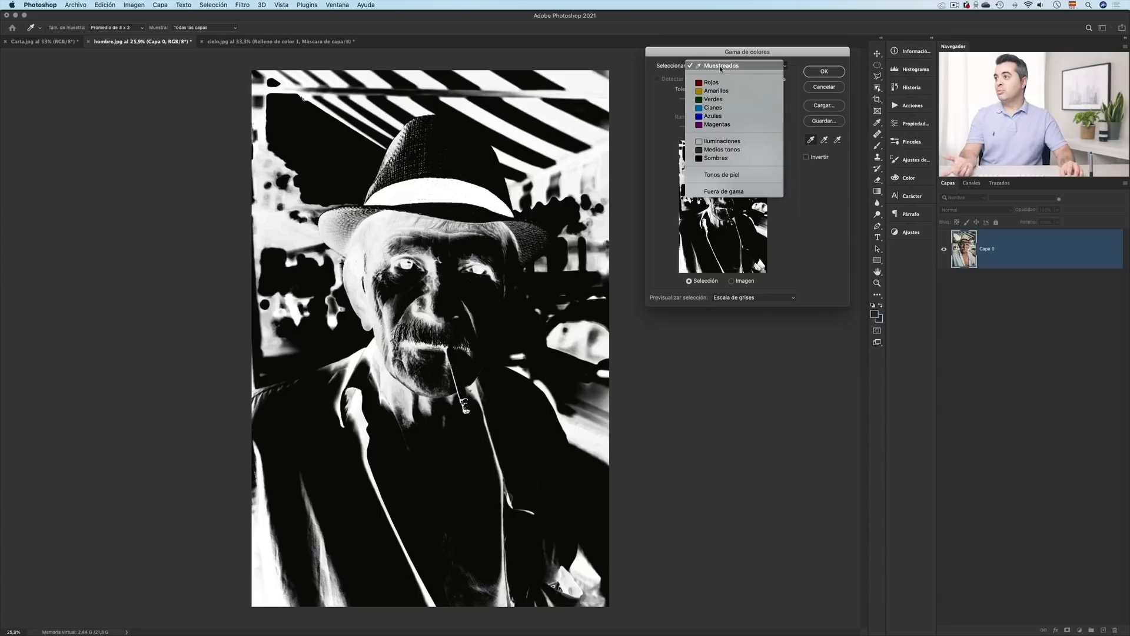
left_click(716, 142)
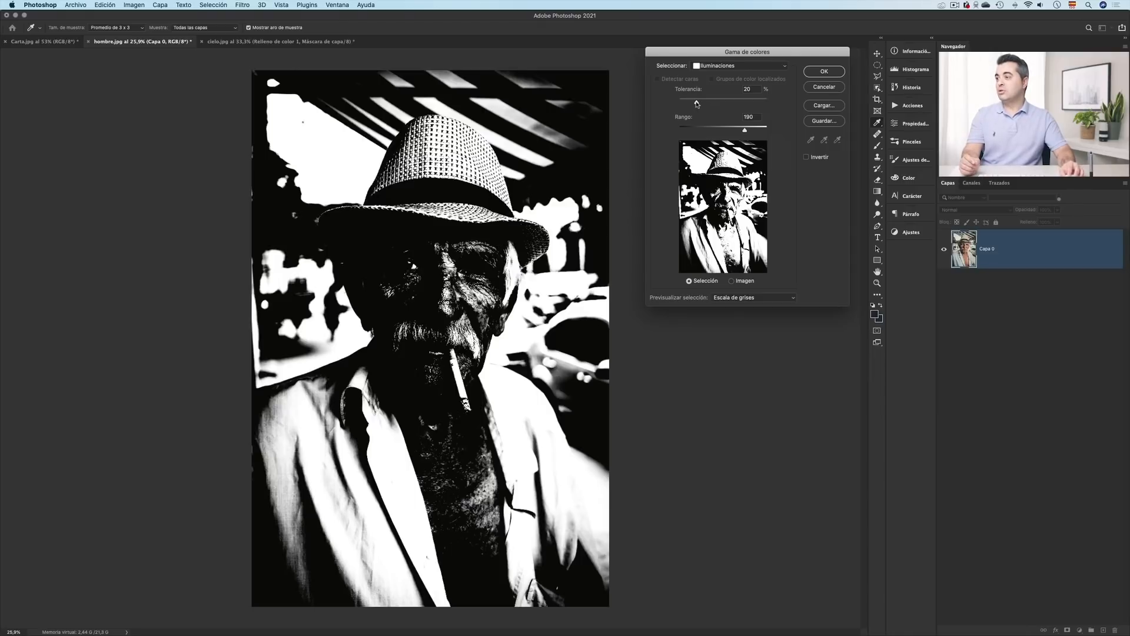
left_click_drag(697, 104, 764, 105)
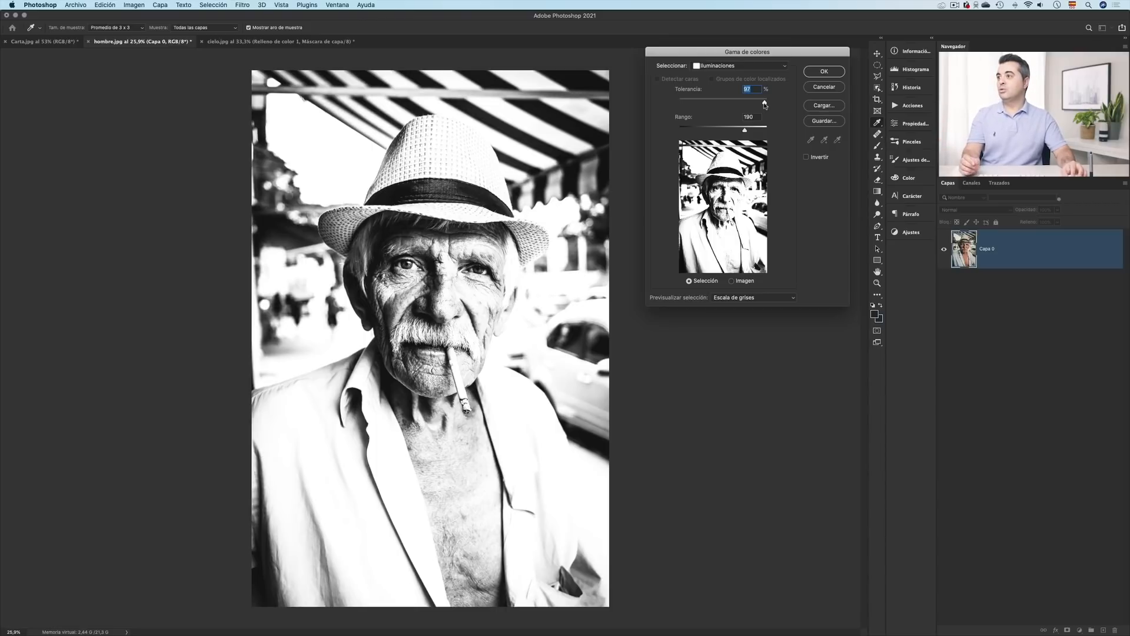
left_click_drag(764, 104, 690, 109)
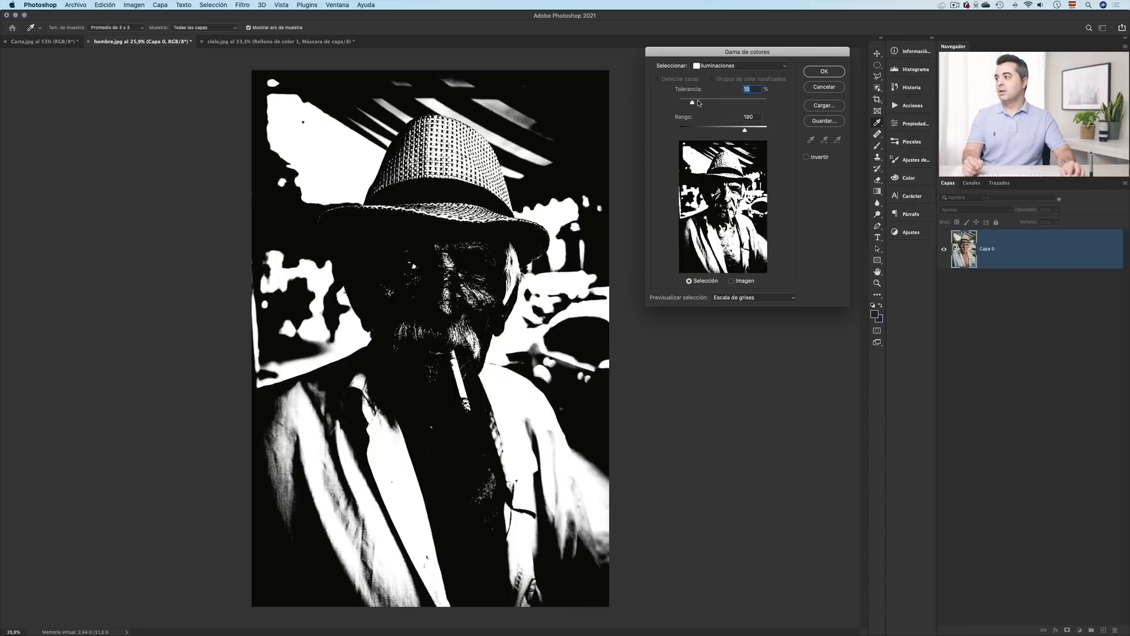
Step: Choose Medios tonos as the selection source, test a high tolerance and set it to 14%
left_click(723, 66)
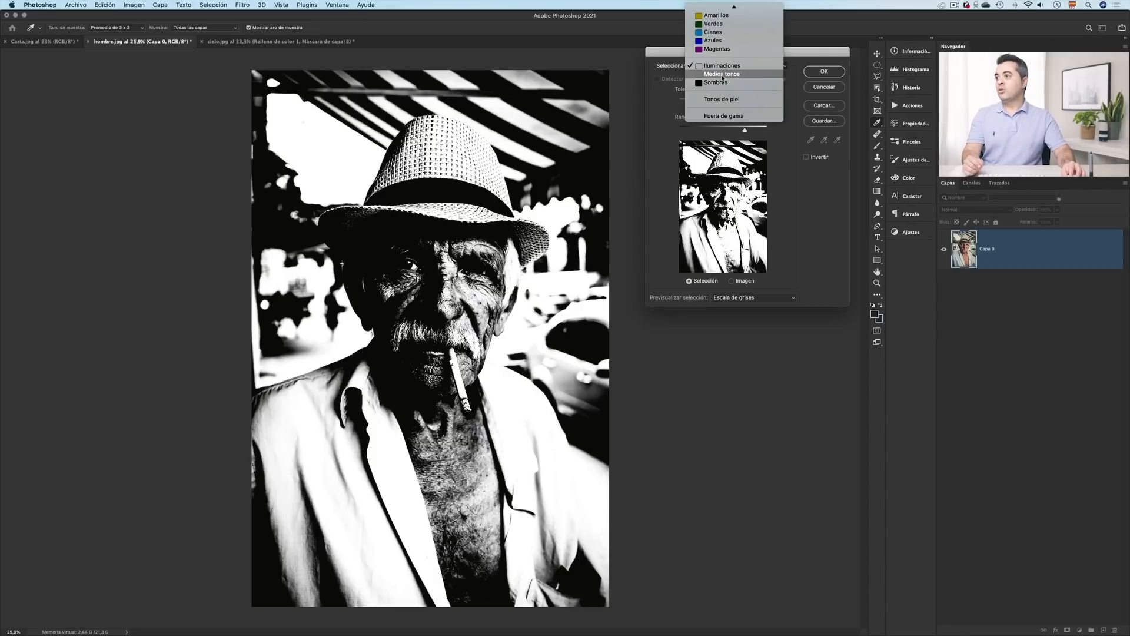
left_click(722, 74)
left_click_drag(728, 104, 755, 104)
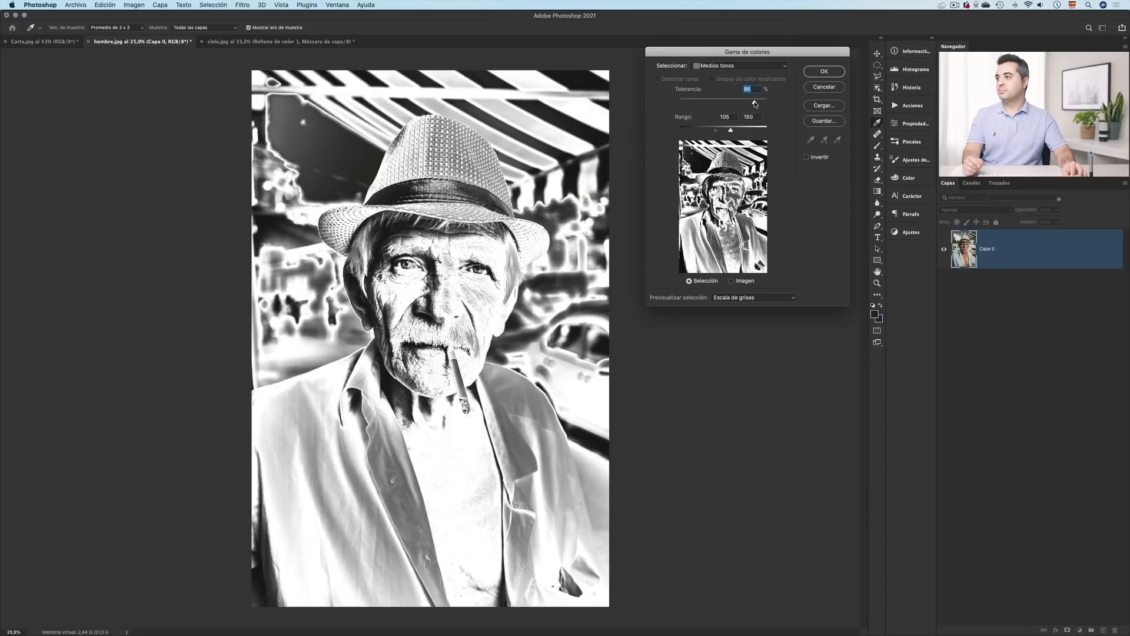
left_click_drag(755, 104, 692, 104)
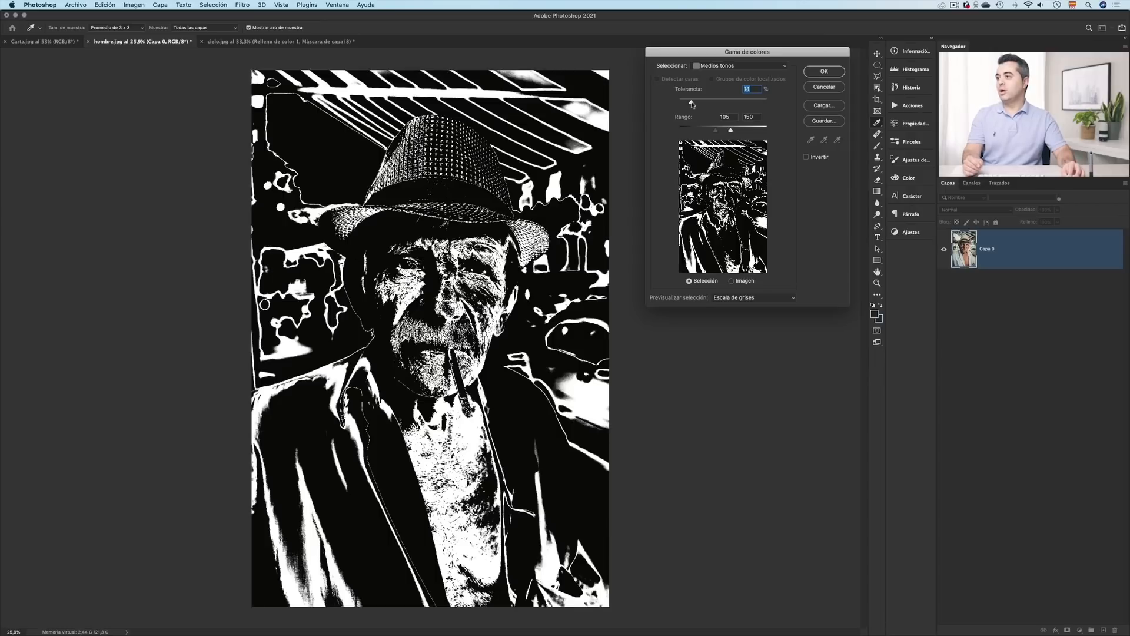
Step: Choose Sombras, test a 71% tolerance before setting 13%, and vary the shadow range, ending at 71
left_click(709, 69)
left_click(712, 77)
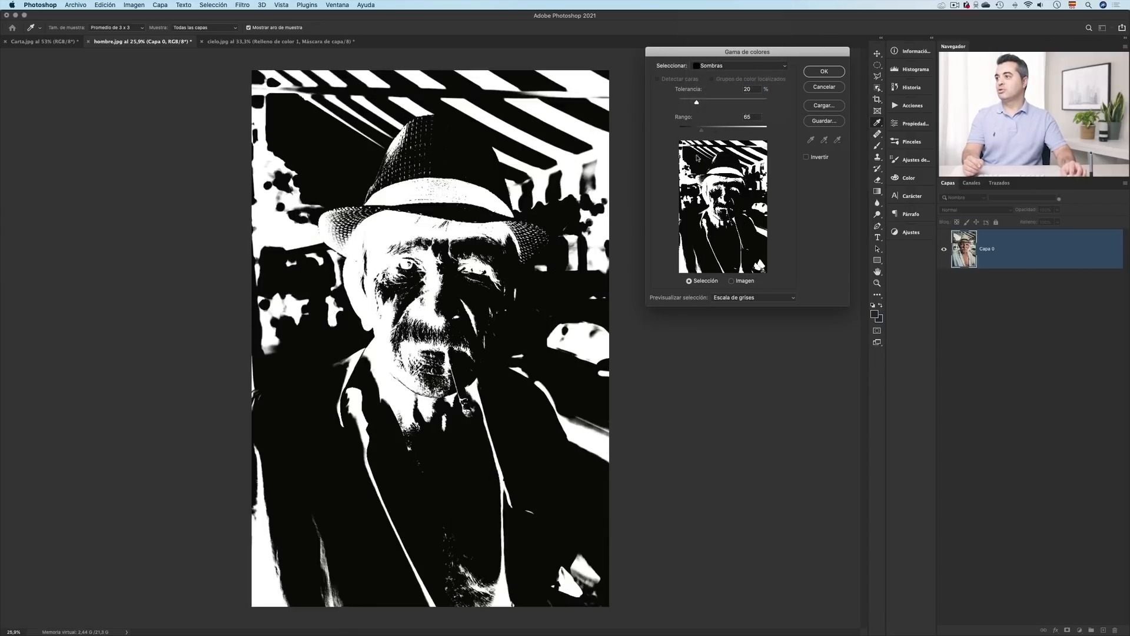
left_click_drag(695, 106, 742, 106)
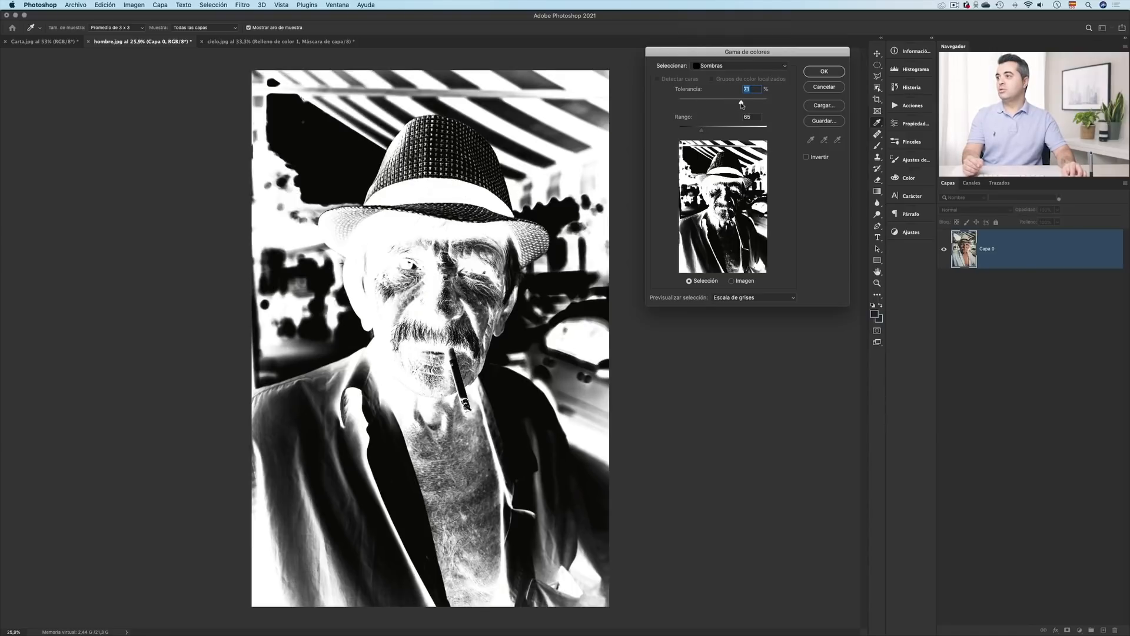
left_click_drag(742, 104, 691, 104)
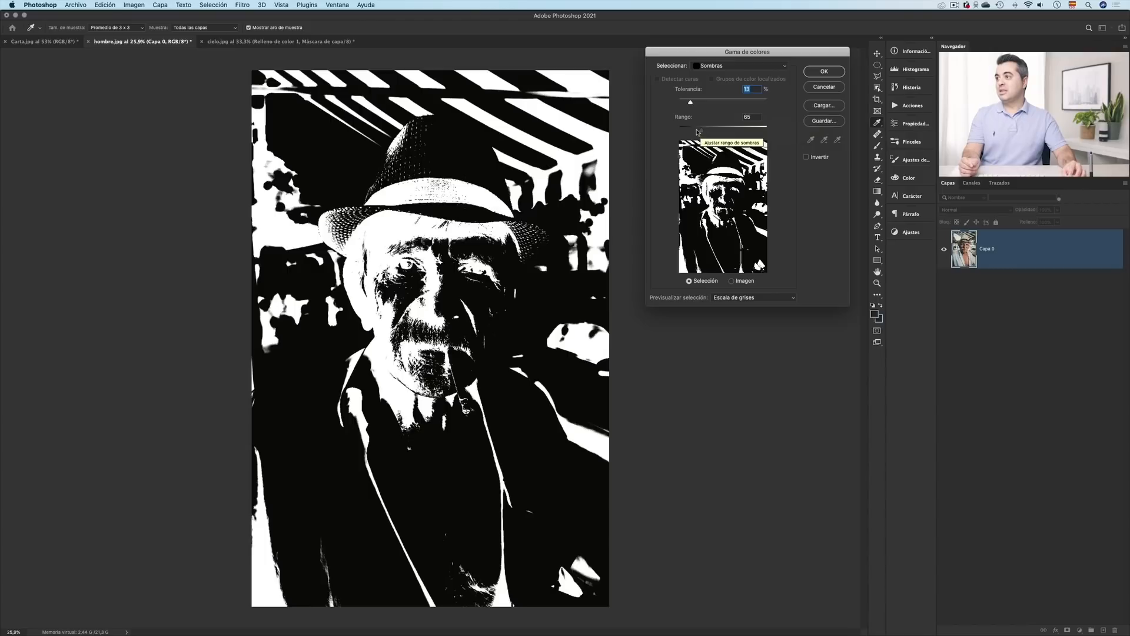
left_click_drag(701, 129, 738, 131)
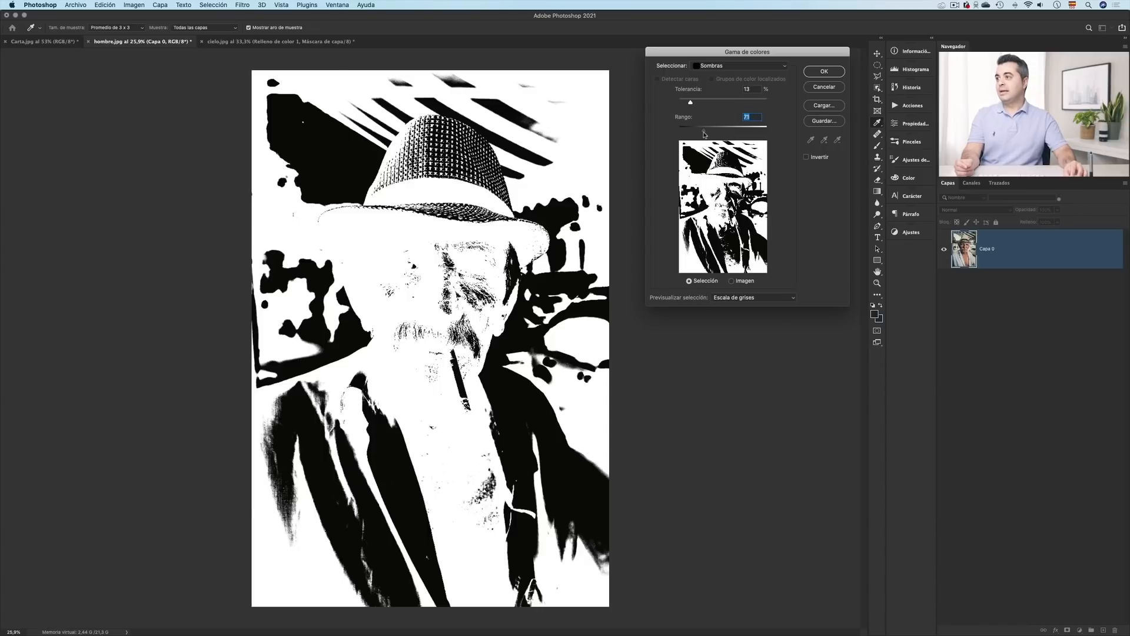
left_click_drag(704, 135, 703, 134)
Step: Return to Iluminaciones, vary its range, ending at 200, and raise the tolerance slightly
left_click(713, 66)
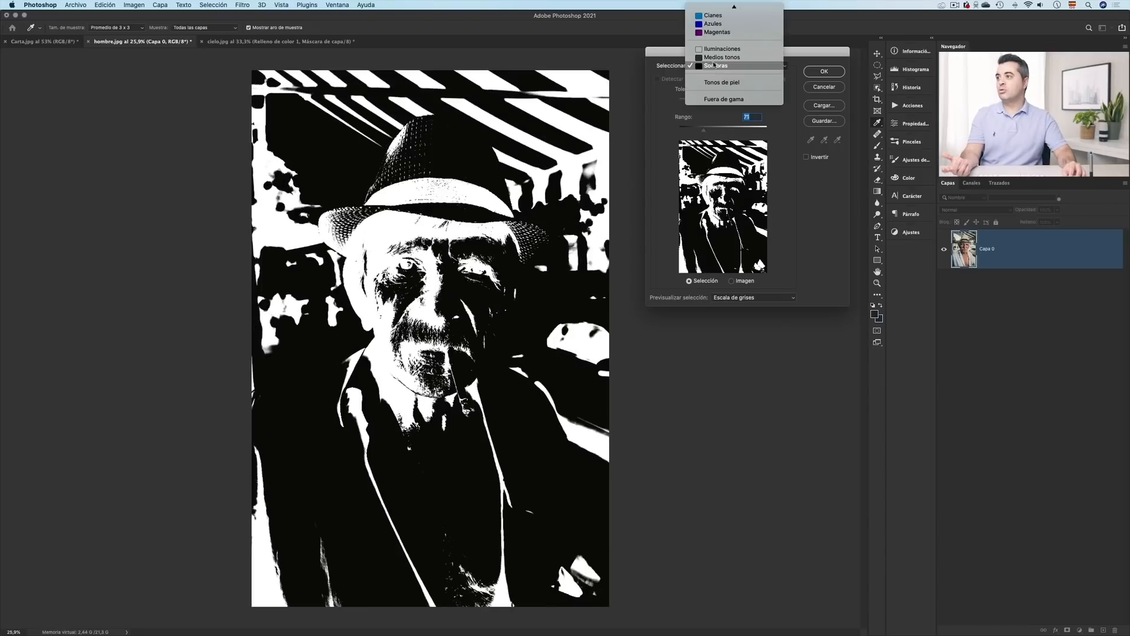
left_click(719, 49)
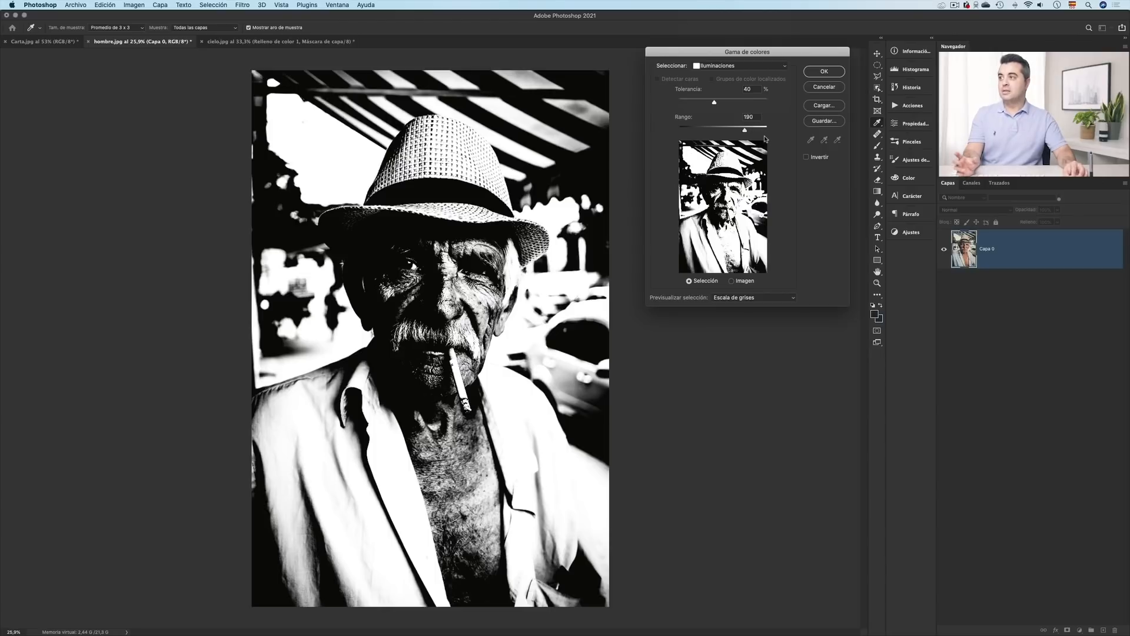
left_click_drag(745, 131, 678, 131)
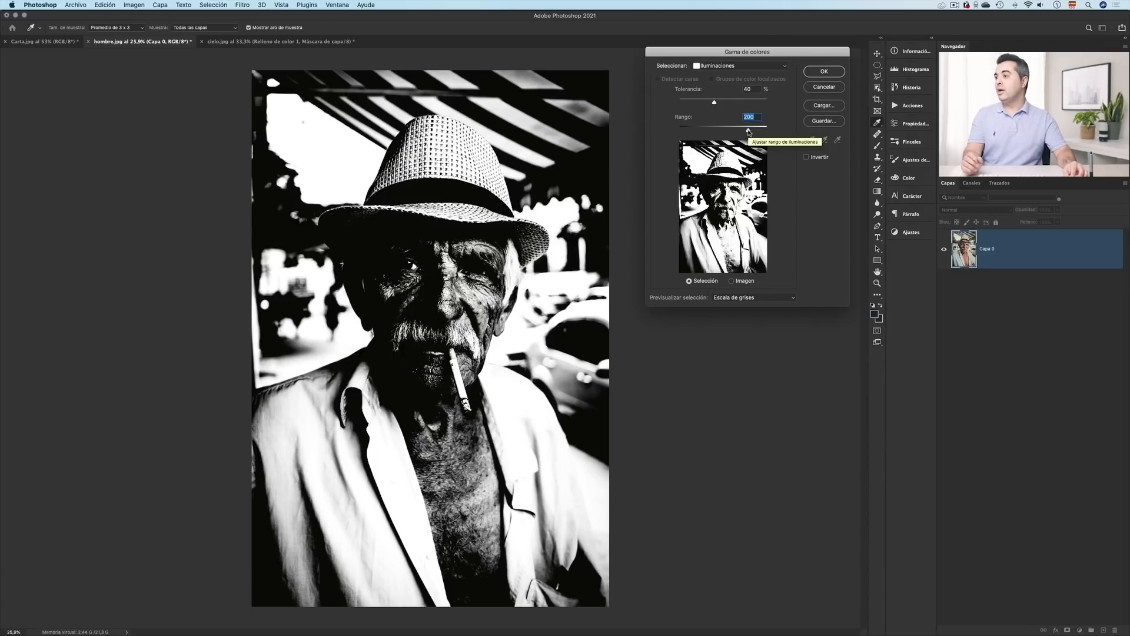
mouse_move(714, 103)
left_mouse_down()
mouse_move(740, 104)
mouse_move(723, 104)
left_mouse_up()
Step: Choose Medios tonos as the selection source and widen its range to 84–194
left_click(722, 69)
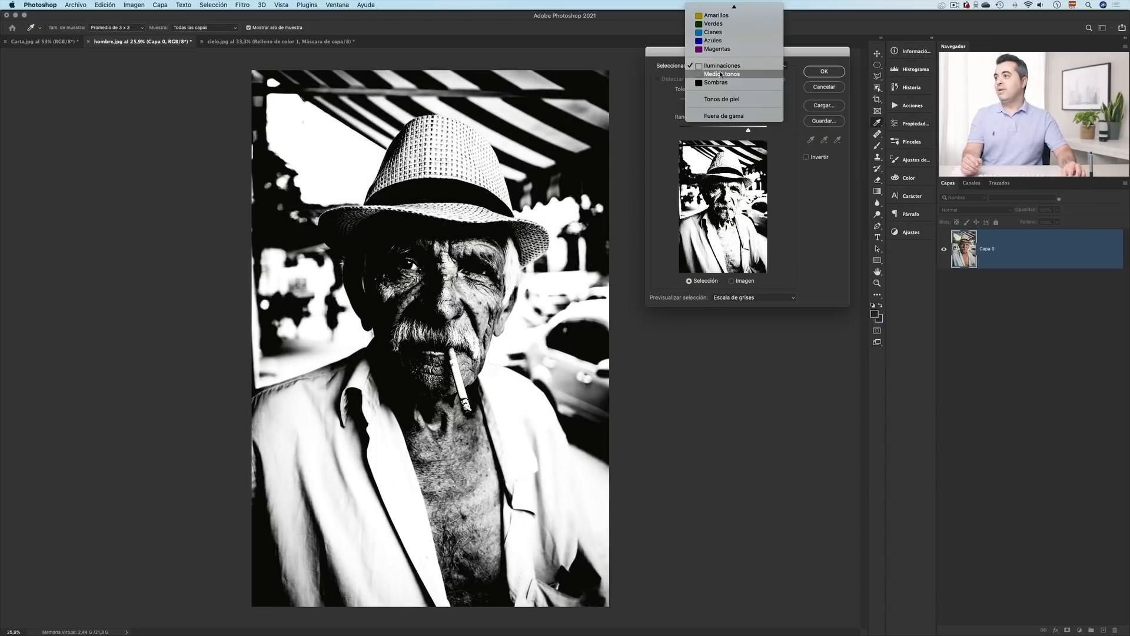
left_click(721, 75)
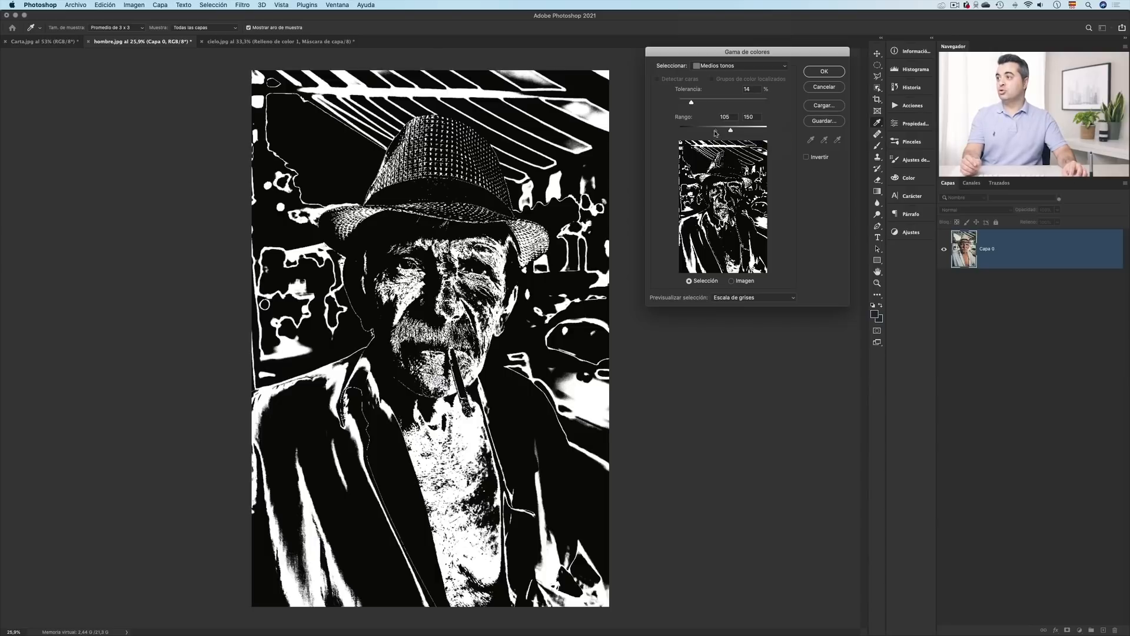
left_click_drag(709, 133, 708, 132)
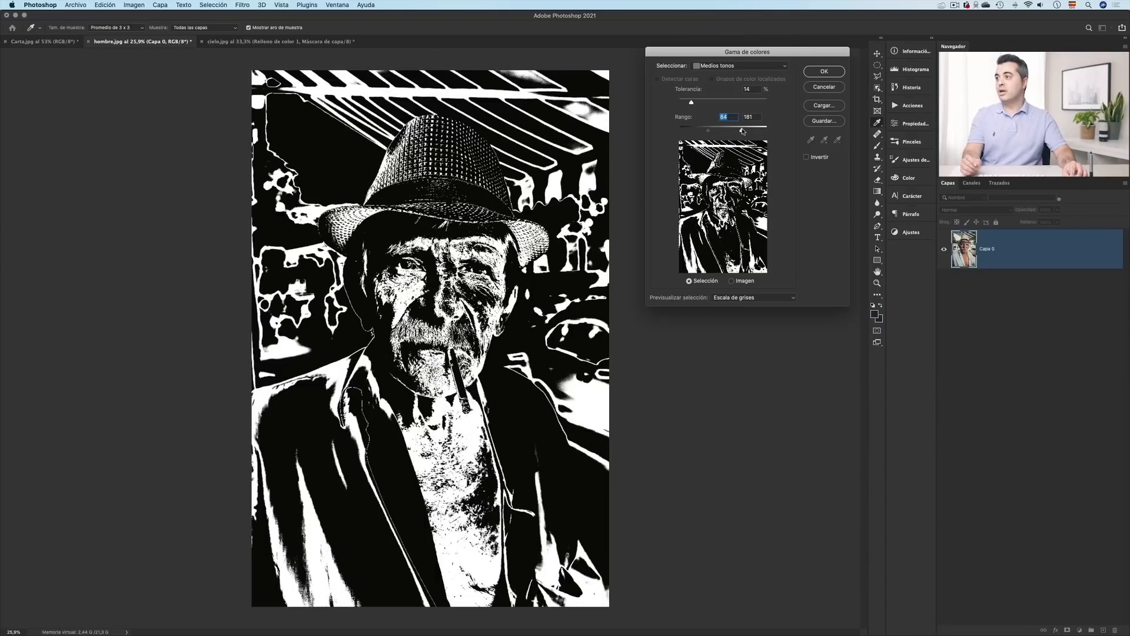
left_click(746, 131)
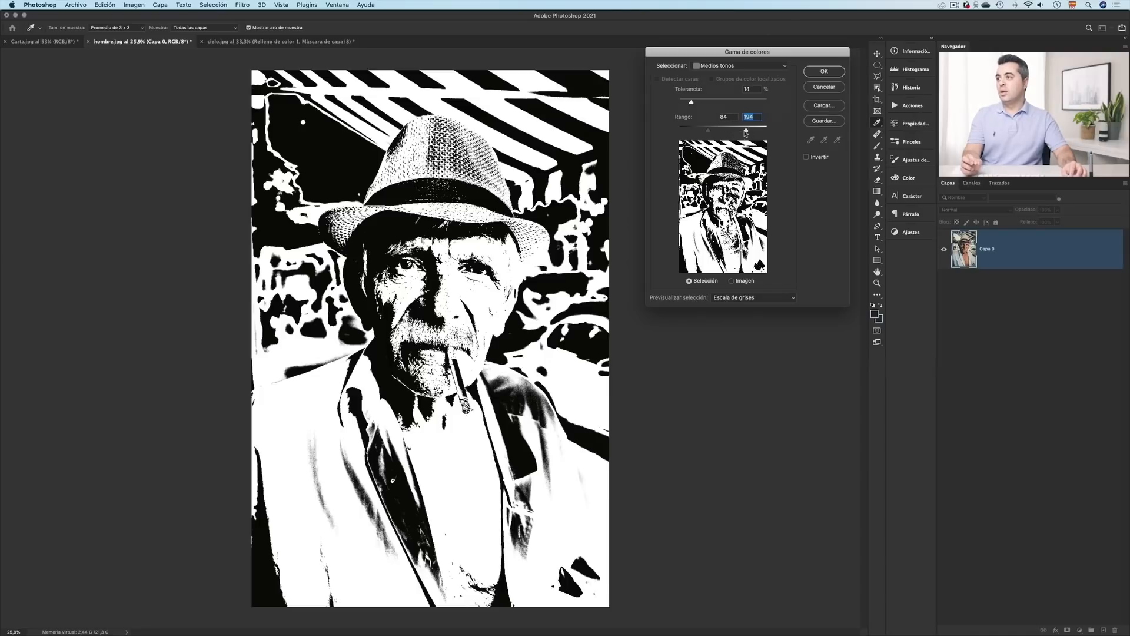
Step: Compare the Iluminaciones and Medios tonos sources, and choose Sombras with its range set to 117
left_click(733, 68)
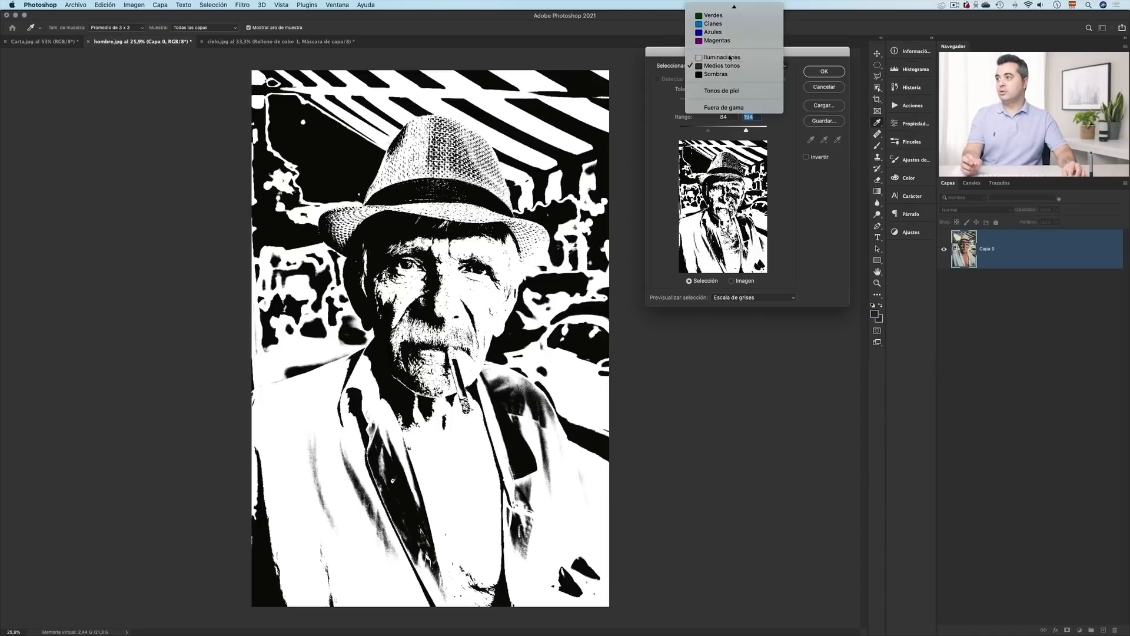
left_click(722, 57)
left_click(733, 67)
left_click(734, 74)
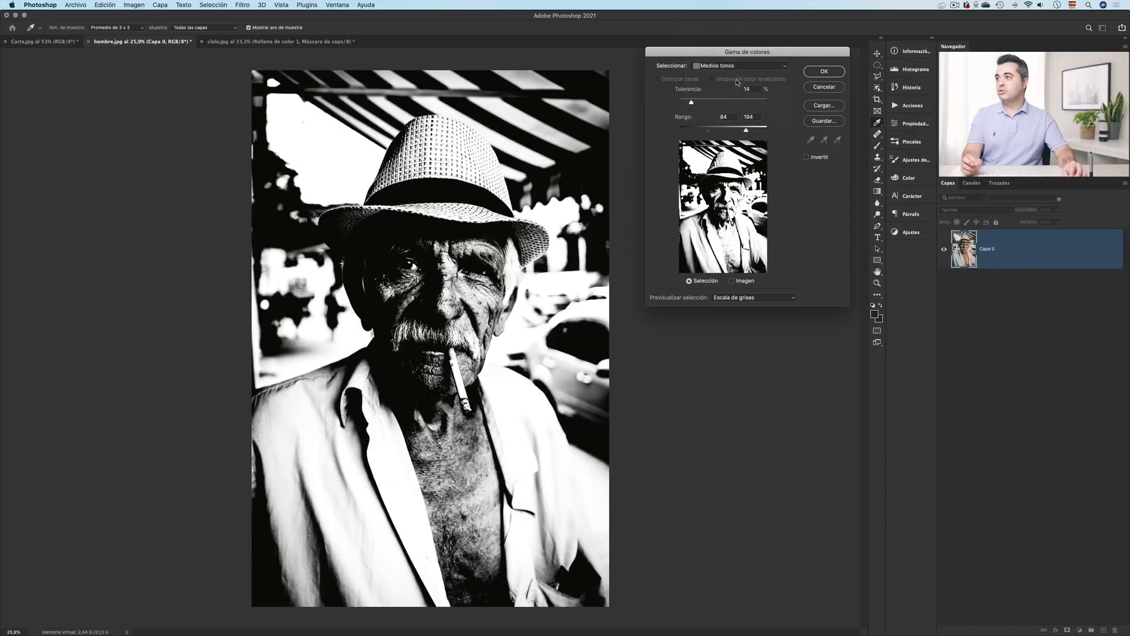
left_click(733, 67)
left_click(735, 75)
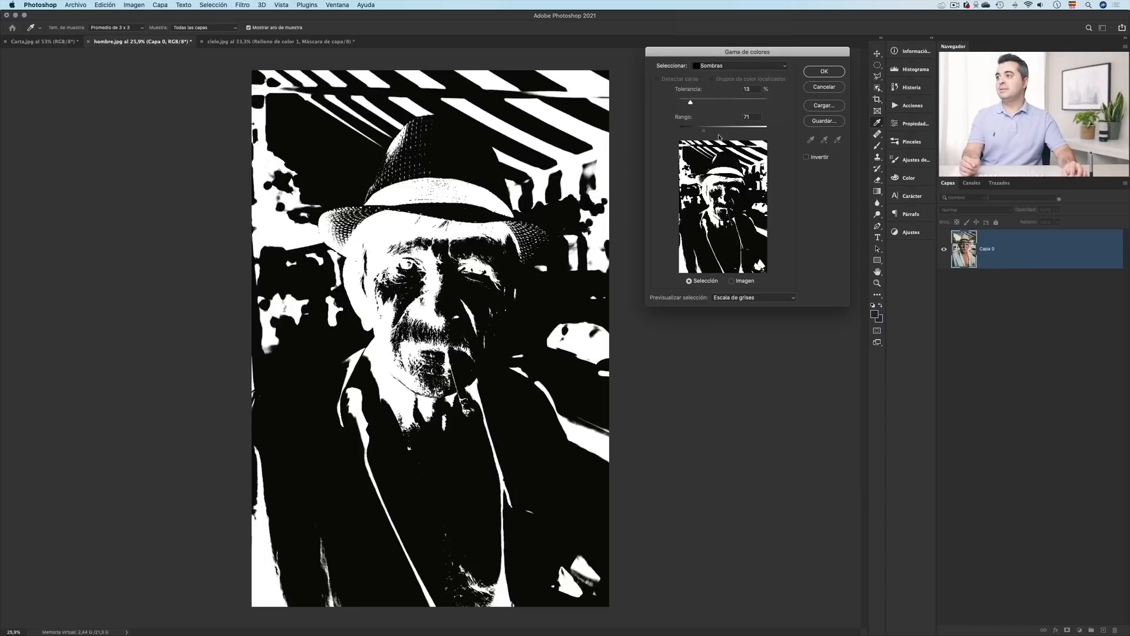
left_click_drag(717, 132, 720, 131)
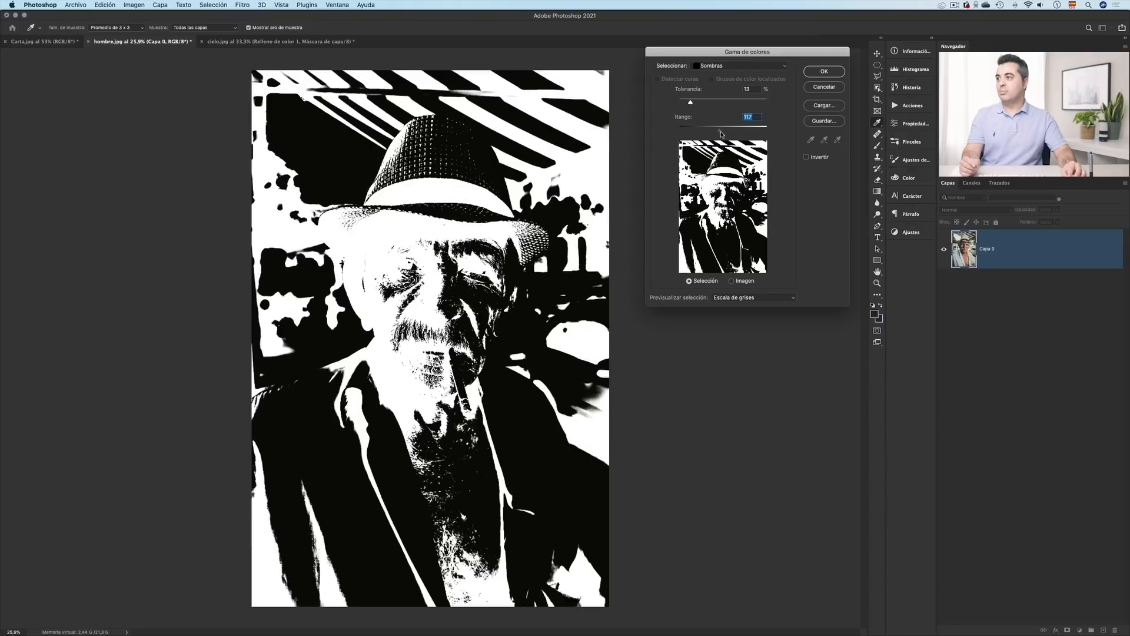
Step: Switch the selection source back to Medios tonos and activate its lower range value
left_click(723, 66)
left_click(721, 57)
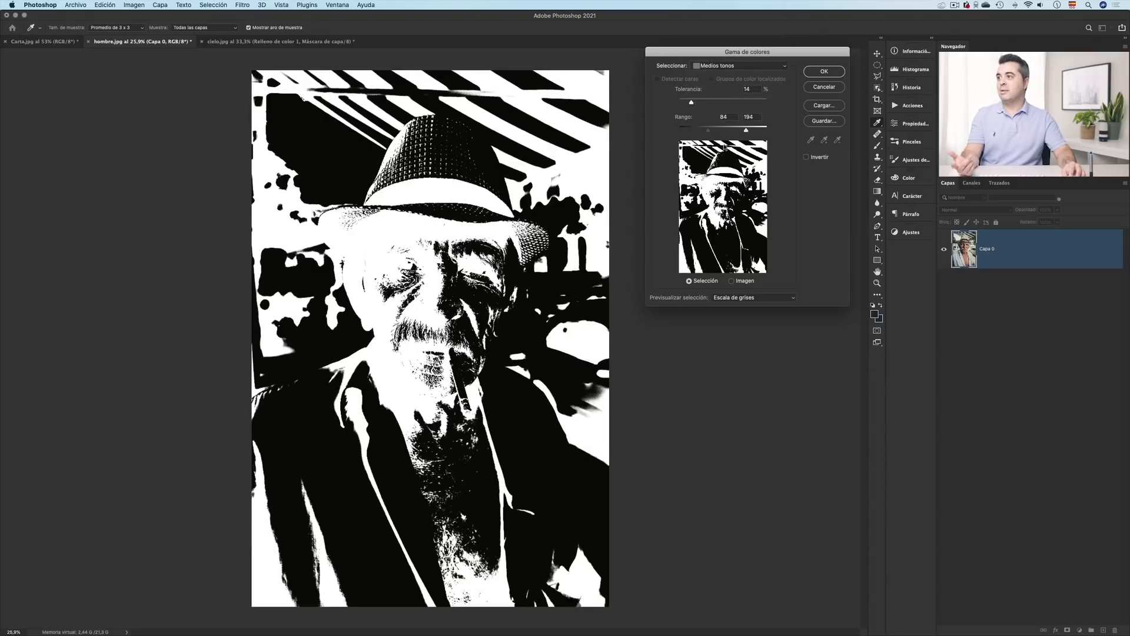
left_click(728, 118)
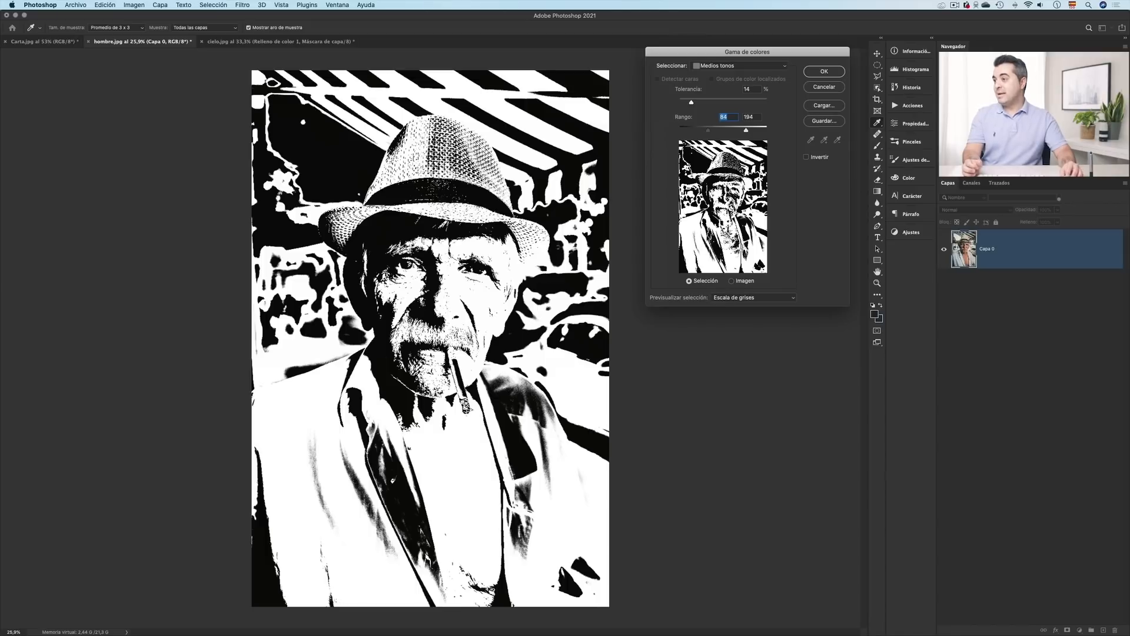
Step: Preview the photo as Imagen, choose Muestreados, sample the man's light shirt and create the selection
left_click(731, 280)
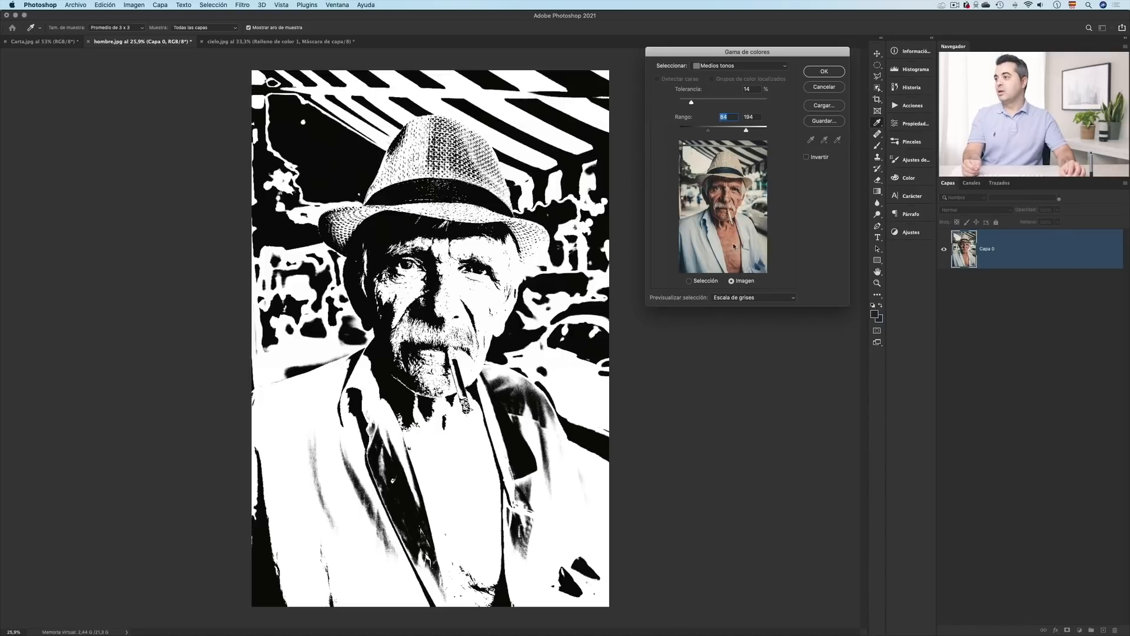
left_click(724, 66)
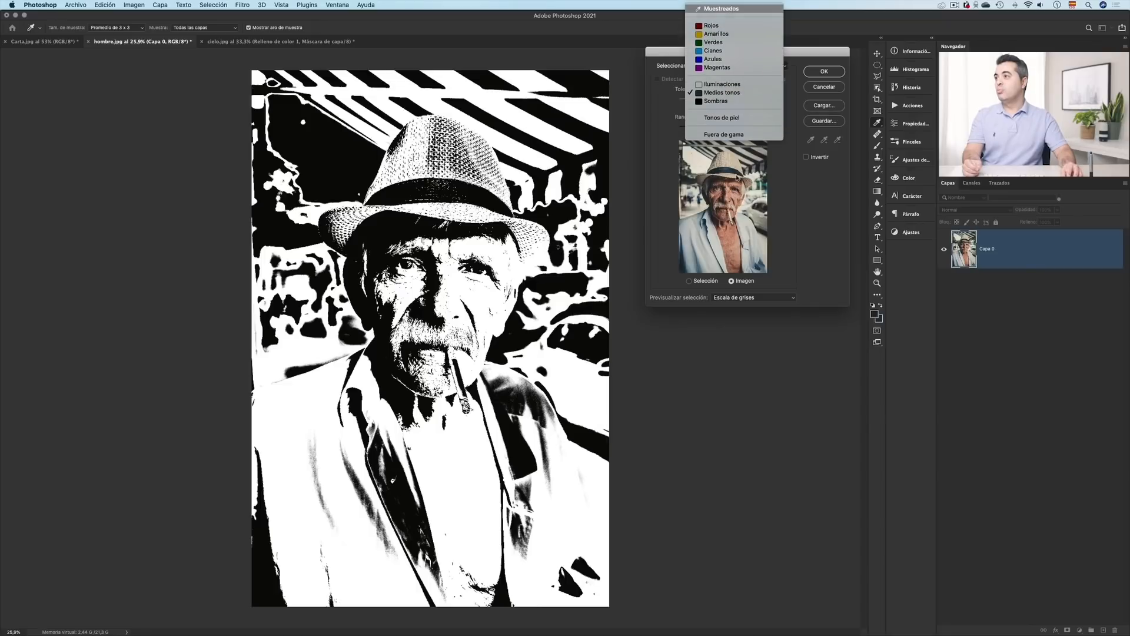
left_click(721, 8)
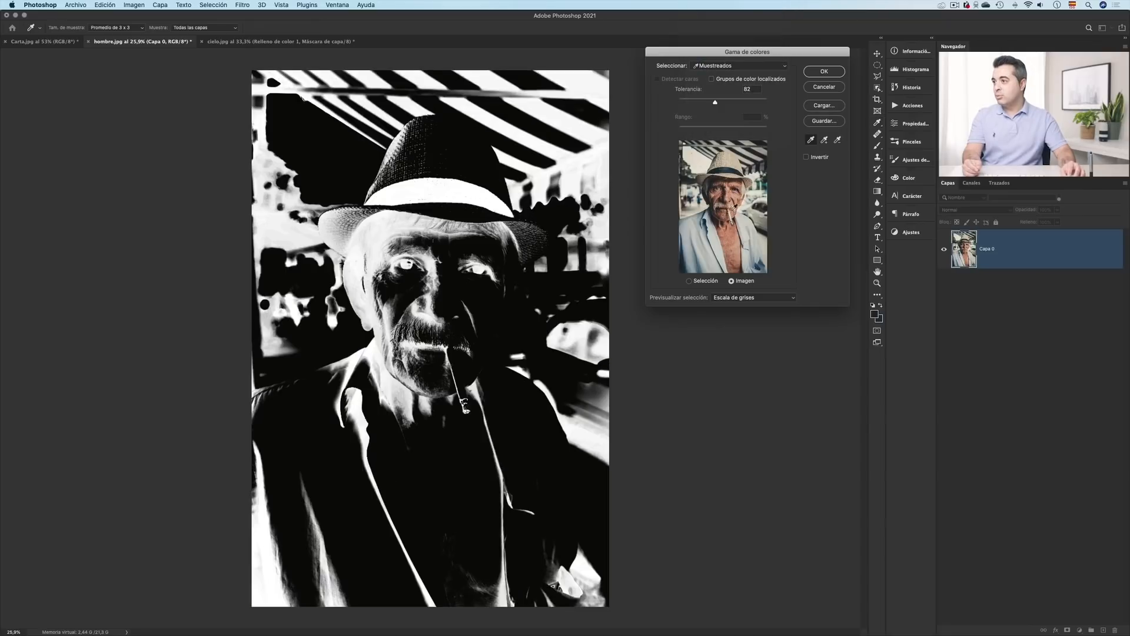
left_click(716, 242)
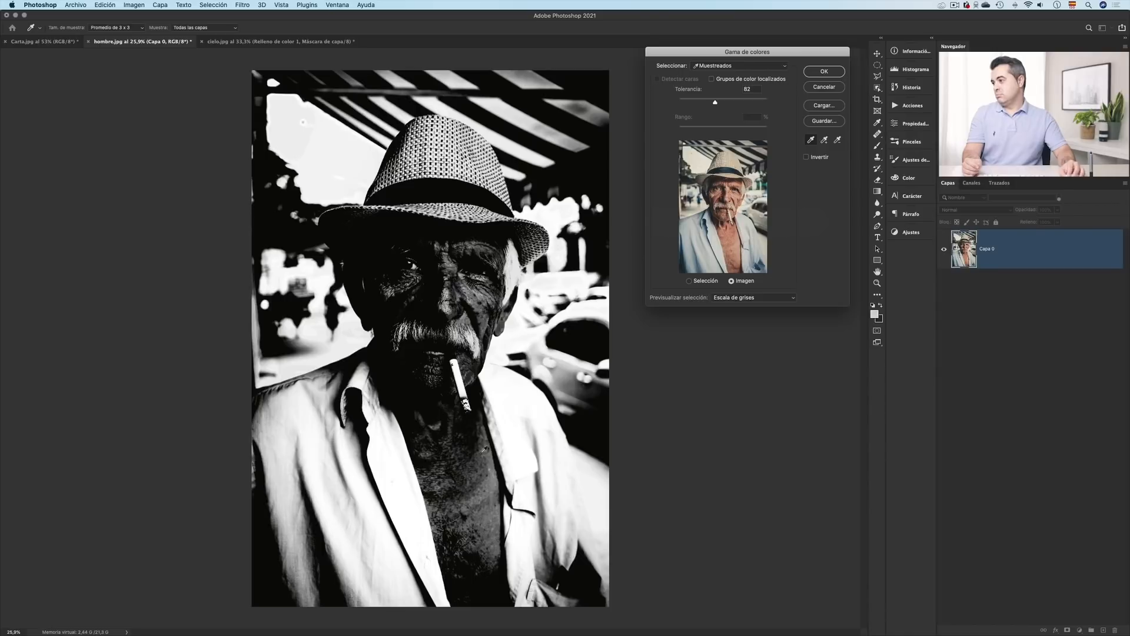
left_click(824, 71)
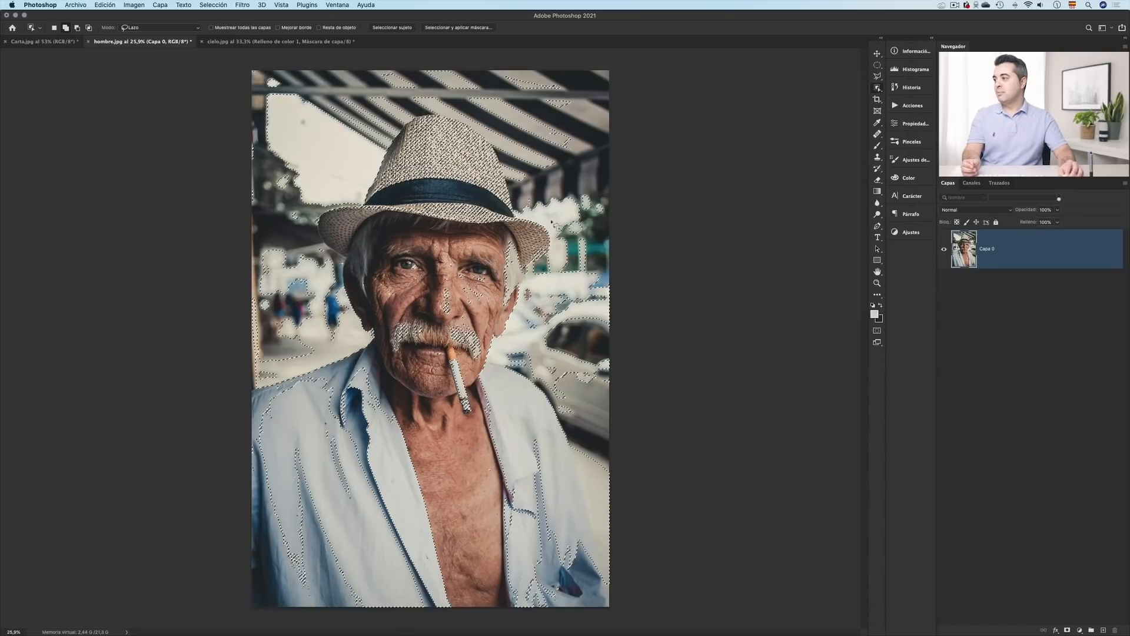
Step: Add a Color uniforme fill layer in yellow (#e8c518) masked by the selection
left_click(1079, 629)
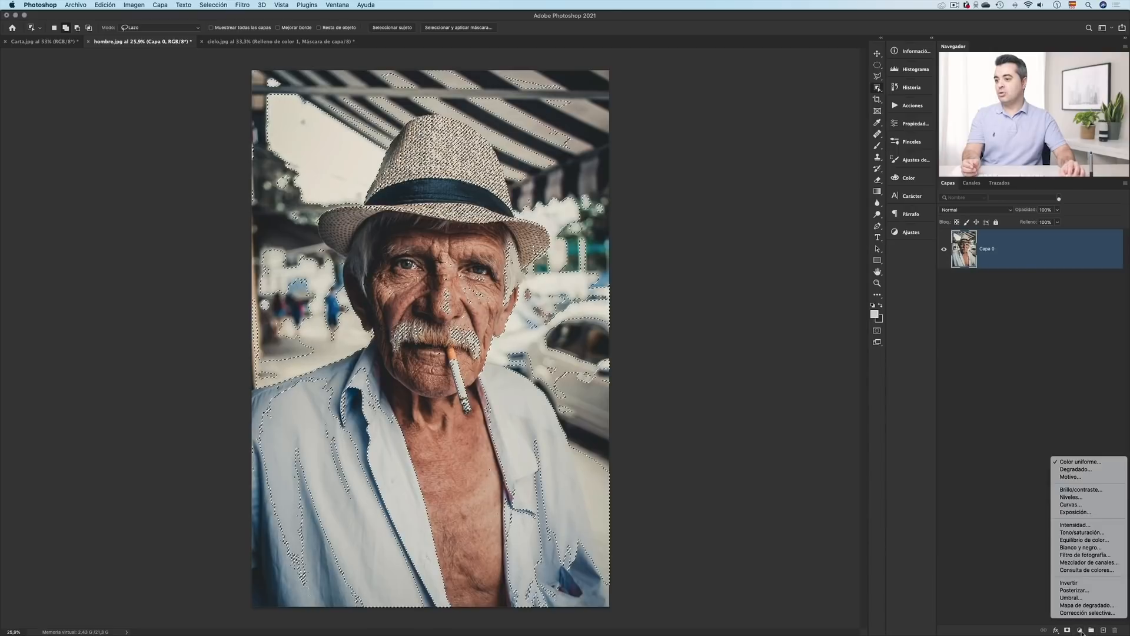
left_click(1081, 461)
left_click_drag(735, 286, 762, 274)
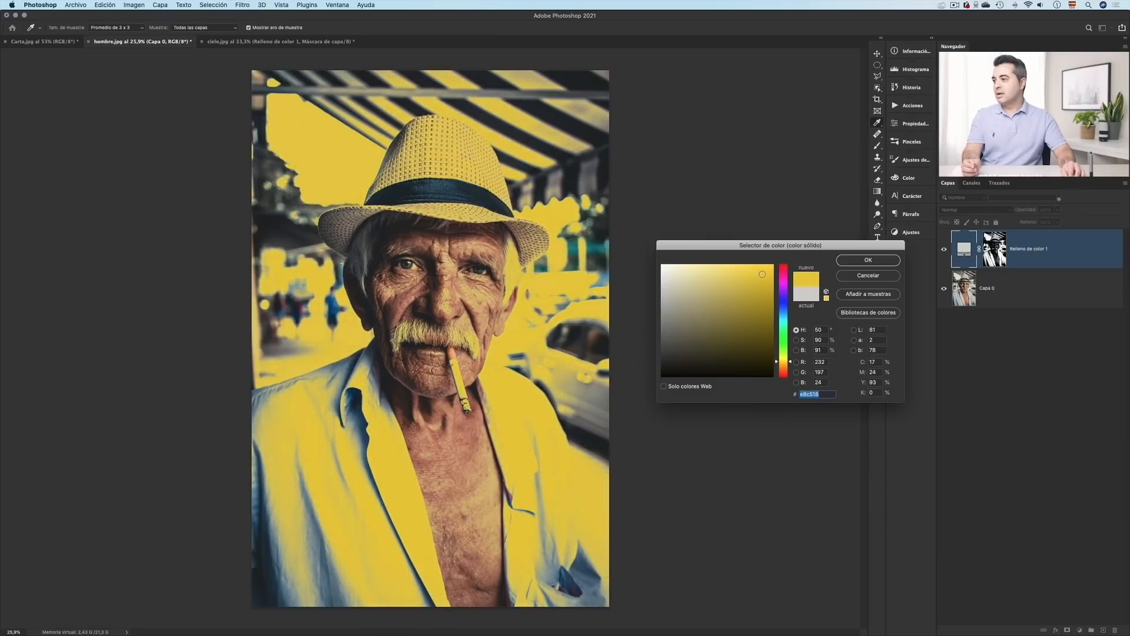
left_click(868, 260)
Step: Set the yellow fill layer's blend mode to Color and its opacity to 30%
left_click(950, 210)
left_click(965, 401)
key("v")
key("2")
key("3")
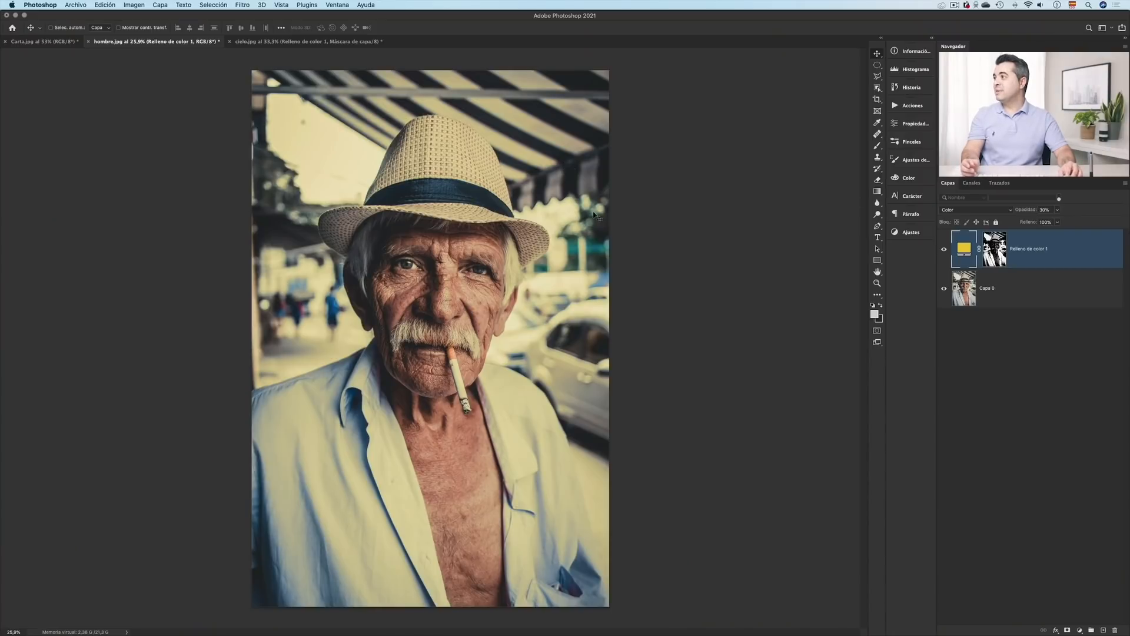
Step: Open the Gama de colores command for the hat portrait
left_click(218, 5)
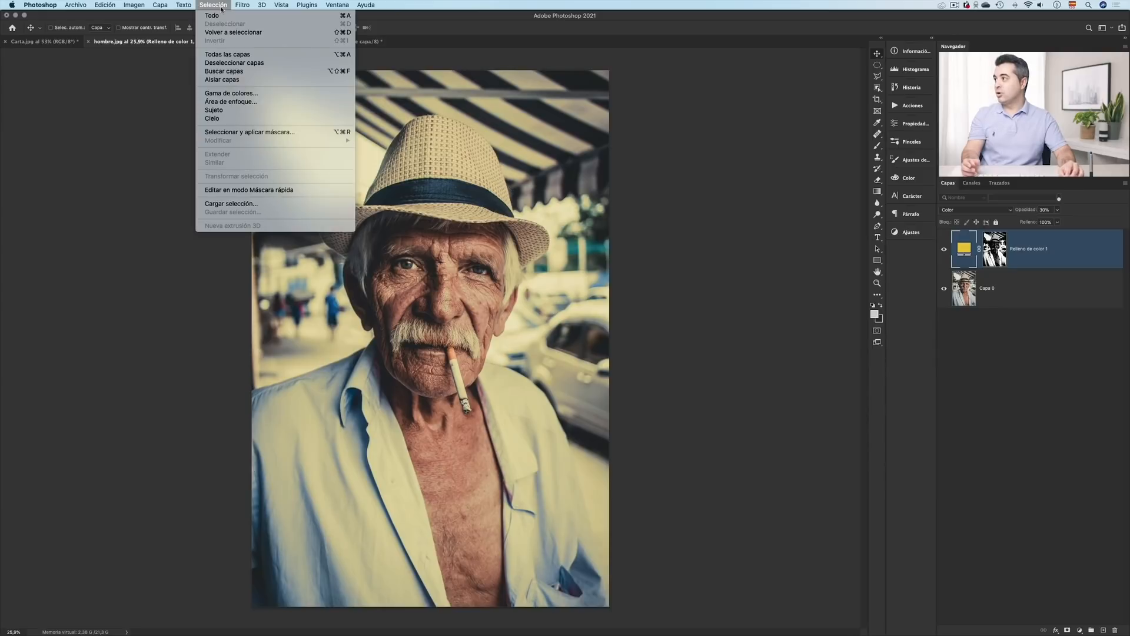
left_click(236, 94)
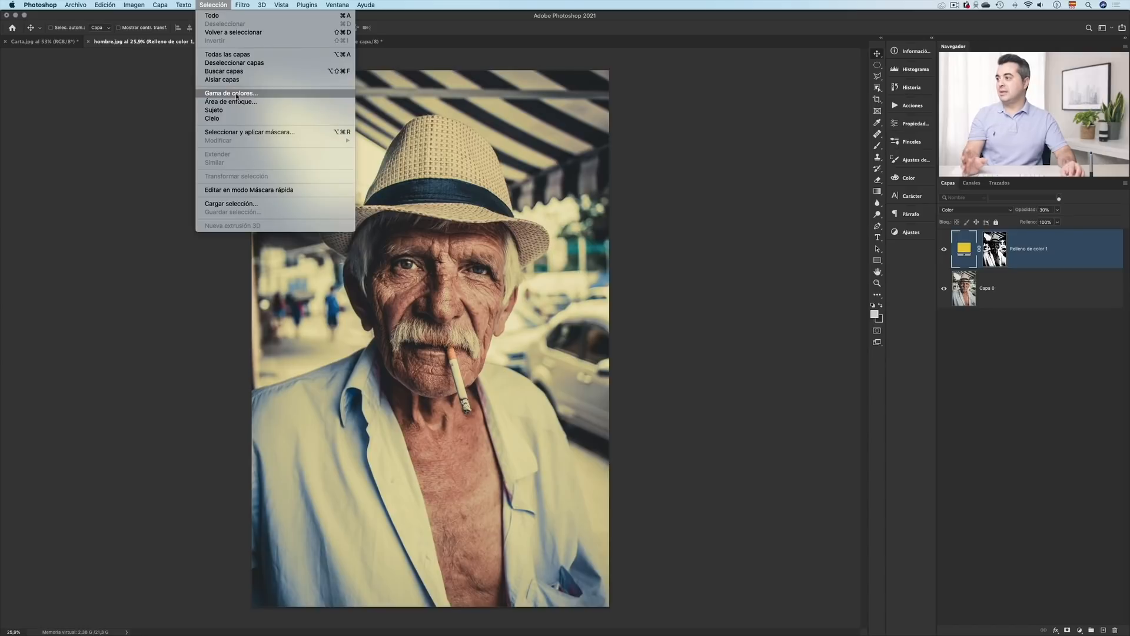